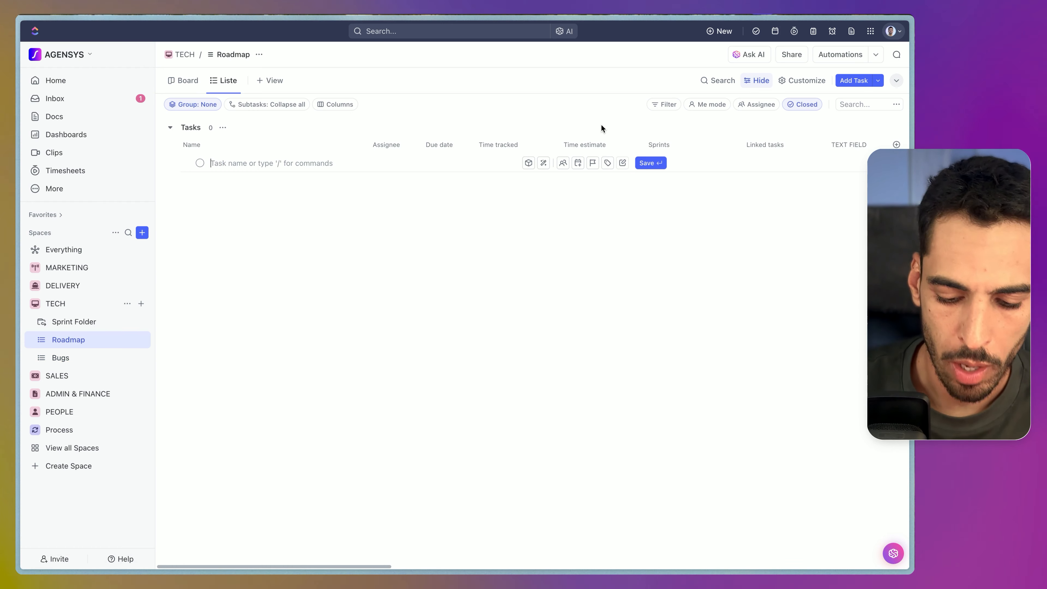
Create the task "Create Welcome screen" with the subtasks "Create login", "Setup Profile" and "Add welcome text".
{"action": "type", "text": "Welcome scre"}
{"action": "key", "text": "Return"}
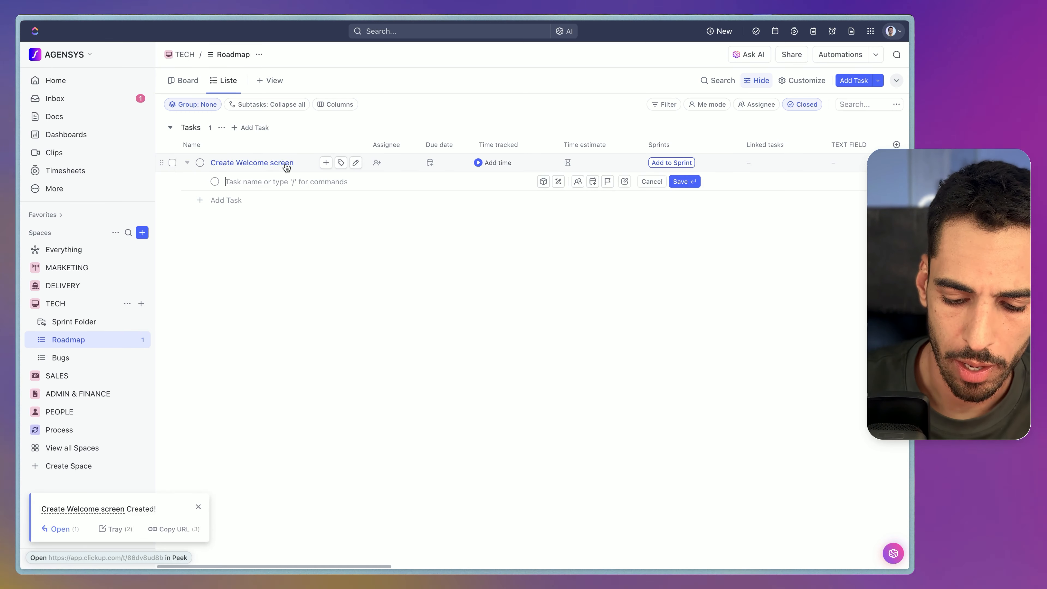
{"action": "type", "text": "Create login"}
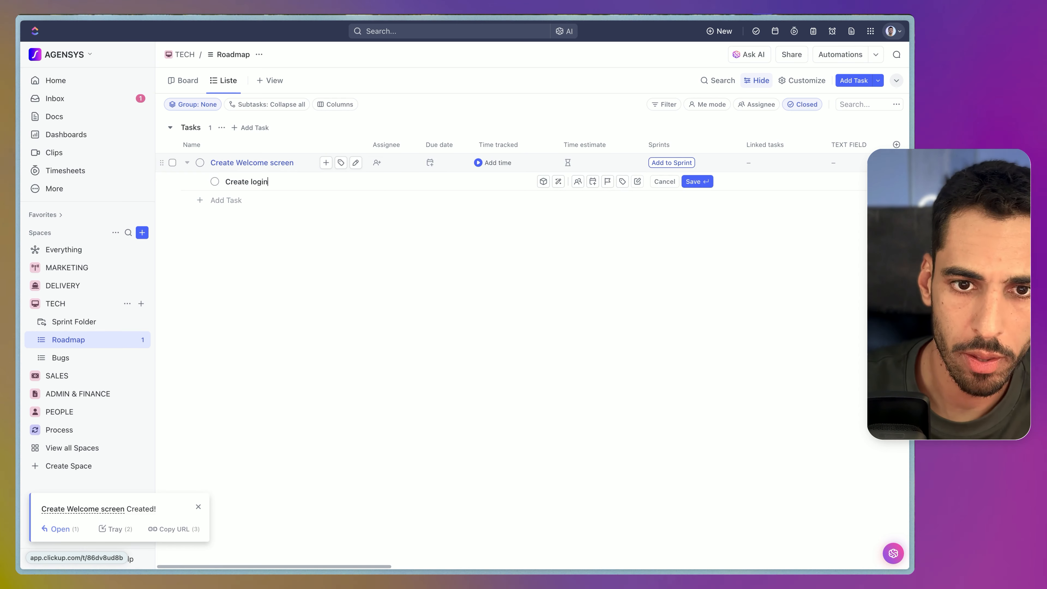
{"action": "key", "text": "Return"}
{"action": "type", "text": "Setup Profile"}
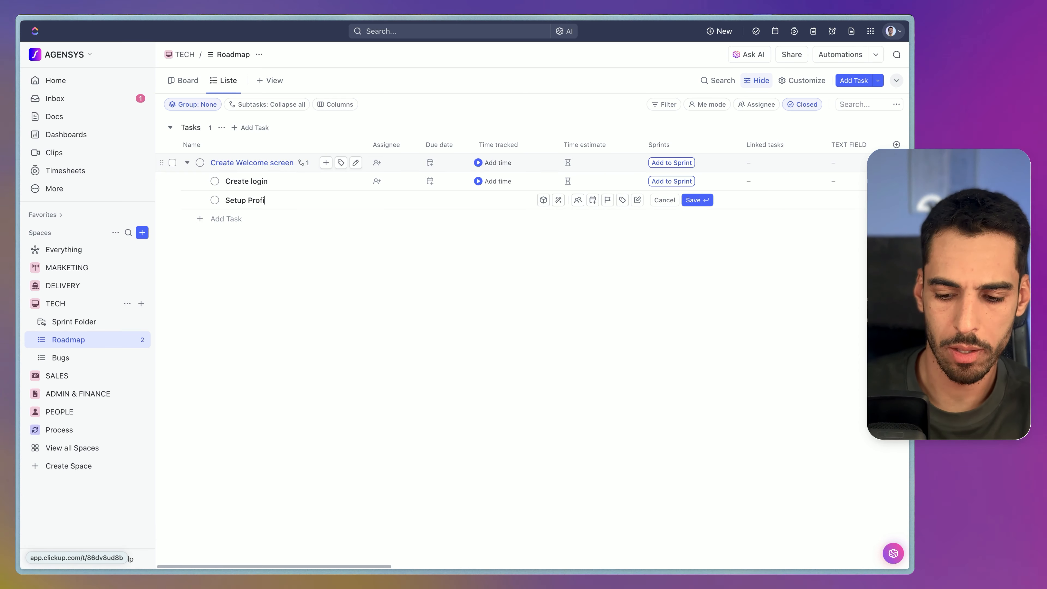
{"action": "key", "text": "Return"}
{"action": "type", "text": "Add "}
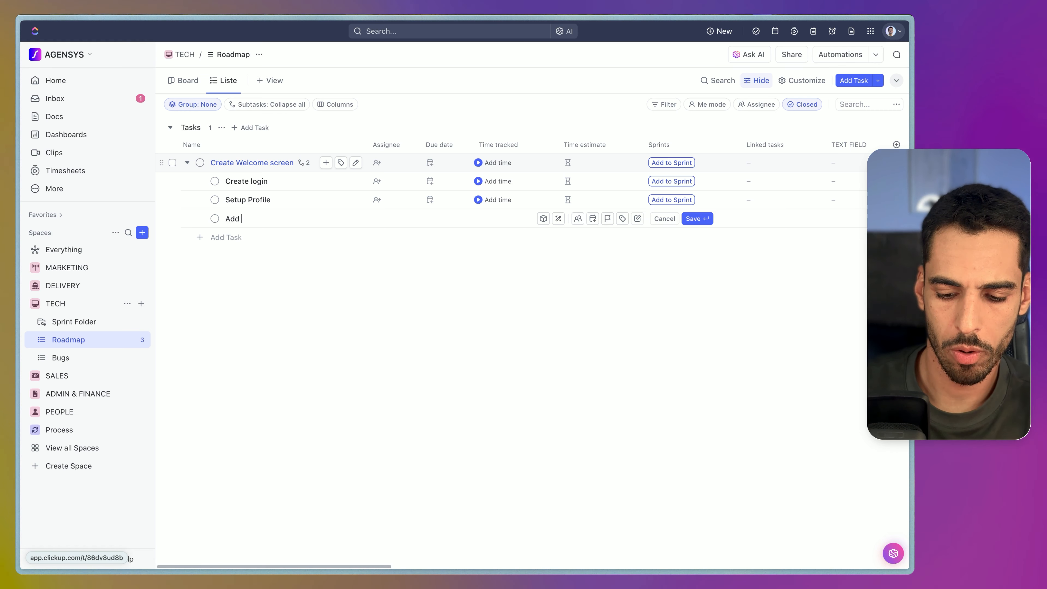
{"action": "type", "text": "welcome text"}
{"action": "key", "text": "Return"}
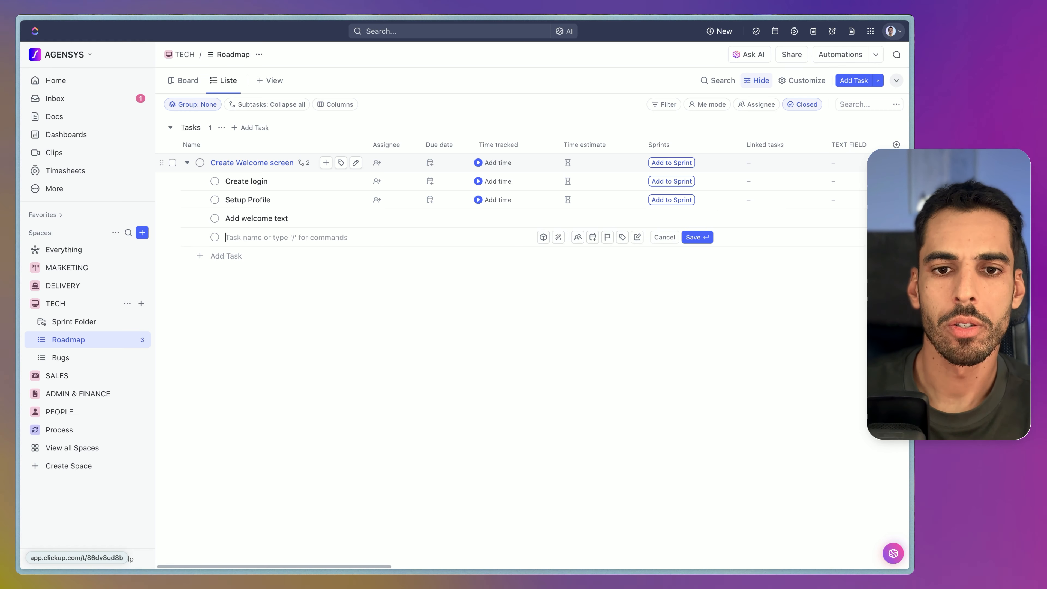
{"action": "left_click", "coordinate": [325, 312]}
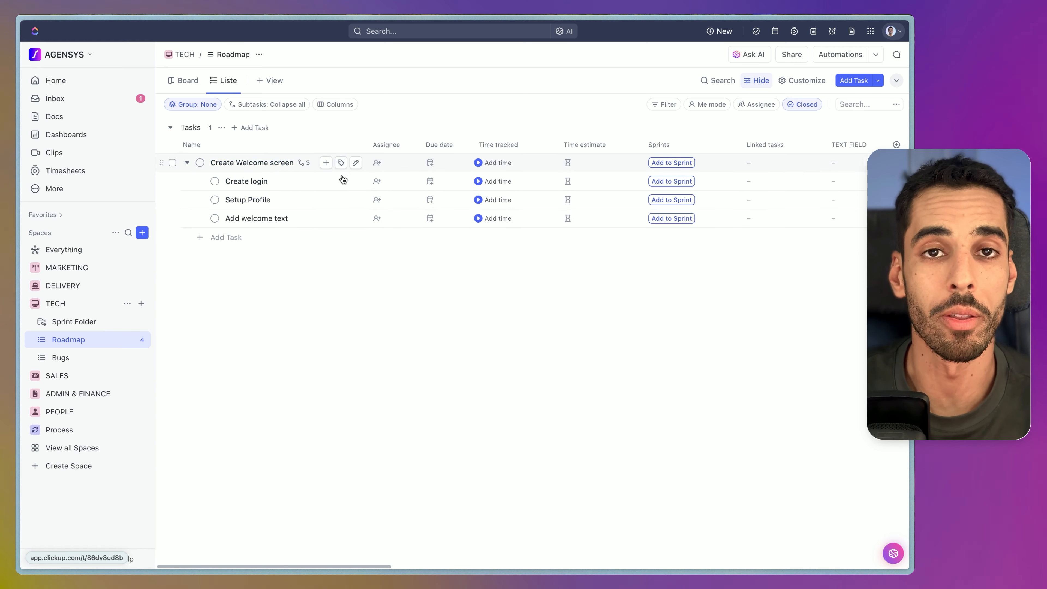
Set the subtasks Create login, Setup Profile and Add welcome text to Closed, along with their parent task Create Welcome screen.
{"action": "left_click", "coordinate": [214, 182]}
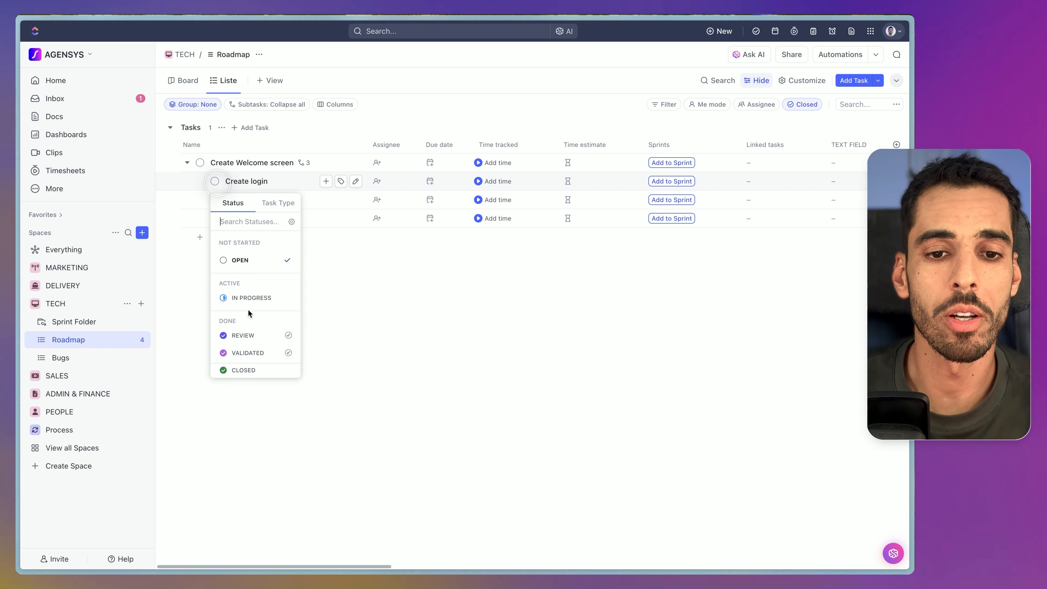
{"action": "left_click", "coordinate": [248, 370]}
{"action": "left_click", "coordinate": [215, 200]}
{"action": "left_click", "coordinate": [228, 389]}
{"action": "left_click", "coordinate": [214, 218]}
{"action": "left_click", "coordinate": [258, 407]}
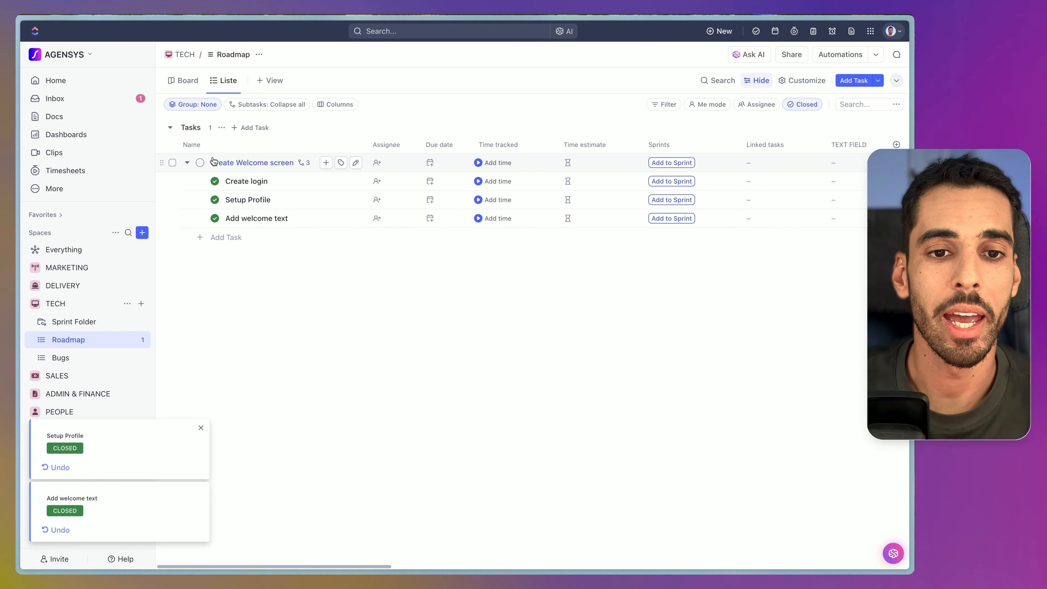
{"action": "left_click", "coordinate": [199, 163]}
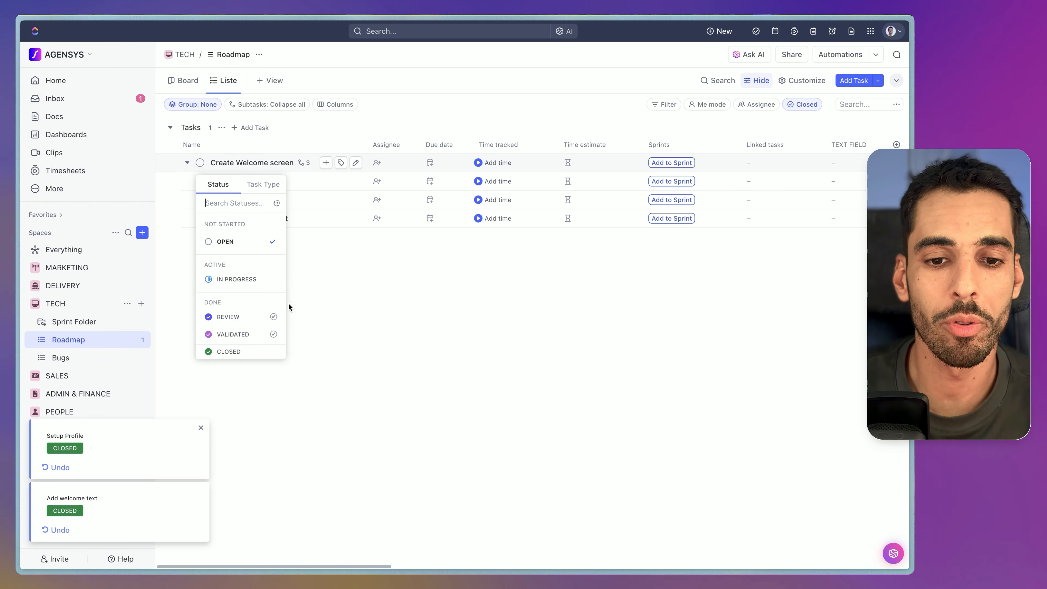
{"action": "left_click", "coordinate": [255, 351]}
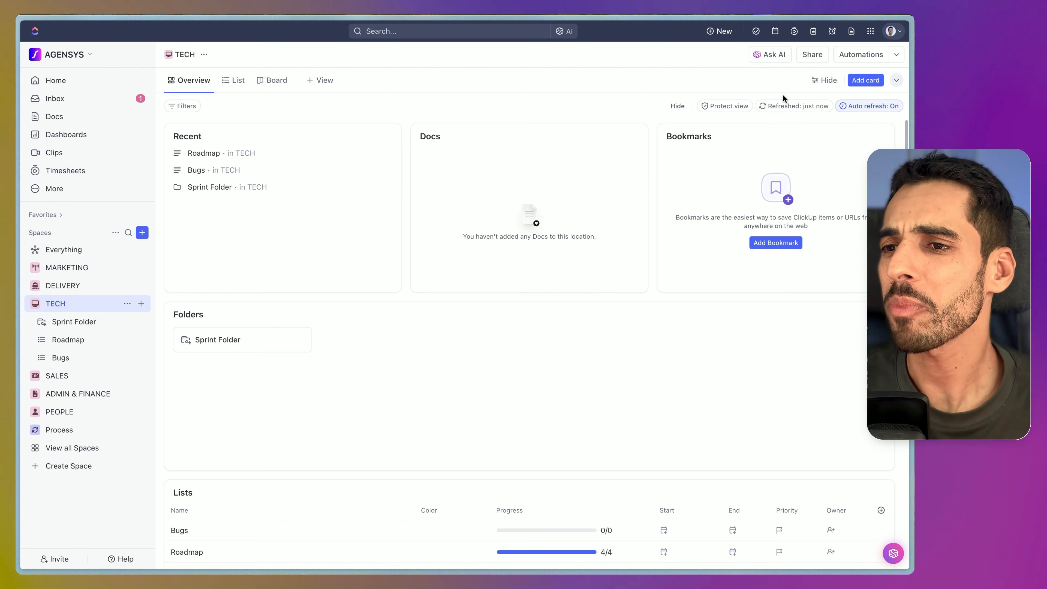
Open the automation builder for the TECH space and look through the actions an automation can perform.
{"action": "left_click", "coordinate": [853, 54]}
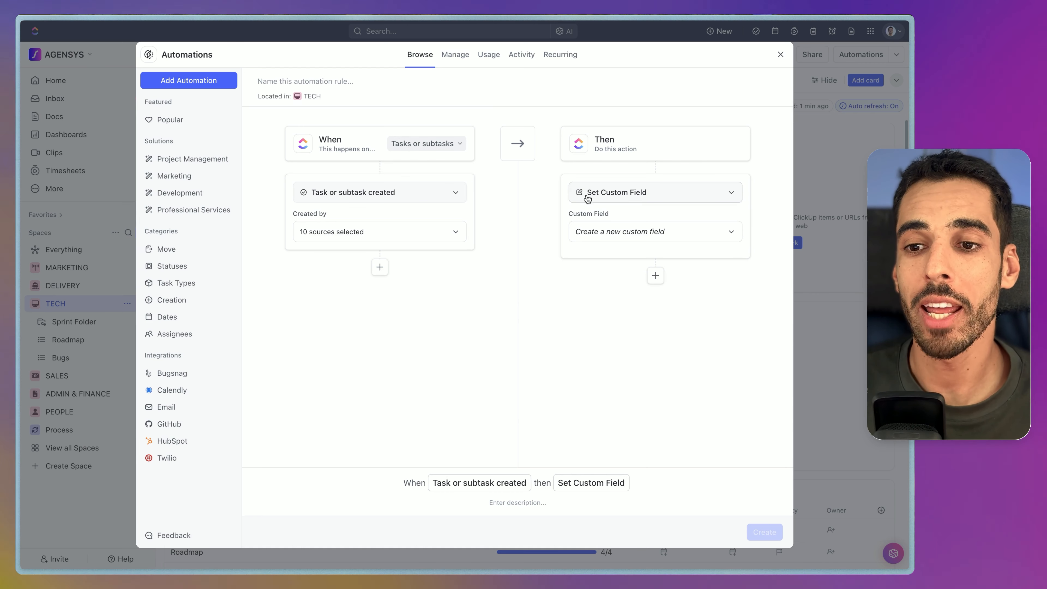
{"action": "left_click", "coordinate": [627, 235]}
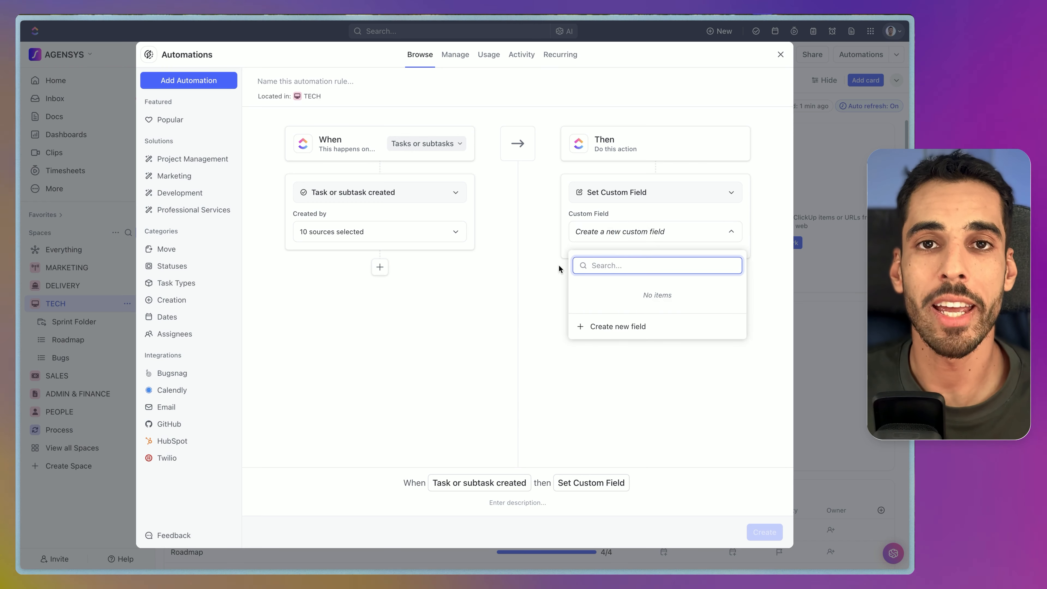
{"action": "left_click", "coordinate": [618, 193]}
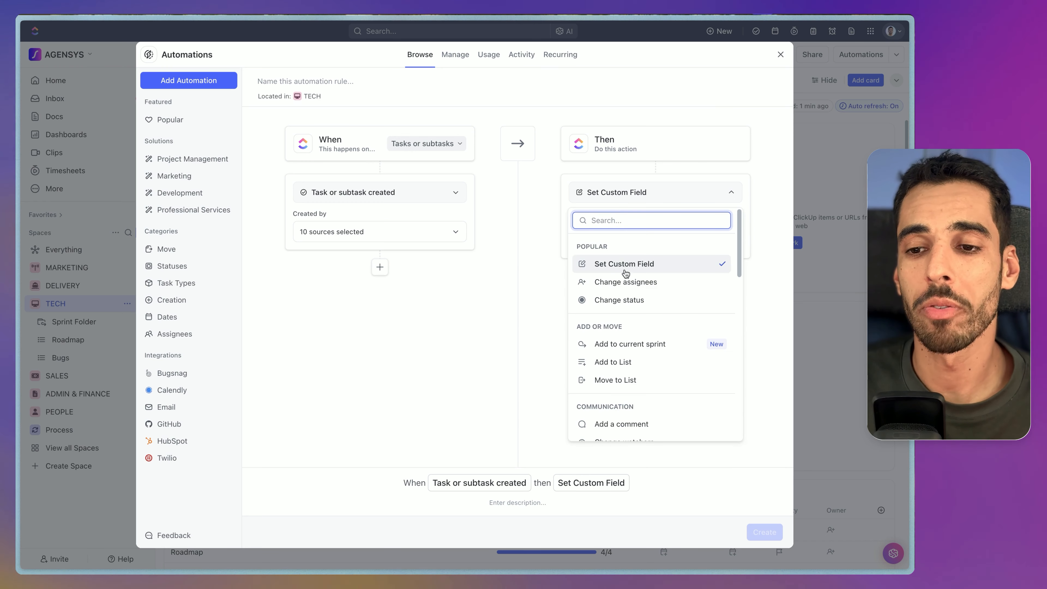
{"action": "scroll", "coordinate": [626, 285], "scroll_direction": "down", "scroll_amount": 2}
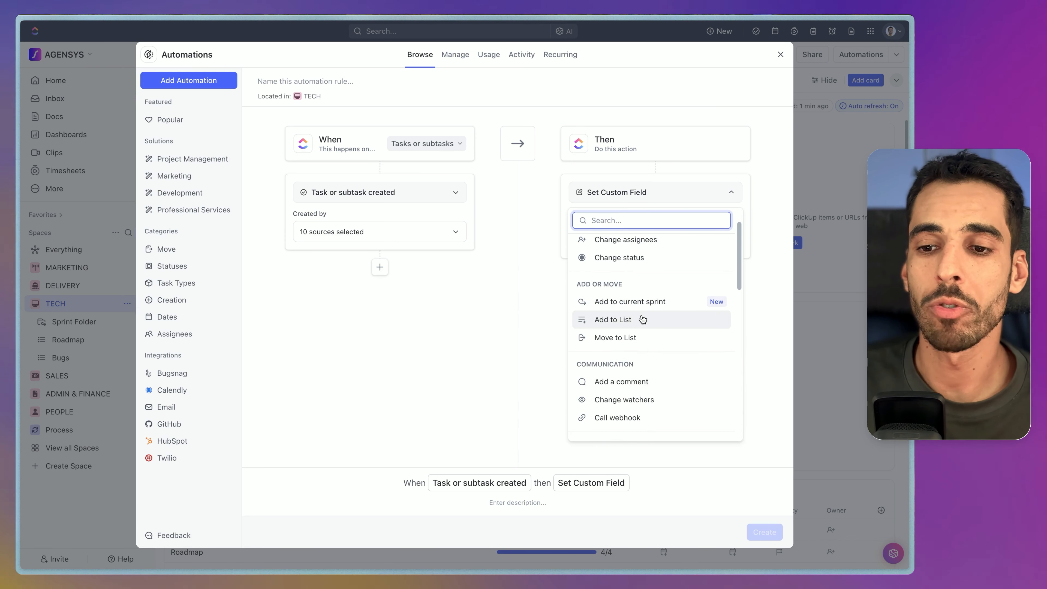
{"action": "scroll", "coordinate": [635, 334], "scroll_direction": "down", "scroll_amount": 2}
{"action": "scroll", "coordinate": [636, 334], "scroll_direction": "down", "scroll_amount": 1}
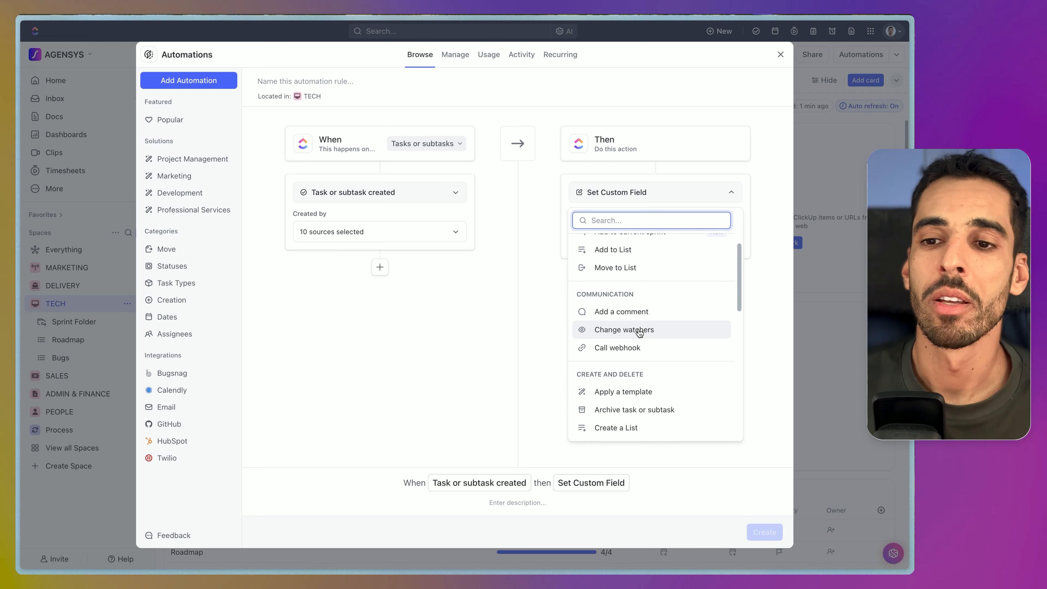
{"action": "key", "text": "Escape"}
Name the automation "When subtasks are resolved → Resolve parent tasks" and set its trigger to All immediate subtasks resolved.
{"action": "left_click", "coordinate": [312, 81]}
{"action": "type", "text": "When subtasks are resolved → Resolve parent tasks"}
{"action": "left_click", "coordinate": [383, 342]}
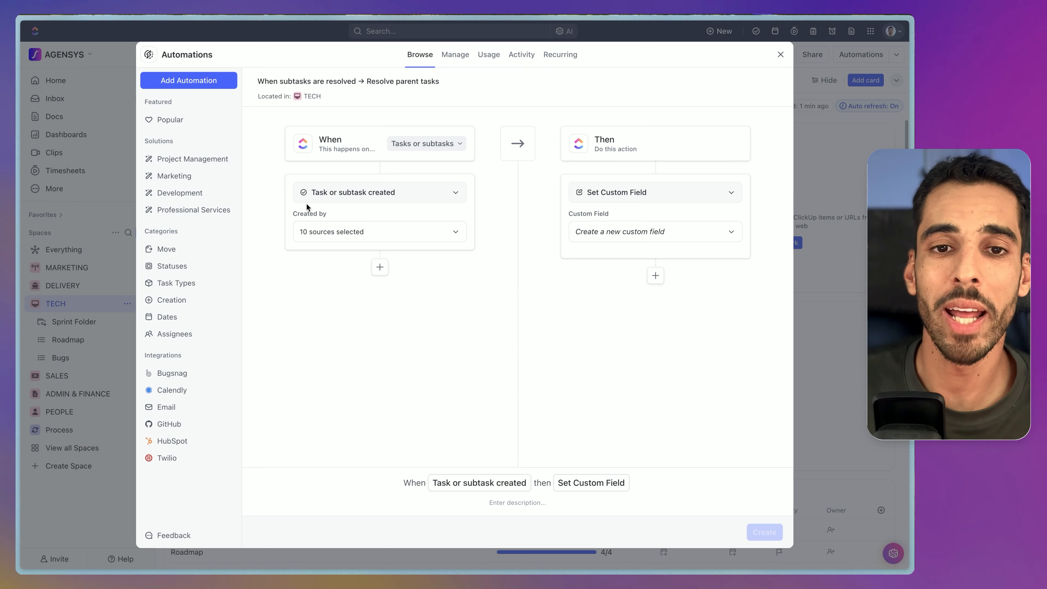
{"action": "left_click", "coordinate": [338, 201]}
{"action": "type", "text": "res"}
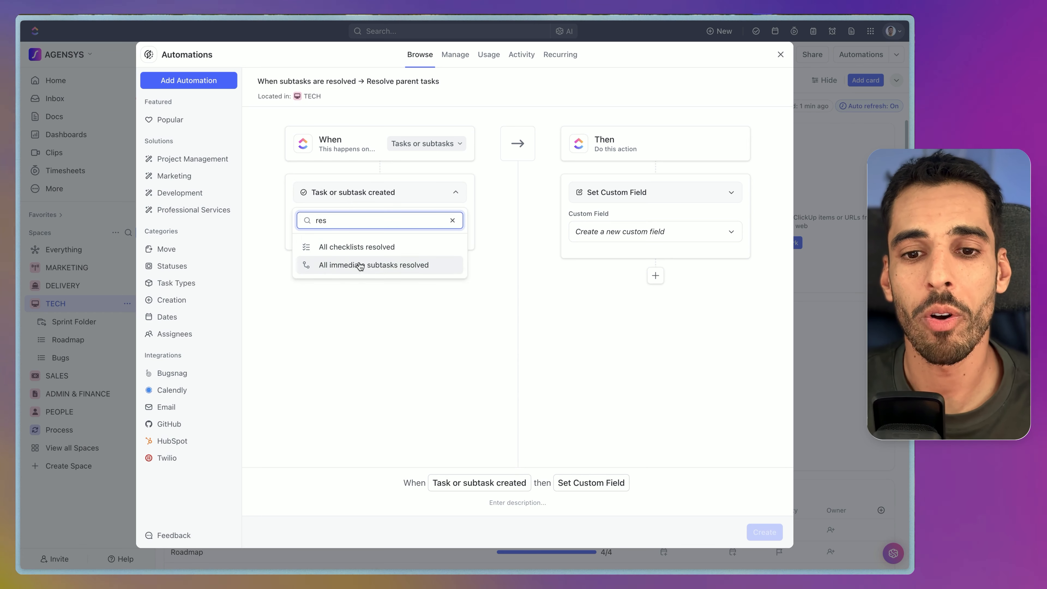
{"action": "left_click", "coordinate": [379, 269]}
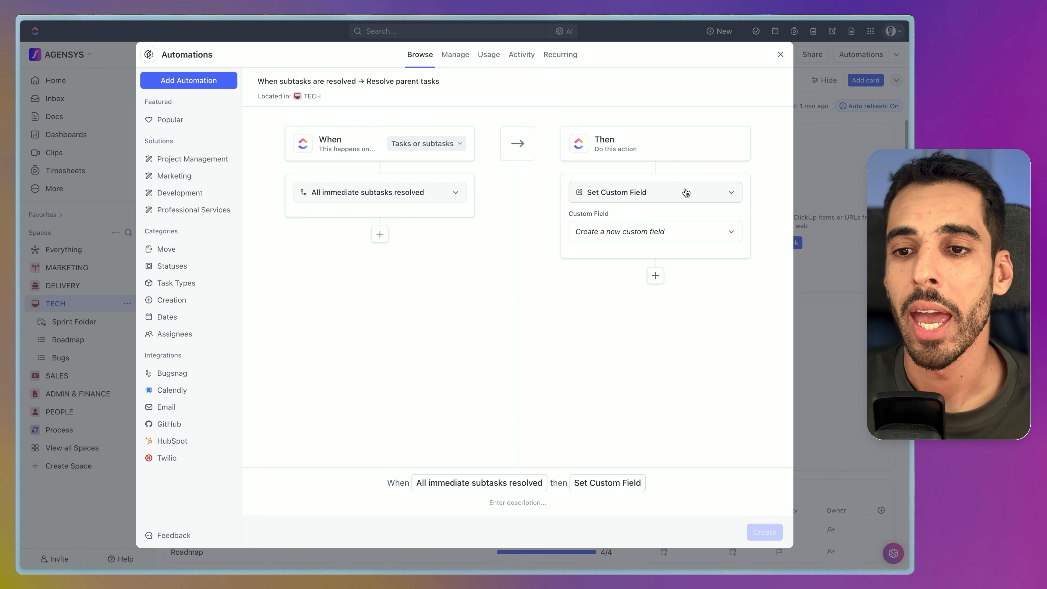
Set the automation's action to Change status with the status CLOSED and create the automation.
{"action": "left_click", "coordinate": [620, 194]}
{"action": "left_click", "coordinate": [621, 305]}
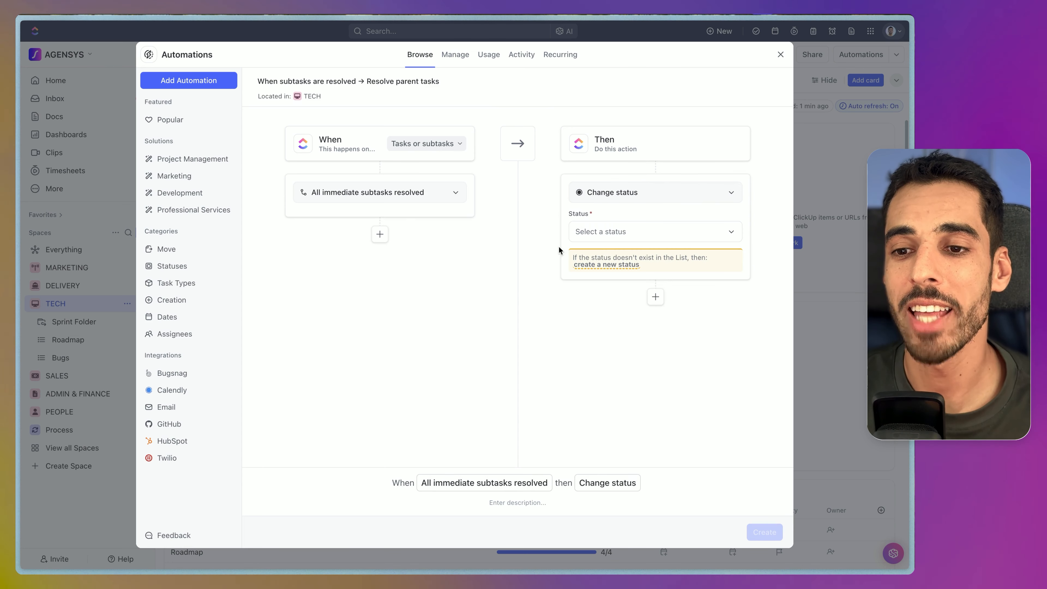
{"action": "left_click", "coordinate": [612, 231]}
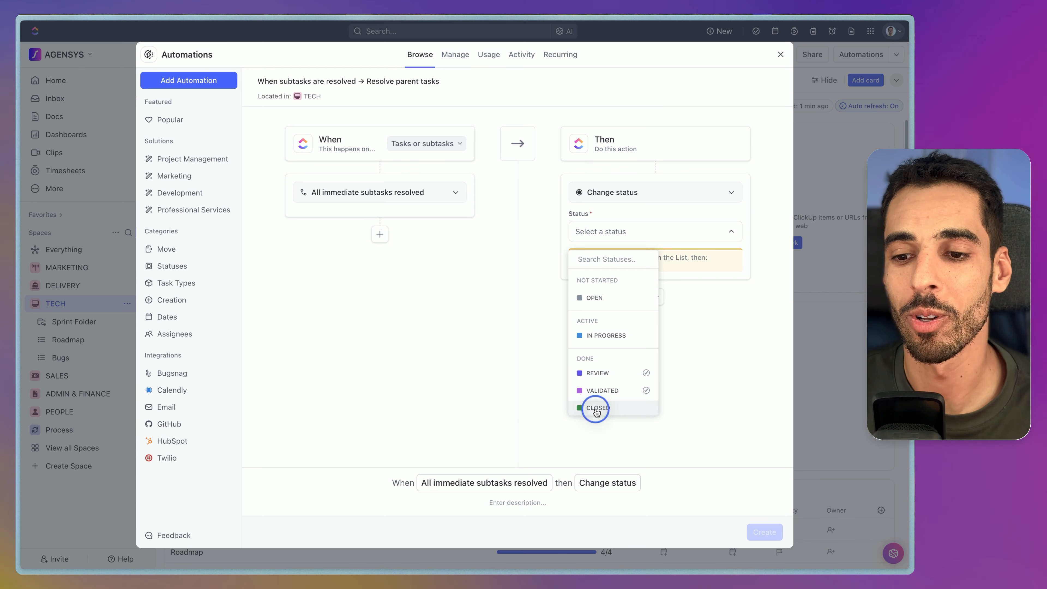
{"action": "left_click", "coordinate": [597, 408]}
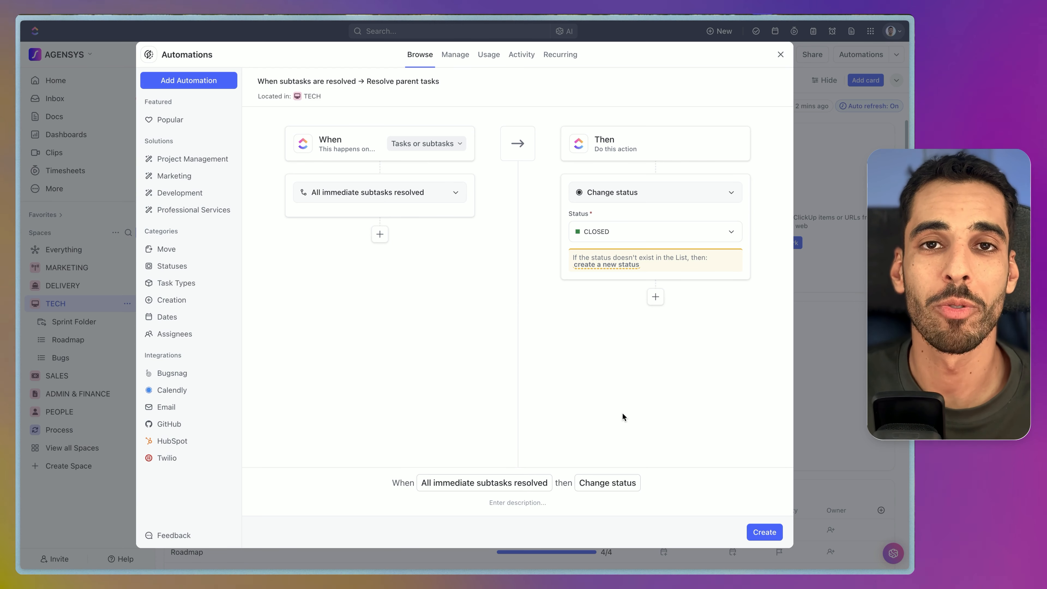
{"action": "left_click", "coordinate": [764, 532]}
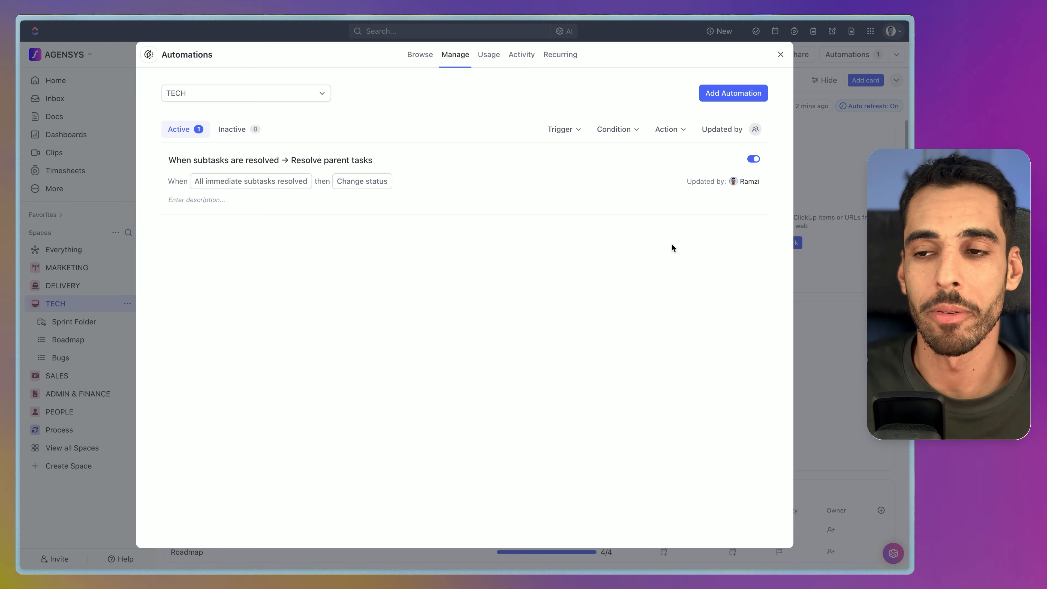
Return to the Roadmap list of the TECH space and add the task "Create goodbye screen".
{"action": "left_click", "coordinate": [825, 280]}
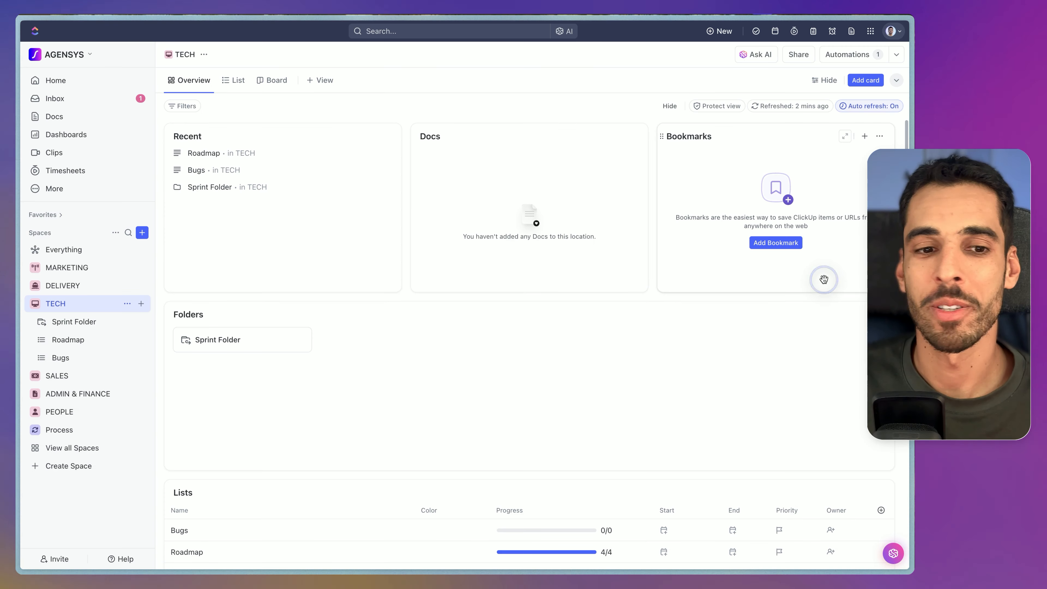
{"action": "left_click", "coordinate": [96, 340]}
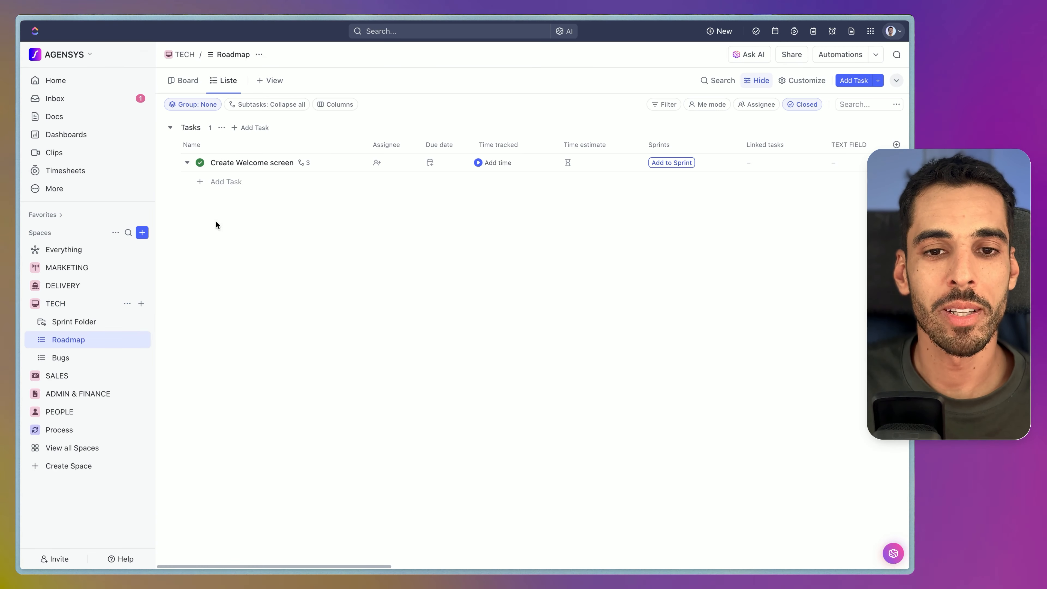
{"action": "left_click", "coordinate": [224, 181]}
{"action": "type", "text": "Cre"}
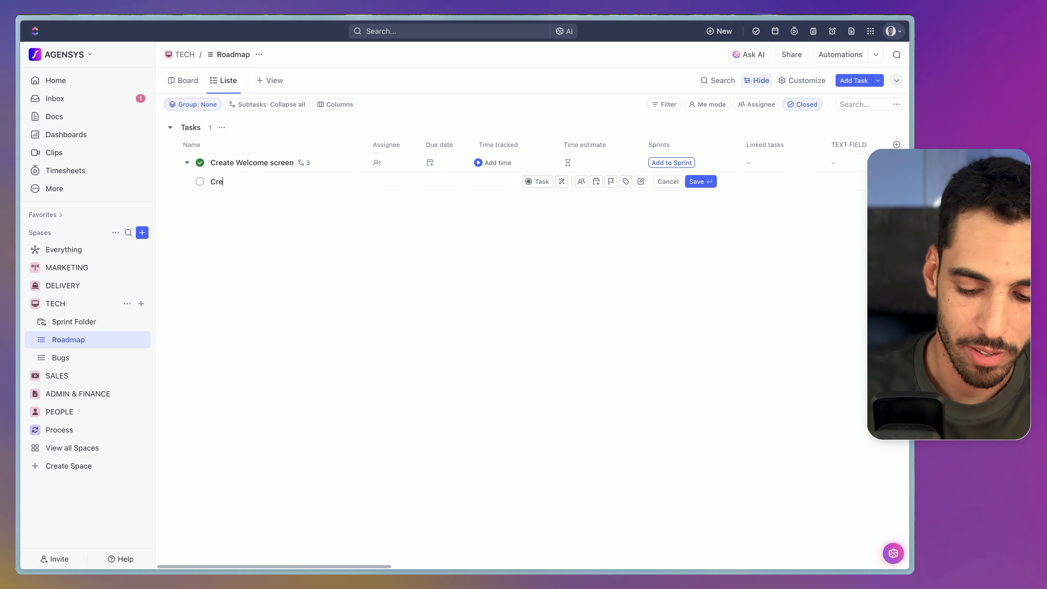
{"action": "type", "text": "ate goodbye screen"}
{"action": "key", "text": "Return"}
Add the subtasks "Add a close button" and "Add a goodbye text" to the Create goodbye screen task.
{"action": "type", "text": "A"}
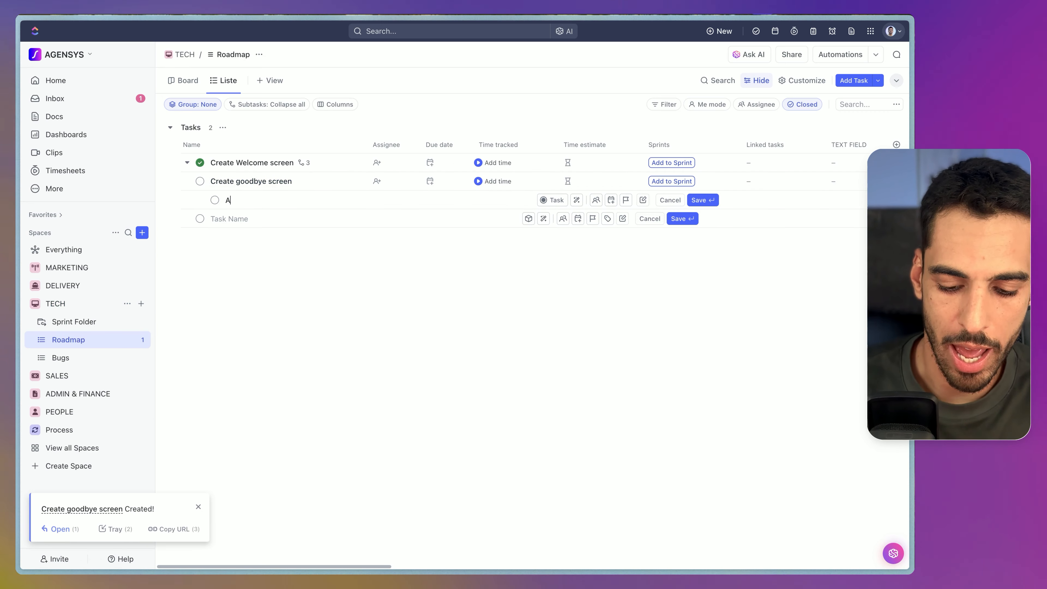
{"action": "type", "text": "dd a close bu"}
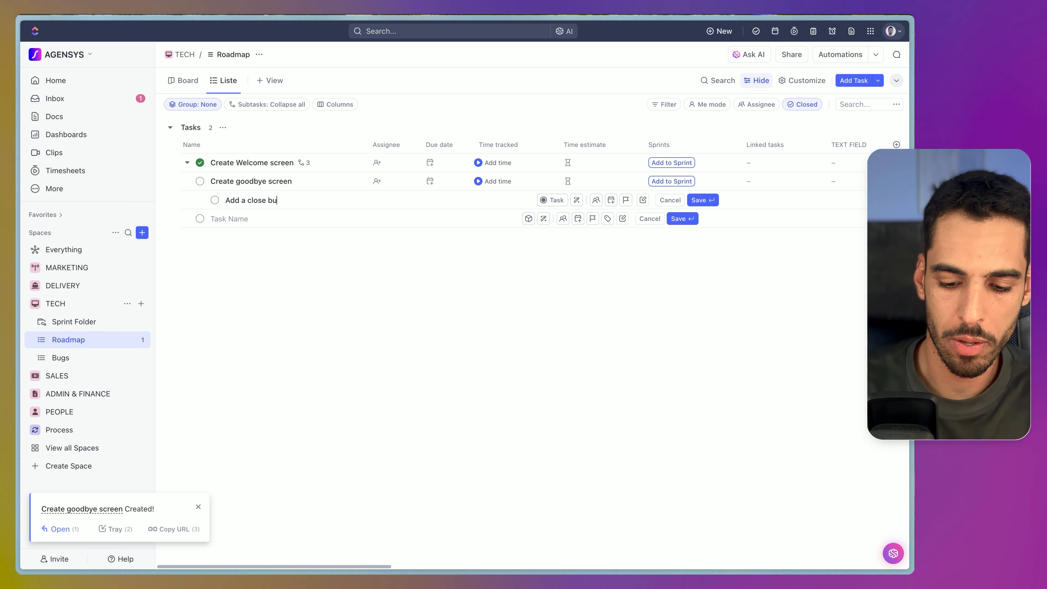
{"action": "type", "text": "tton"}
{"action": "key", "text": "Return"}
{"action": "type", "text": "Add a goodbye text"}
{"action": "key", "text": "Return"}
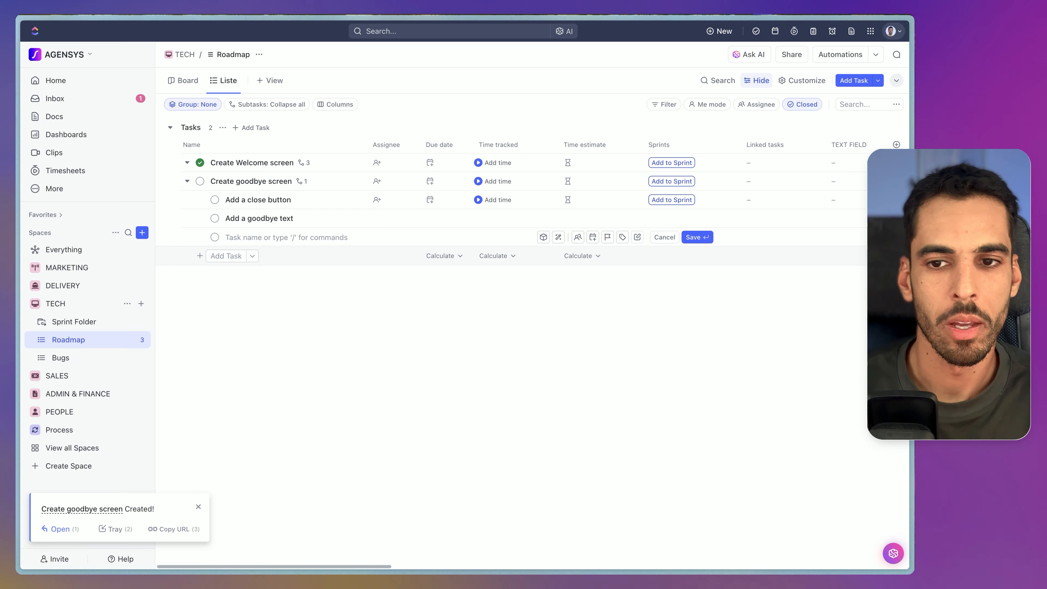
{"action": "left_click", "coordinate": [406, 412]}
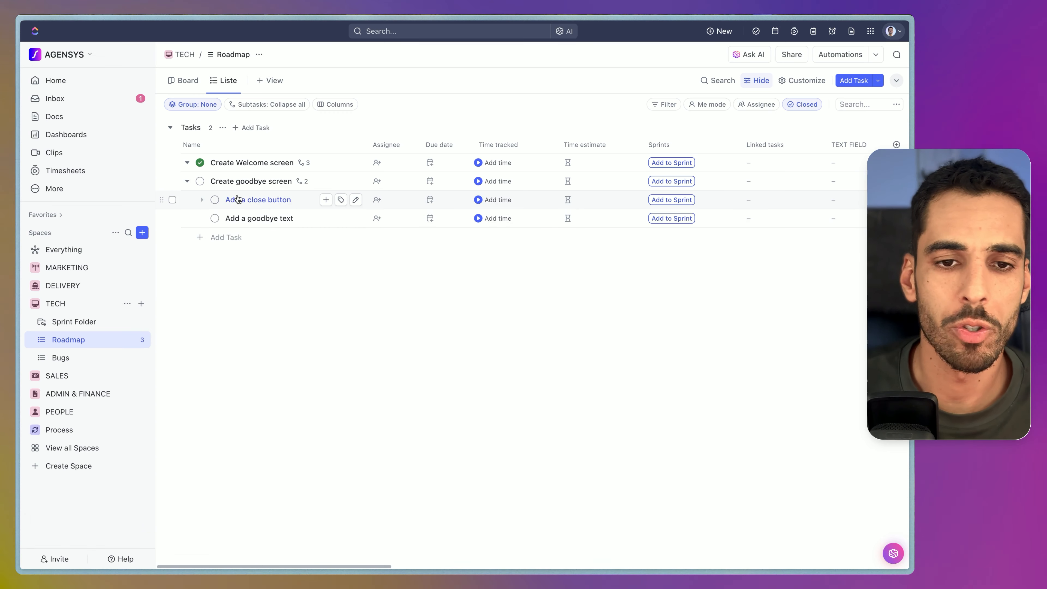
Set the subtasks Add a close button and Add a goodbye text to Closed to test the automation.
{"action": "left_click", "coordinate": [214, 200]}
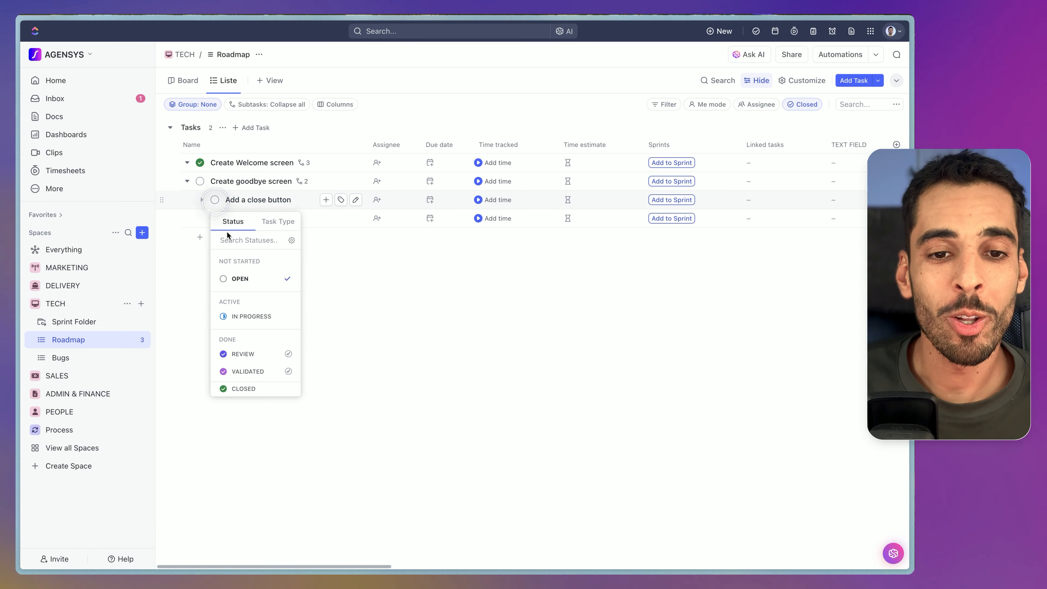
{"action": "left_click", "coordinate": [245, 388]}
{"action": "left_click", "coordinate": [215, 218]}
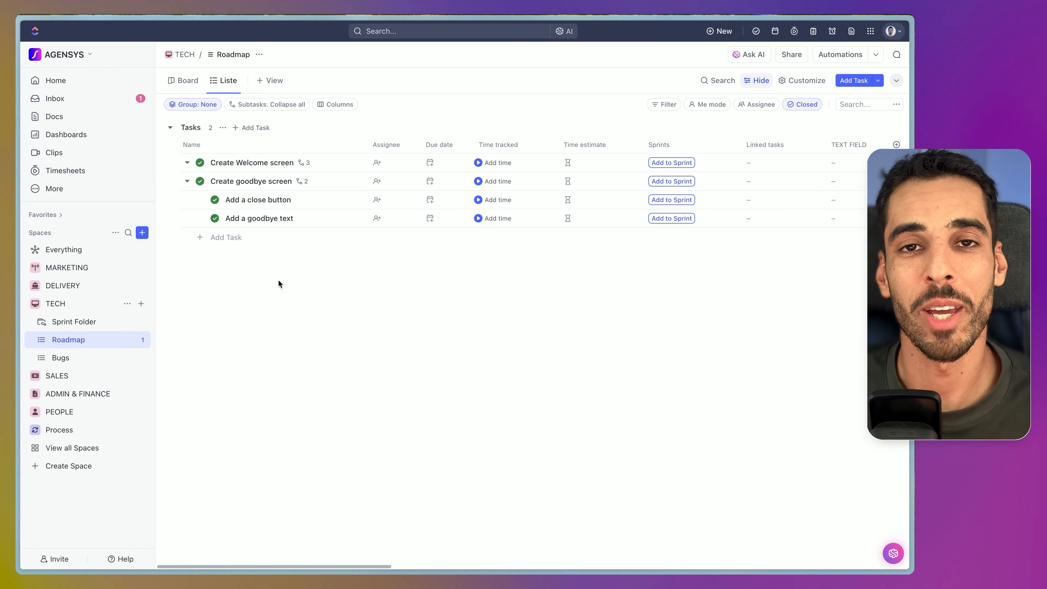
Check the Create goodbye screen task's activity, inspect the automation that changed its status and view the automation run log.
{"action": "left_click", "coordinate": [586, 182]}
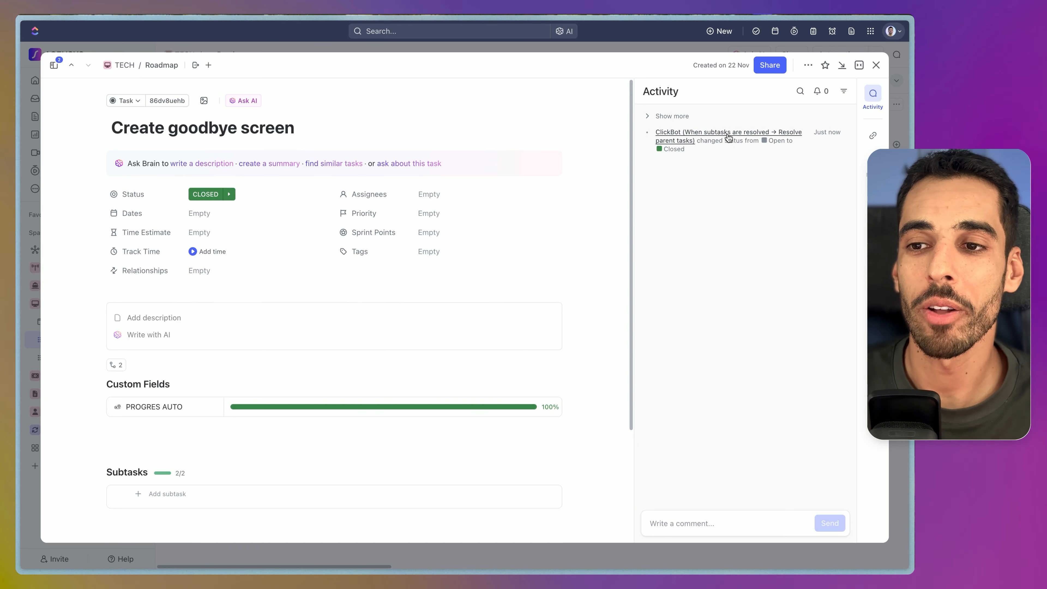
{"action": "left_click", "coordinate": [703, 134]}
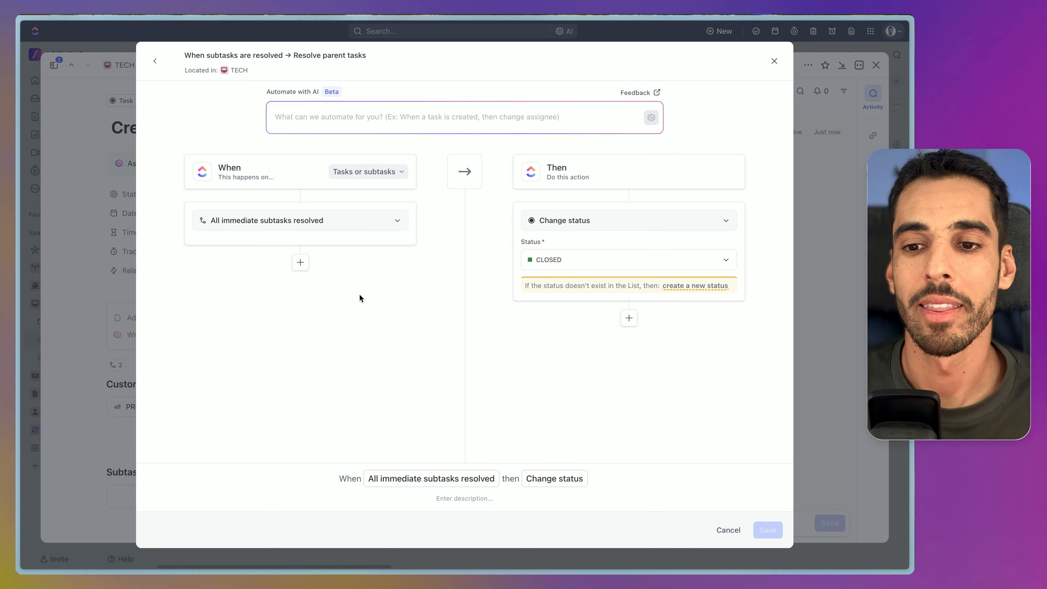
{"action": "left_click", "coordinate": [155, 61]}
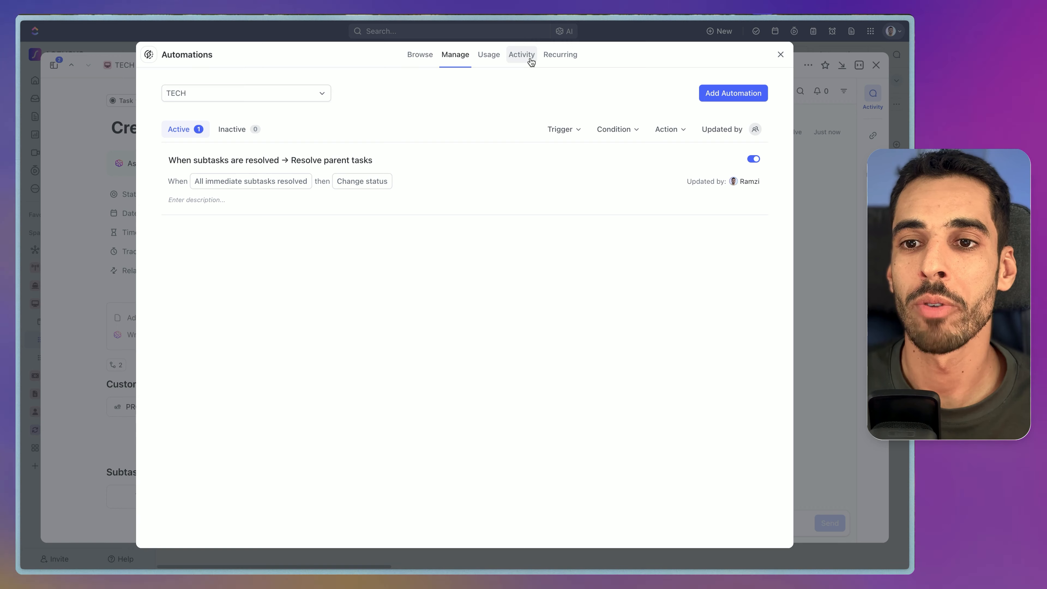
{"action": "left_click", "coordinate": [521, 54]}
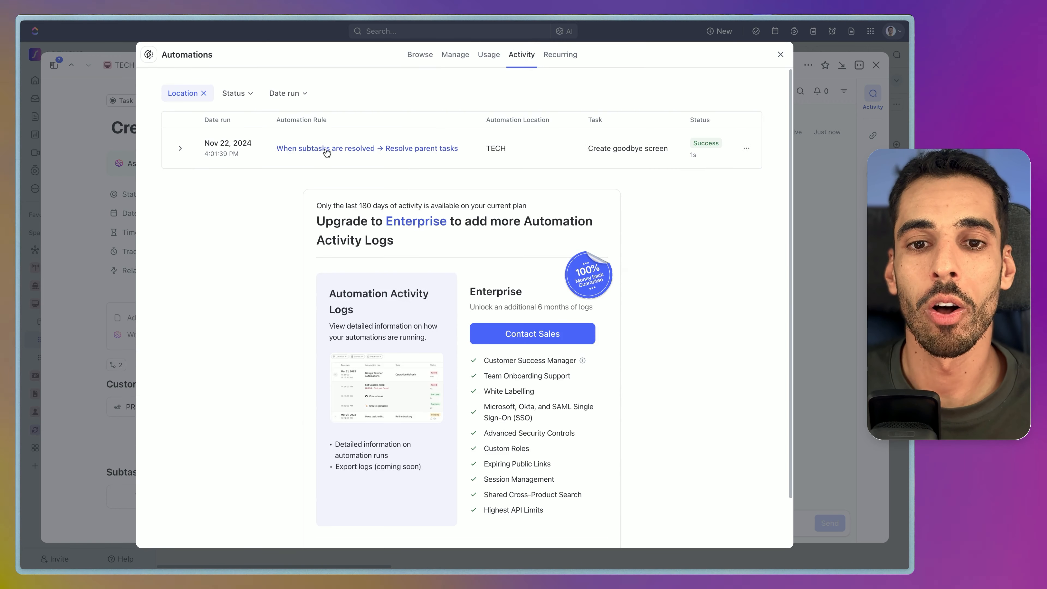
Clear the Location filter of the automation activity log, expand the Create goodbye screen run and look through the other runs.
{"action": "left_click", "coordinate": [203, 92]}
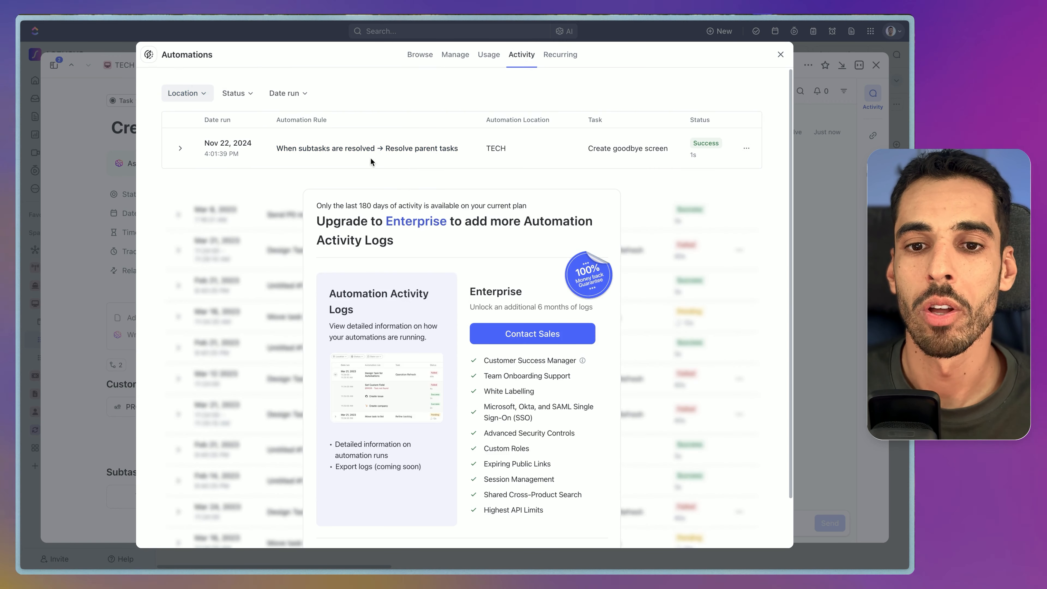
{"action": "left_click", "coordinate": [180, 148]}
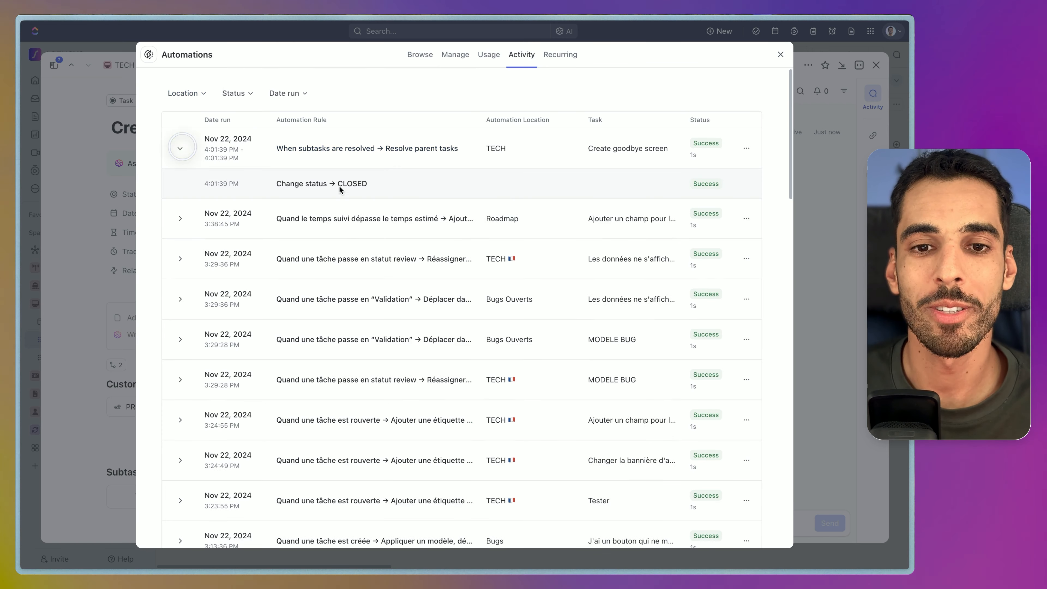
{"action": "scroll", "coordinate": [613, 231], "scroll_direction": "down", "scroll_amount": 5}
{"action": "scroll", "coordinate": [659, 239], "scroll_direction": "down", "scroll_amount": 2}
{"action": "scroll", "coordinate": [711, 245], "scroll_direction": "up", "scroll_amount": 10}
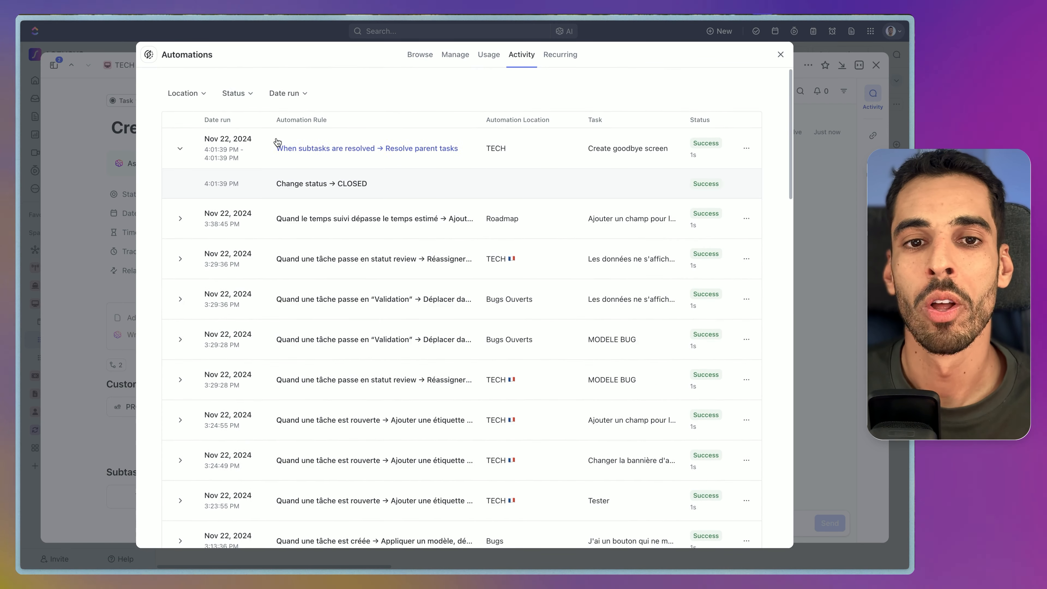
Filter the automation activity log by the Failed status, then clear that status filter.
{"action": "left_click", "coordinate": [237, 93]}
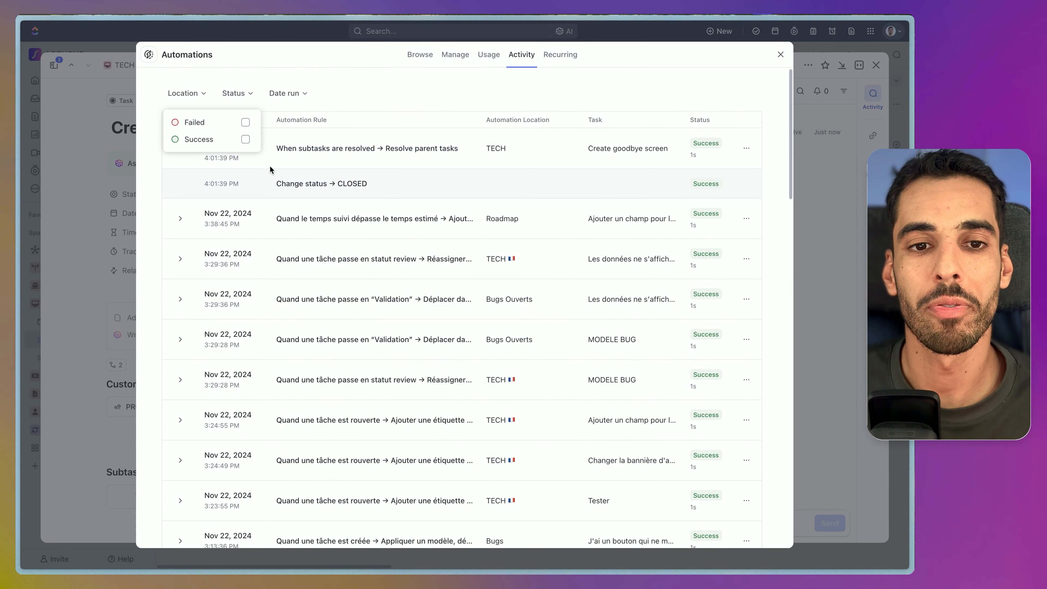
{"action": "left_click", "coordinate": [246, 122]}
{"action": "left_click", "coordinate": [253, 93]}
{"action": "left_click", "coordinate": [256, 94]}
{"action": "left_click", "coordinate": [251, 93]}
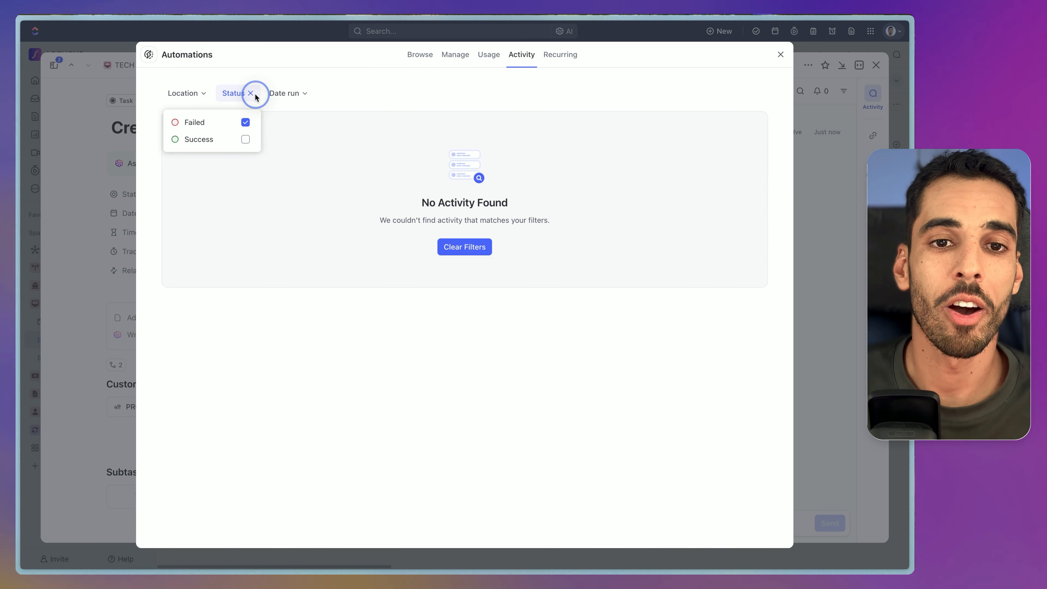
Filter the automation activity log by the run date Nov 21, 2024 and look through the runs.
{"action": "left_click", "coordinate": [272, 94]}
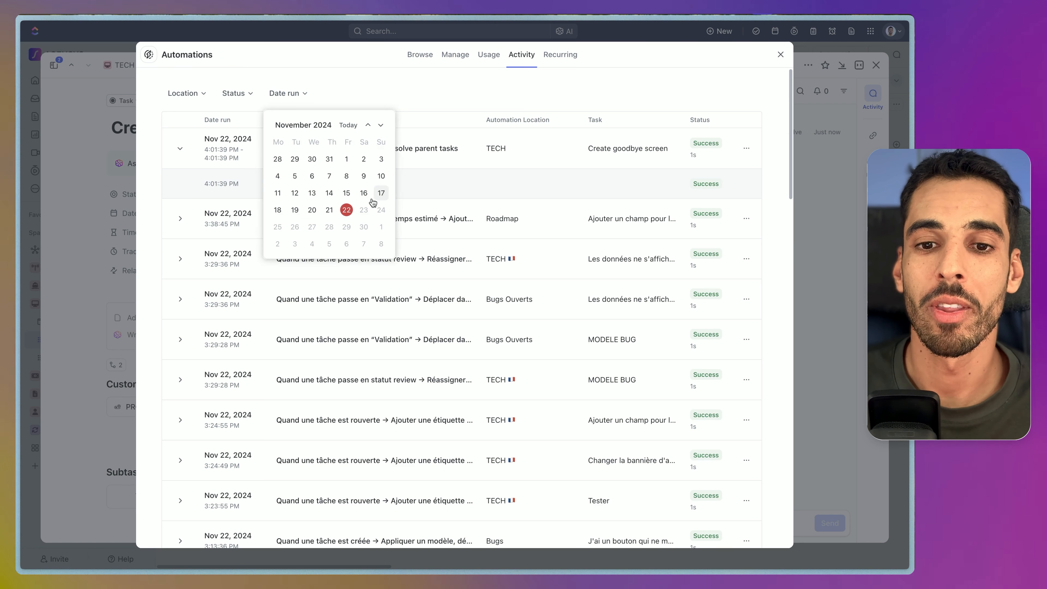
{"action": "left_click", "coordinate": [345, 206]}
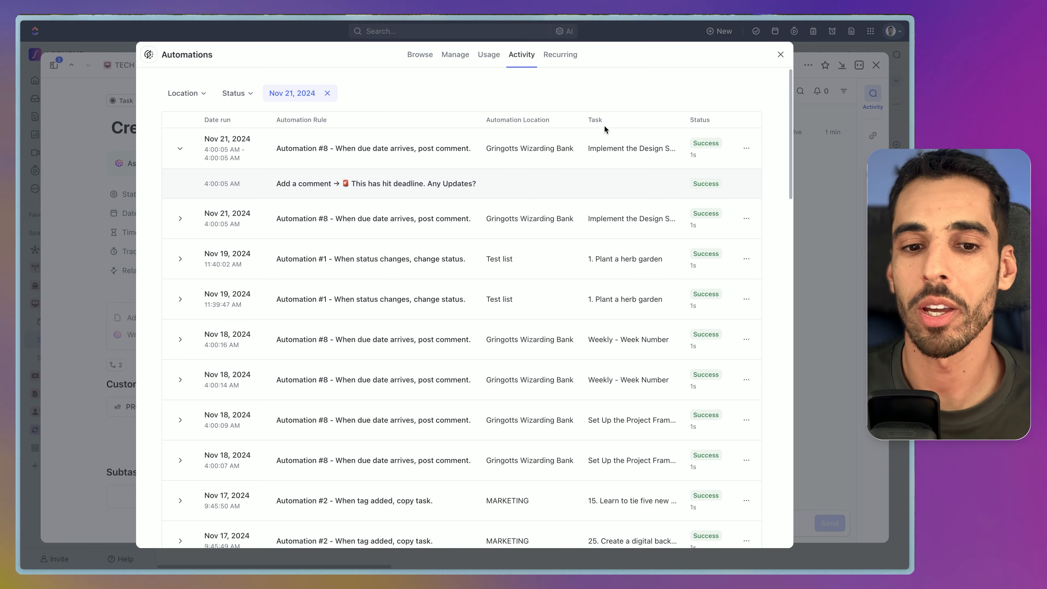
{"action": "scroll", "coordinate": [458, 206], "scroll_direction": "down", "scroll_amount": 20}
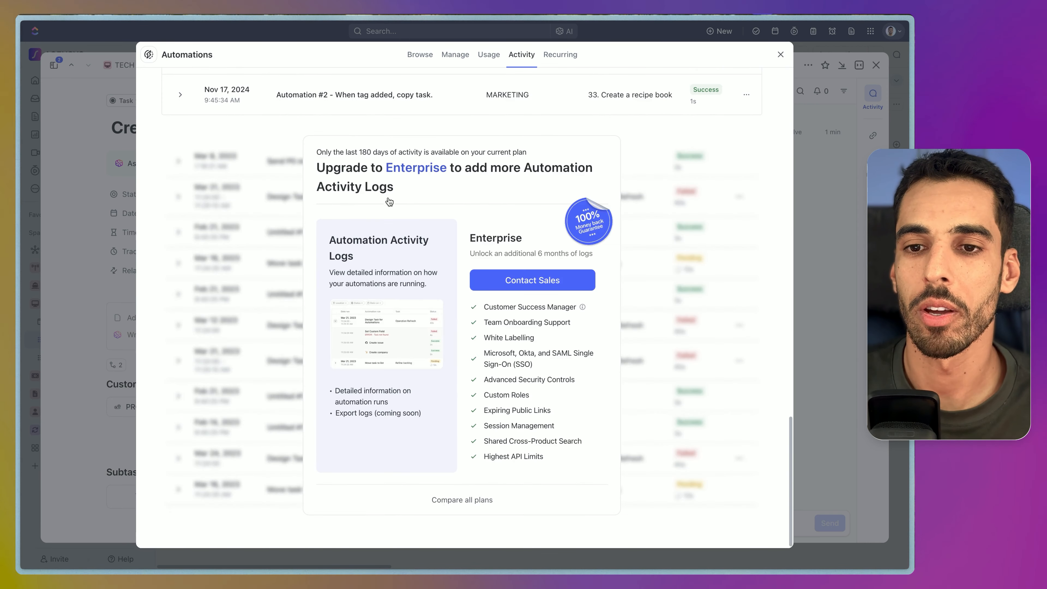
{"action": "scroll", "coordinate": [464, 189], "scroll_direction": "up", "scroll_amount": 20}
Close the automations window and the Create goodbye screen task, and select the "Review" reassignment idea in the Automatisations ClickUp mind map.
{"action": "left_click", "coordinate": [780, 54]}
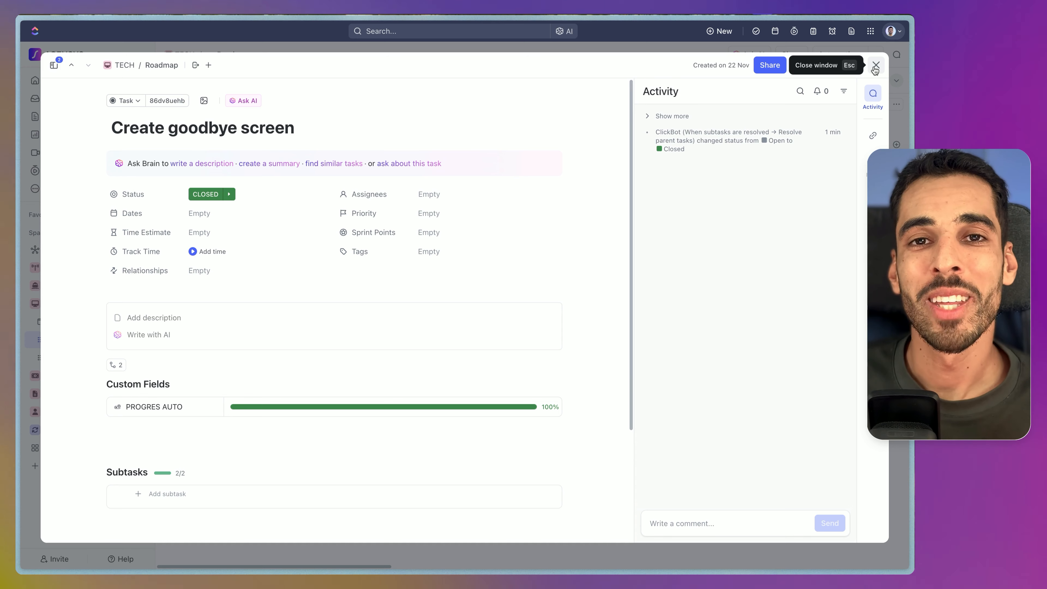
{"action": "left_click", "coordinate": [875, 67]}
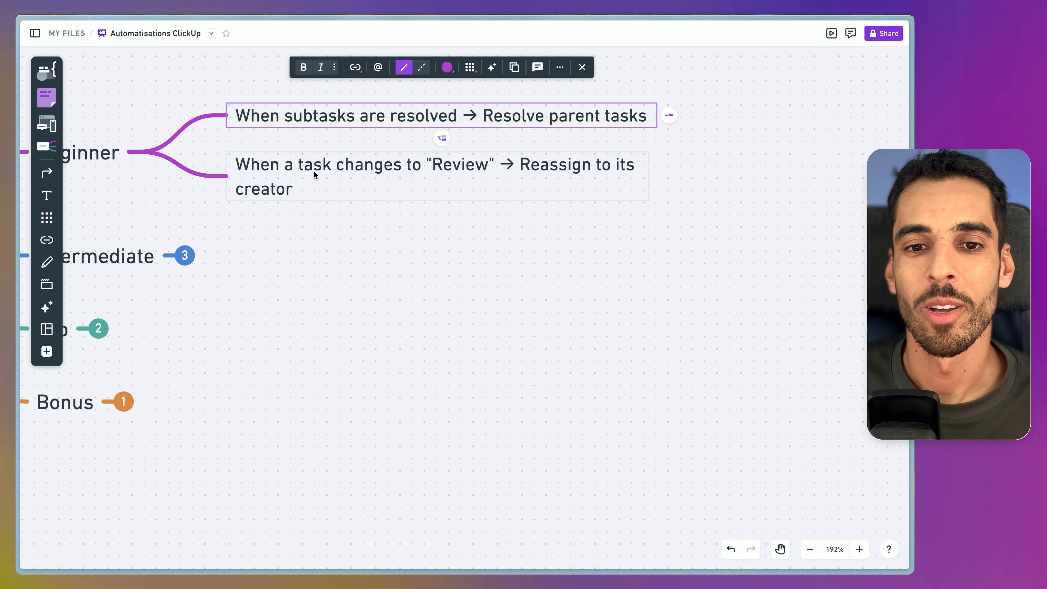
{"action": "left_click", "coordinate": [314, 170]}
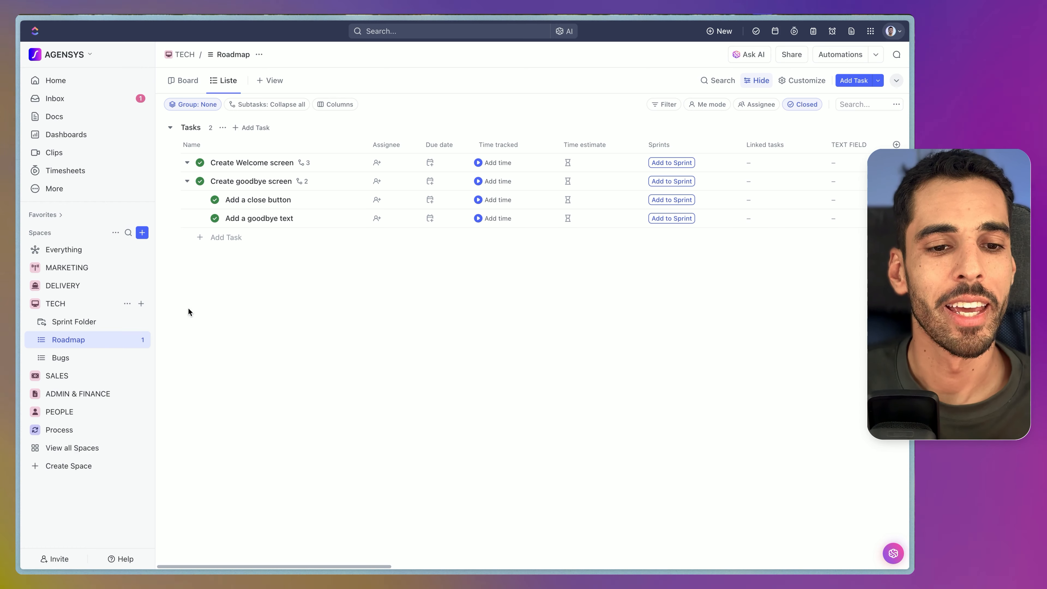
Return to ClickUp and add the task "Bug on the screen" to the Bugs list of the TECH space.
{"action": "left_click", "coordinate": [94, 357]}
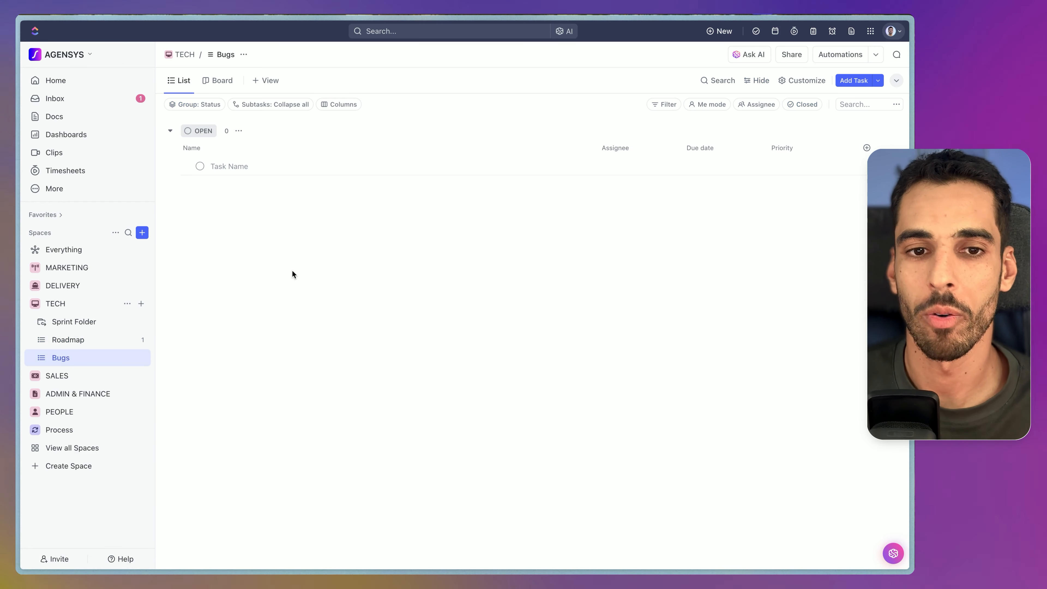
{"action": "left_click", "coordinate": [230, 166]}
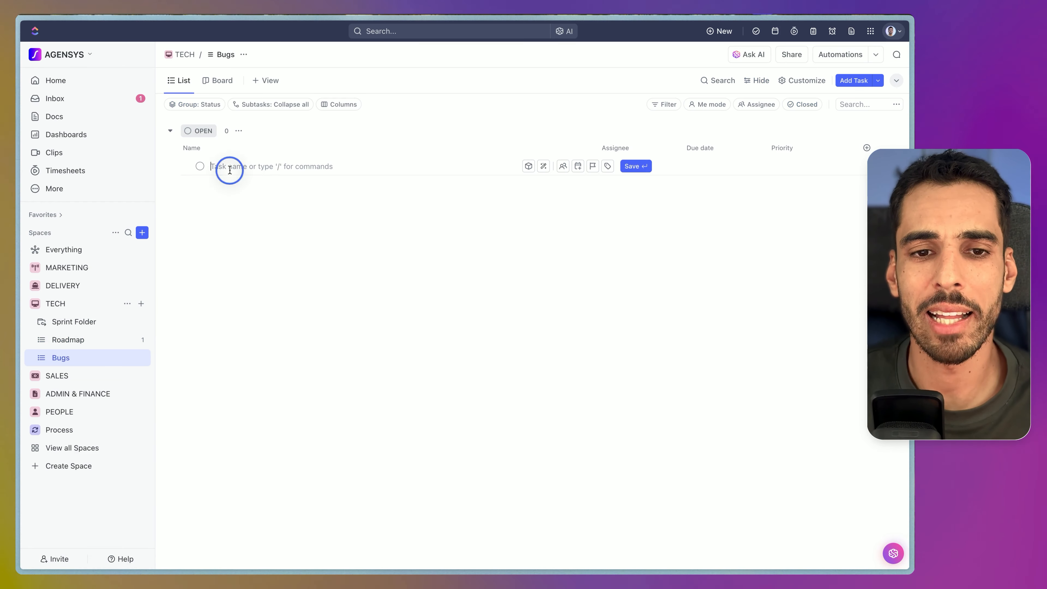
{"action": "type", "text": "B"}
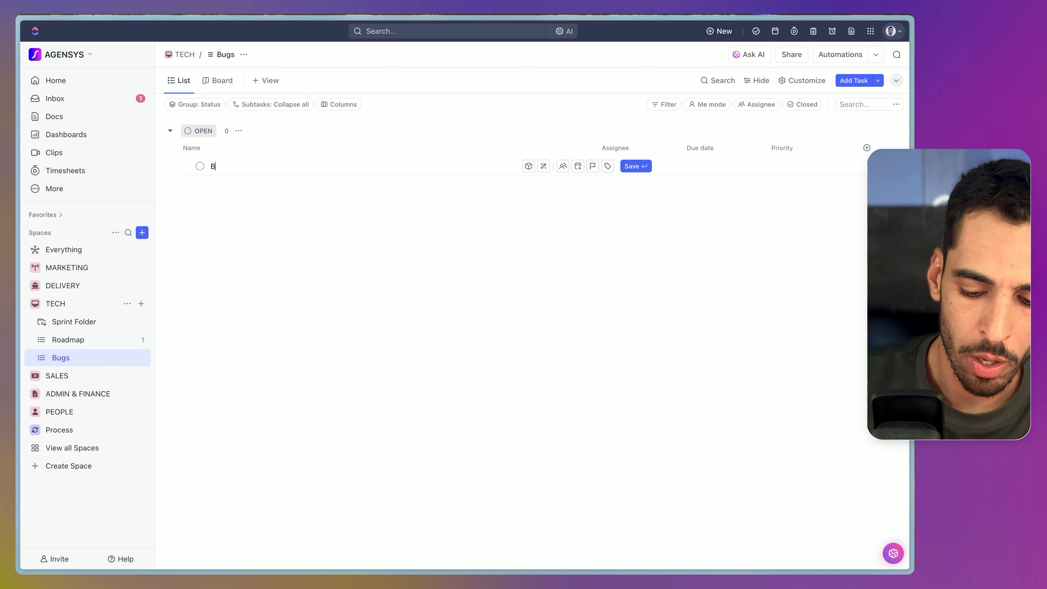
{"action": "type", "text": "ug on the screen"}
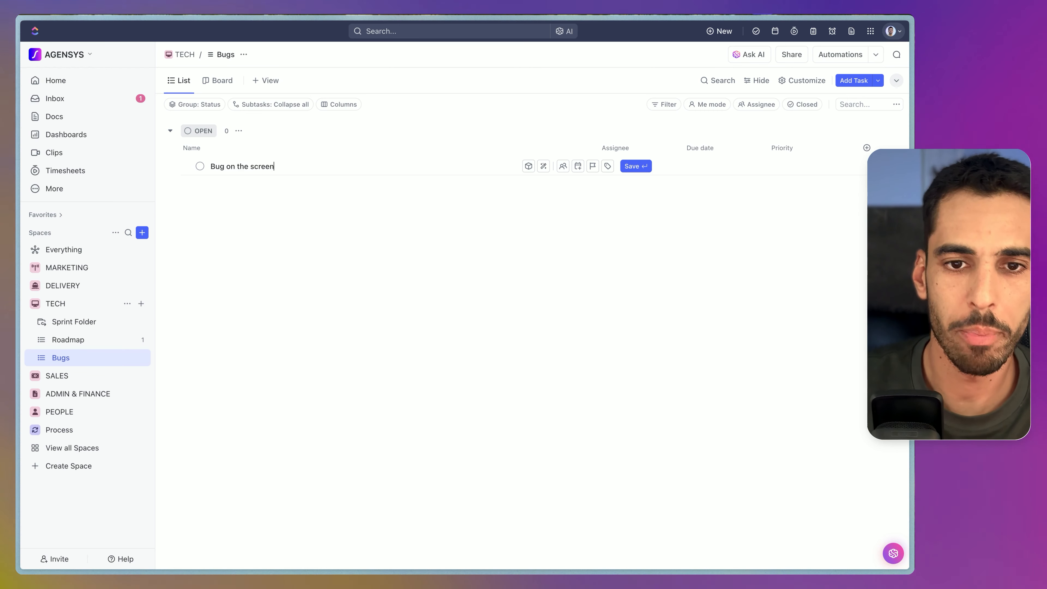
{"action": "key", "text": "Return"}
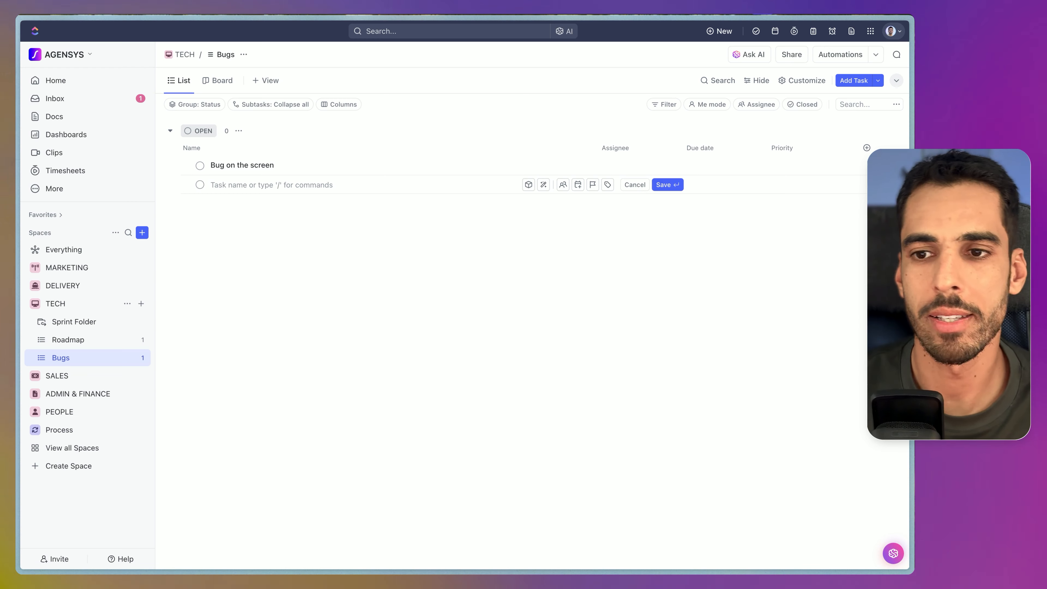
Add the Created by column to the Bugs list and place it directly after Assignee.
{"action": "left_click", "coordinate": [866, 148]}
{"action": "type", "text": "cre"}
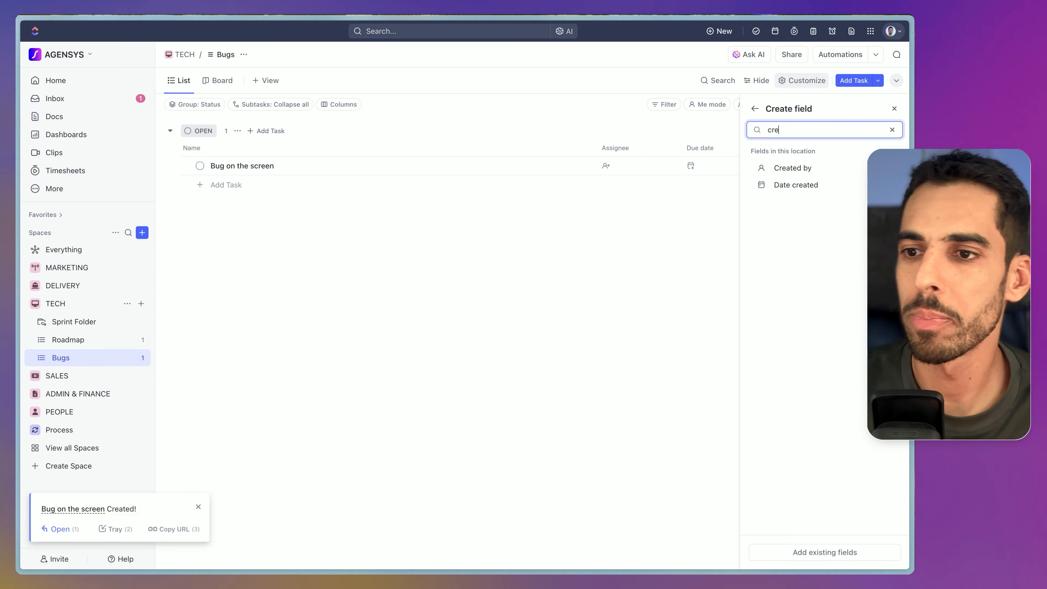
{"action": "left_click", "coordinate": [797, 173]}
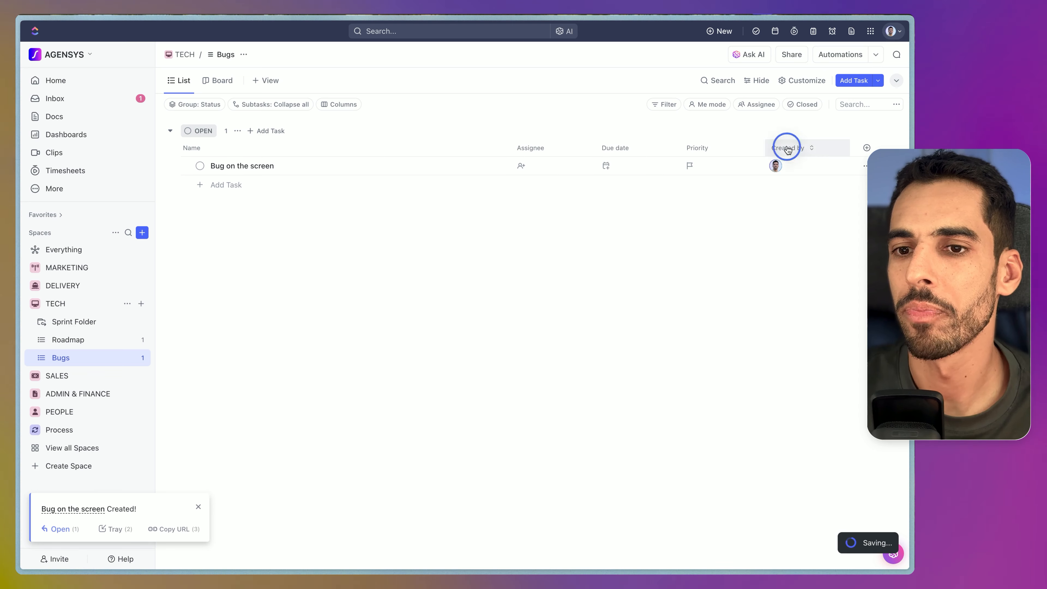
Assign the Bug on the screen task to a teammate.
{"action": "left_click", "coordinate": [552, 165]}
{"action": "left_click", "coordinate": [558, 290]}
{"action": "left_click", "coordinate": [414, 346]}
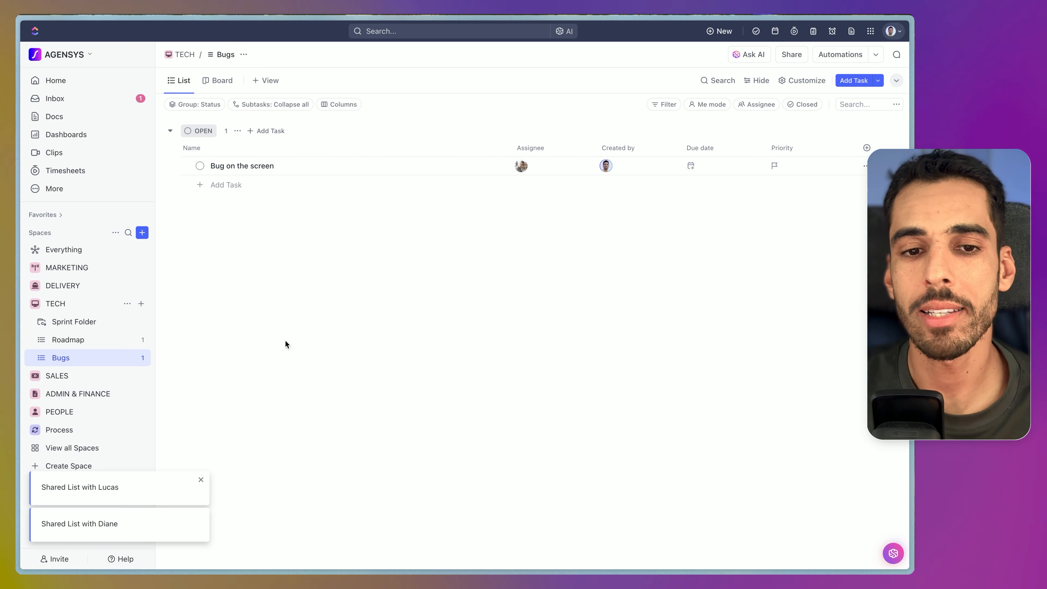
Look over the available statuses of the Bug on the screen task and set it to Review.
{"action": "left_click", "coordinate": [200, 166]}
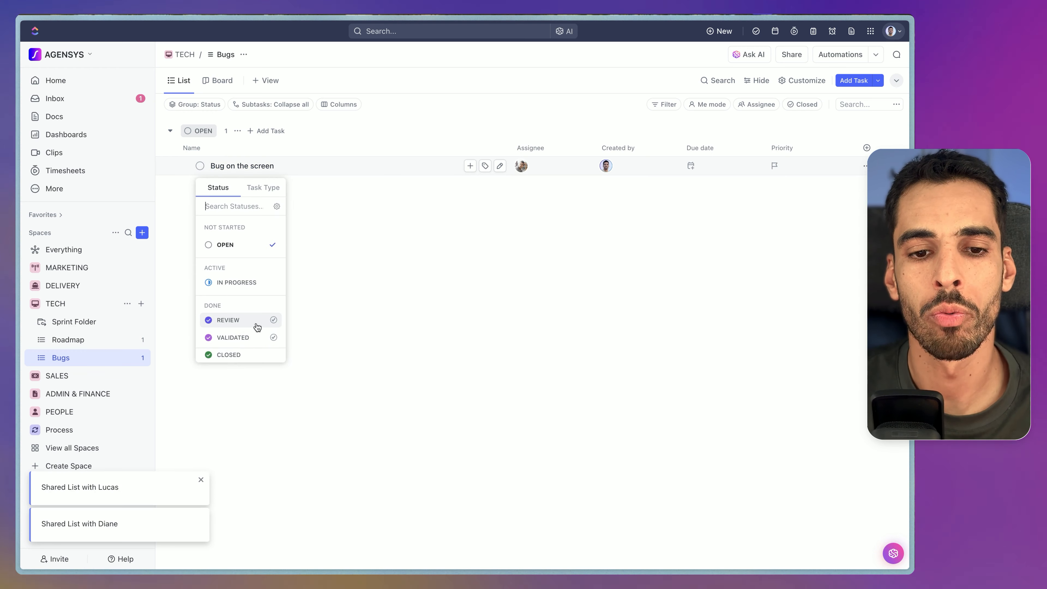
{"action": "left_click", "coordinate": [437, 304]}
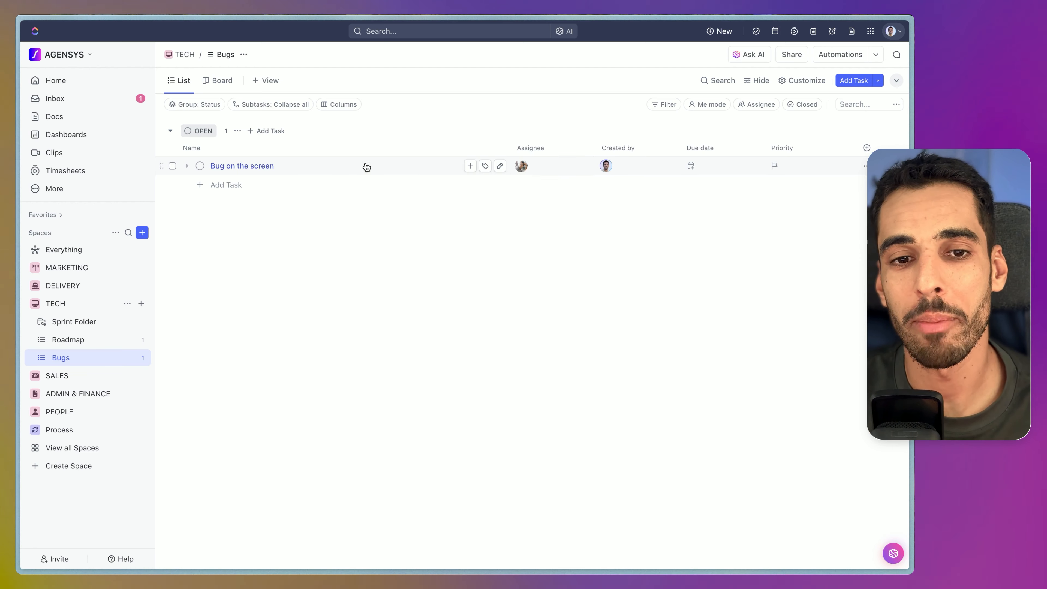
{"action": "left_click", "coordinate": [200, 165]}
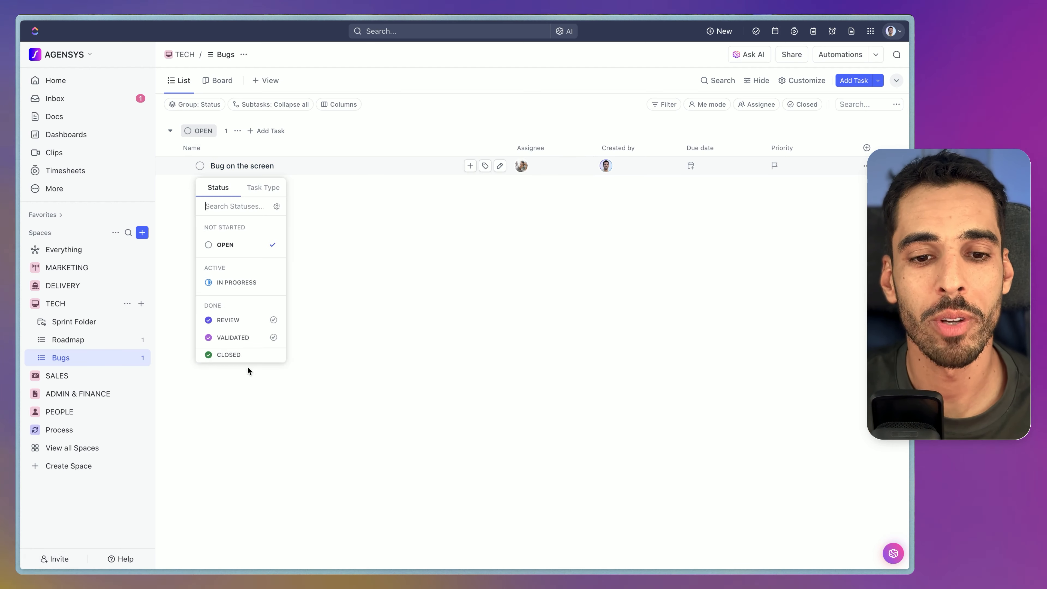
{"action": "left_click", "coordinate": [229, 320]}
Reassign the Bug on the screen task to its creator by adding yourself and removing the teammate.
{"action": "left_click", "coordinate": [532, 164]}
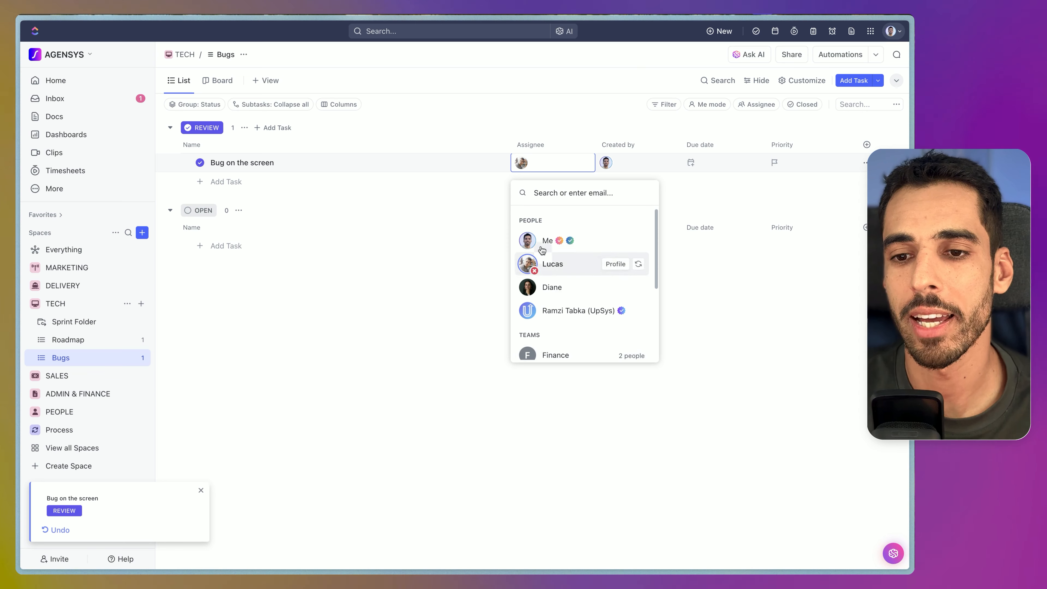
{"action": "left_click", "coordinate": [538, 240]}
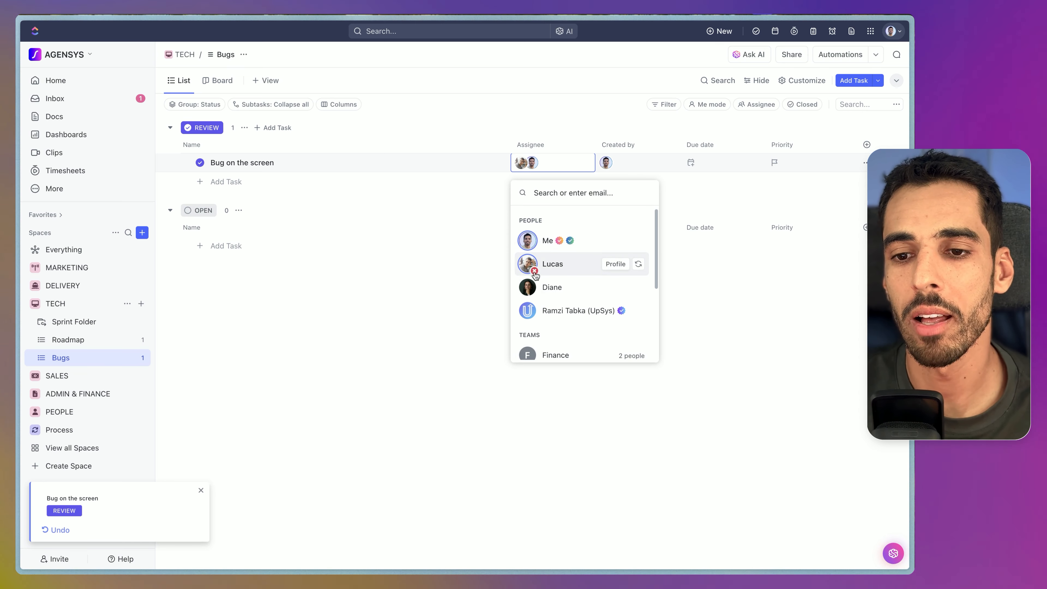
{"action": "left_click", "coordinate": [535, 271]}
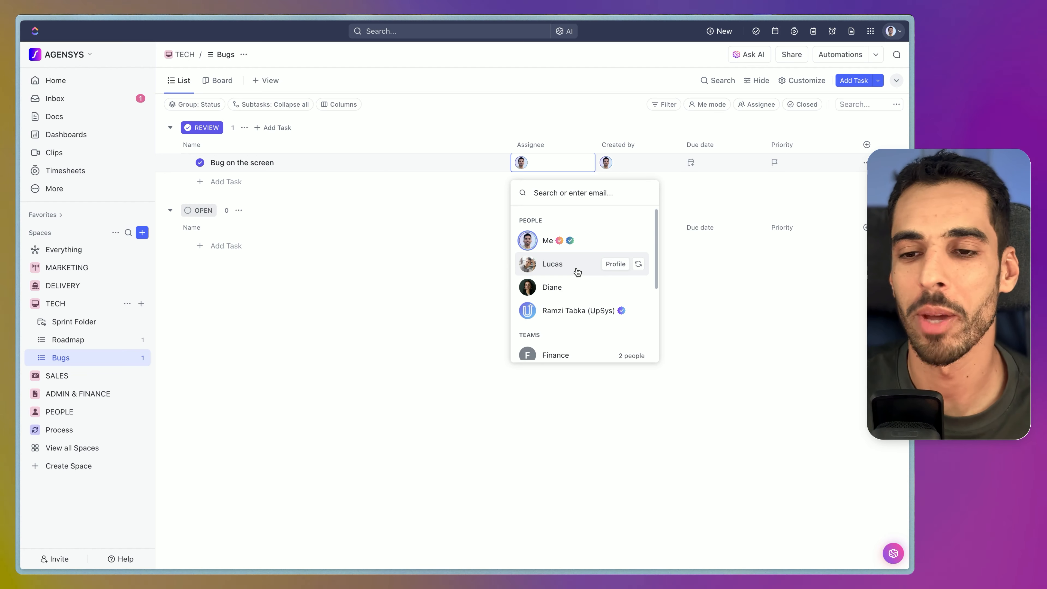
Assign the teammate to Bug on the screen again and return the task's status to Open.
{"action": "left_click", "coordinate": [538, 264]}
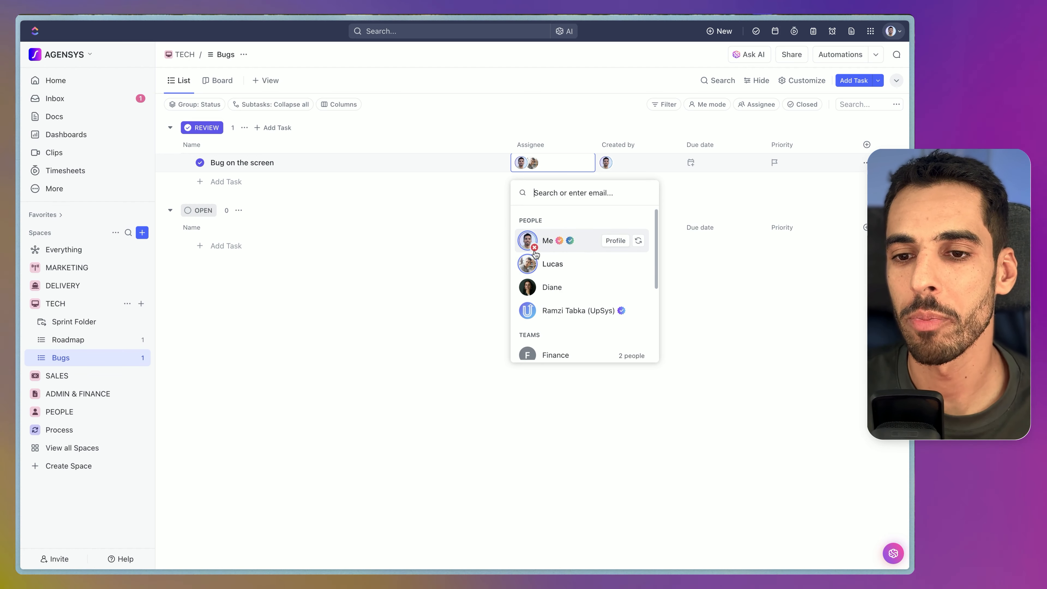
{"action": "left_click", "coordinate": [432, 356]}
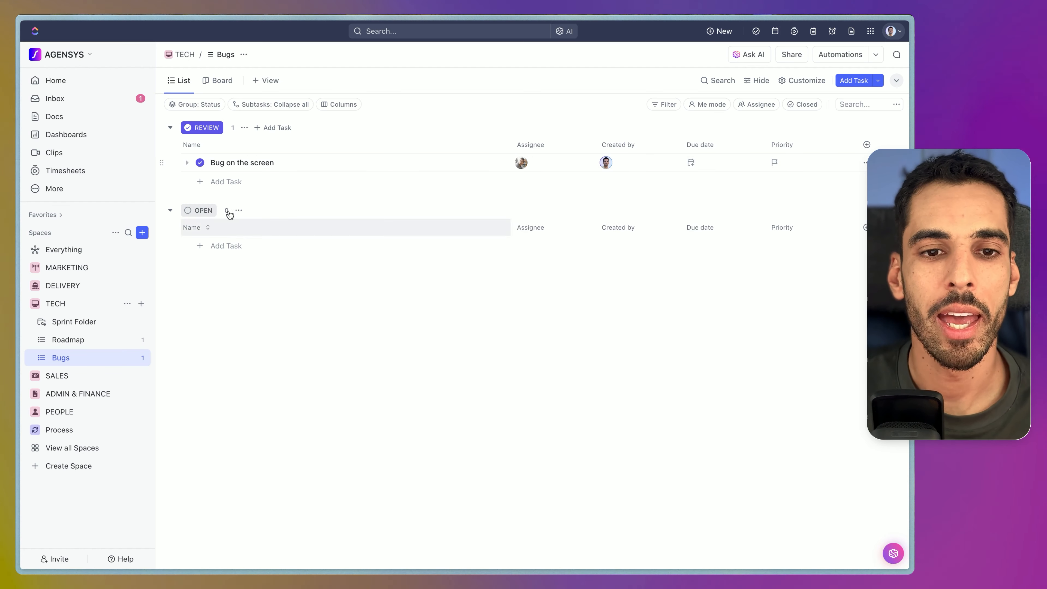
{"action": "left_click", "coordinate": [202, 166]}
{"action": "left_click", "coordinate": [224, 243]}
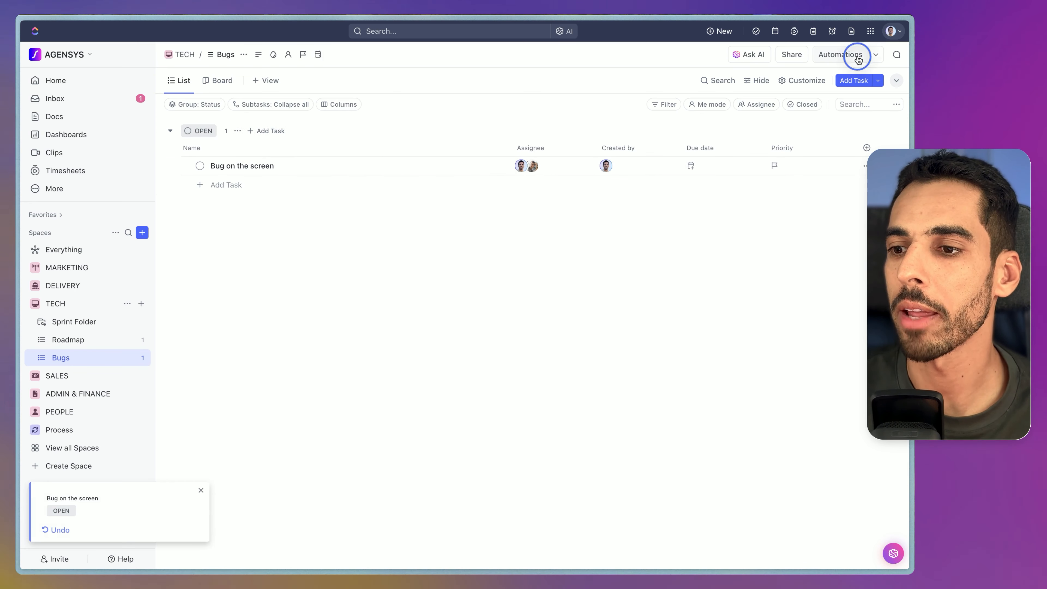
Start an automation for the Bugs list, triggered when a task's status changes from any status to REVIEW.
{"action": "left_click", "coordinate": [840, 54]}
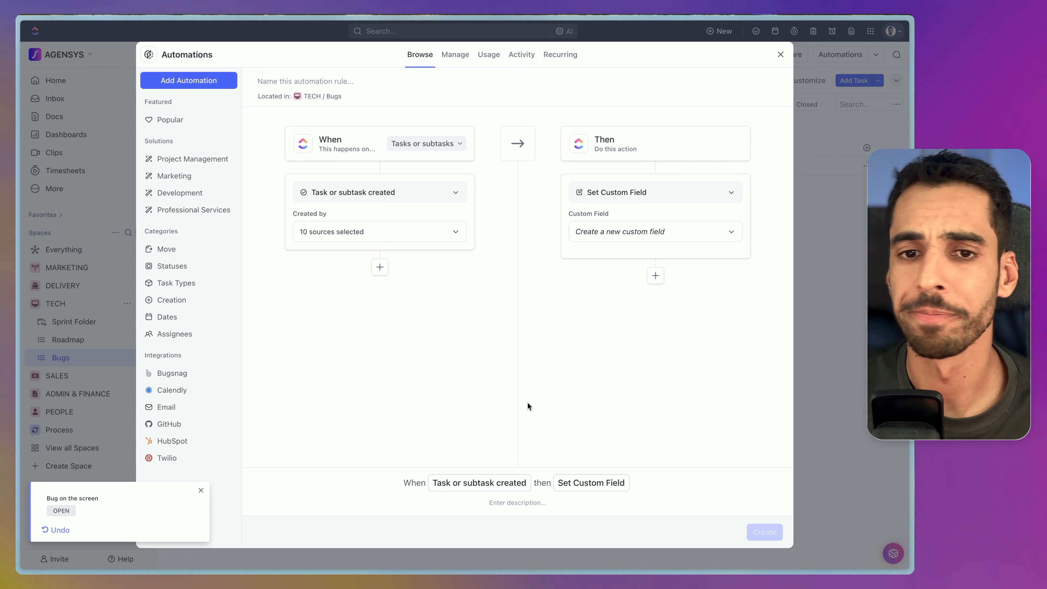
{"action": "left_click", "coordinate": [360, 199]}
{"action": "left_click", "coordinate": [338, 298]}
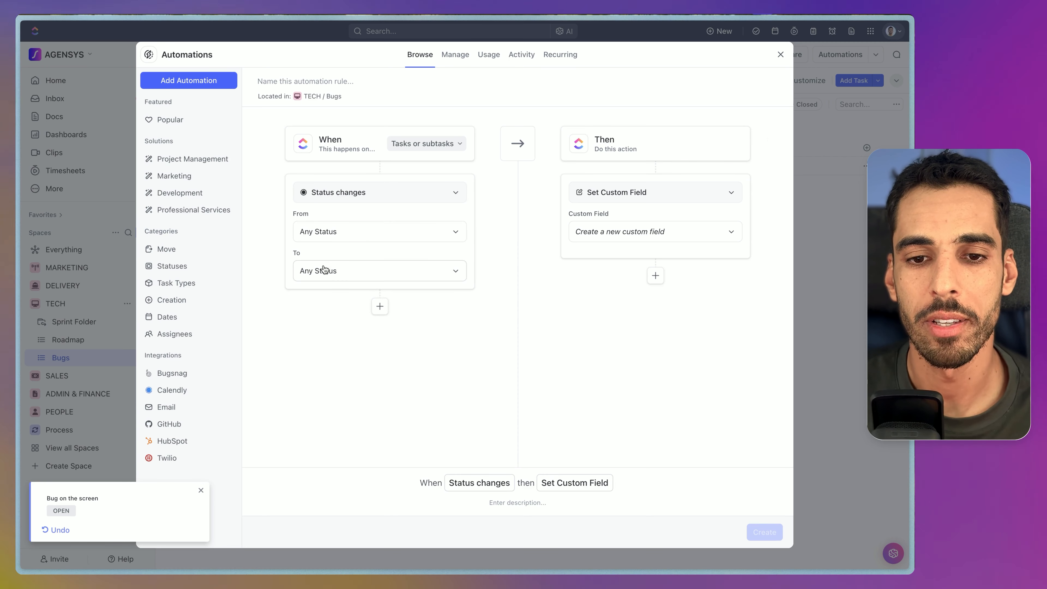
{"action": "left_click", "coordinate": [324, 270]}
{"action": "left_click", "coordinate": [416, 355]}
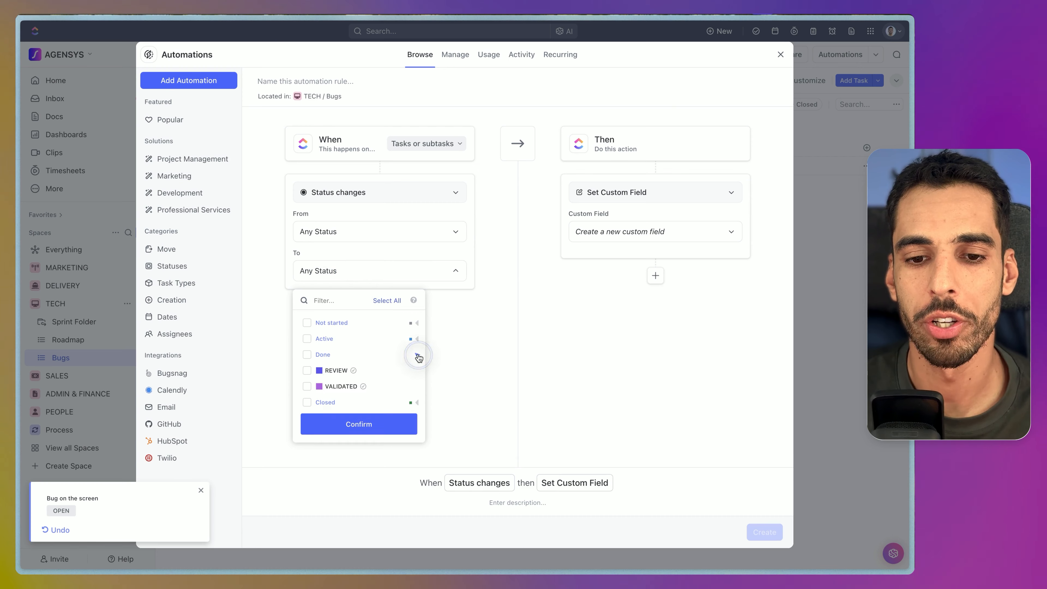
{"action": "left_click", "coordinate": [316, 373]}
{"action": "left_click", "coordinate": [500, 334]}
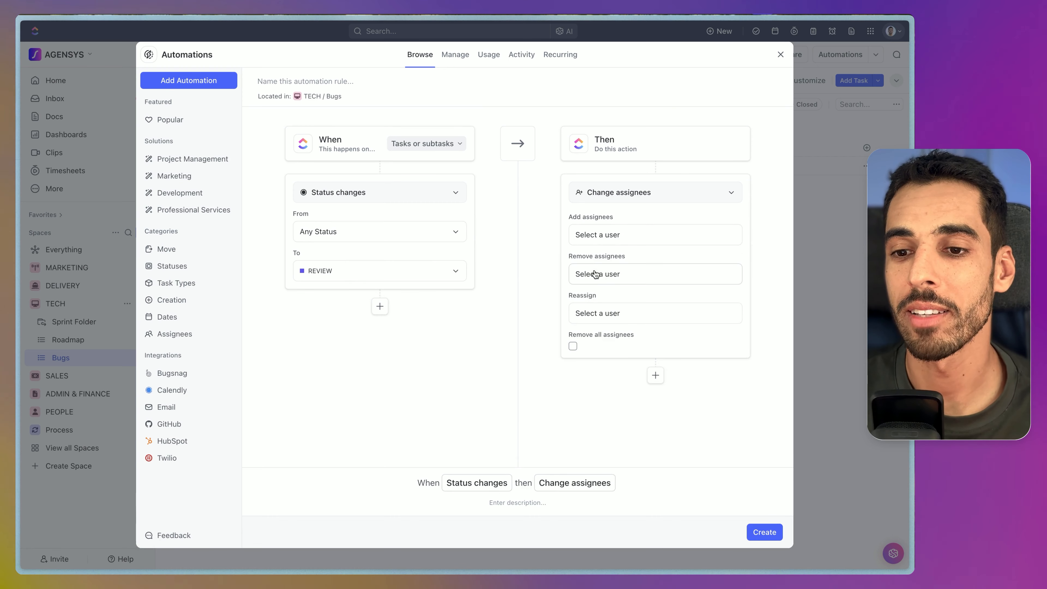
Make the automation change assignees by removing the task's current Assignees and adding the Task creator.
{"action": "left_click", "coordinate": [605, 274]}
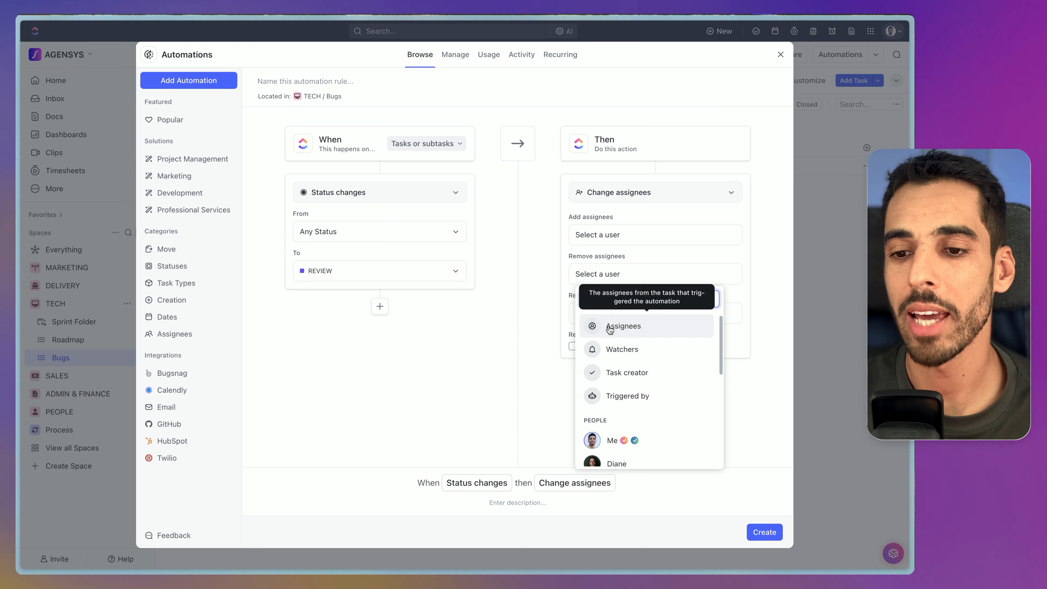
{"action": "left_click", "coordinate": [611, 328]}
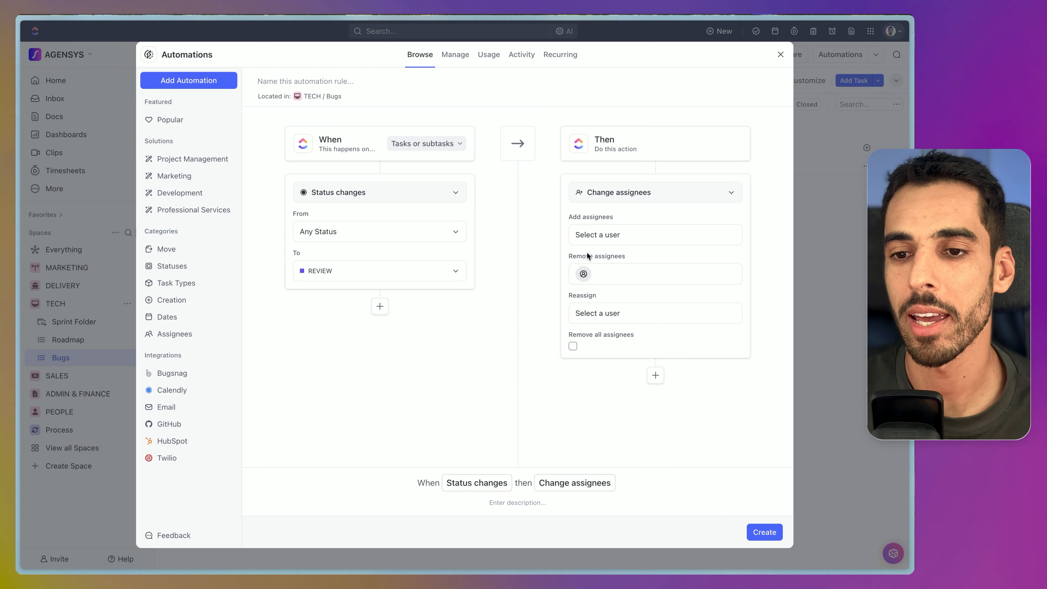
{"action": "left_click", "coordinate": [582, 235]}
{"action": "left_click", "coordinate": [618, 315]}
{"action": "left_click", "coordinate": [597, 220]}
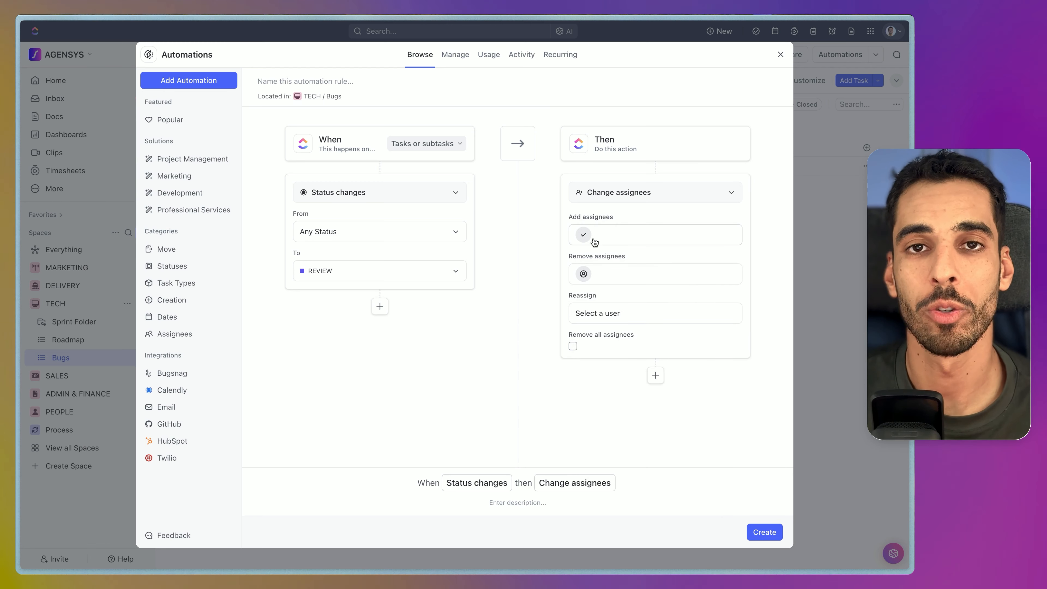
Name the automation "When a task changes to "Review" → Reassign to its creator" and create it.
{"action": "left_click", "coordinate": [334, 84]}
{"action": "type", "text": "When a task changes to \"Review\" → Reassign to its creator"}
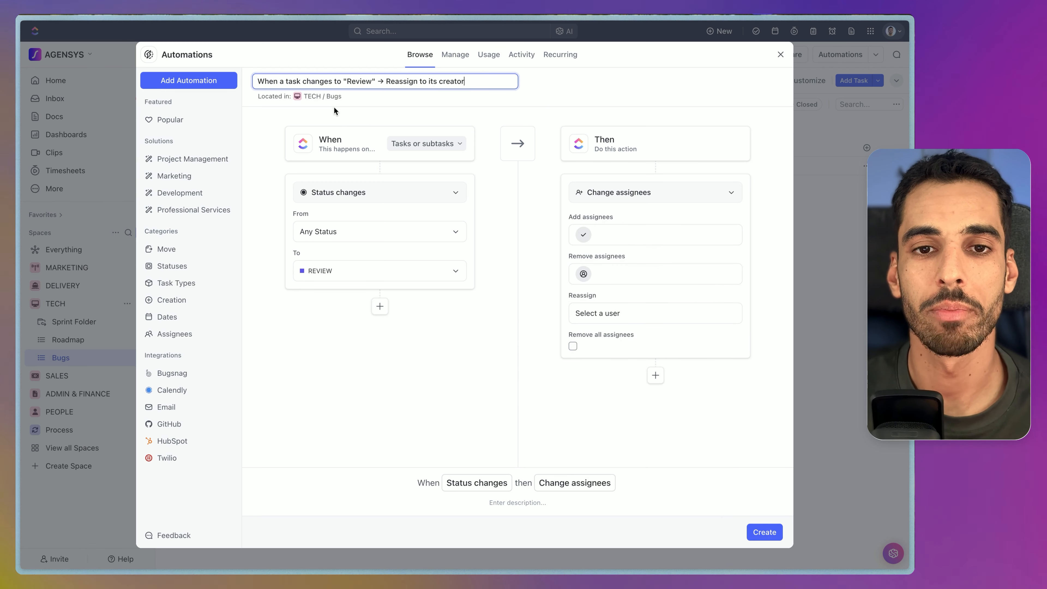
{"action": "left_click", "coordinate": [464, 467]}
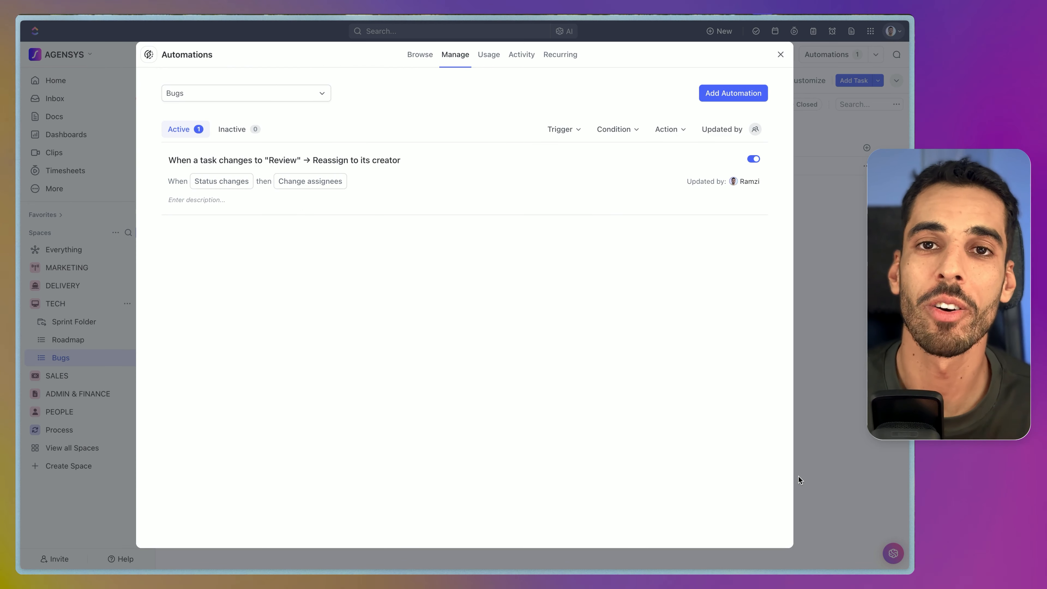
Open the Review reassignment automation in the editor to examine its trigger and action, and close it without changes.
{"action": "mouse_move", "coordinate": [736, 164]}
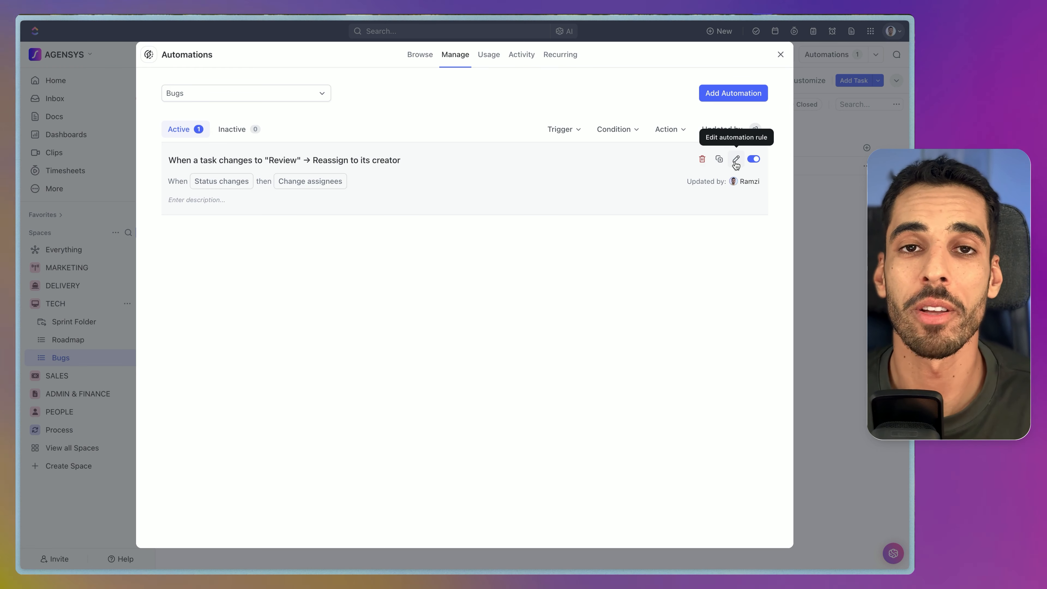
{"action": "left_click", "coordinate": [735, 162]}
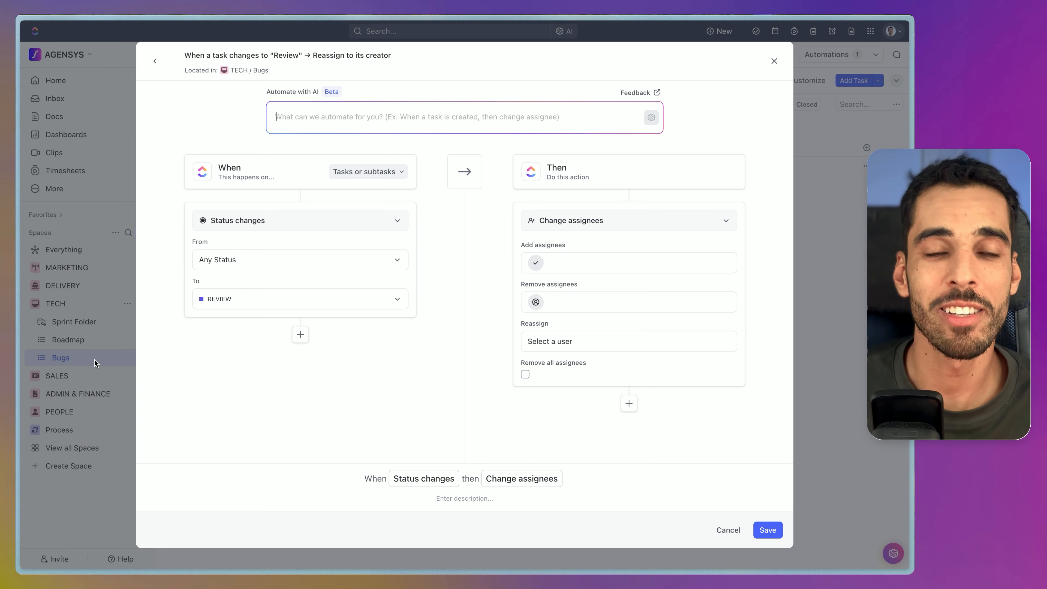
{"action": "left_click", "coordinate": [854, 181]}
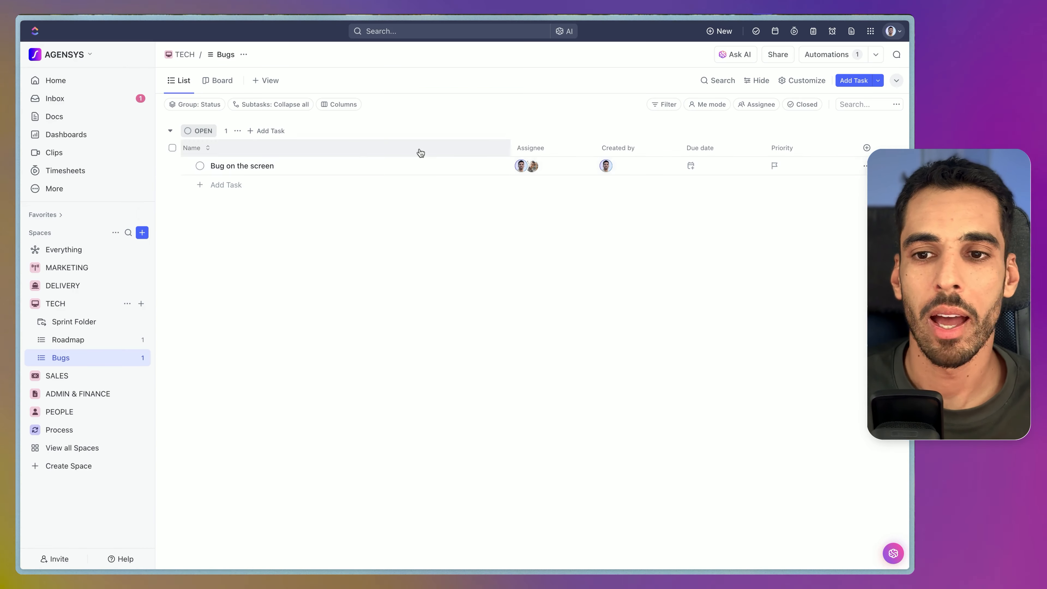
Test the automation by changing the Bug on the screen task's status to In Progress and on to Review, checking its assignees.
{"action": "left_click", "coordinate": [225, 166]}
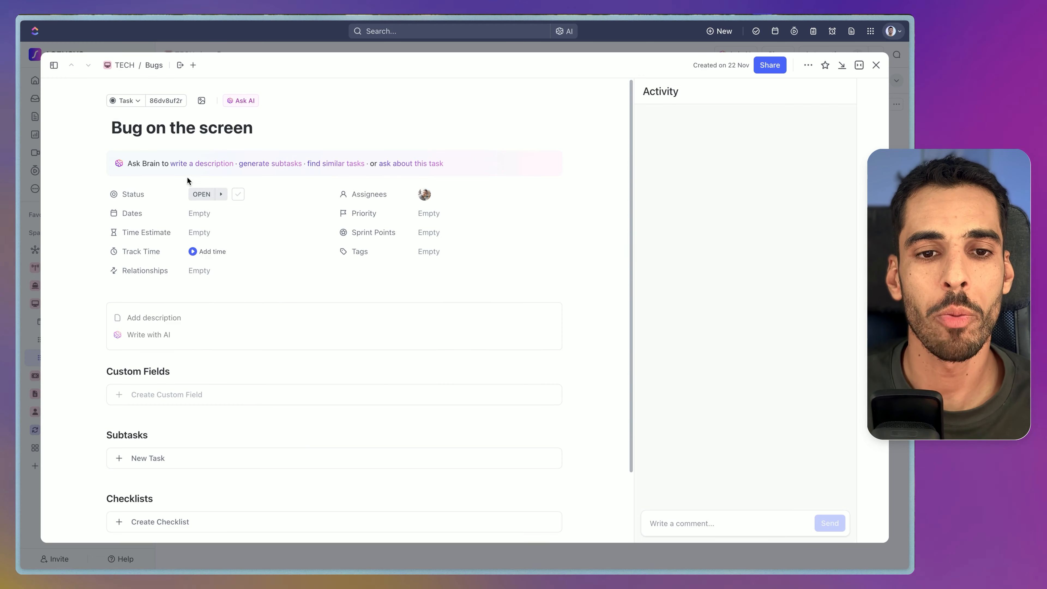
{"action": "left_click", "coordinate": [204, 195]}
{"action": "left_click", "coordinate": [234, 298]}
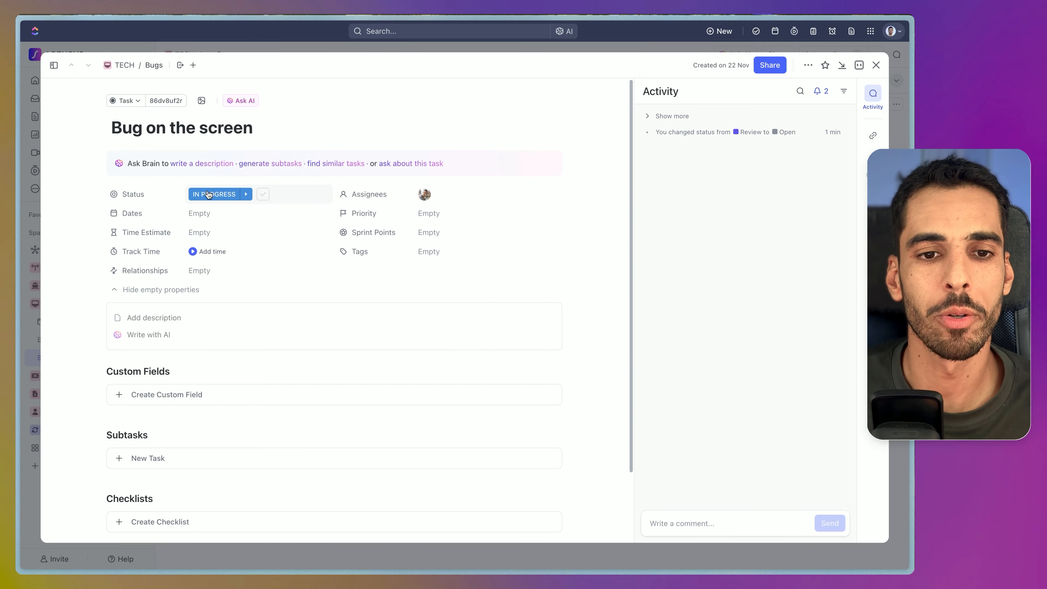
{"action": "left_click", "coordinate": [207, 196]}
{"action": "left_click", "coordinate": [228, 333]}
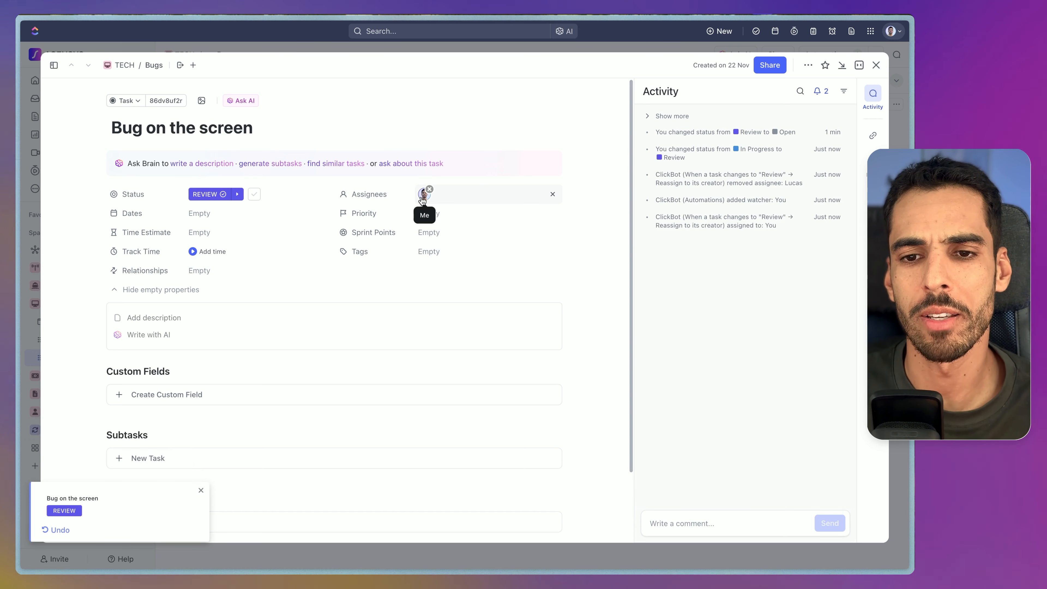
{"action": "mouse_move", "coordinate": [428, 205]}
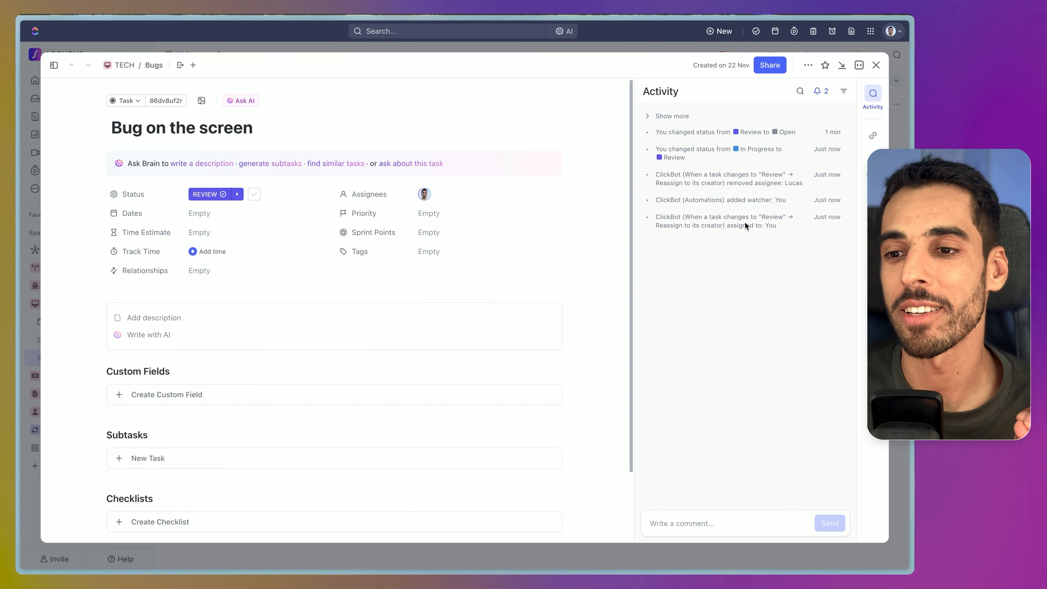
{"action": "key", "text": "Escape"}
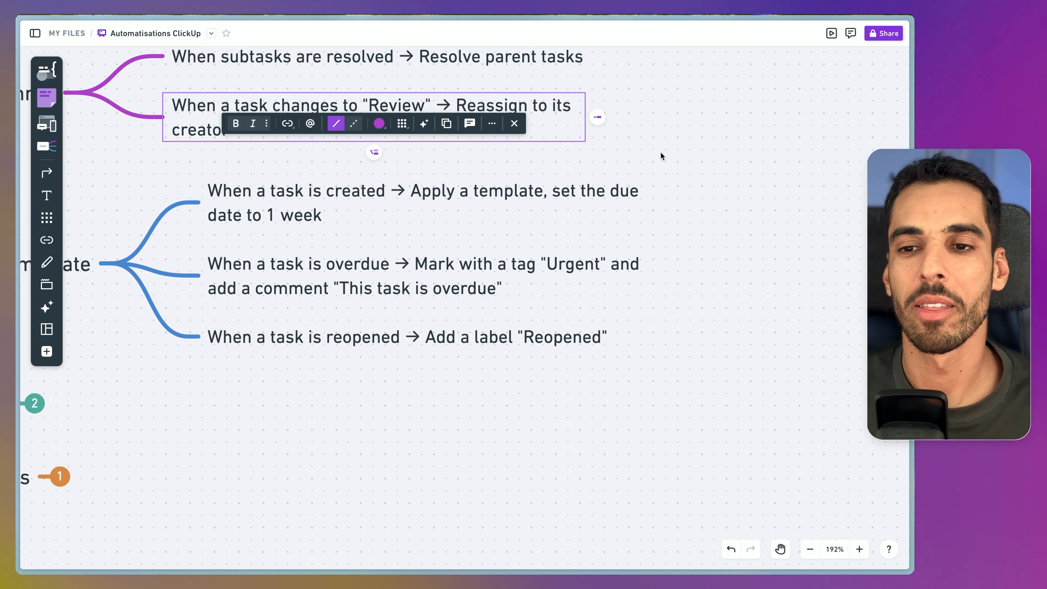
Select the whiteboard's automation idea about applying a template and a one-week due date when a task is created.
{"action": "left_click", "coordinate": [634, 176]}
{"action": "left_click", "coordinate": [255, 197]}
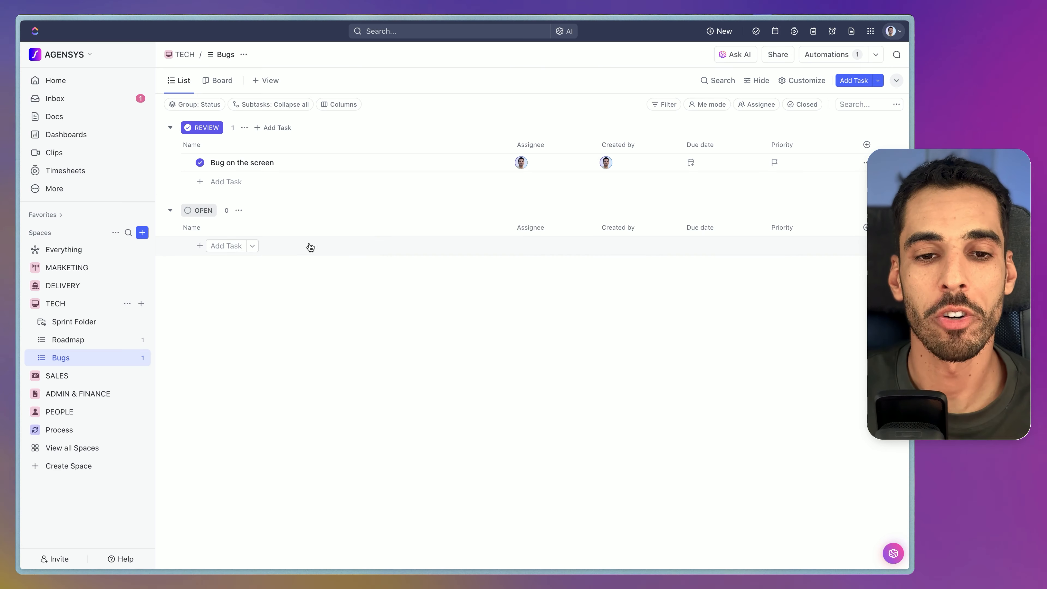
Add a task named BUG TASK TEMPLATE to the Open group of the Bugs list.
{"action": "left_click", "coordinate": [229, 246]}
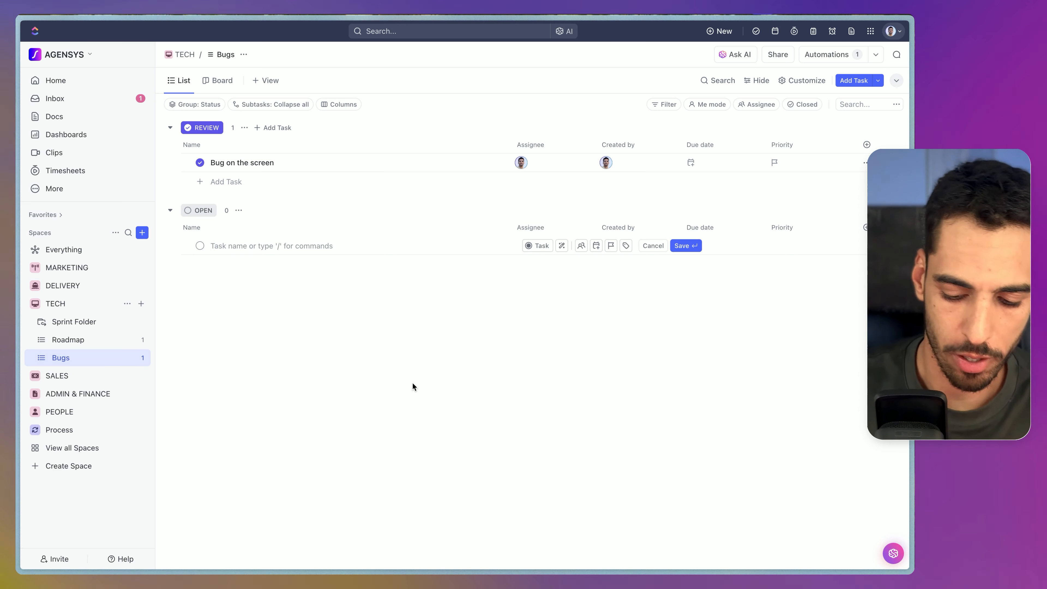
{"action": "type", "text": "BUG TASK"}
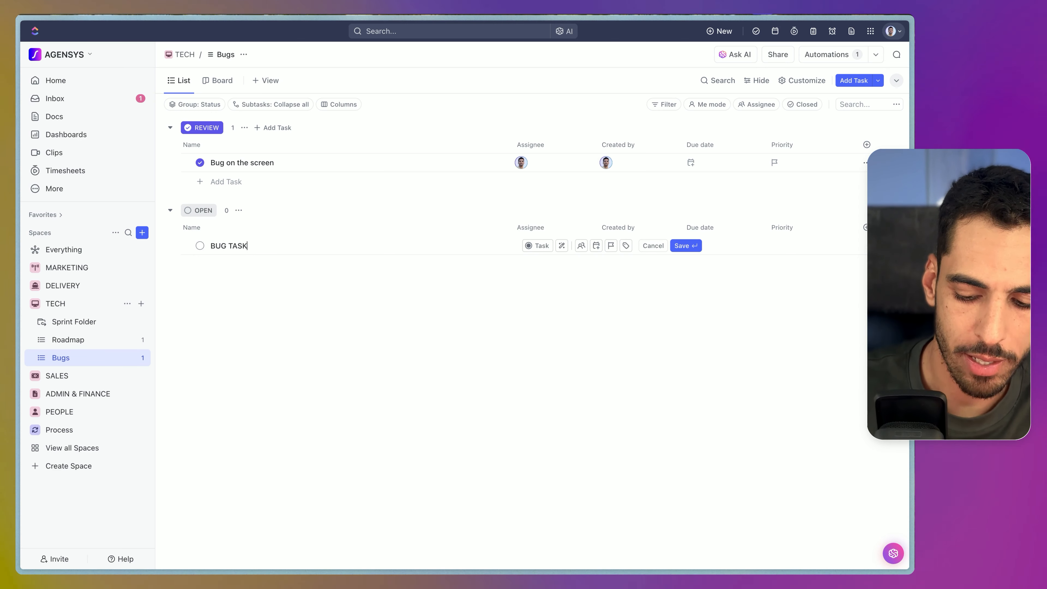
{"action": "type", "text": " TEMPLATE"}
{"action": "key", "text": "Return"}
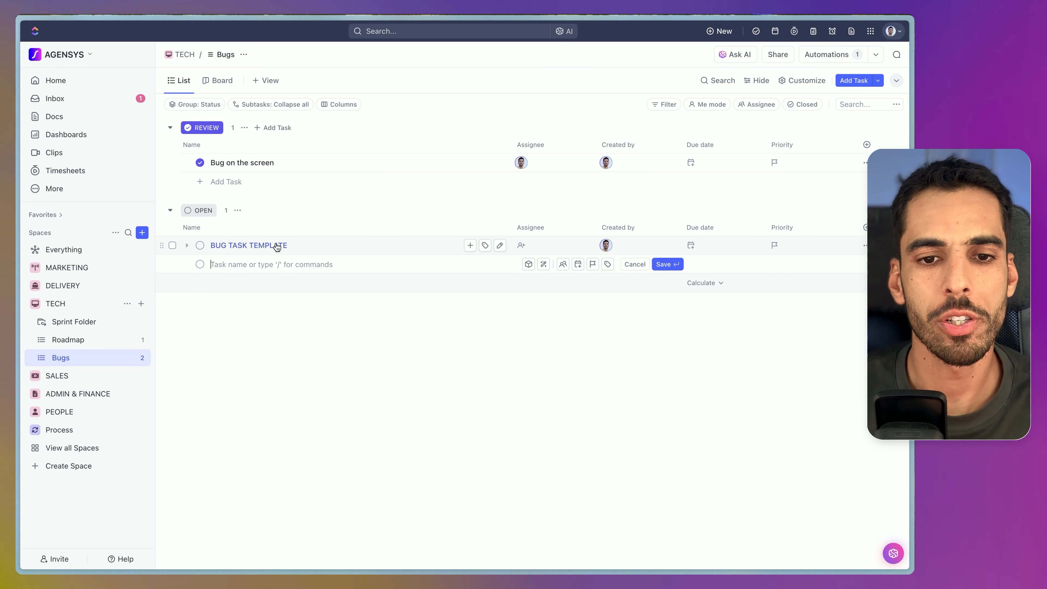
Generate the BUG TASK TEMPLATE task's description with AI from the prompt "write a short Bug report template" and insert it.
{"action": "left_click", "coordinate": [268, 244]}
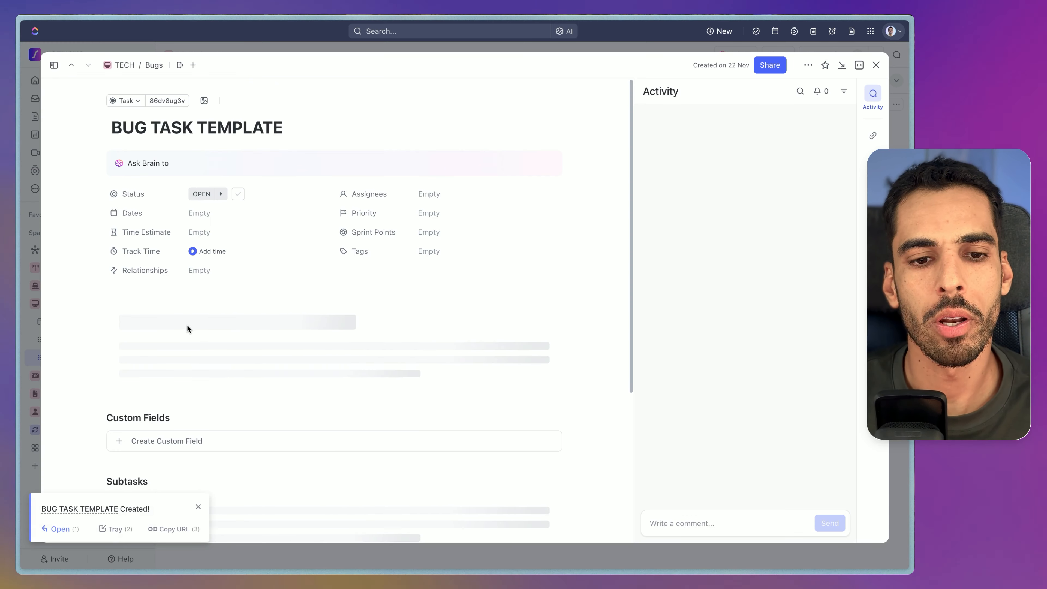
{"action": "left_click", "coordinate": [158, 318]}
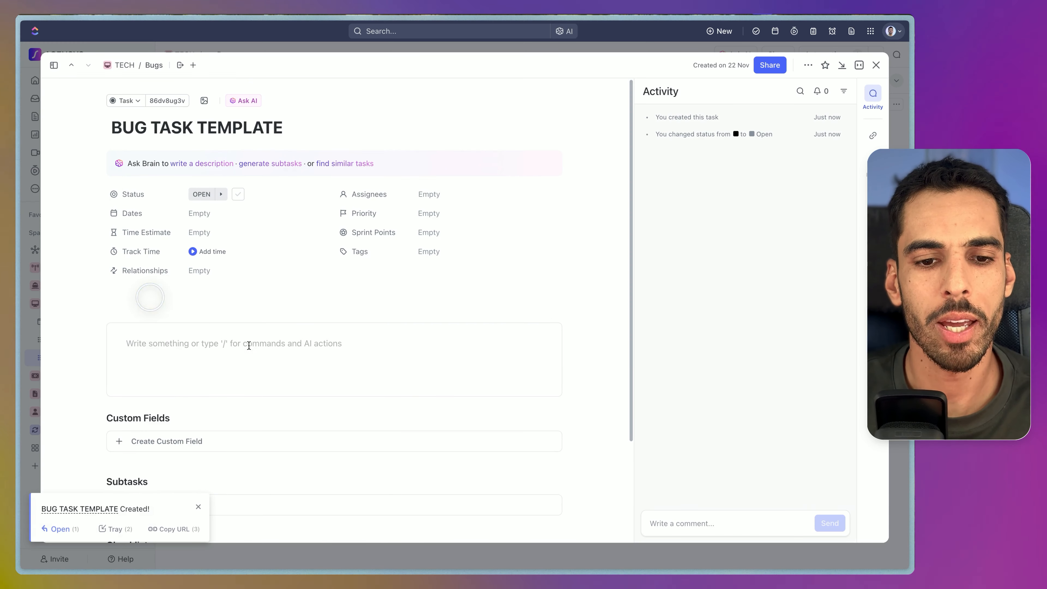
{"action": "type", "text": "/"}
{"action": "left_click", "coordinate": [287, 226]}
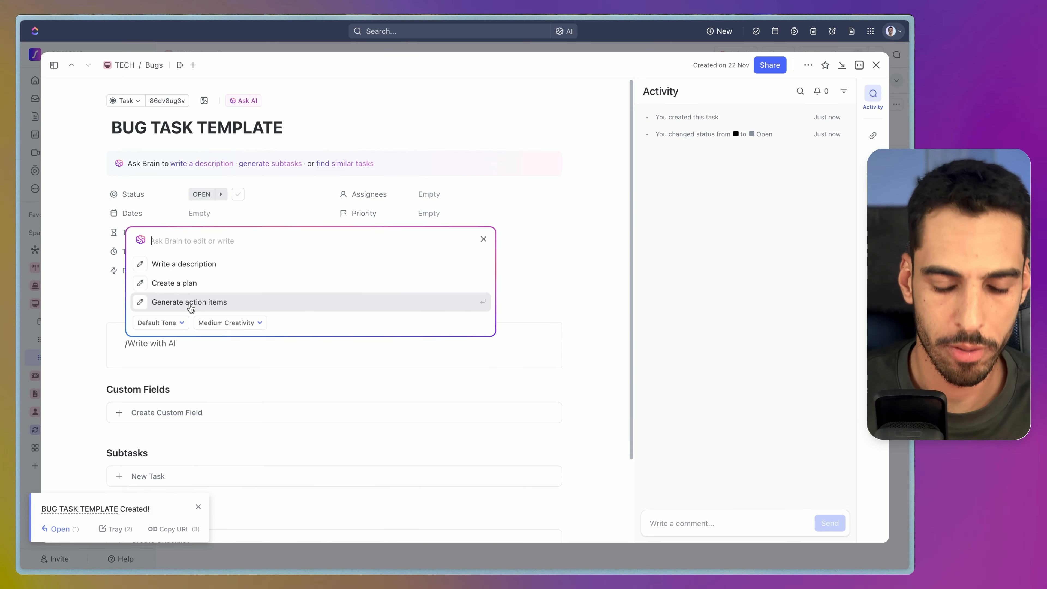
{"action": "type", "text": "write a short Bug repo"}
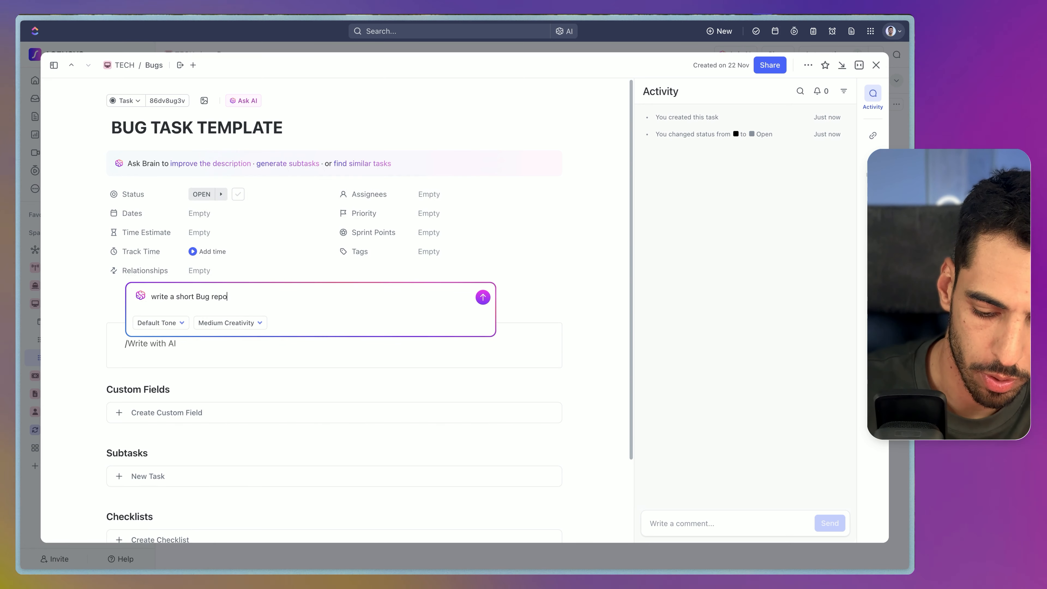
{"action": "type", "text": "rt template"}
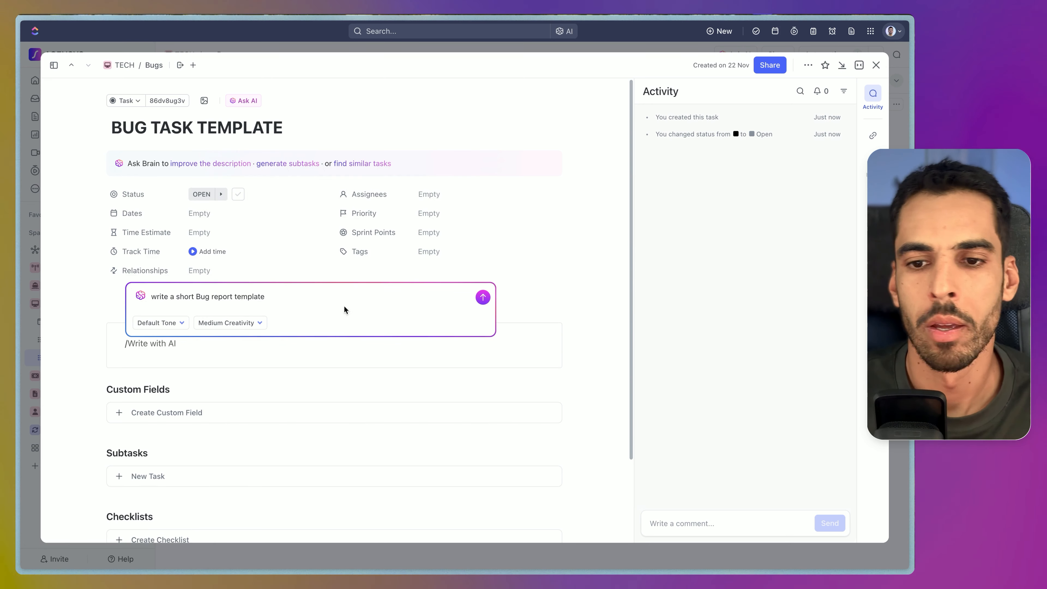
{"action": "key", "text": "Return"}
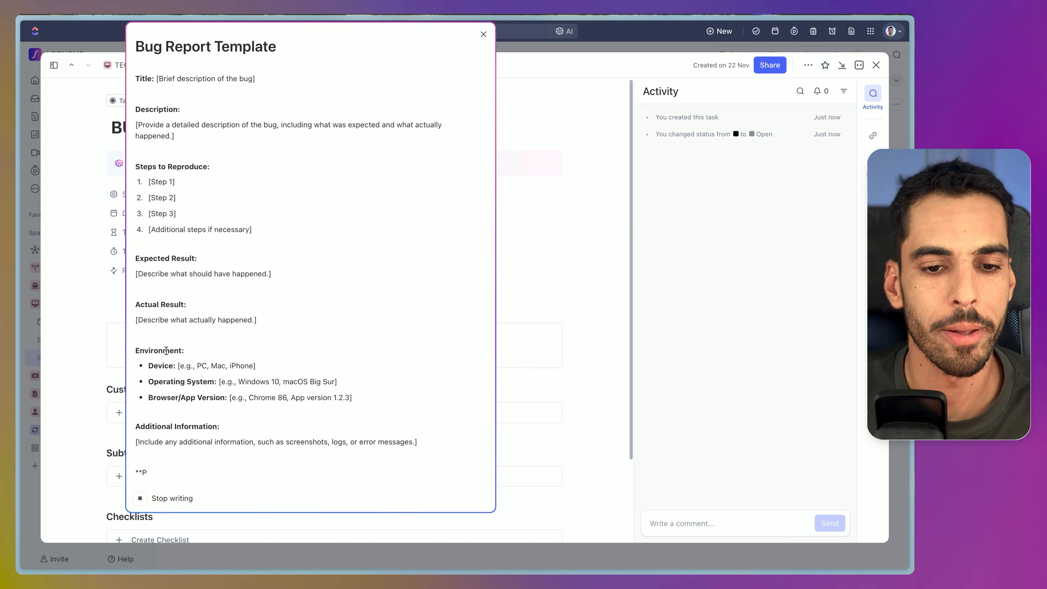
{"action": "left_click", "coordinate": [150, 521]}
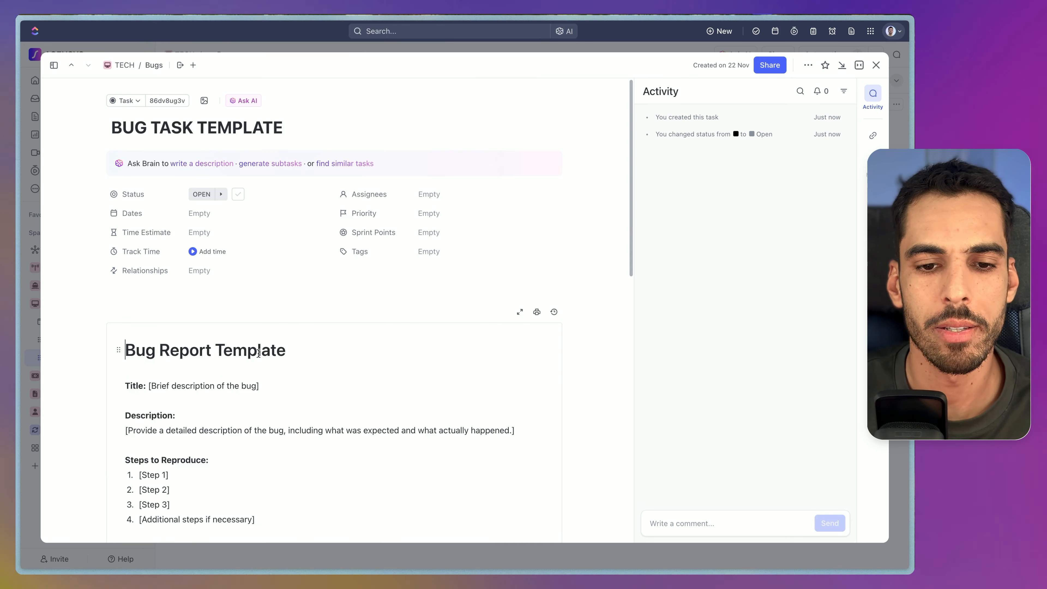
Trim the generated description by deleting the Bug Report Template heading, the Title line and everything below the Environment section.
{"action": "scroll", "coordinate": [272, 352], "scroll_direction": "down", "scroll_amount": 1}
{"action": "left_click_drag", "start_coordinate": [286, 350], "coordinate": [140, 299]}
{"action": "scroll", "coordinate": [191, 346], "scroll_direction": "down", "scroll_amount": 4}
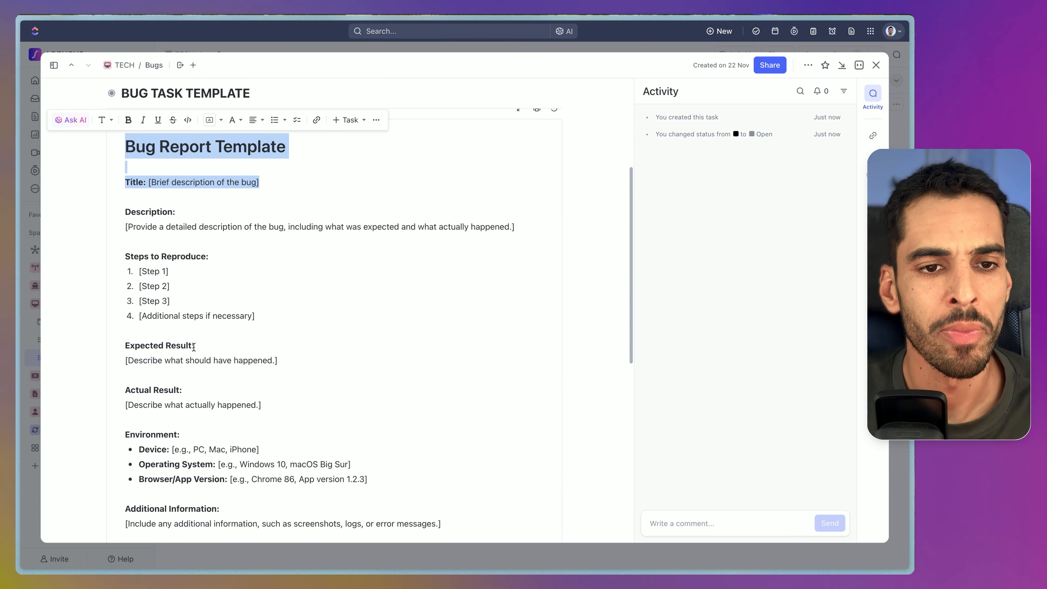
{"action": "key", "text": "BackSpace"}
{"action": "scroll", "coordinate": [194, 346], "scroll_direction": "down", "scroll_amount": 3}
{"action": "left_click_drag", "start_coordinate": [148, 307], "coordinate": [392, 294]}
{"action": "key", "text": "BackSpace"}
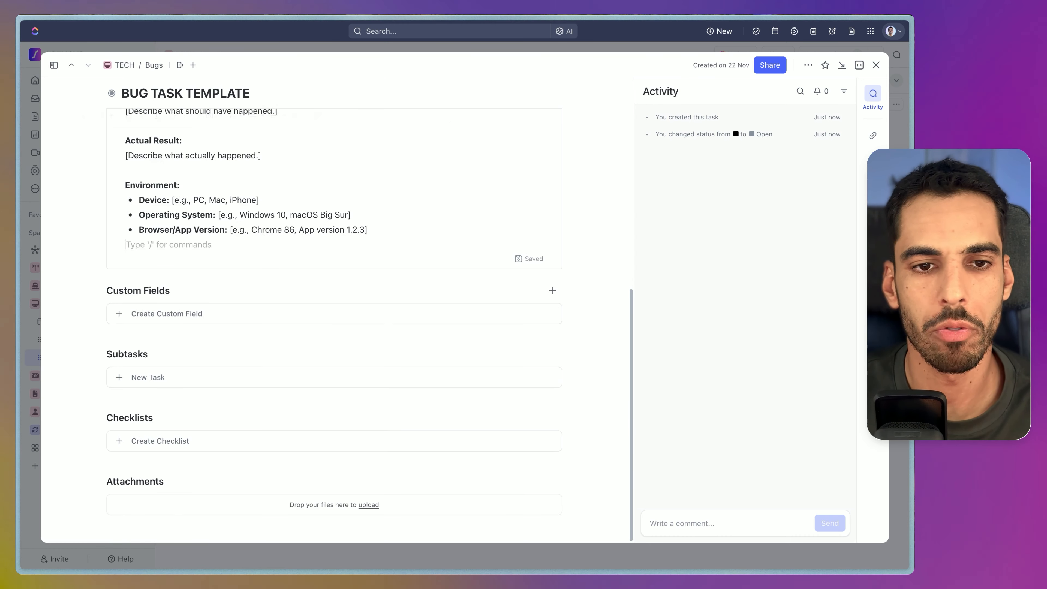
{"action": "scroll", "coordinate": [190, 259], "scroll_direction": "up", "scroll_amount": 5}
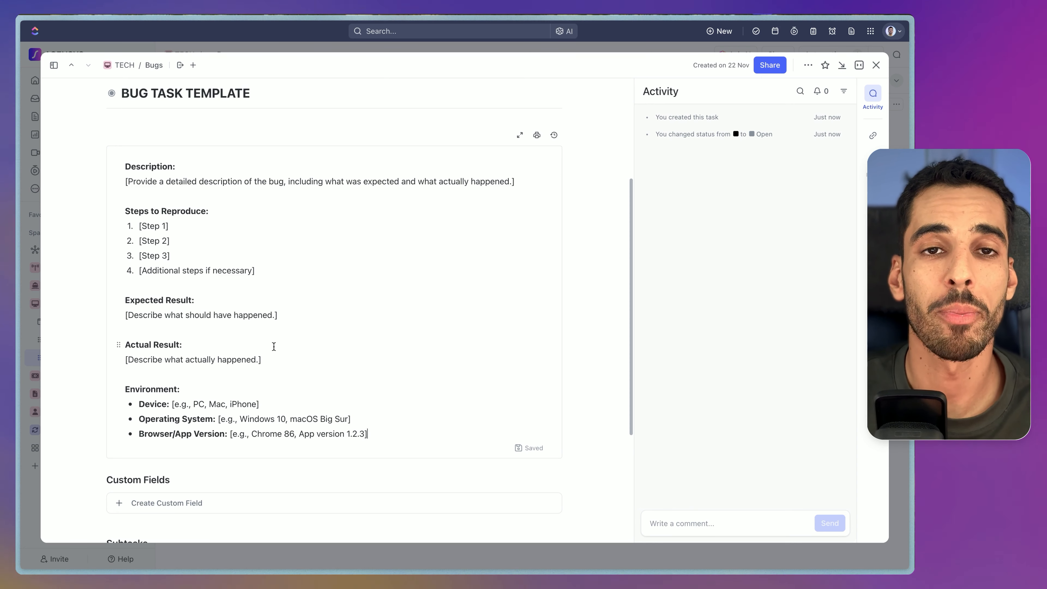
{"action": "left_click", "coordinate": [680, 523]}
{"action": "type", "text": "@"}
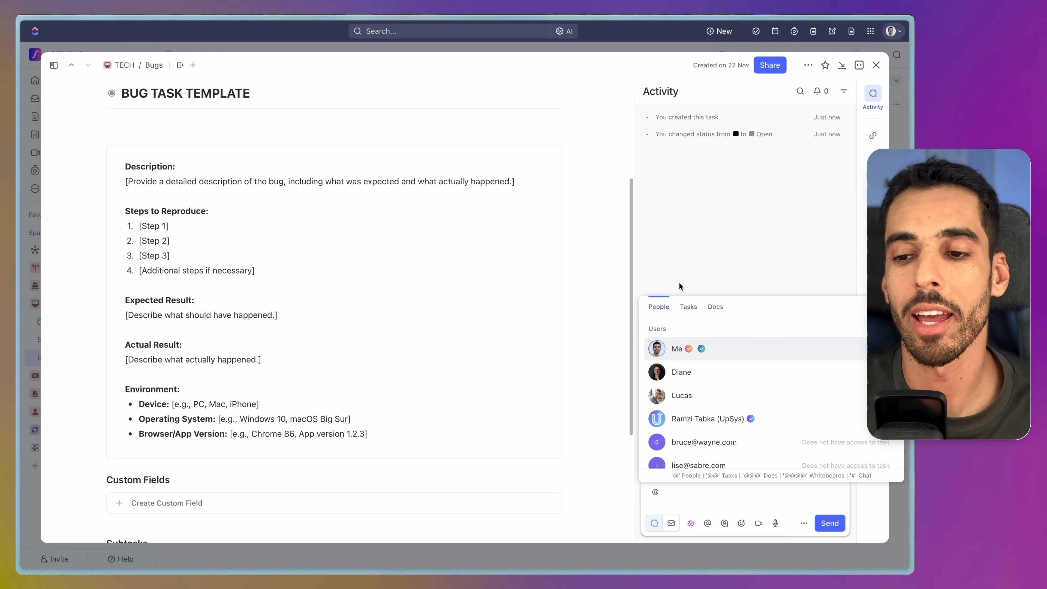
{"action": "left_click", "coordinate": [699, 250]}
{"action": "left_click", "coordinate": [689, 494]}
{"action": "key", "text": "BackSpace"}
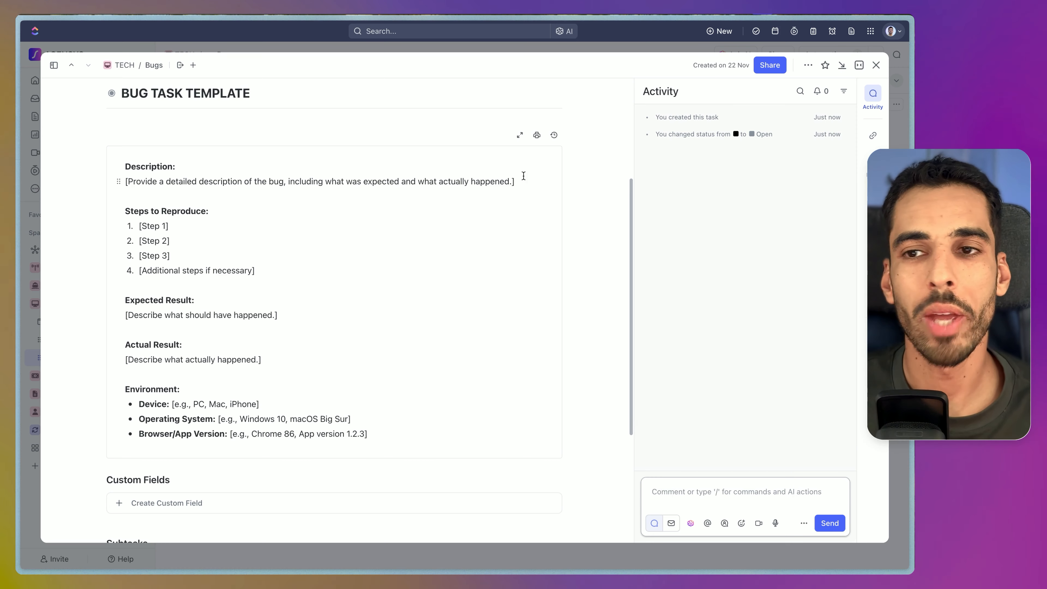
Save the BUG TASK TEMPLATE task as a new task template named "TASK - BUG REPORT".
{"action": "left_click", "coordinate": [876, 64]}
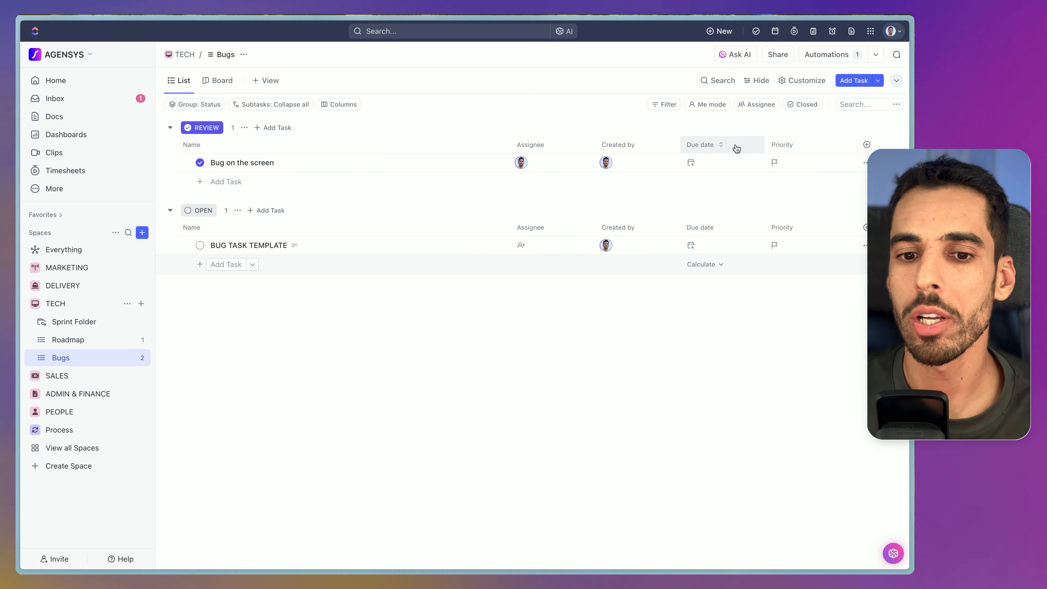
{"action": "right_click", "coordinate": [268, 241]}
{"action": "mouse_move", "coordinate": [325, 461]}
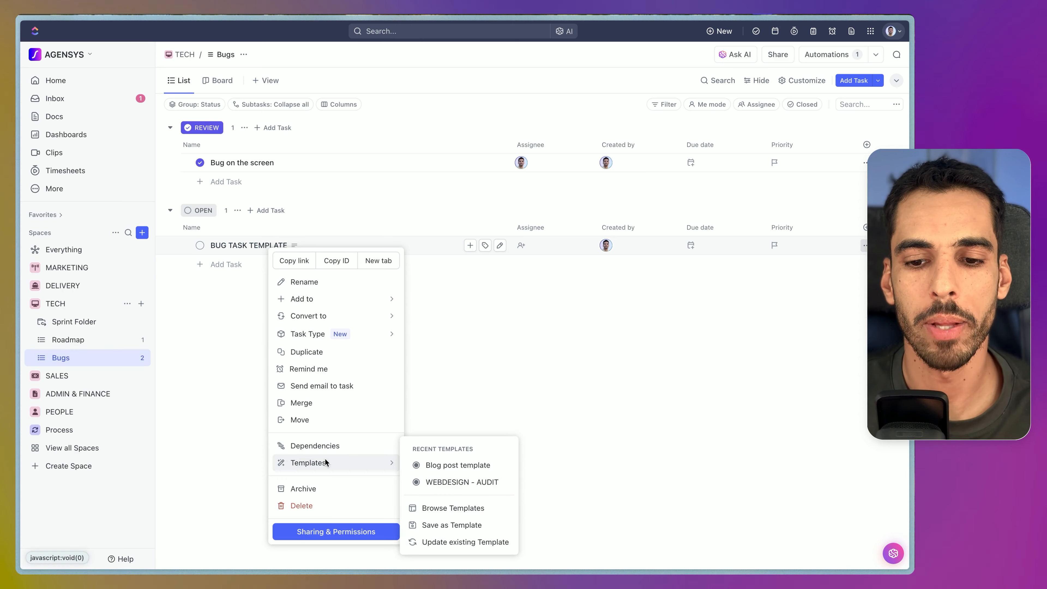
{"action": "left_click", "coordinate": [451, 525]}
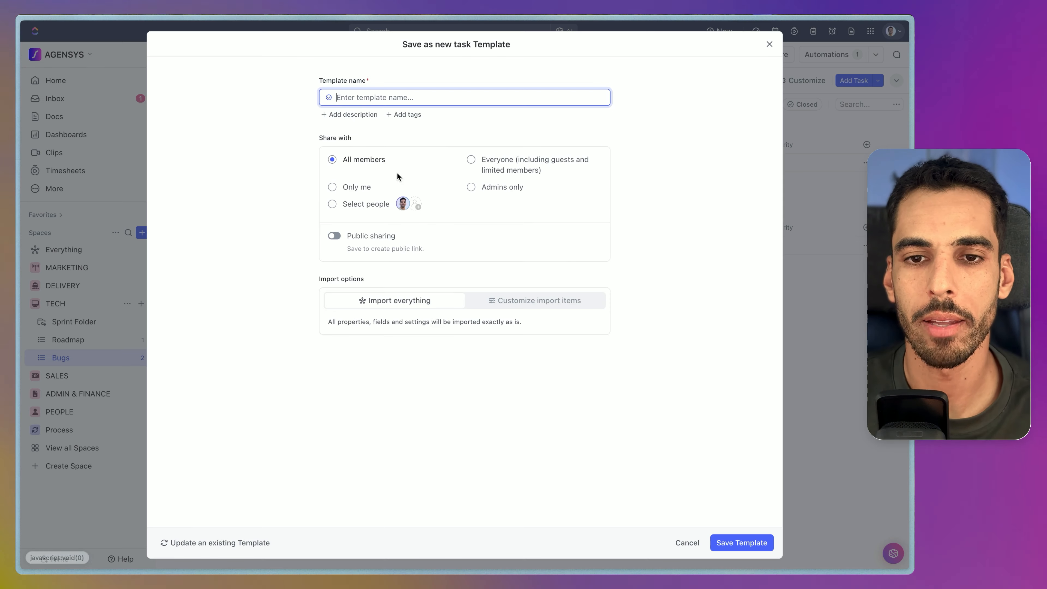
{"action": "type", "text": "TAS L"}
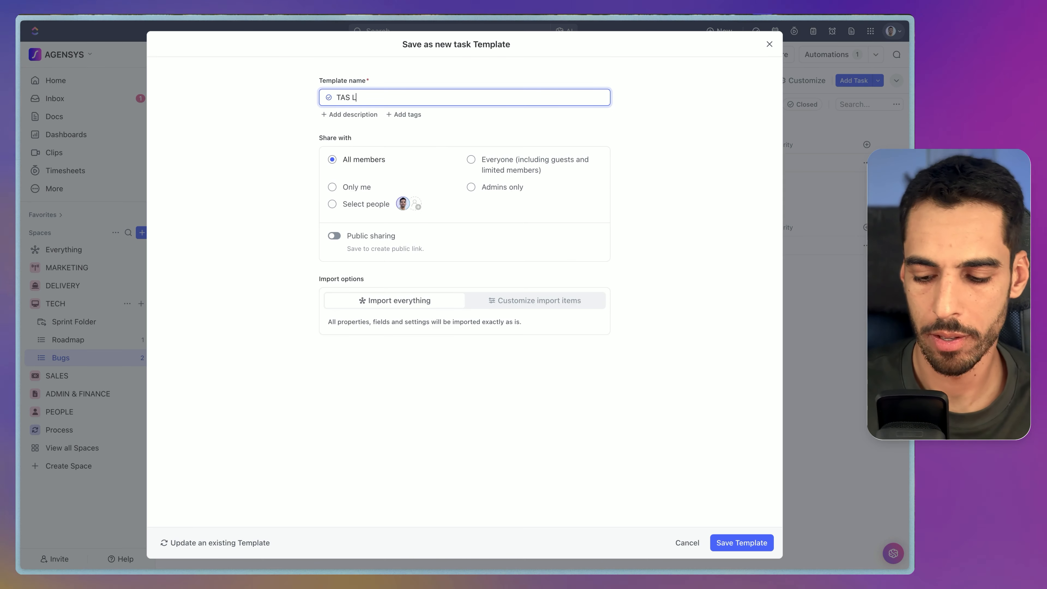
{"action": "type", "text": "BIG REPORT"}
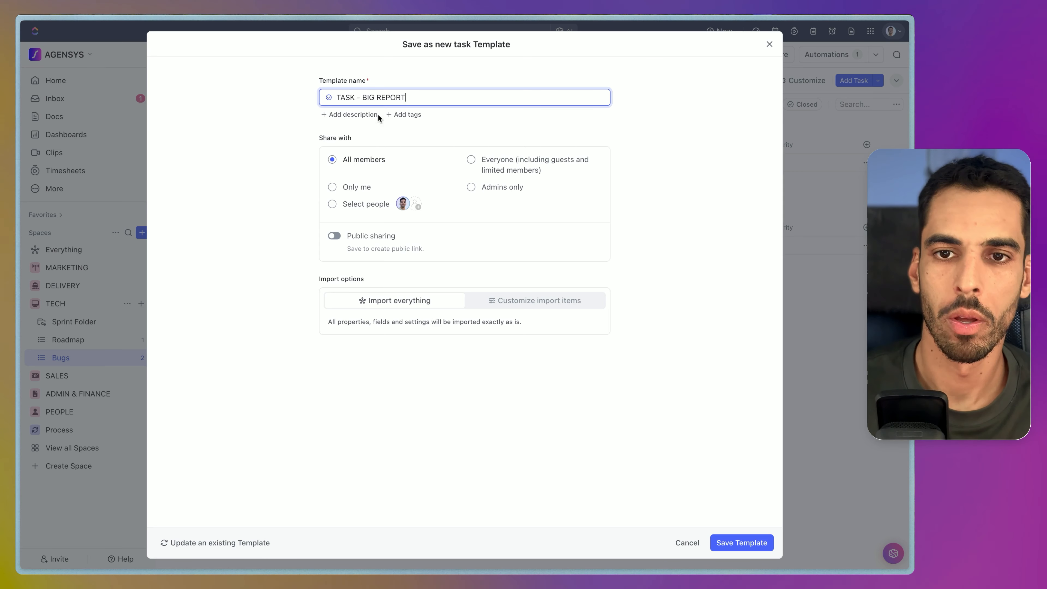
{"action": "left_click", "coordinate": [368, 96]}
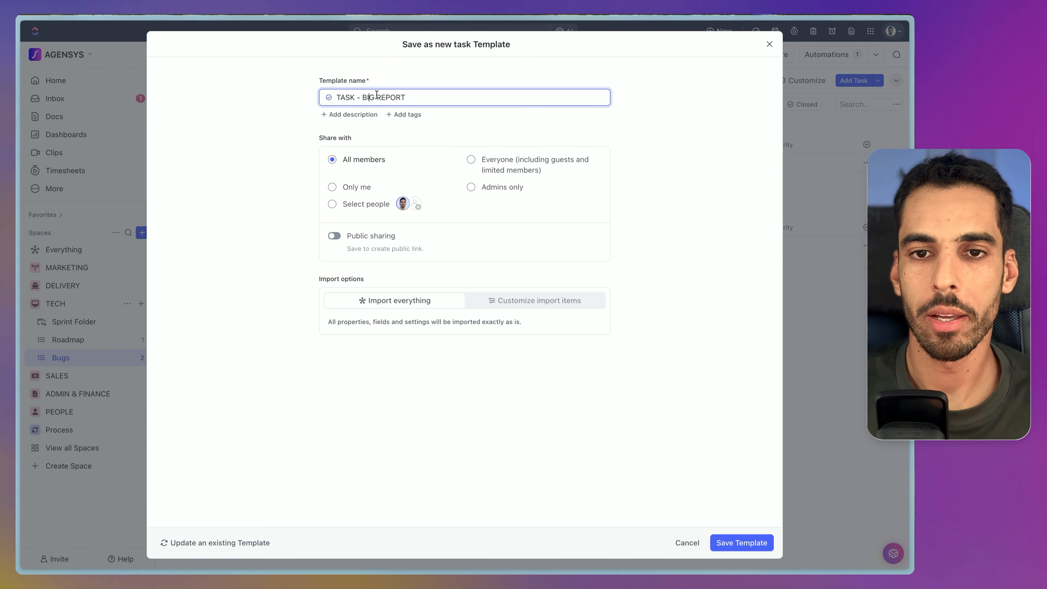
{"action": "key", "text": "BackSpace"}
{"action": "type", "text": "U"}
{"action": "key", "text": "Return"}
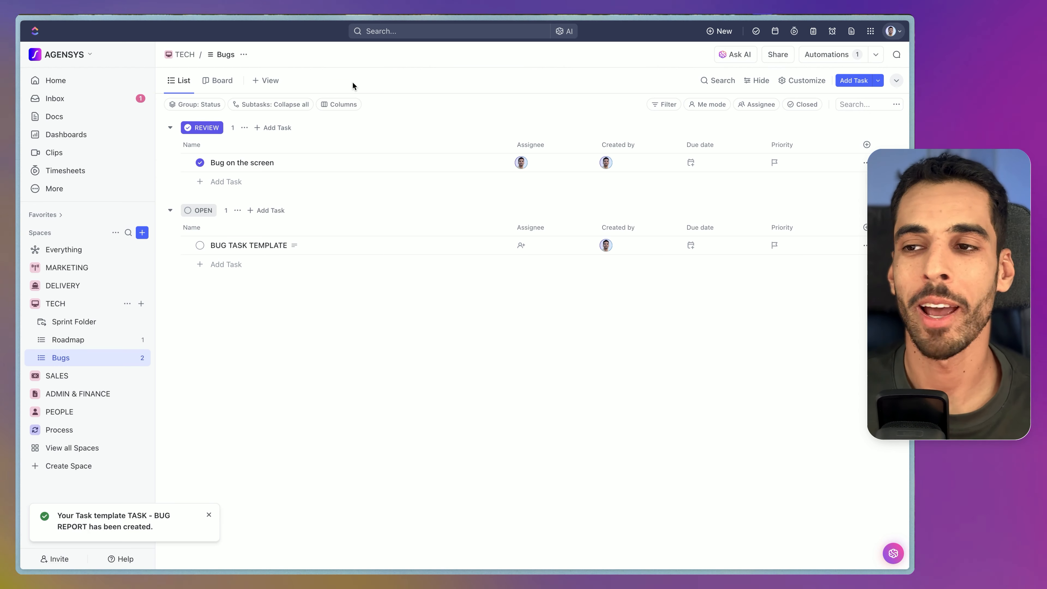
Start a new automation in the Bugs list that triggers when a task is created, limited to tasks without subtasks.
{"action": "left_click", "coordinate": [820, 58]}
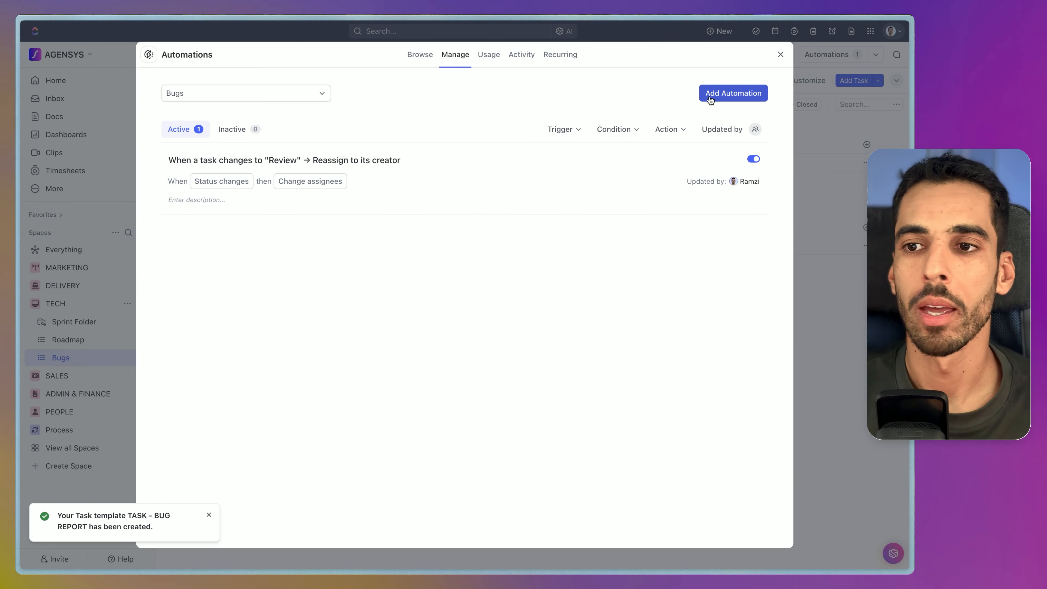
{"action": "left_click", "coordinate": [734, 94]}
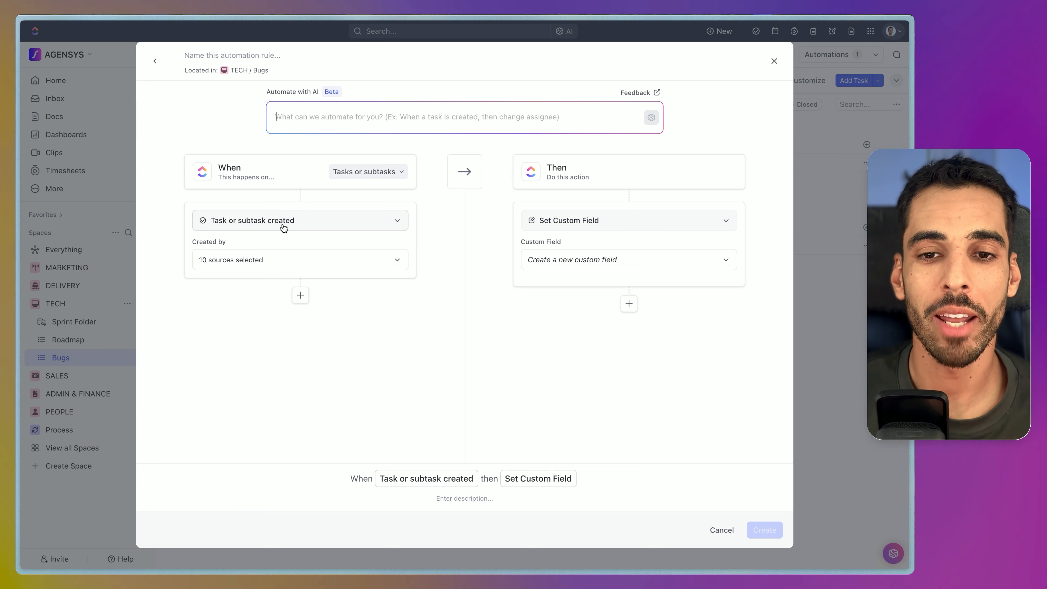
{"action": "left_click", "coordinate": [345, 178]}
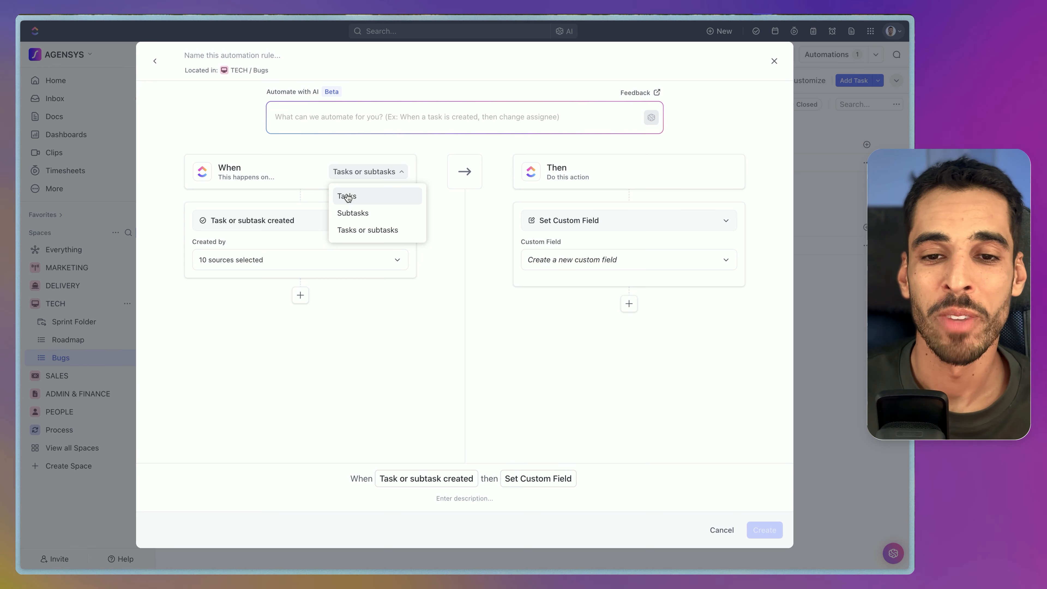
{"action": "left_click", "coordinate": [347, 196]}
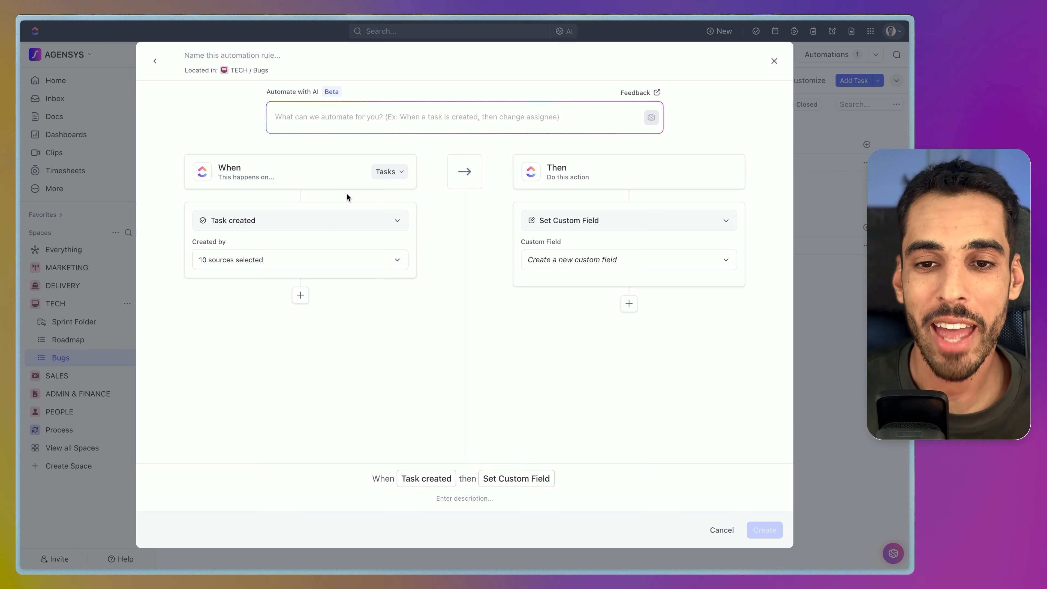
Make the action apply the TASK - BUG REPORT template and name the rule "When a task is created → Apply a template, set the due date to 1 week".
{"action": "left_click", "coordinate": [551, 217]}
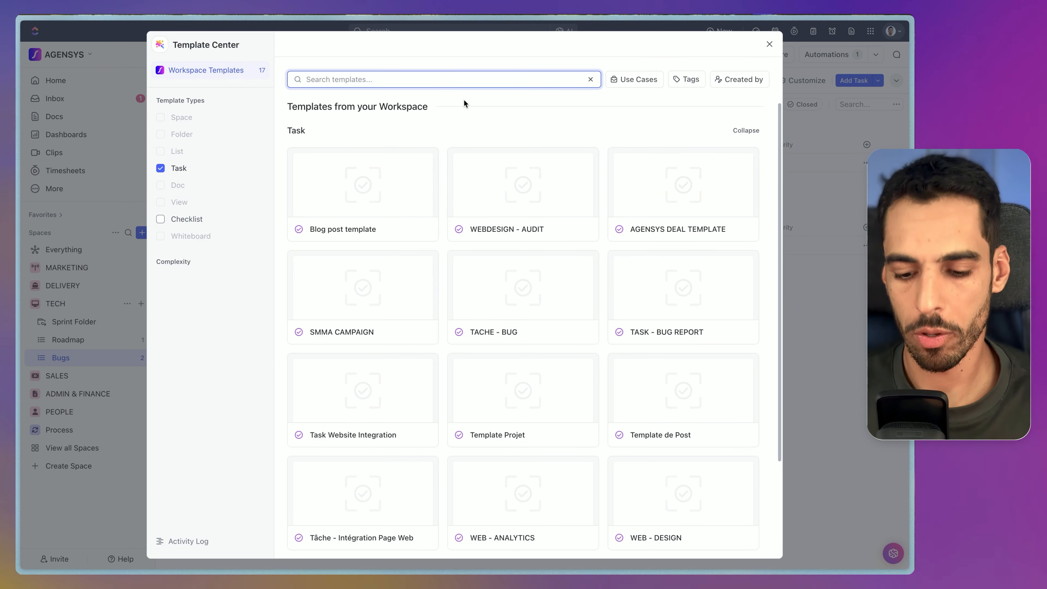
{"action": "type", "text": "bu"}
{"action": "left_click", "coordinate": [551, 199]}
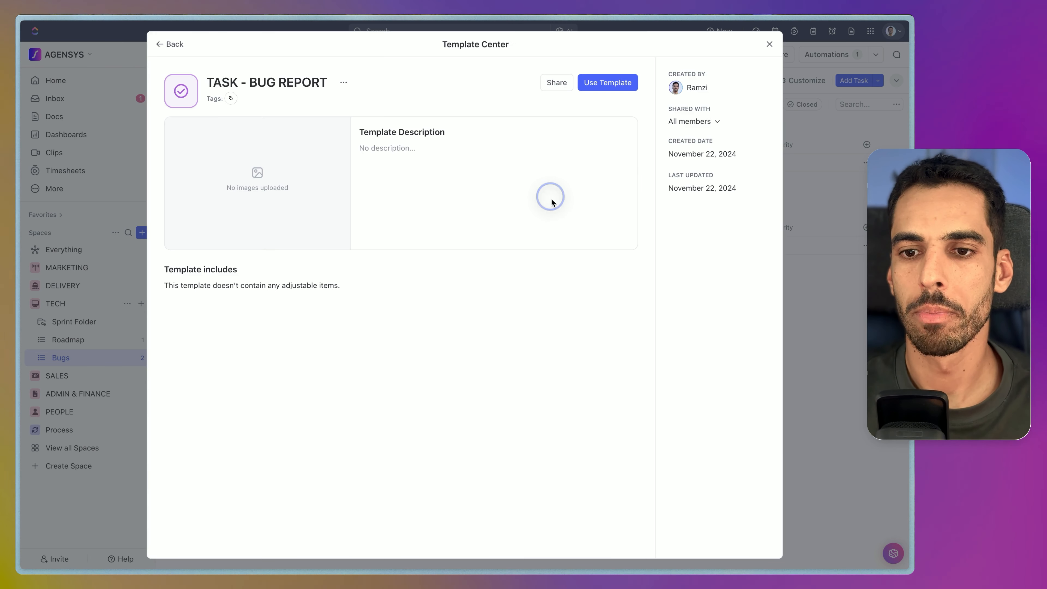
{"action": "left_click", "coordinate": [619, 87]}
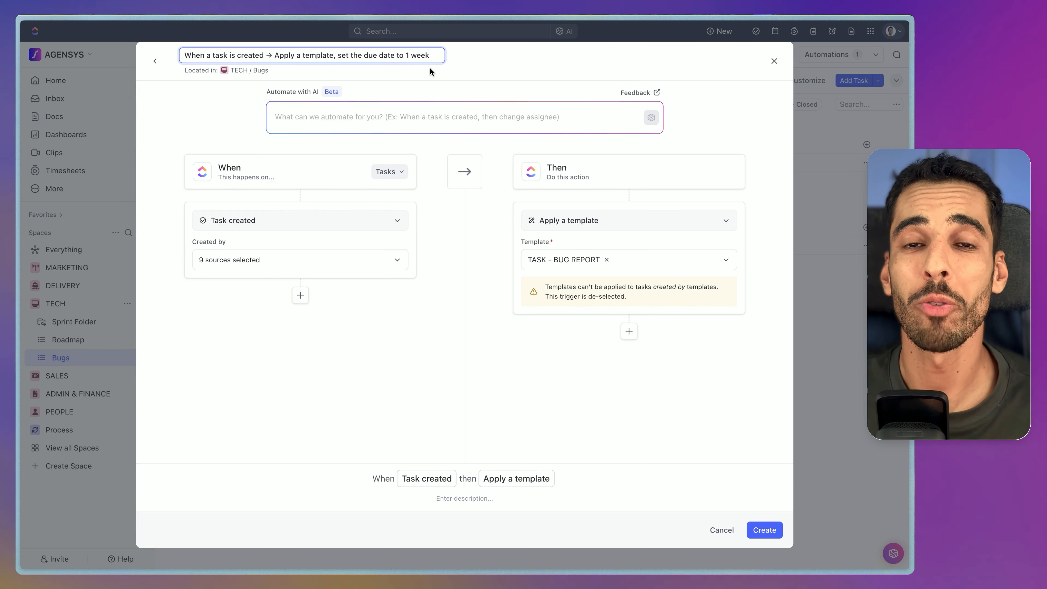
{"action": "left_click", "coordinate": [599, 379]}
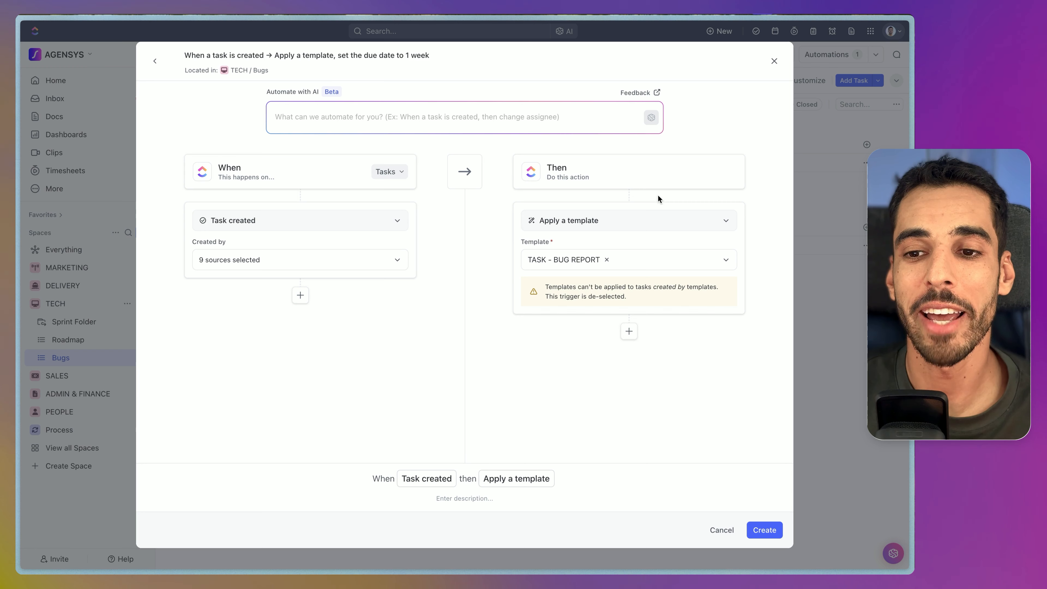
Add a second action changing the due date to 7 days after the trigger date, and create the automation.
{"action": "left_click", "coordinate": [628, 331]}
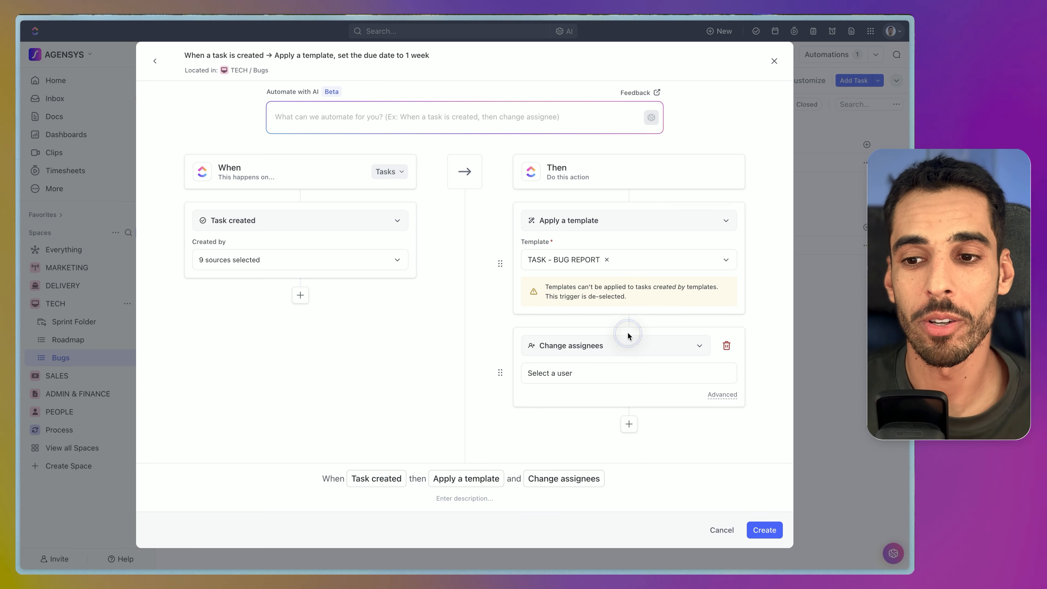
{"action": "left_click", "coordinate": [604, 353]}
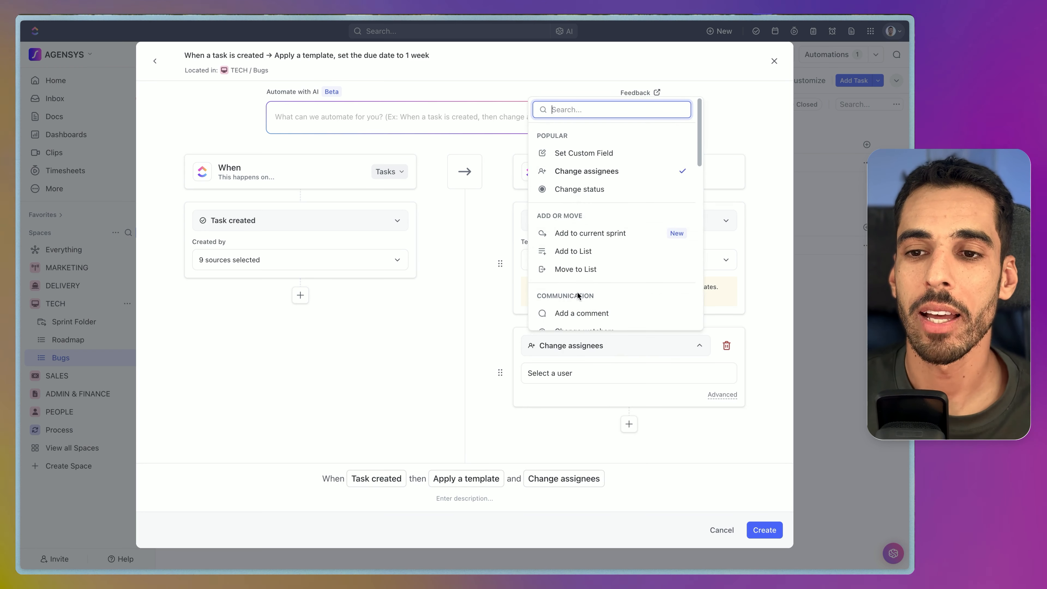
{"action": "type", "text": "due"}
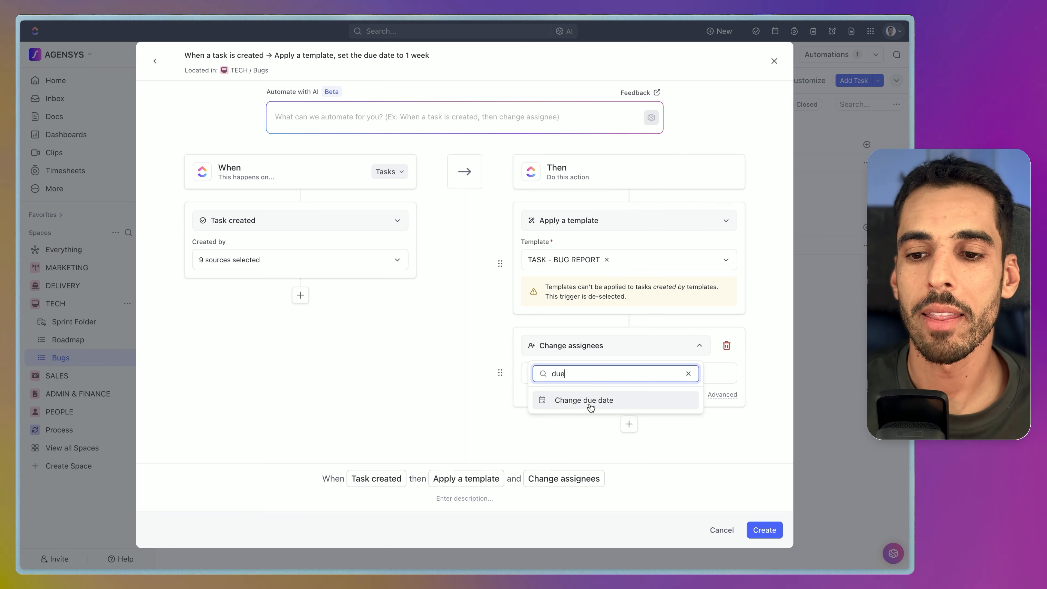
{"action": "left_click", "coordinate": [591, 408]}
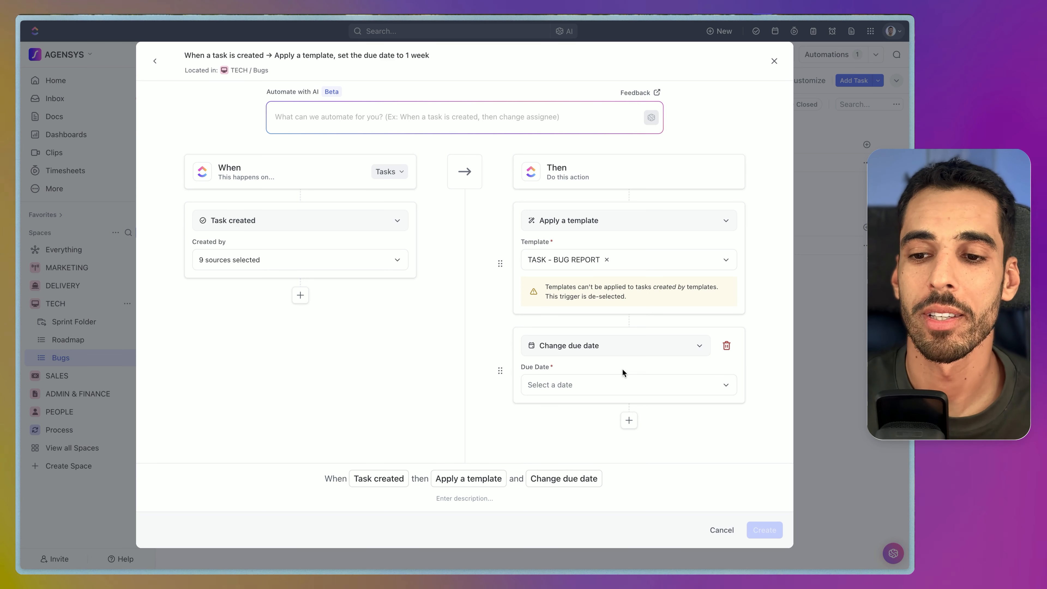
{"action": "left_click", "coordinate": [608, 388]}
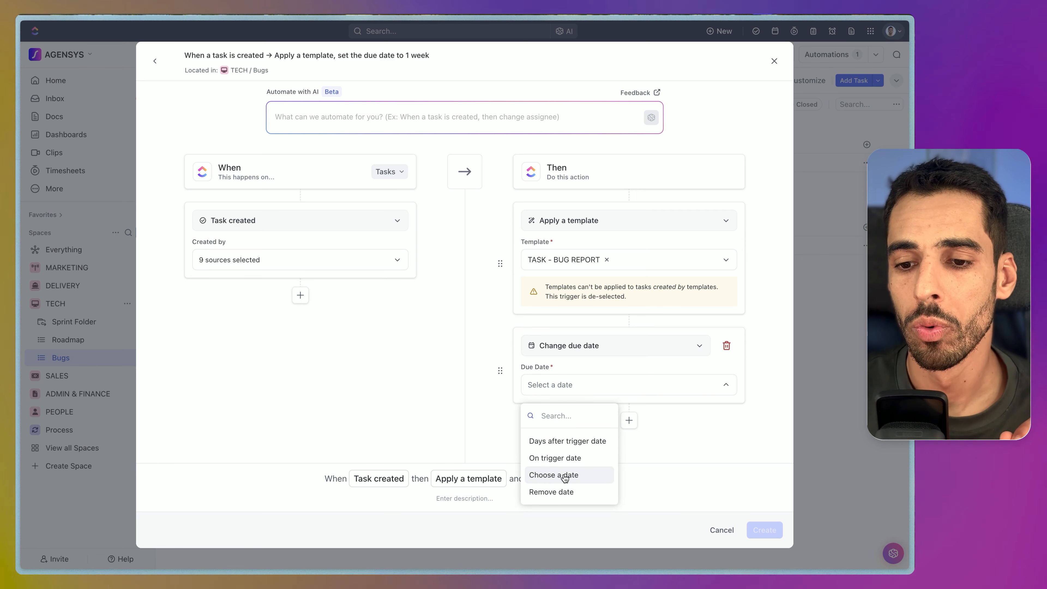
{"action": "left_click", "coordinate": [564, 441]}
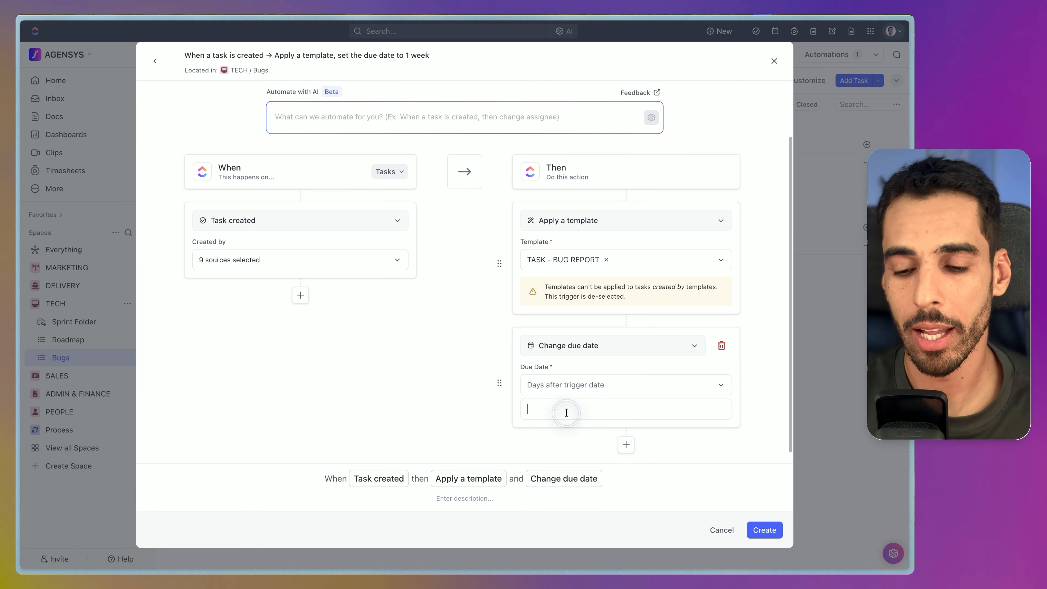
{"action": "type", "text": "7"}
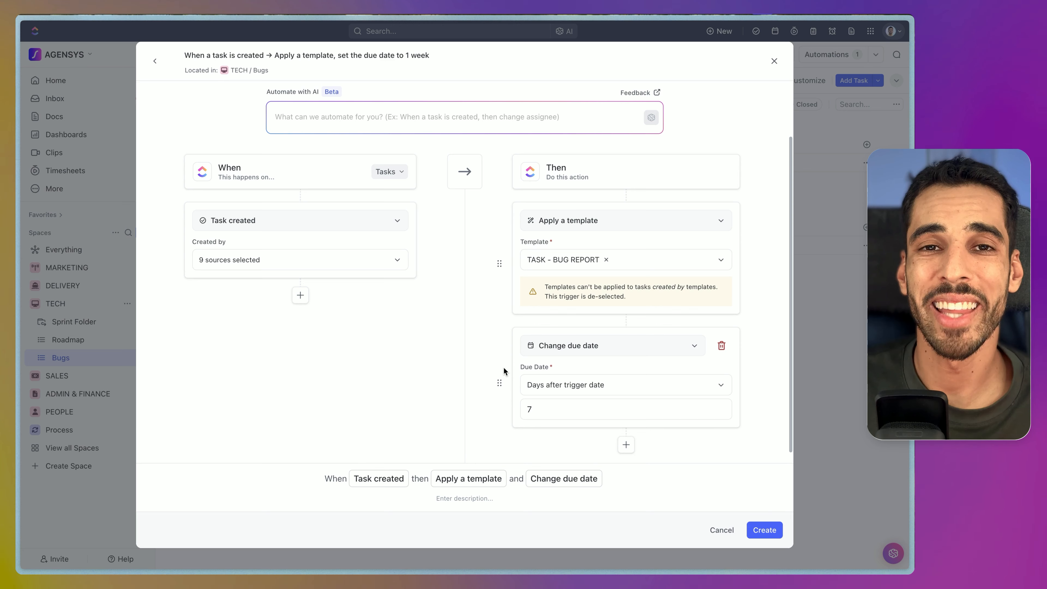
{"action": "left_click", "coordinate": [770, 532]}
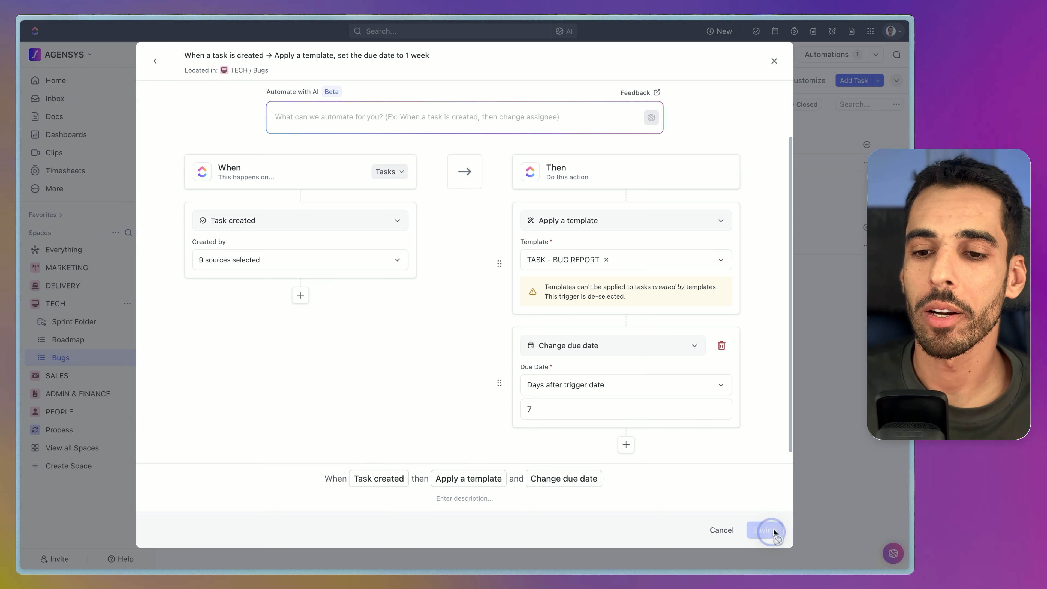
{"action": "left_click", "coordinate": [781, 54]}
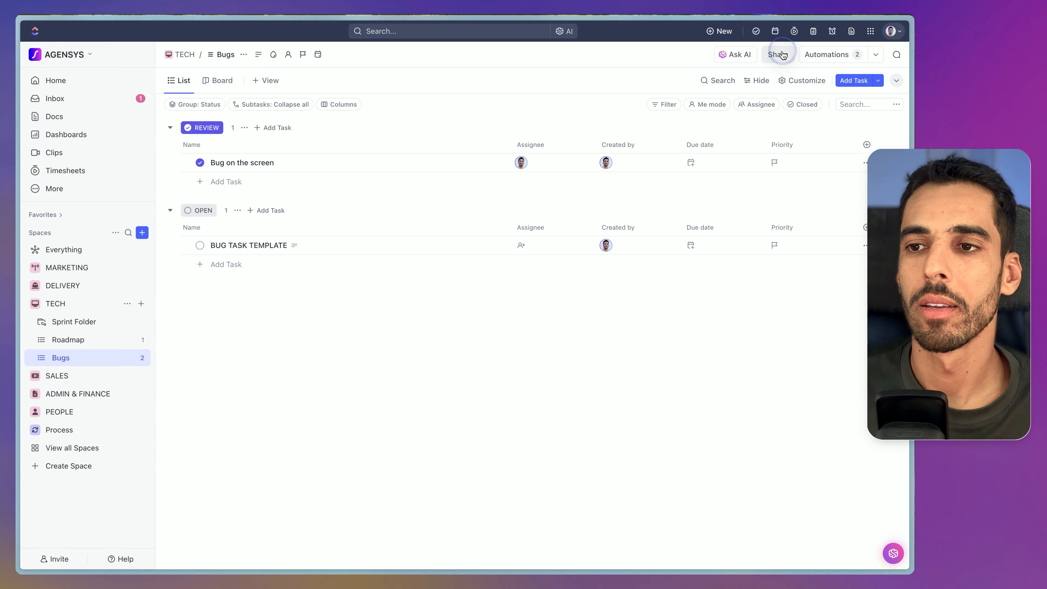
Add a task named "The button doesn't work" to the Open group of the Bugs list.
{"action": "left_click", "coordinate": [224, 265]}
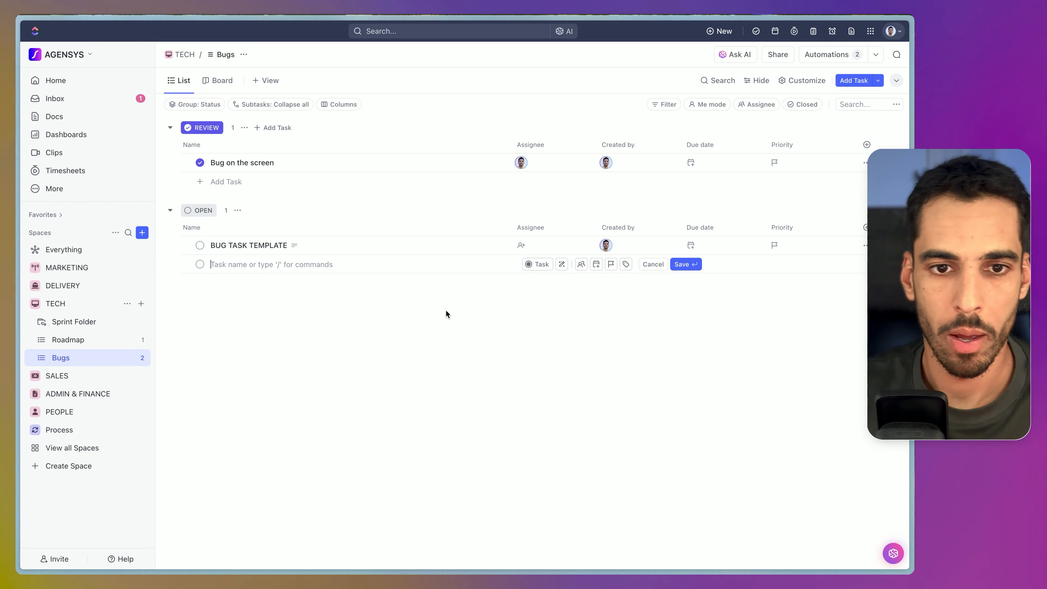
{"action": "type", "text": "The button doesn't wor"}
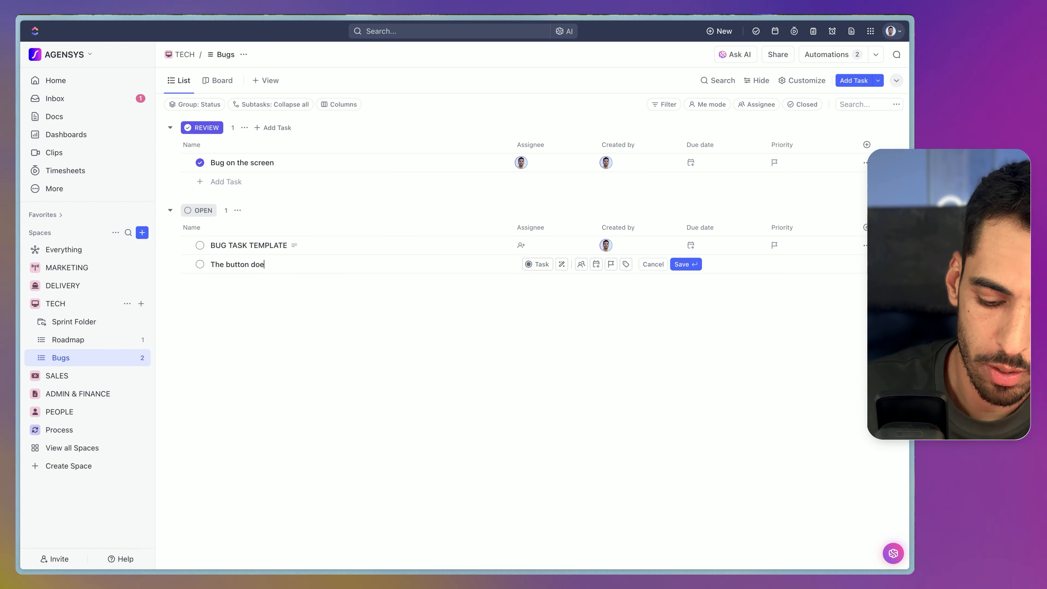
{"action": "type", "text": "k"}
{"action": "key", "text": "Return"}
Delete the BUG TASK TEMPLATE task from the Open group of the Bugs list.
{"action": "right_click", "coordinate": [268, 246]}
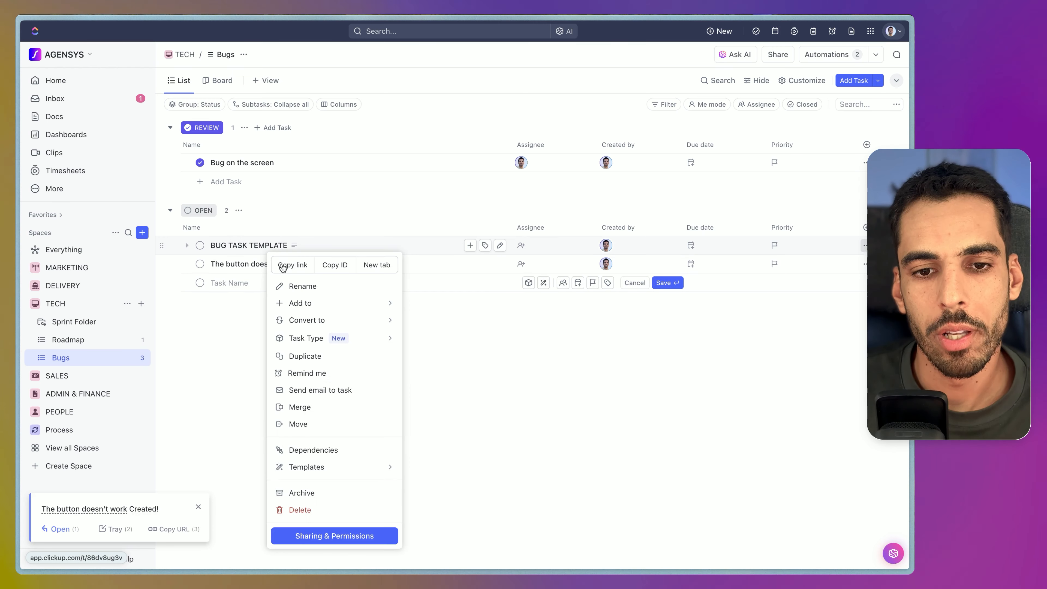
{"action": "left_click", "coordinate": [302, 507]}
{"action": "left_click", "coordinate": [544, 434]}
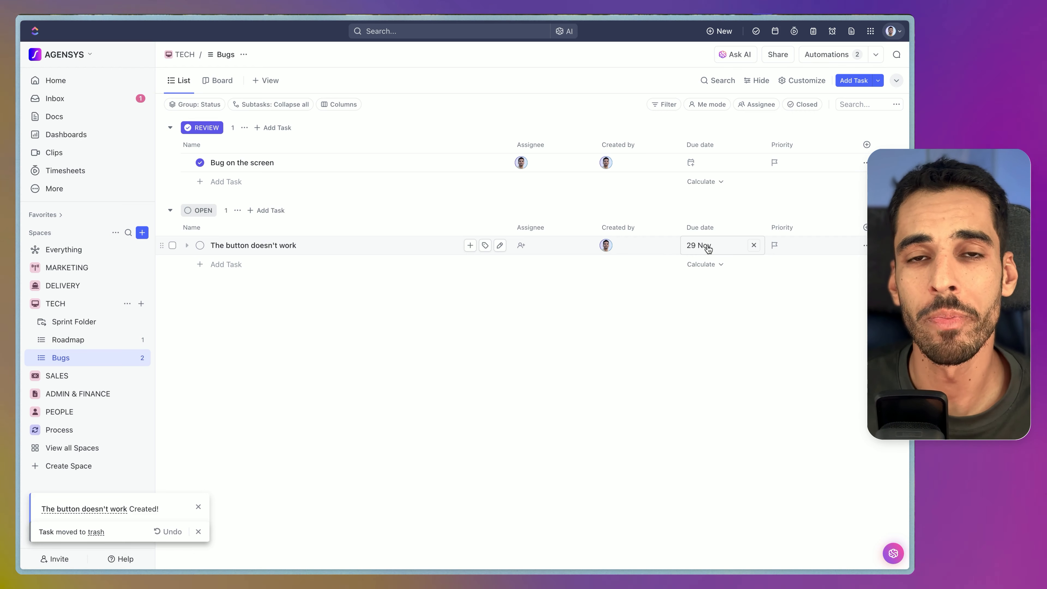
Review the description of "The button doesn't work" task to check whether the bug report template was applied.
{"action": "left_click", "coordinate": [275, 248]}
{"action": "scroll", "coordinate": [205, 360], "scroll_direction": "down", "scroll_amount": 10}
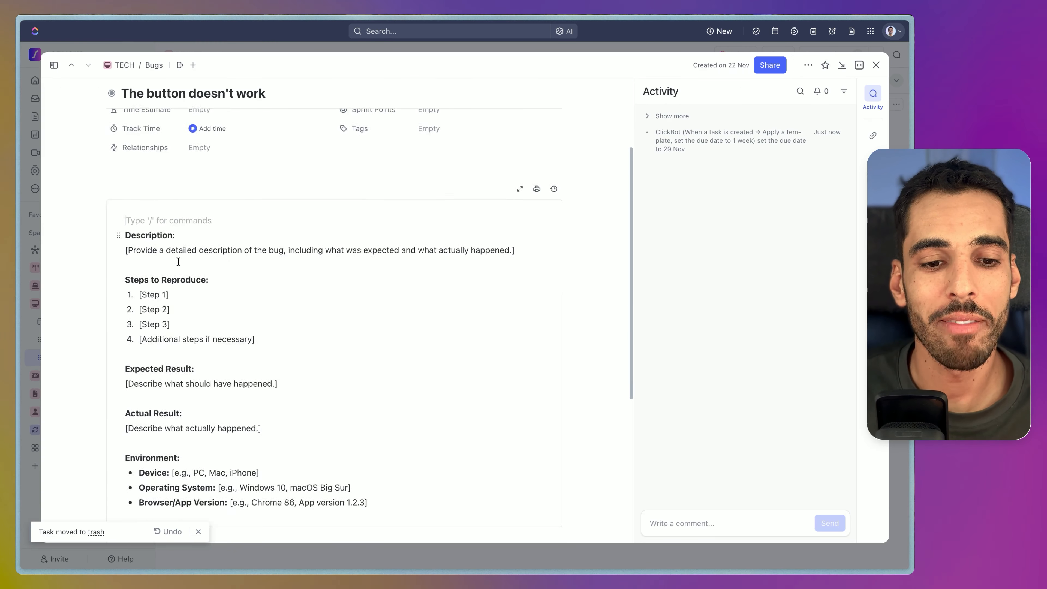
{"action": "scroll", "coordinate": [376, 335], "scroll_direction": "up", "scroll_amount": 3}
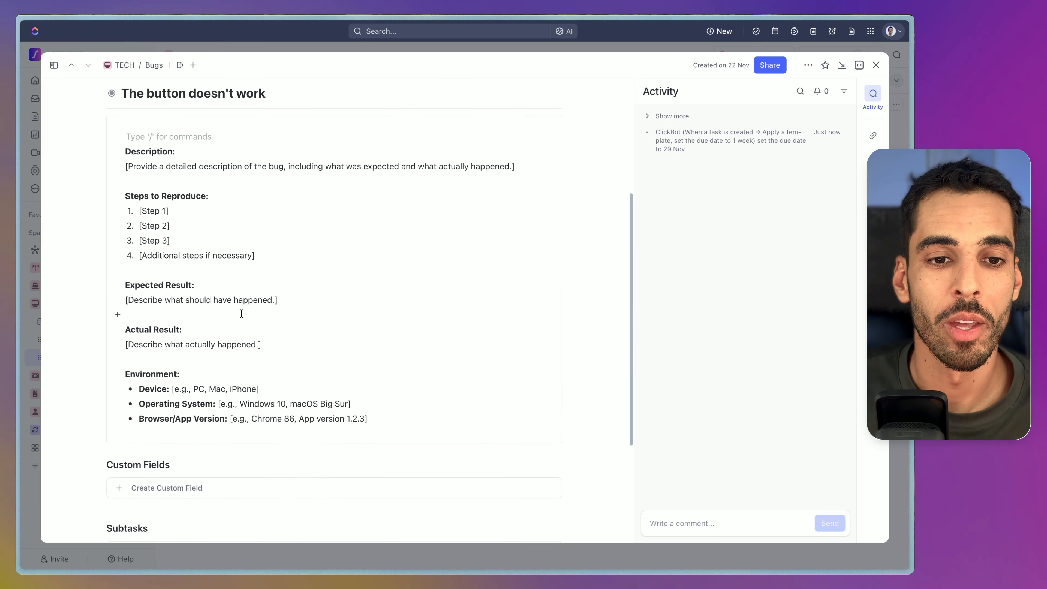
{"action": "left_click_drag", "start_coordinate": [278, 273], "coordinate": [136, 215]}
{"action": "left_click", "coordinate": [320, 223]}
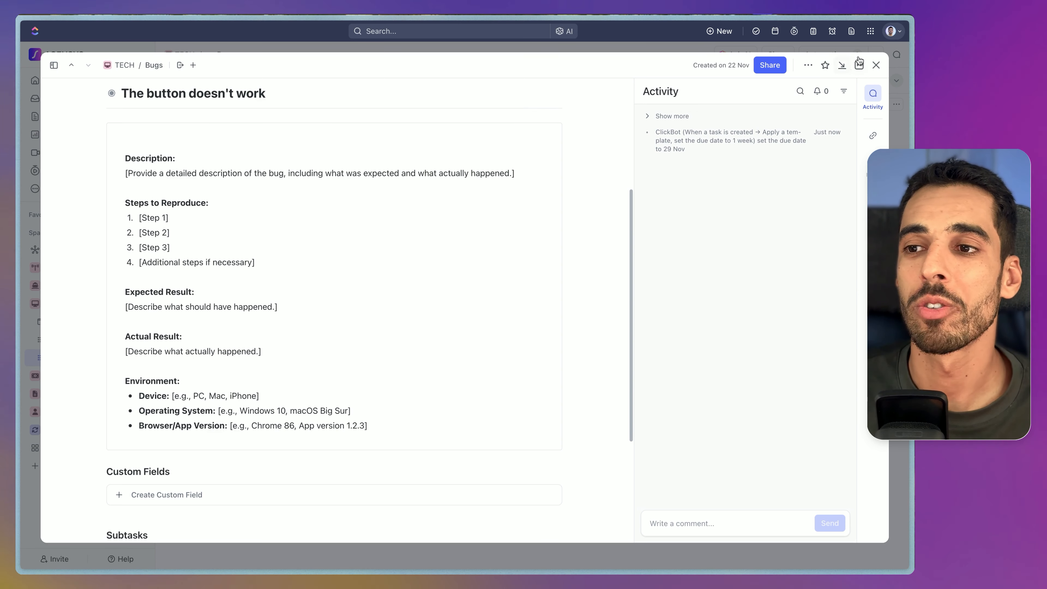
{"action": "left_click", "coordinate": [876, 64]}
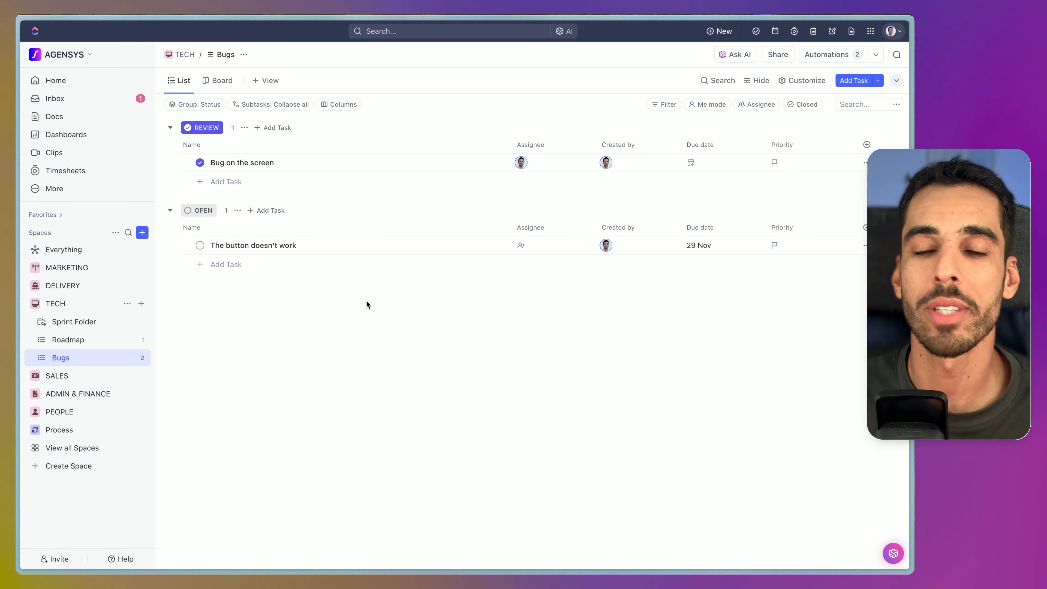
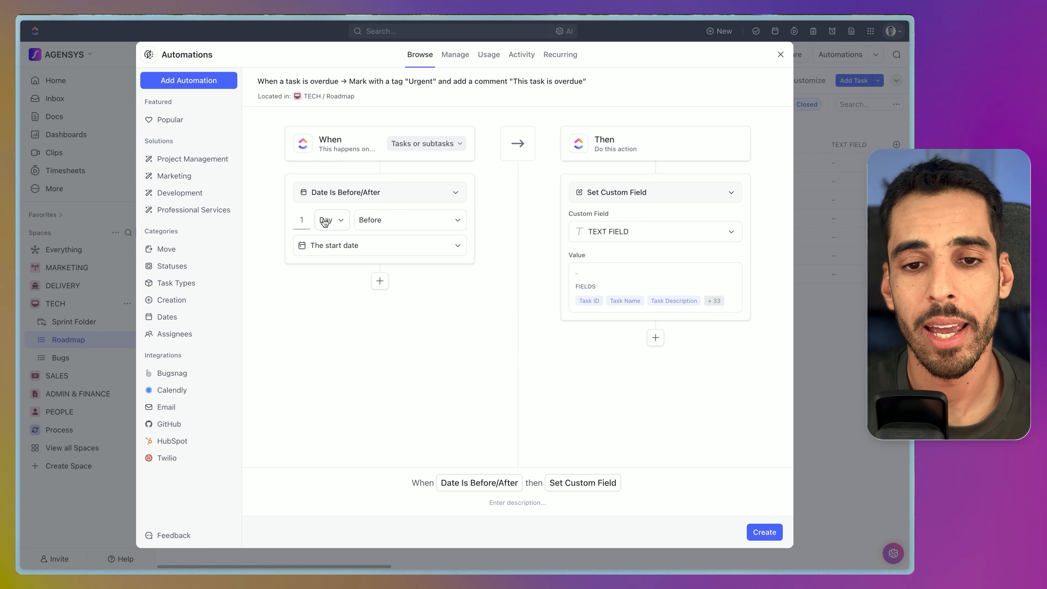
Set the Roadmap automation's Date Is Before/After trigger to 7 days after the due date.
{"action": "left_click", "coordinate": [379, 222]}
{"action": "left_click", "coordinate": [391, 267]}
{"action": "left_click", "coordinate": [327, 247]}
{"action": "left_click", "coordinate": [342, 313]}
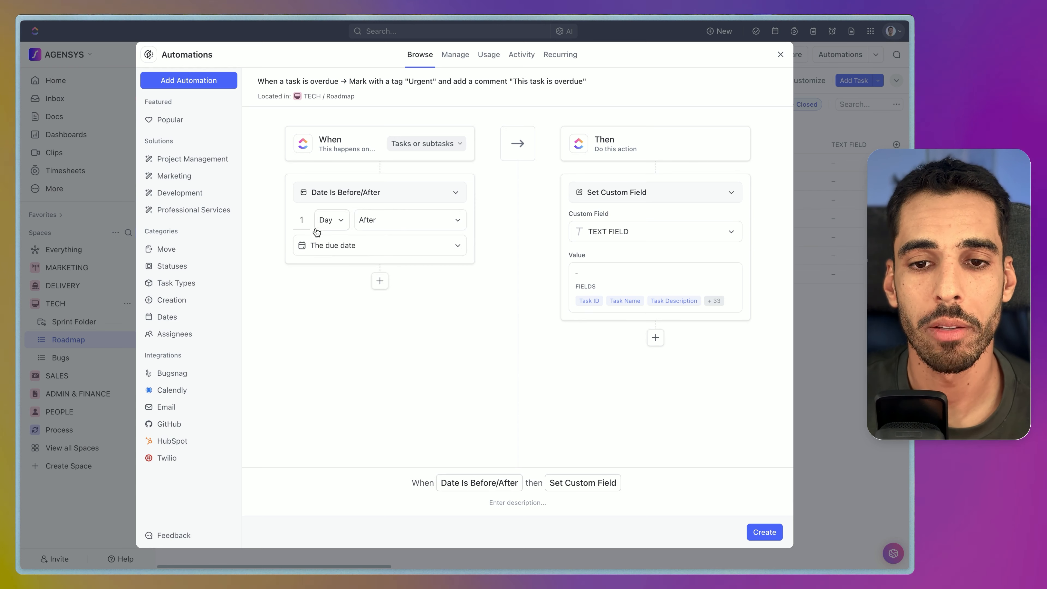
{"action": "left_click", "coordinate": [304, 221]}
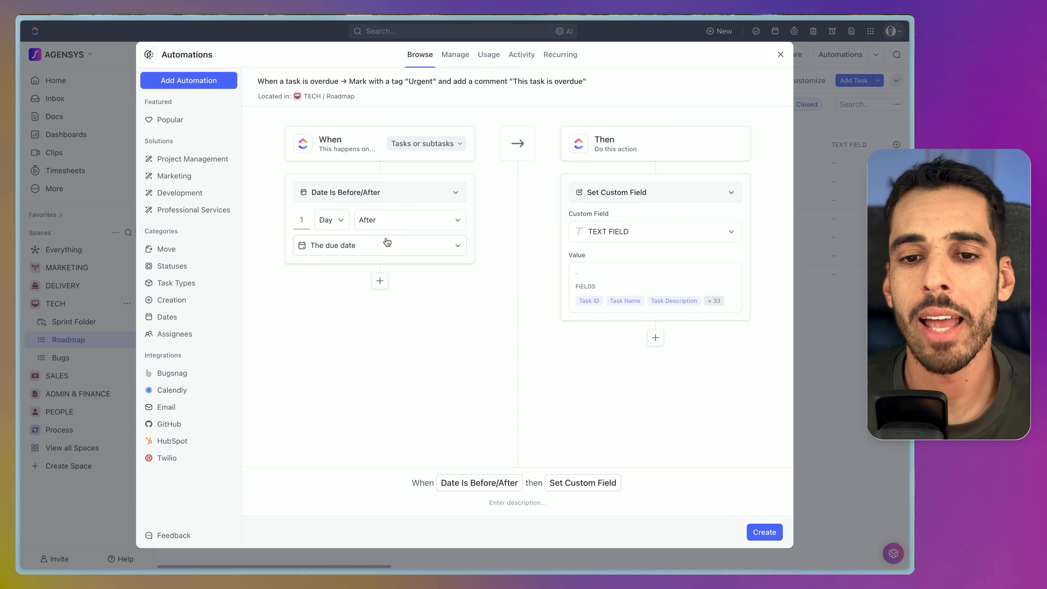
{"action": "key", "text": "BackSpace"}
{"action": "type", "text": "7"}
Replace the Set Custom Field action with Change tags and add a new tag named "urgent".
{"action": "left_click", "coordinate": [628, 196]}
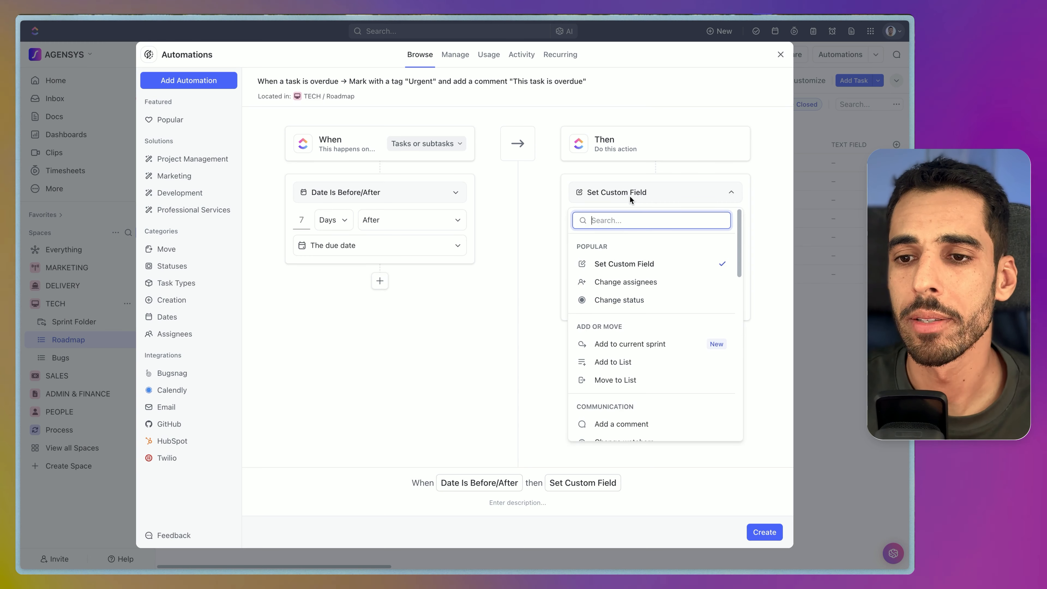
{"action": "type", "text": "tag"}
{"action": "left_click", "coordinate": [630, 247]}
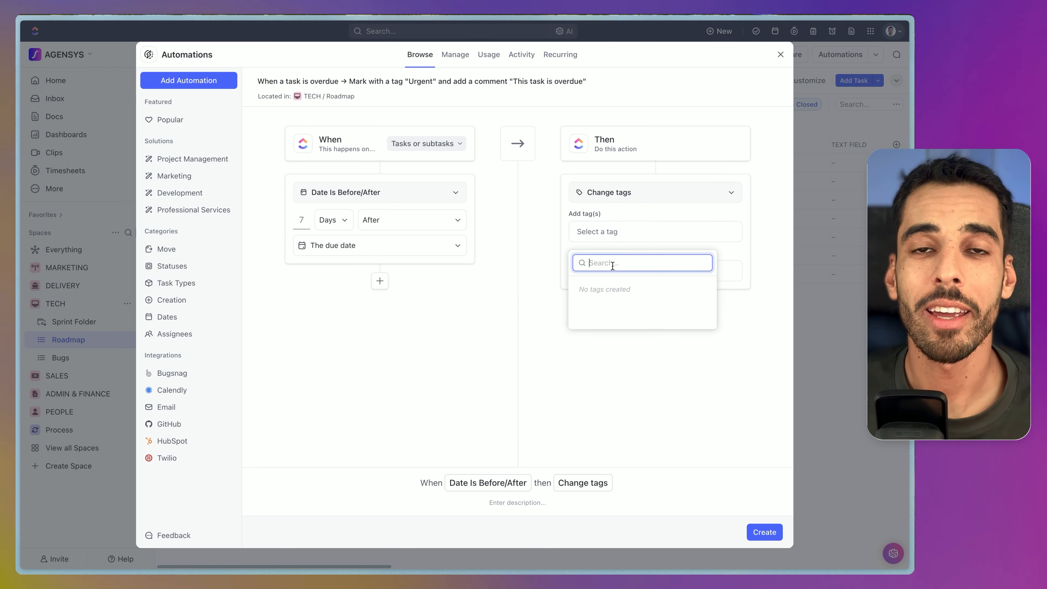
{"action": "type", "text": "urgent"}
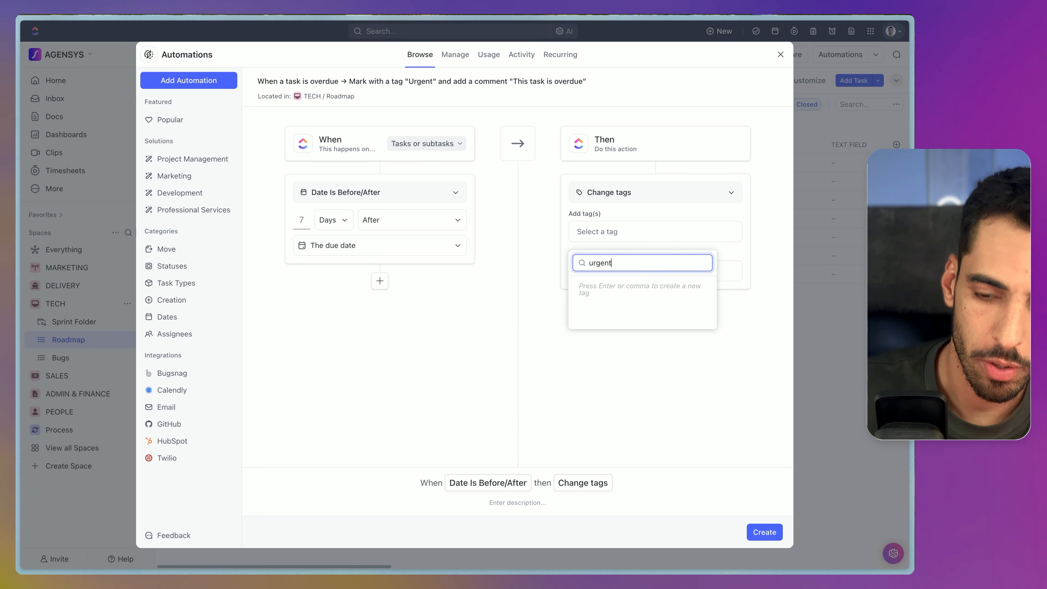
{"action": "key", "text": "Return"}
{"action": "left_click", "coordinate": [640, 392]}
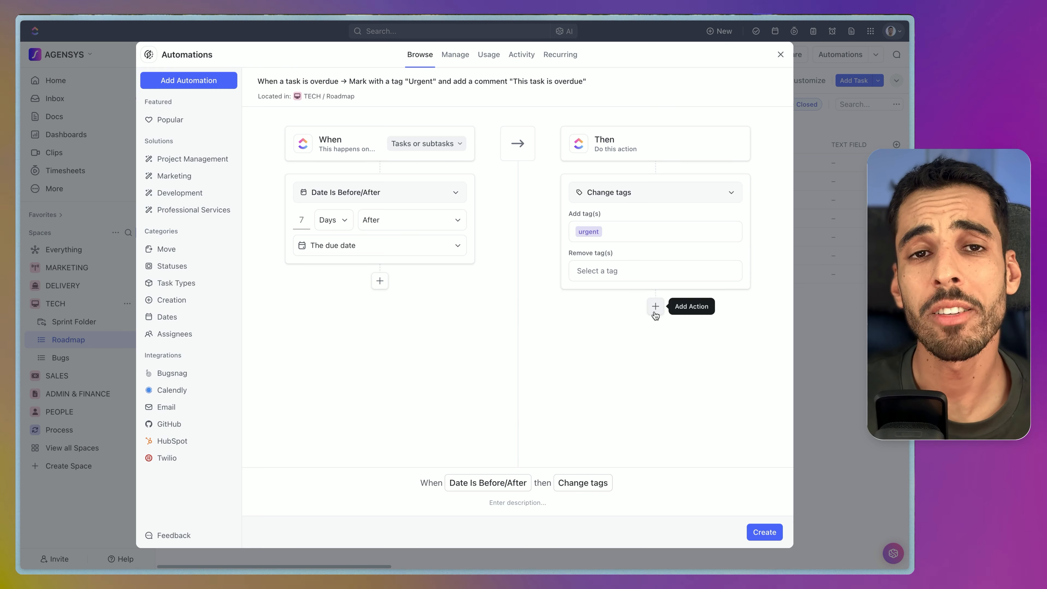
Add an Add a comment action reading "This task is urgent. Please complete it." after an Assignee(s) mention, and create the automation.
{"action": "left_click", "coordinate": [655, 306]}
{"action": "left_click", "coordinate": [619, 321]}
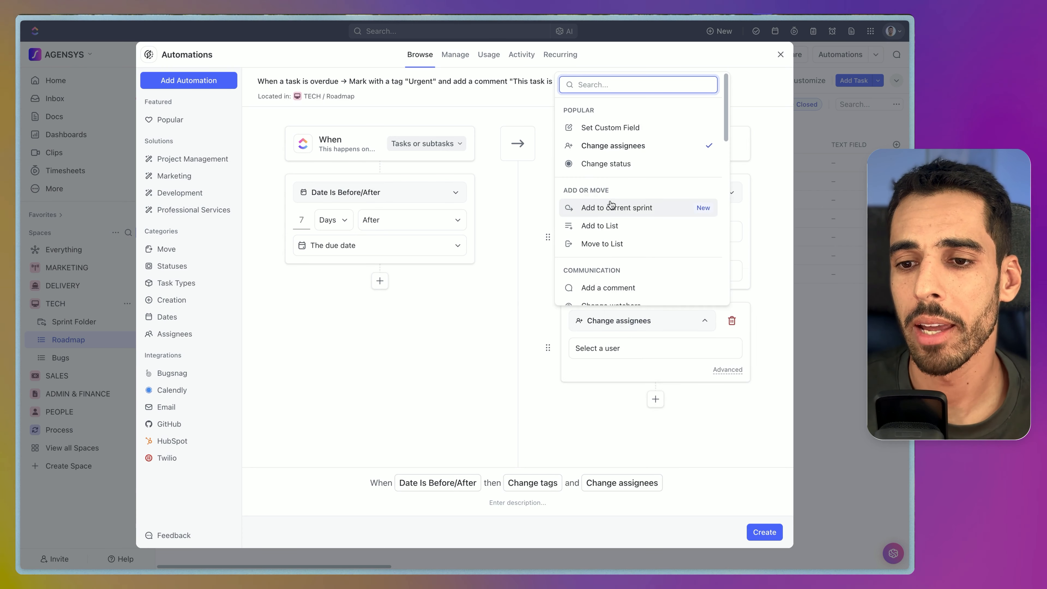
{"action": "left_click", "coordinate": [608, 288]}
{"action": "left_click", "coordinate": [616, 352]}
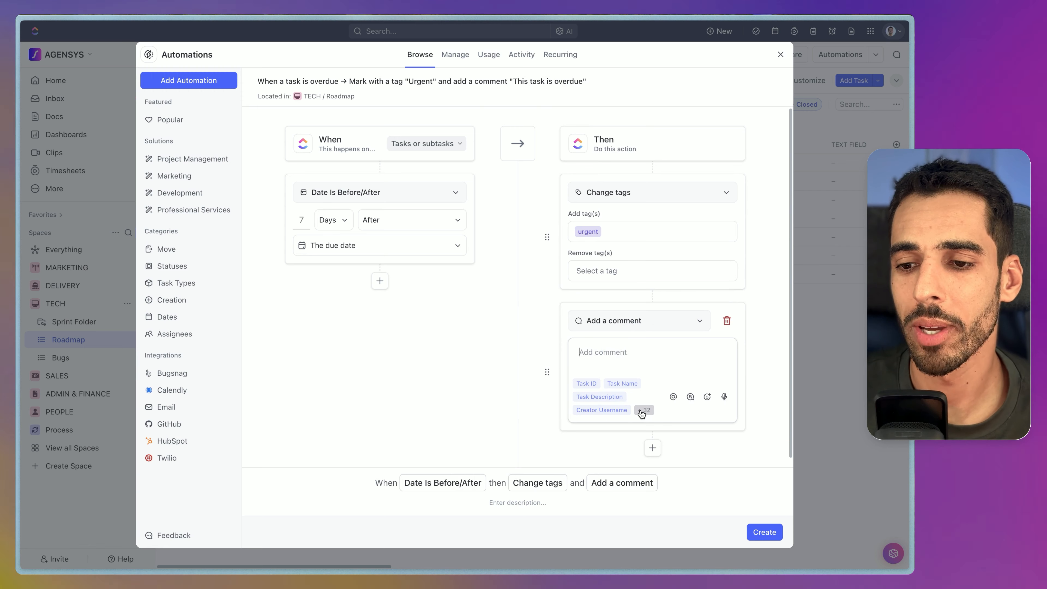
{"action": "left_click", "coordinate": [641, 411]}
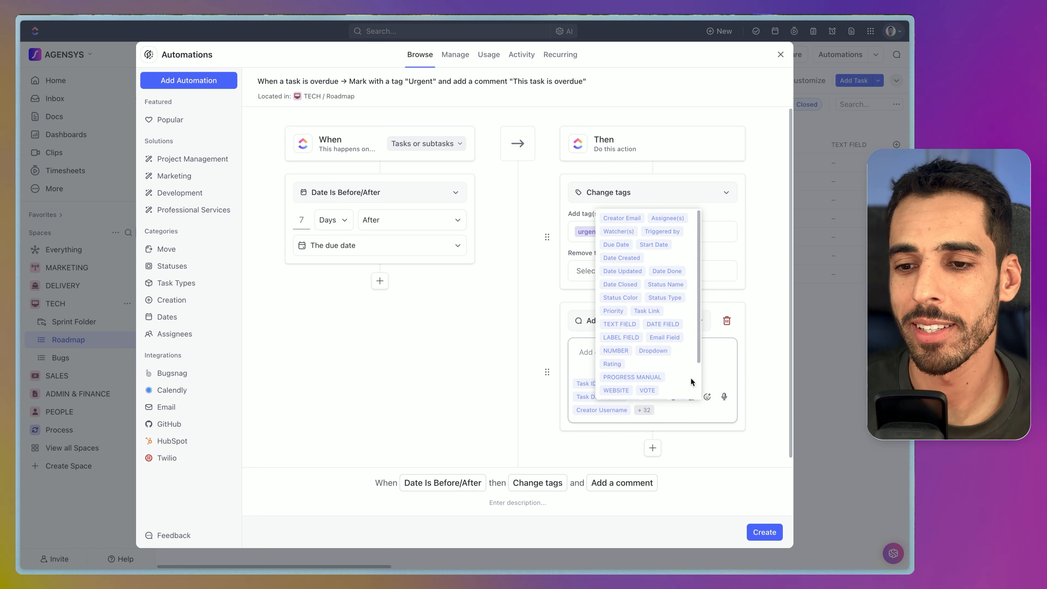
{"action": "left_click", "coordinate": [658, 217]}
{"action": "type", "text": "This task is urgent. Please complete it."}
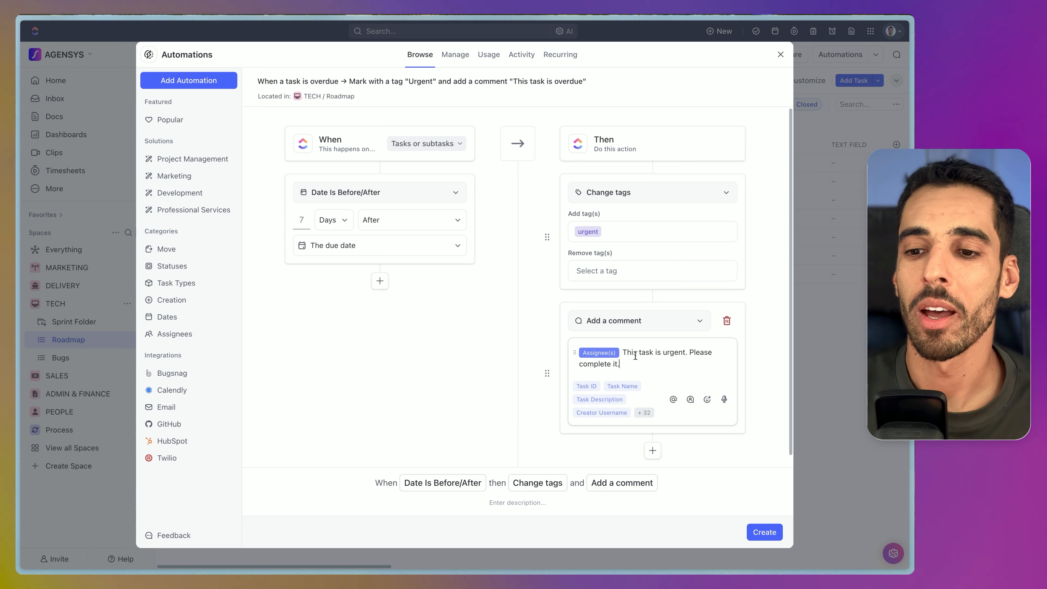
{"action": "left_click", "coordinate": [765, 533]}
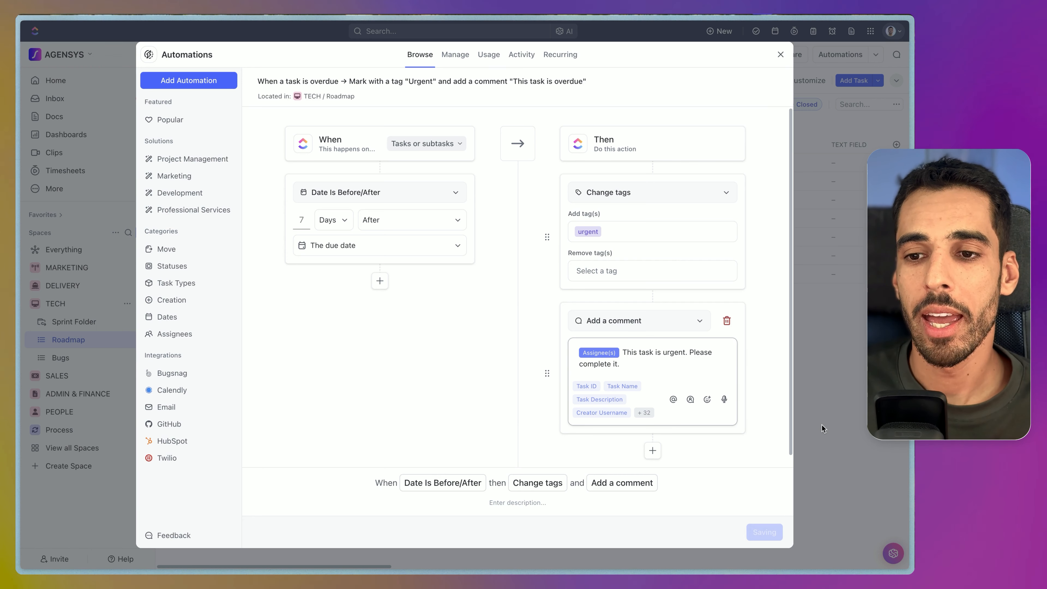
{"action": "left_click", "coordinate": [821, 426]}
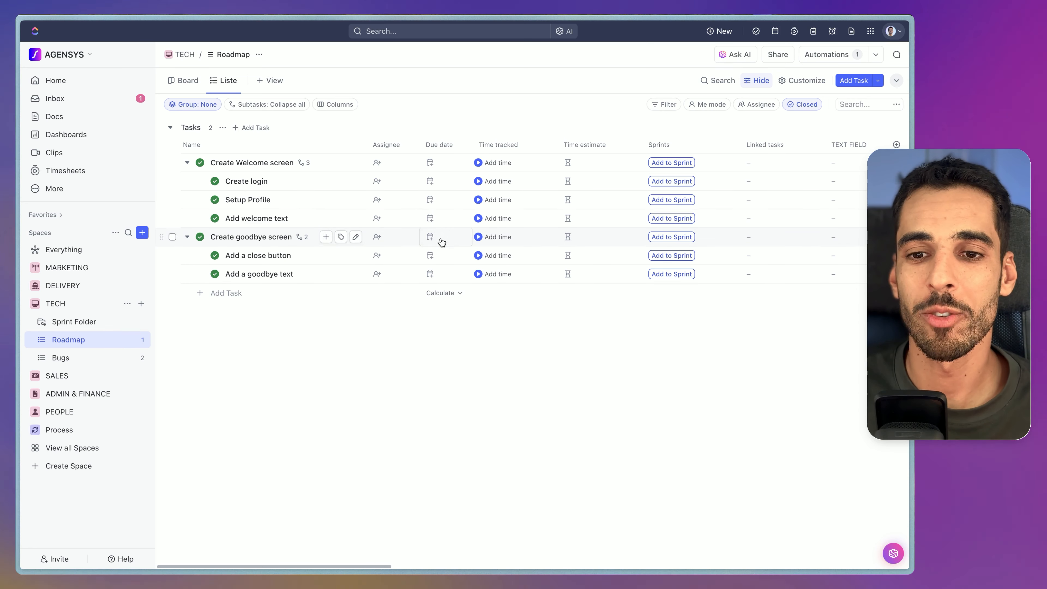
Set the due date of "Create goodbye screen" to 13 November and change that task and its two subtasks to Open.
{"action": "left_click", "coordinate": [430, 237]}
{"action": "left_click", "coordinate": [590, 356]}
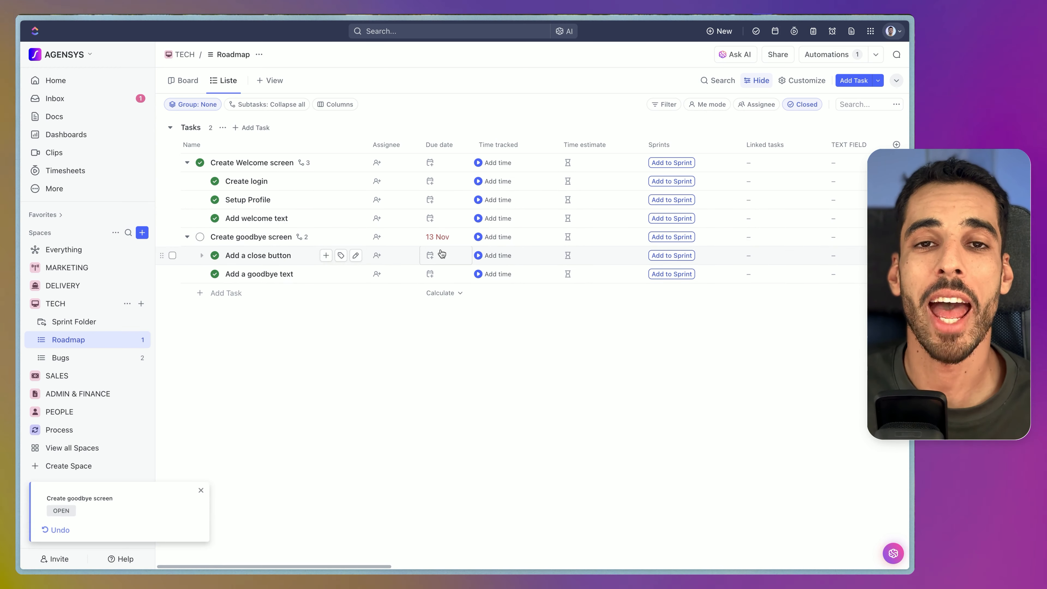
{"action": "left_click", "coordinate": [215, 255]}
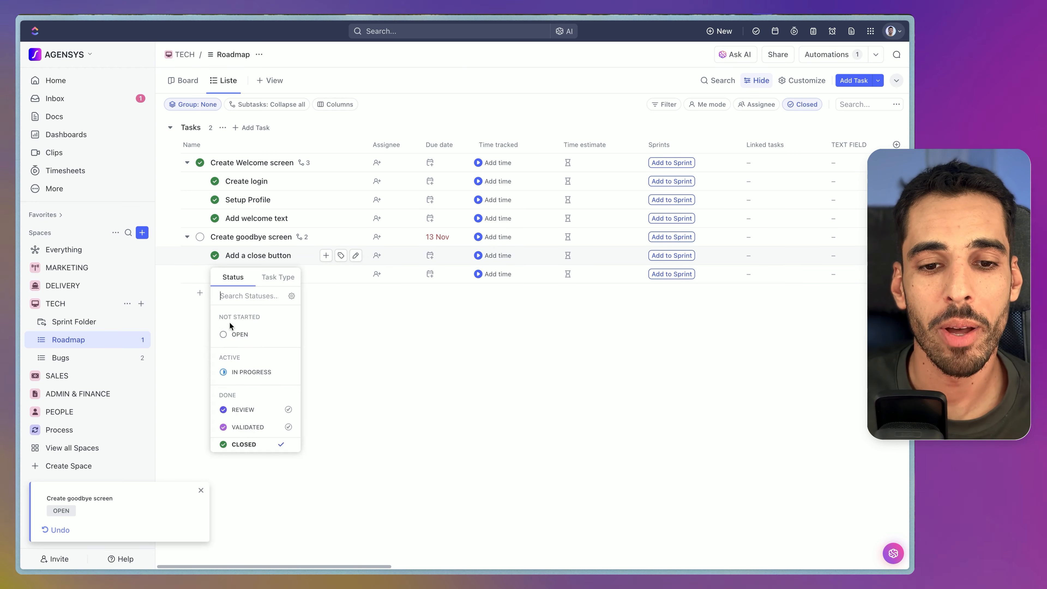
{"action": "left_click", "coordinate": [215, 273]}
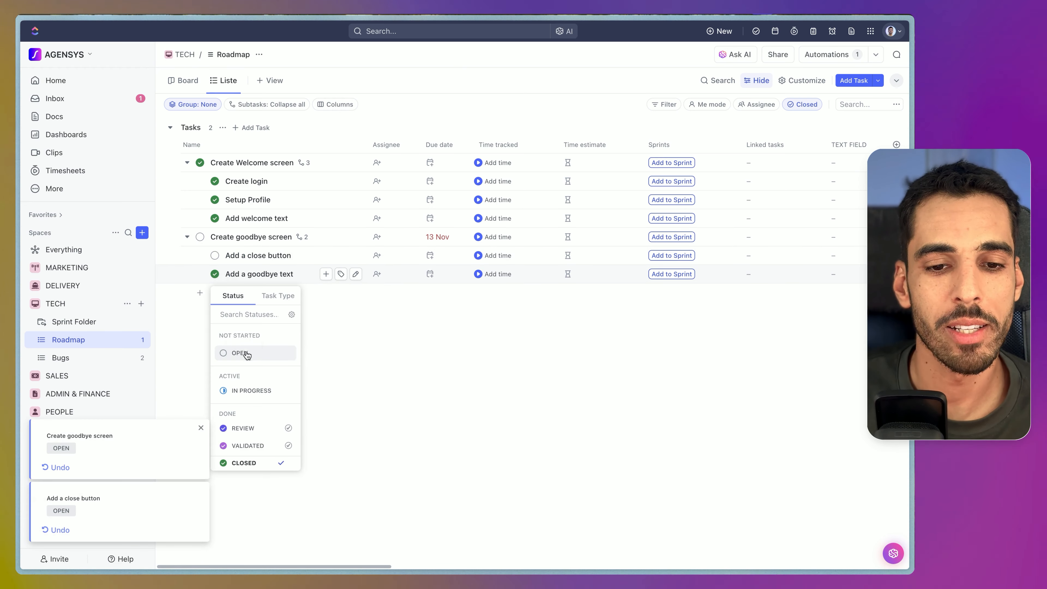
{"action": "left_click", "coordinate": [484, 398]}
Set the due date of the "Add a close button" subtask to 28 November and tag it "urgent".
{"action": "left_click", "coordinate": [445, 257]}
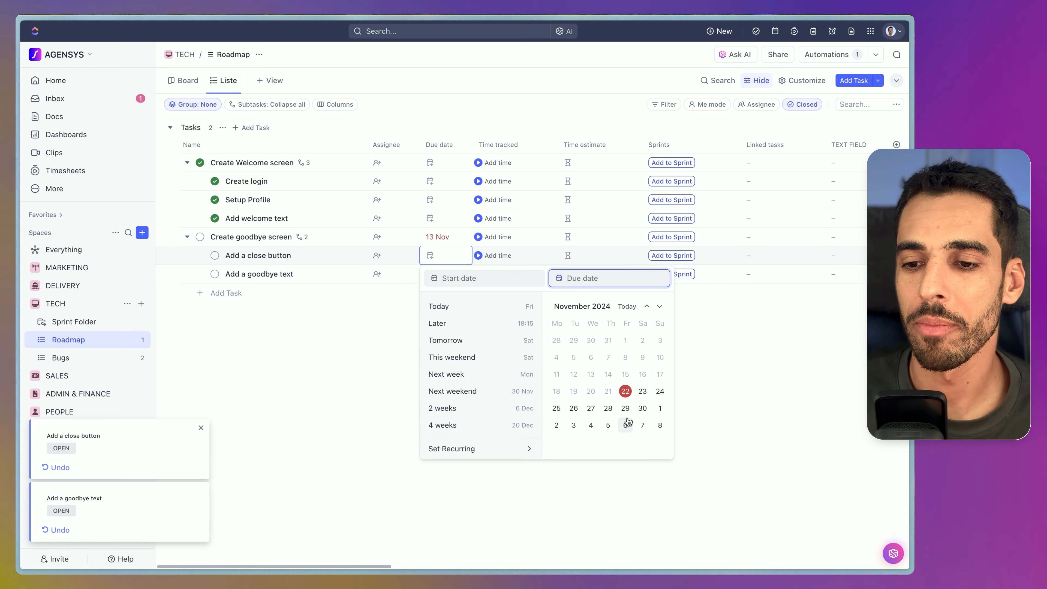
{"action": "left_click", "coordinate": [608, 409]}
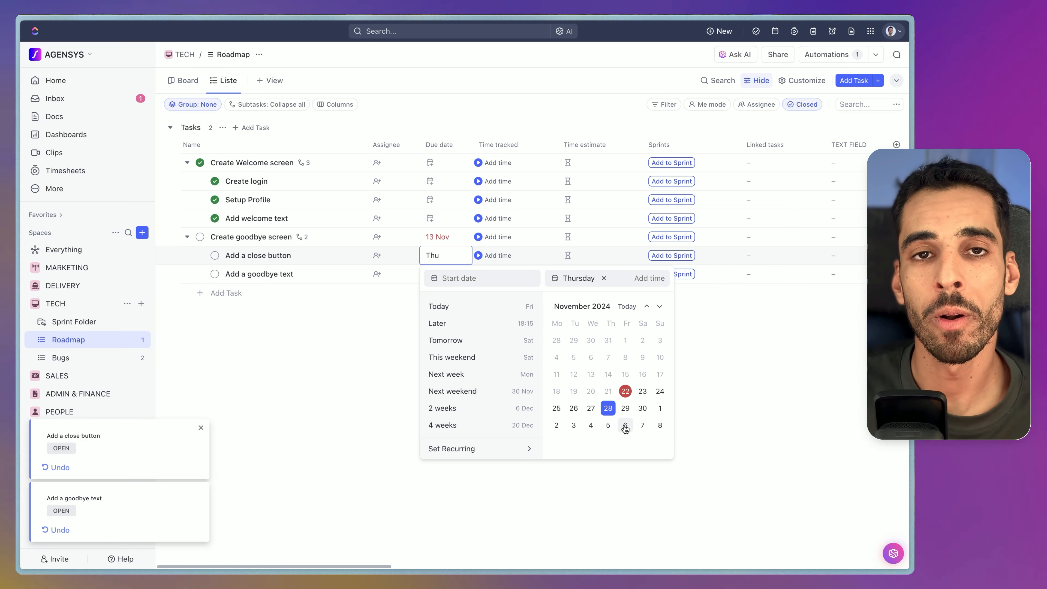
{"action": "left_click", "coordinate": [310, 363]}
{"action": "left_click", "coordinate": [341, 256]}
{"action": "left_click", "coordinate": [368, 304]}
{"action": "left_click", "coordinate": [245, 256]}
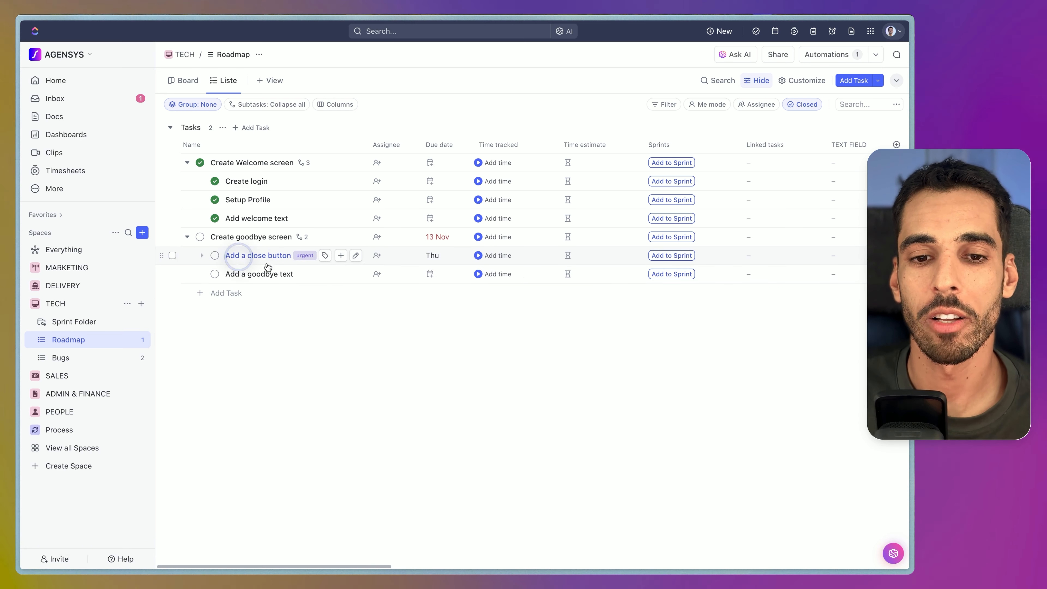
Open the "Add a close button" subtask and assign a user to it.
{"action": "left_click", "coordinate": [247, 255]}
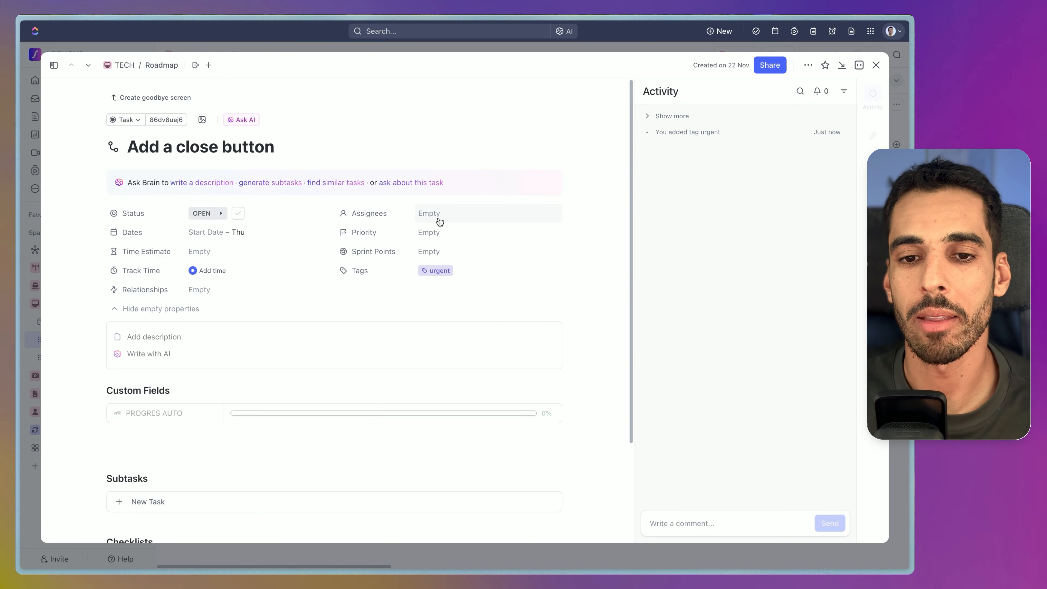
{"action": "left_click", "coordinate": [434, 215]}
{"action": "left_click", "coordinate": [452, 301]}
{"action": "left_click", "coordinate": [661, 410]}
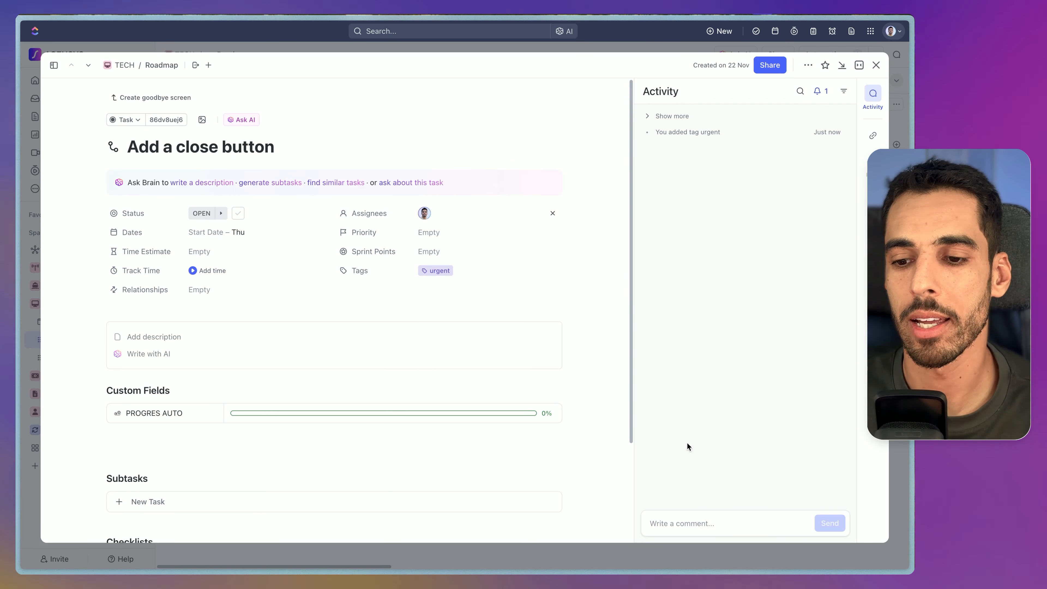
Post a comment mentioning the assignee with the text "This task is overdue" on the subtask, and close the task.
{"action": "type", "text": "@"}
{"action": "key", "text": "Return"}
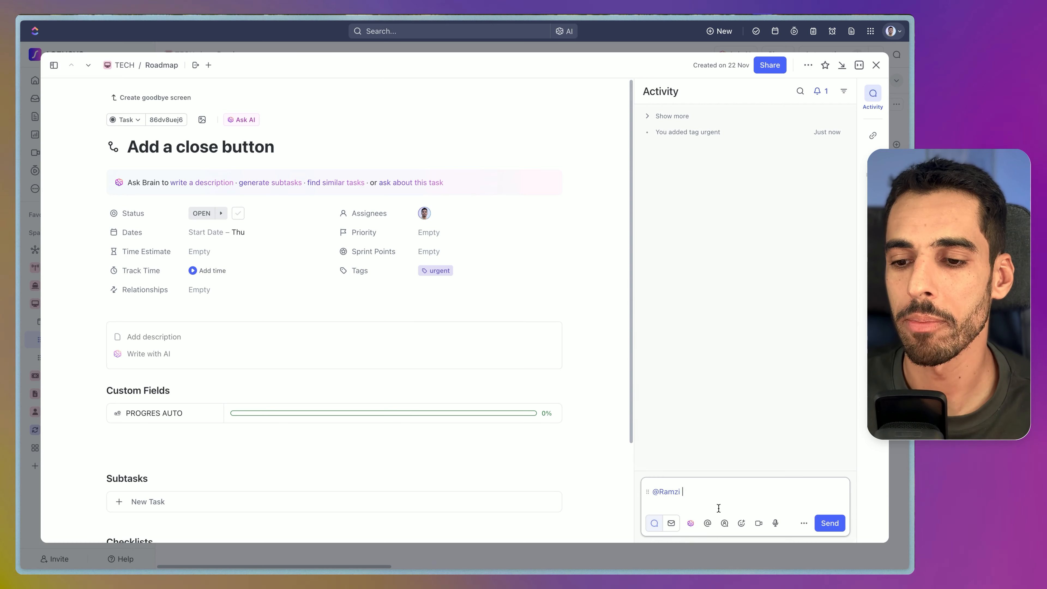
{"action": "type", "text": "This task ios"}
{"action": "key", "text": "BackSpace"}
{"action": "key", "text": "BackSpace"}
{"action": "type", "text": "s overdu"}
{"action": "key", "text": "Return"}
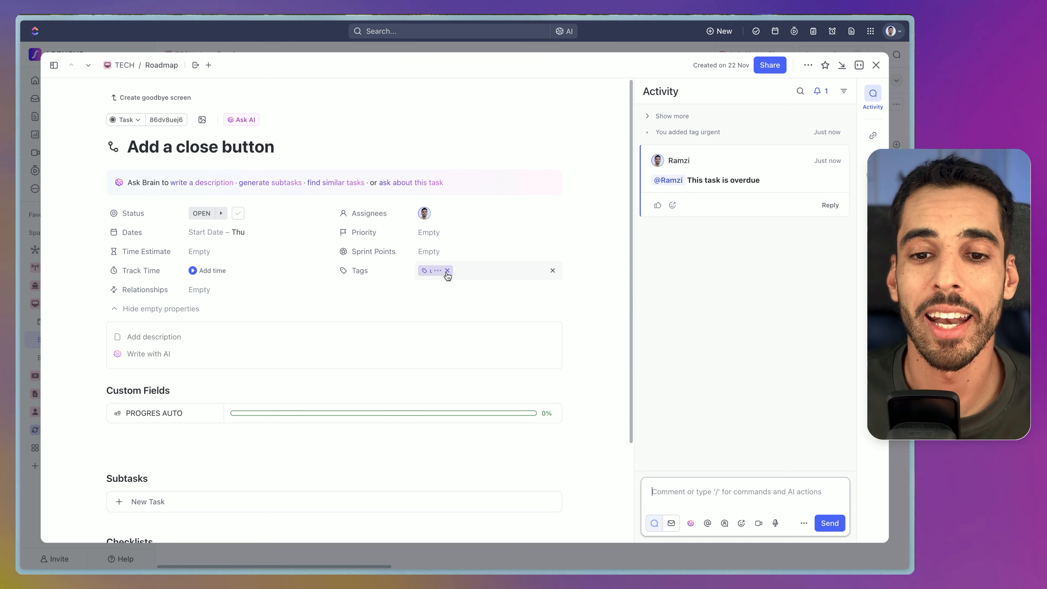
{"action": "left_click", "coordinate": [876, 66]}
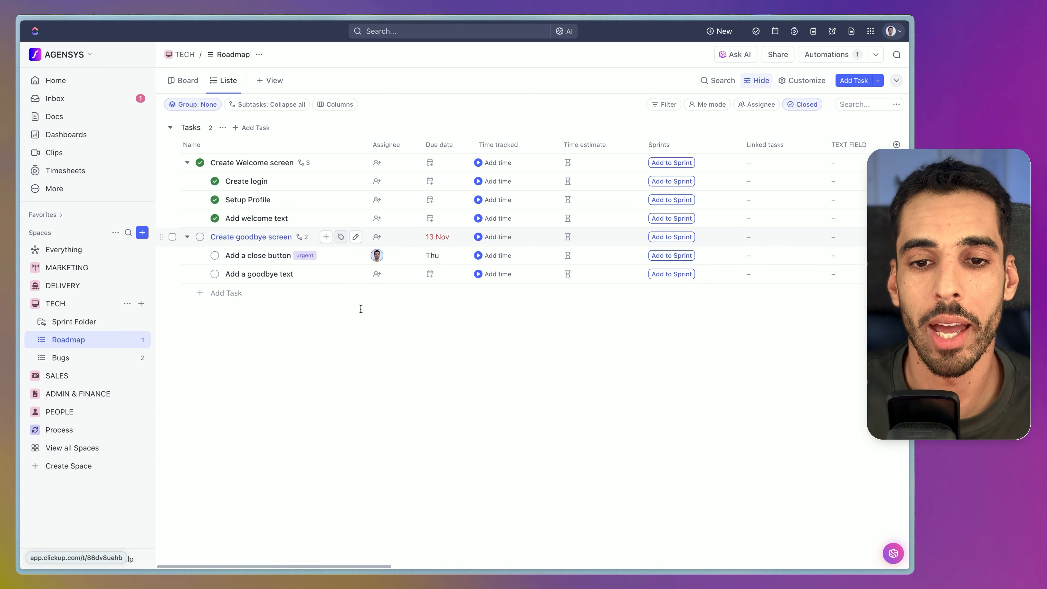
Start a filter on the Roadmap list using the Tags field with the Is operator.
{"action": "left_click", "coordinate": [663, 103]}
{"action": "left_click", "coordinate": [397, 226]}
{"action": "left_click", "coordinate": [526, 159]}
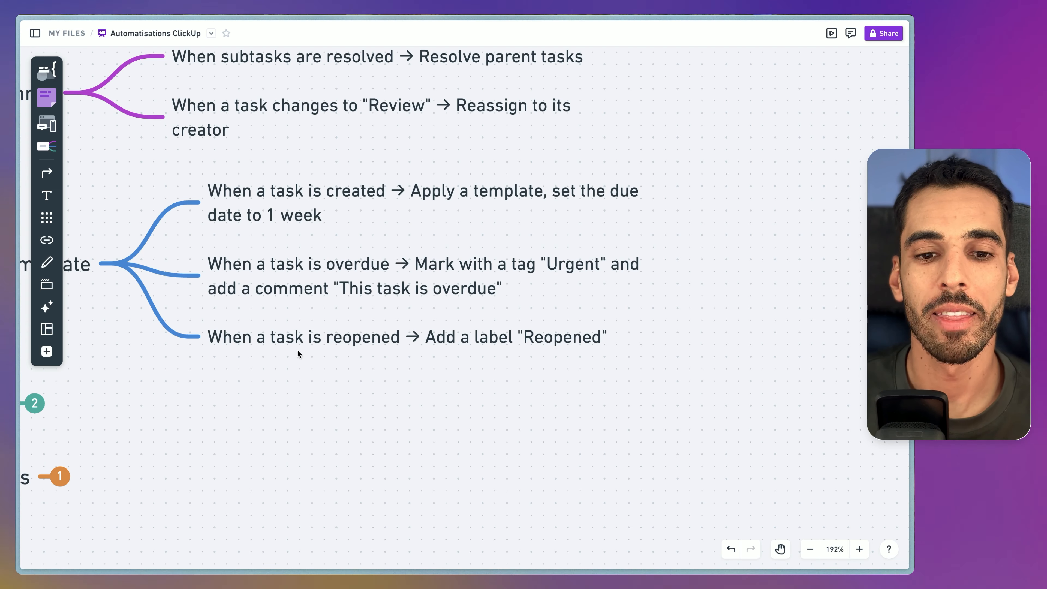
Select the reopened-task automation idea in the Automatisations ClickUp mind map, and return to the Roadmap list with the filter editor closed.
{"action": "left_click", "coordinate": [305, 348]}
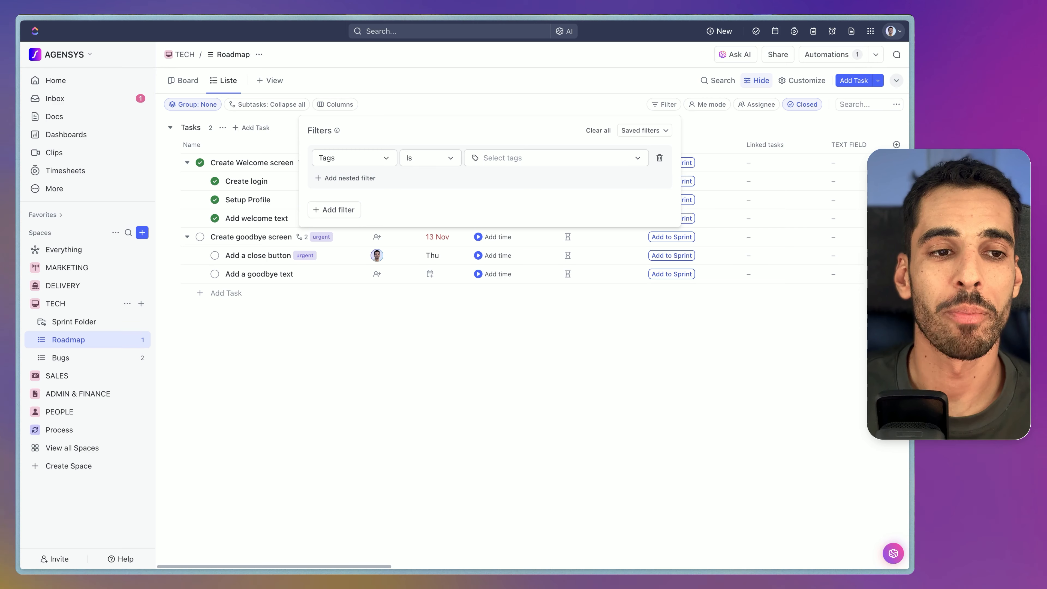
{"action": "left_click", "coordinate": [395, 390]}
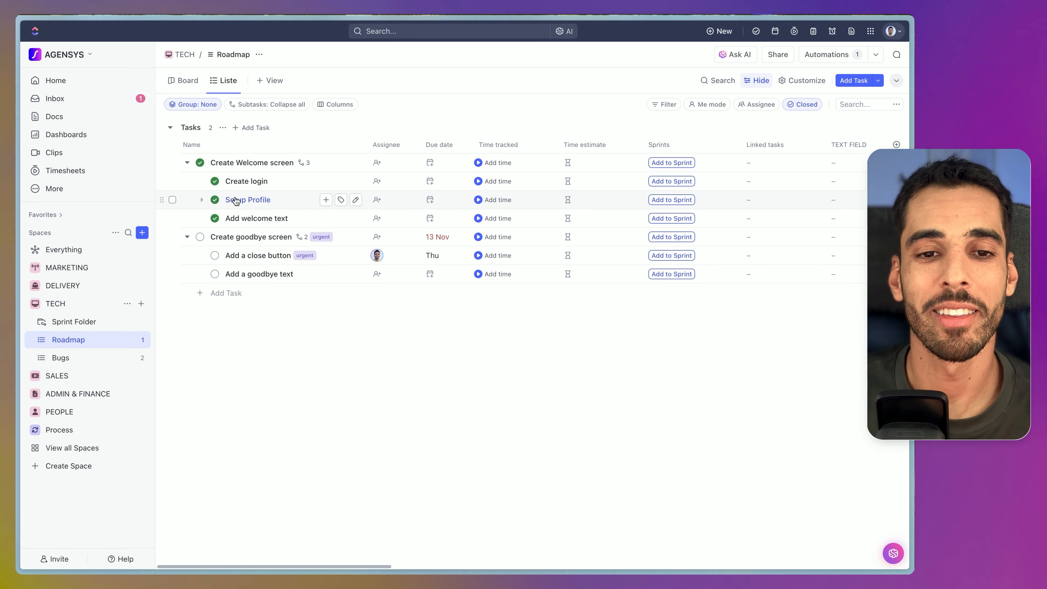
Change "Create Welcome screen" and its three subtasks to the Open status.
{"action": "left_click", "coordinate": [200, 165]}
{"action": "left_click", "coordinate": [223, 242]}
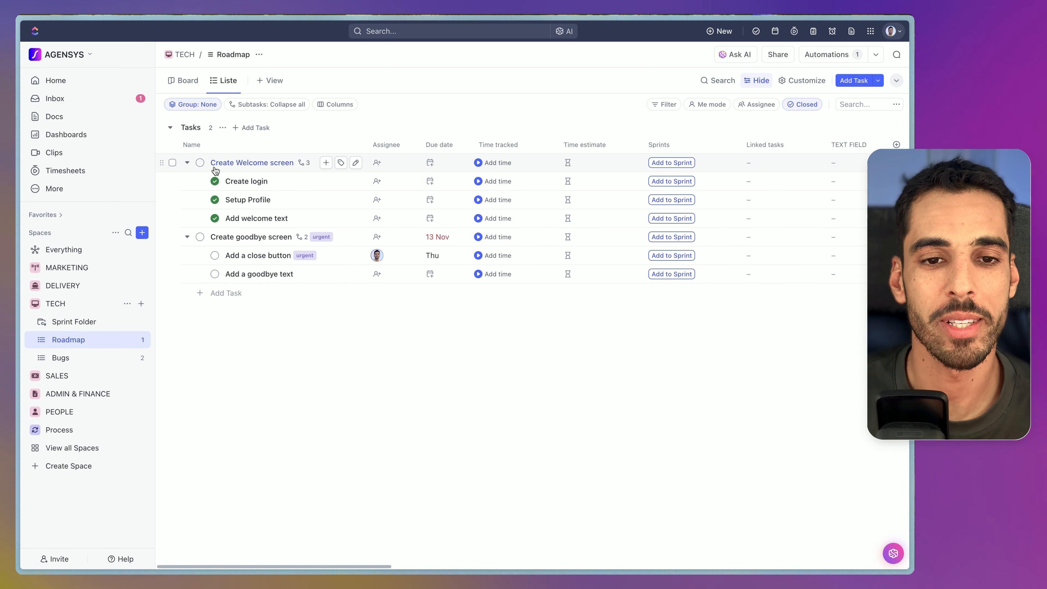
{"action": "left_click", "coordinate": [215, 182]}
{"action": "left_click", "coordinate": [244, 260]}
{"action": "left_click", "coordinate": [215, 201]}
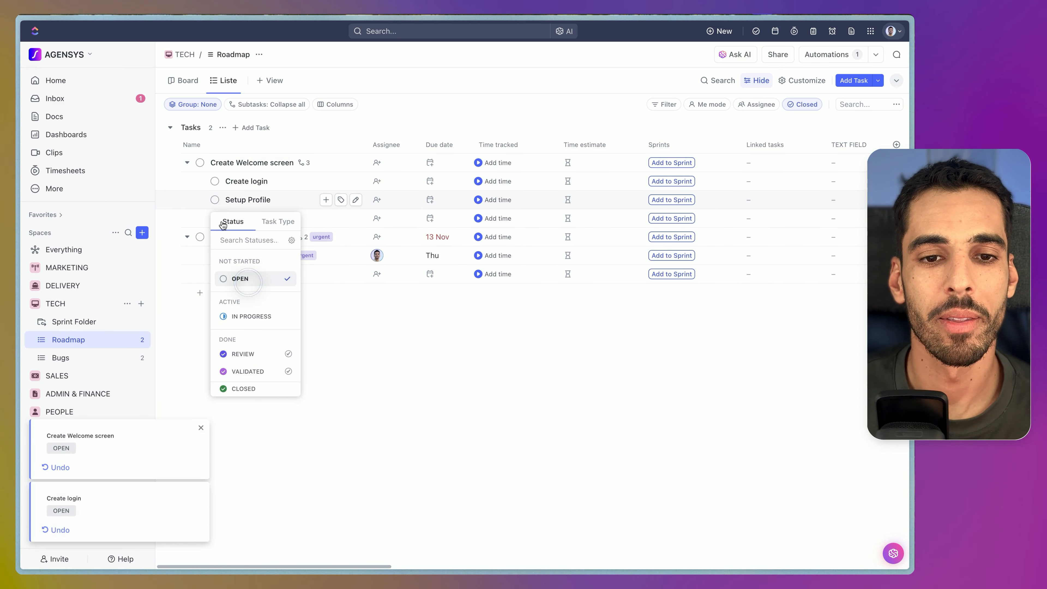
{"action": "left_click", "coordinate": [250, 299]}
{"action": "left_click", "coordinate": [251, 300]}
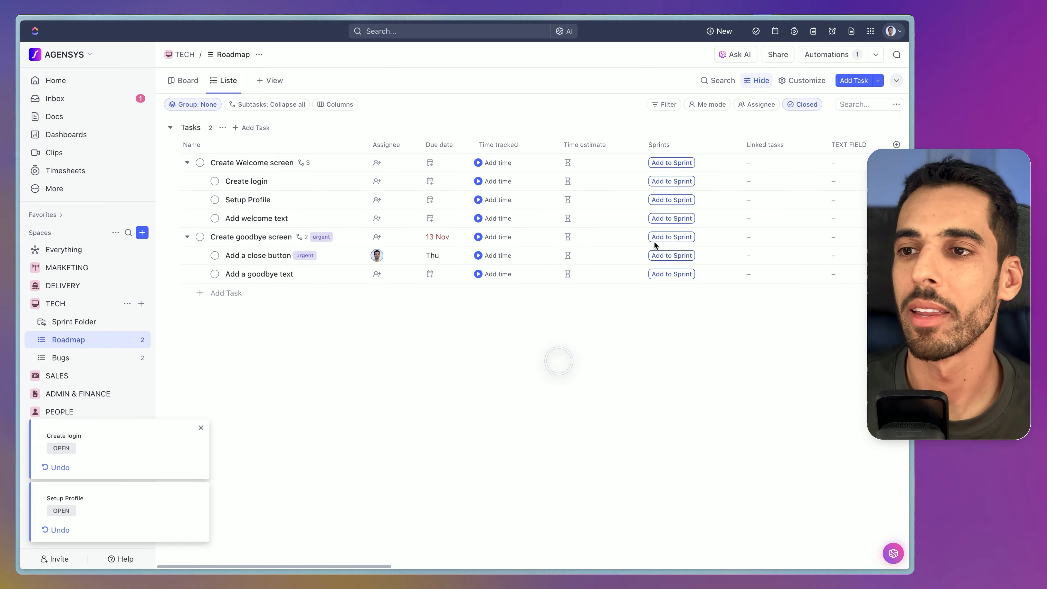
Start a new Roadmap automation and name it 'When a task is reopened → Add a label "Reopened"'.
{"action": "left_click", "coordinate": [829, 61]}
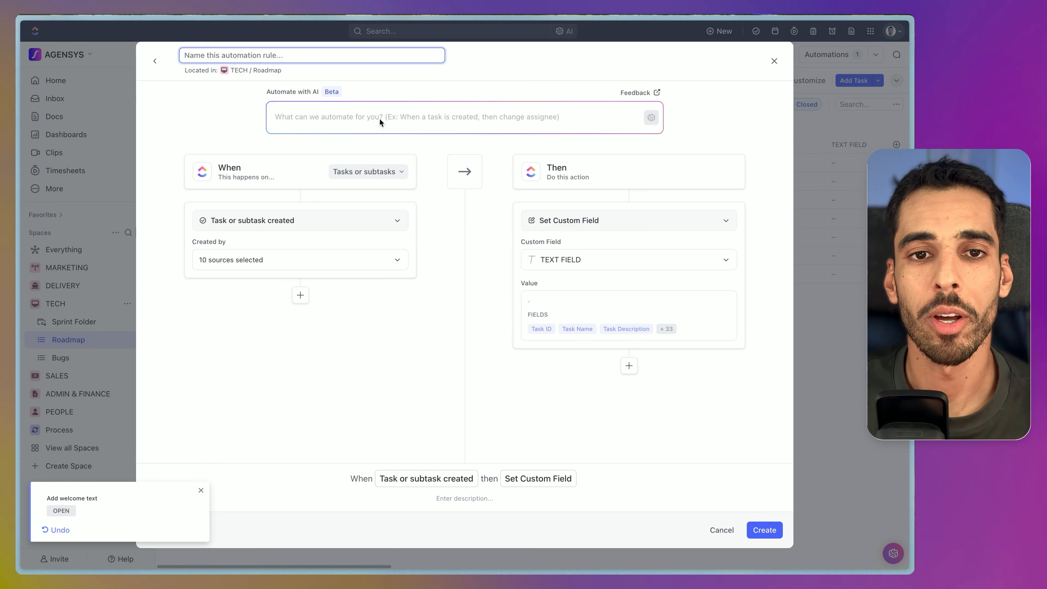
{"action": "type", "text": "When a task is reopened → Add a label \"Reopened\""}
{"action": "left_click", "coordinate": [363, 354]}
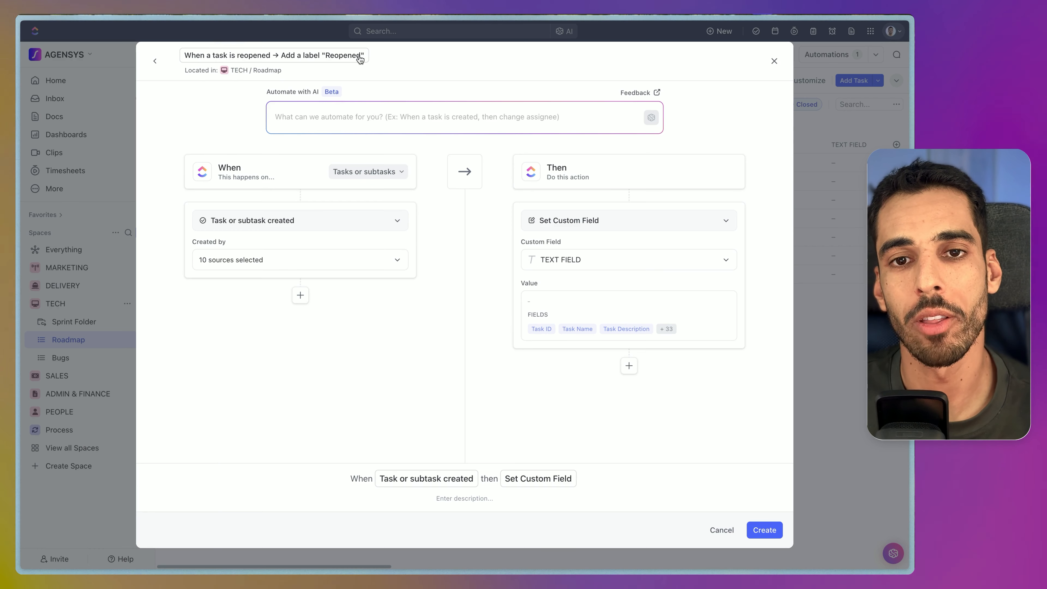
Set the trigger to Status changes from CLOSED to Any Status.
{"action": "left_click", "coordinate": [271, 221]}
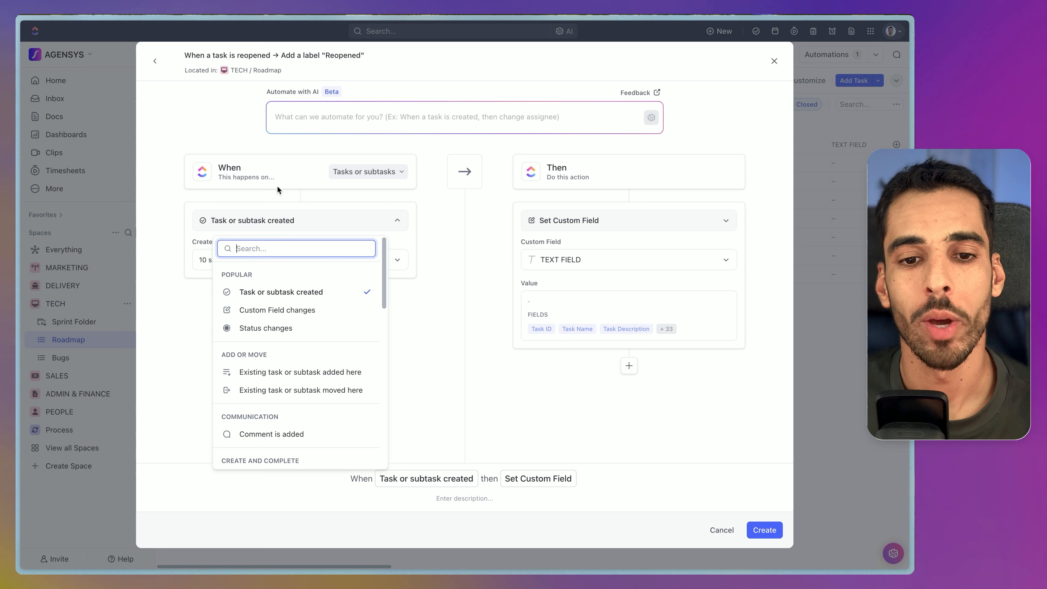
{"action": "left_click", "coordinate": [264, 327]}
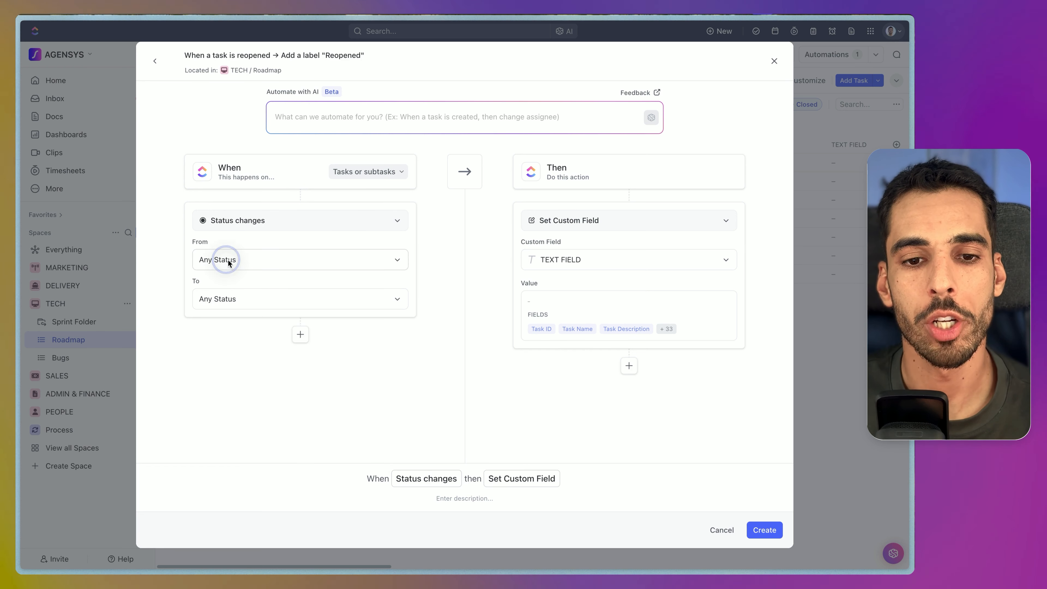
{"action": "left_click", "coordinate": [227, 260]}
{"action": "left_click", "coordinate": [316, 359]}
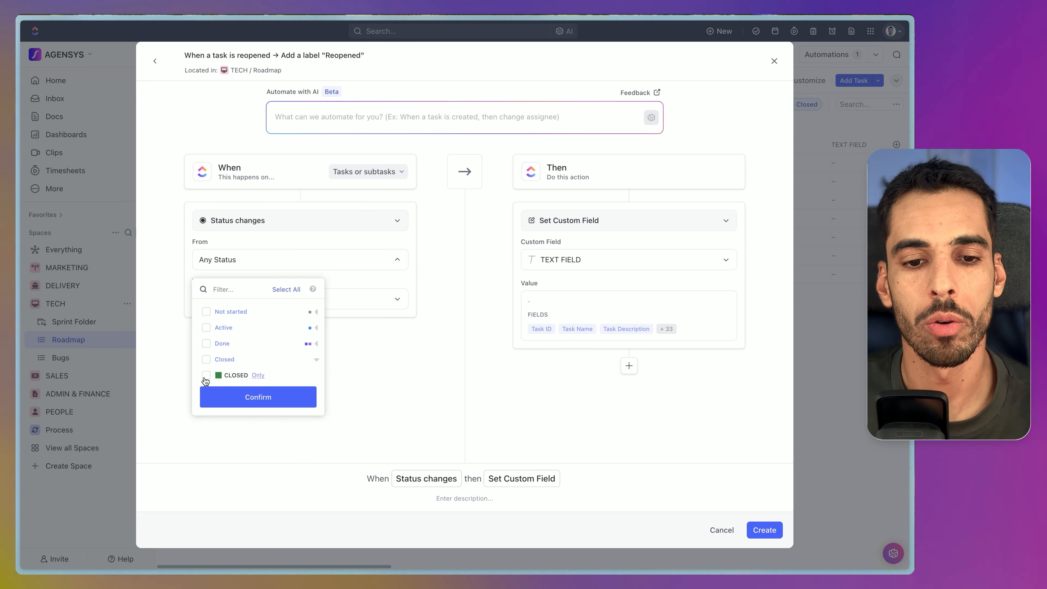
{"action": "left_click", "coordinate": [395, 374]}
{"action": "left_click", "coordinate": [258, 299]}
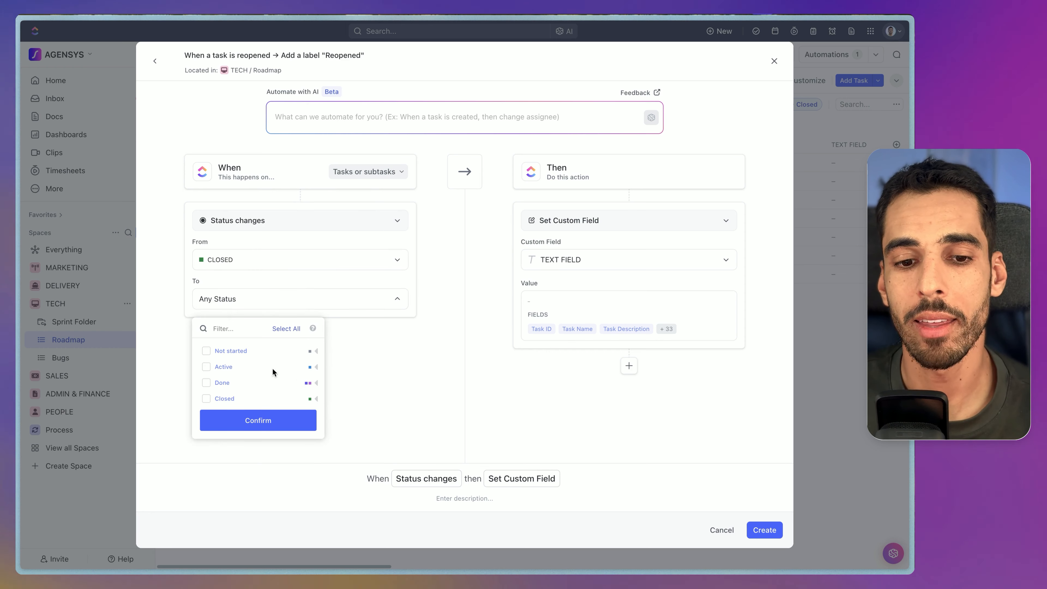
{"action": "left_click", "coordinate": [423, 352]}
Replace the Set Custom Field action with Change tags and add a new tag named "reopened".
{"action": "left_click", "coordinate": [582, 226]}
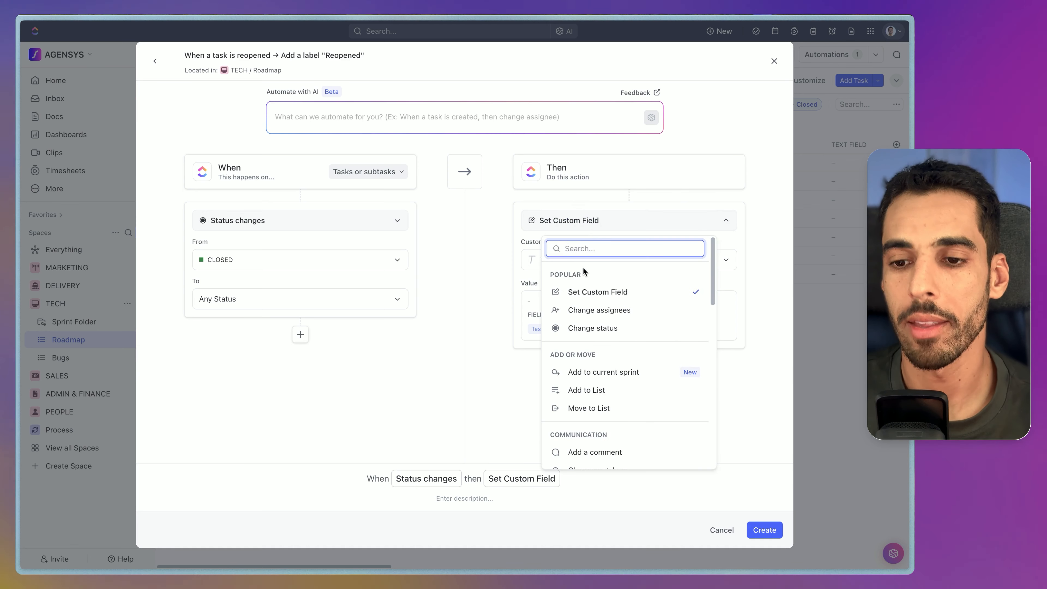
{"action": "type", "text": "ta"}
{"action": "left_click", "coordinate": [583, 295]}
{"action": "type", "text": "re"}
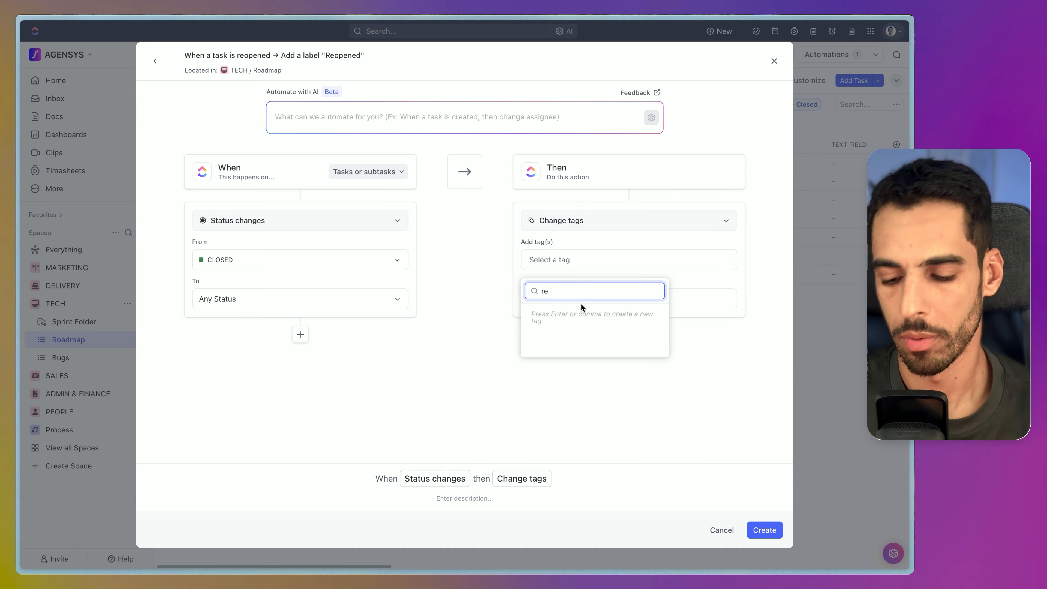
{"action": "type", "text": "opened"}
{"action": "key", "text": "Return"}
Add a condition to the trigger requiring that Tag is not any of "reopened".
{"action": "left_click", "coordinate": [300, 334]}
{"action": "scroll", "coordinate": [283, 356], "scroll_direction": "down", "scroll_amount": 1}
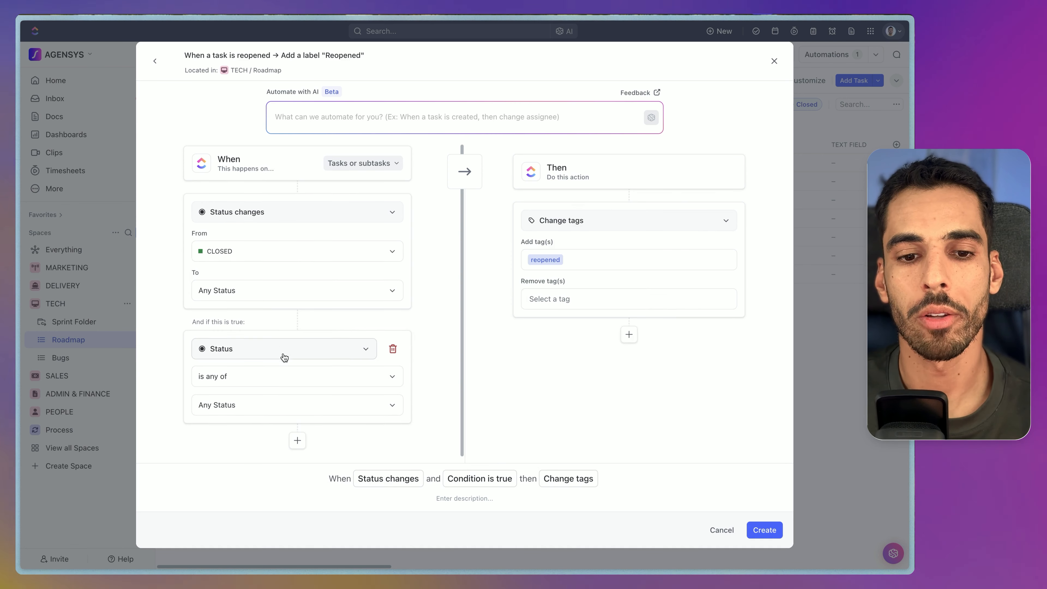
{"action": "left_click", "coordinate": [238, 352]}
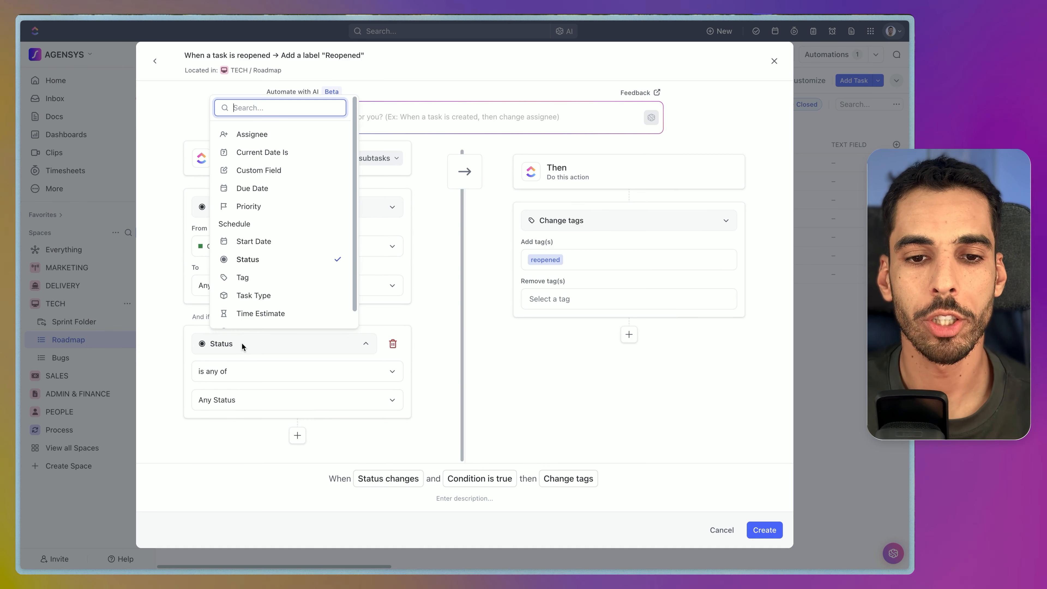
{"action": "left_click", "coordinate": [243, 277]}
{"action": "left_click", "coordinate": [217, 371]}
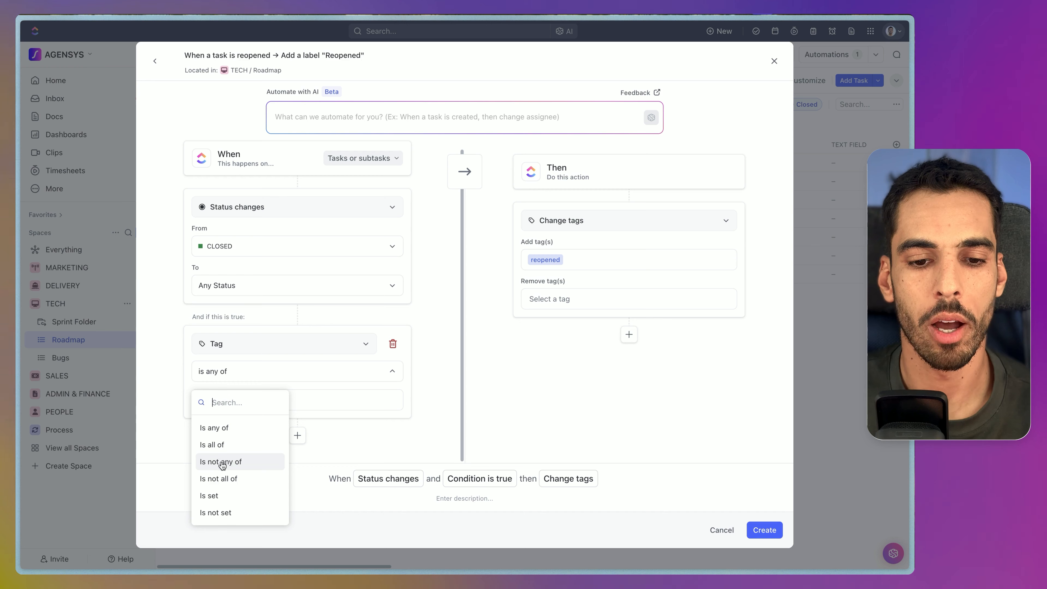
{"action": "left_click", "coordinate": [222, 462]}
{"action": "left_click", "coordinate": [222, 402]}
{"action": "left_click", "coordinate": [225, 455]}
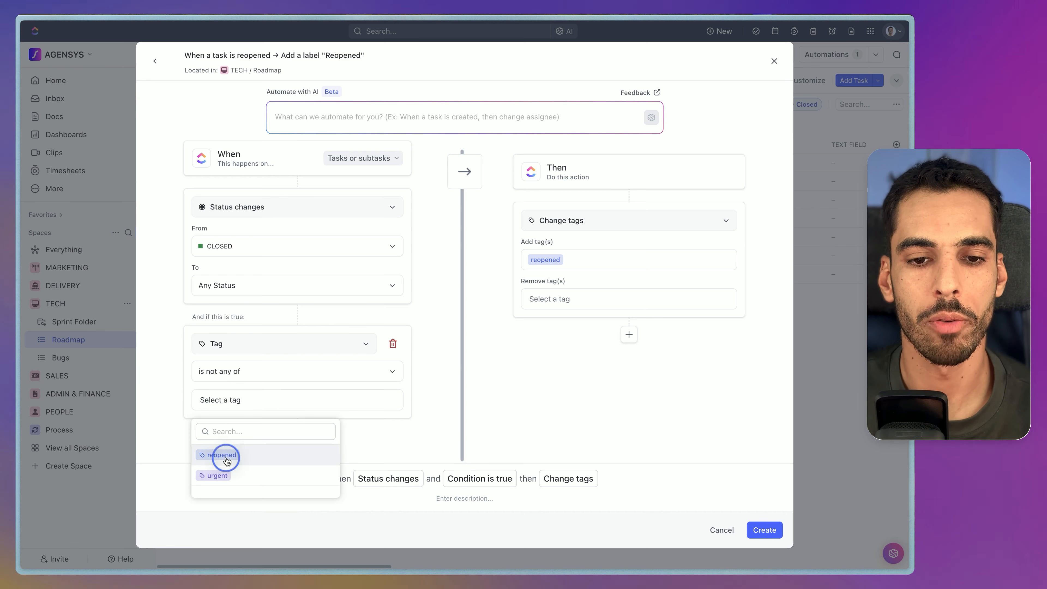
Create the reopened-task automation for the Roadmap list and close the automations manager.
{"action": "left_click", "coordinate": [478, 407]}
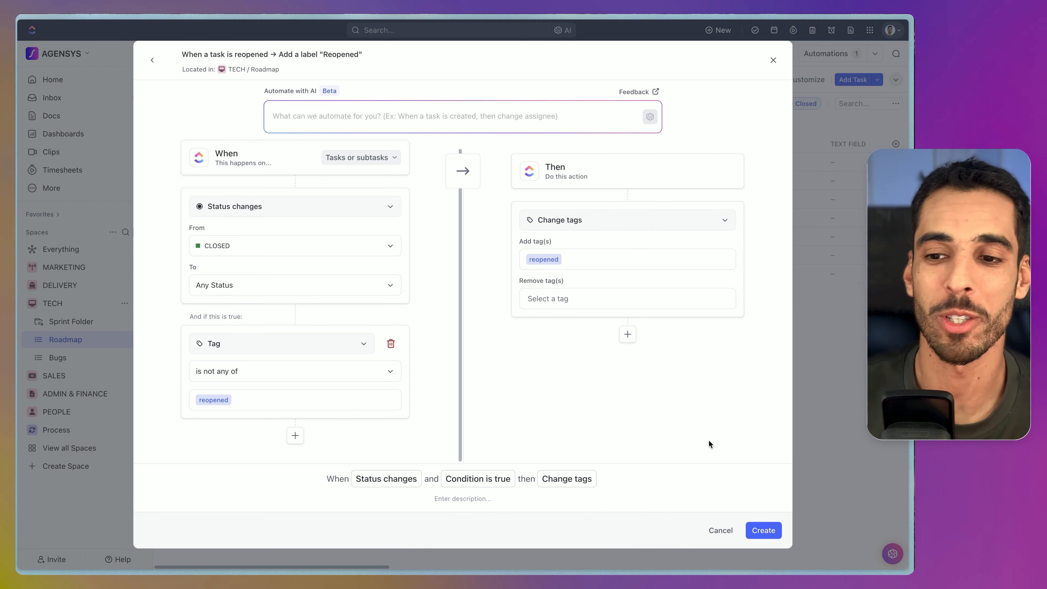
{"action": "left_click", "coordinate": [766, 530]}
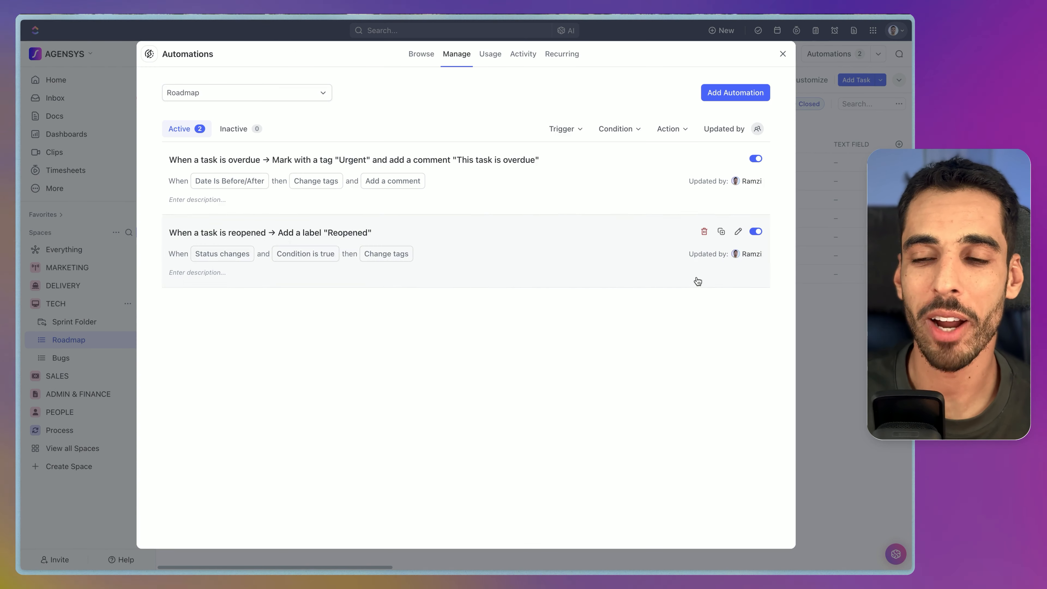
{"action": "left_click", "coordinate": [783, 55]}
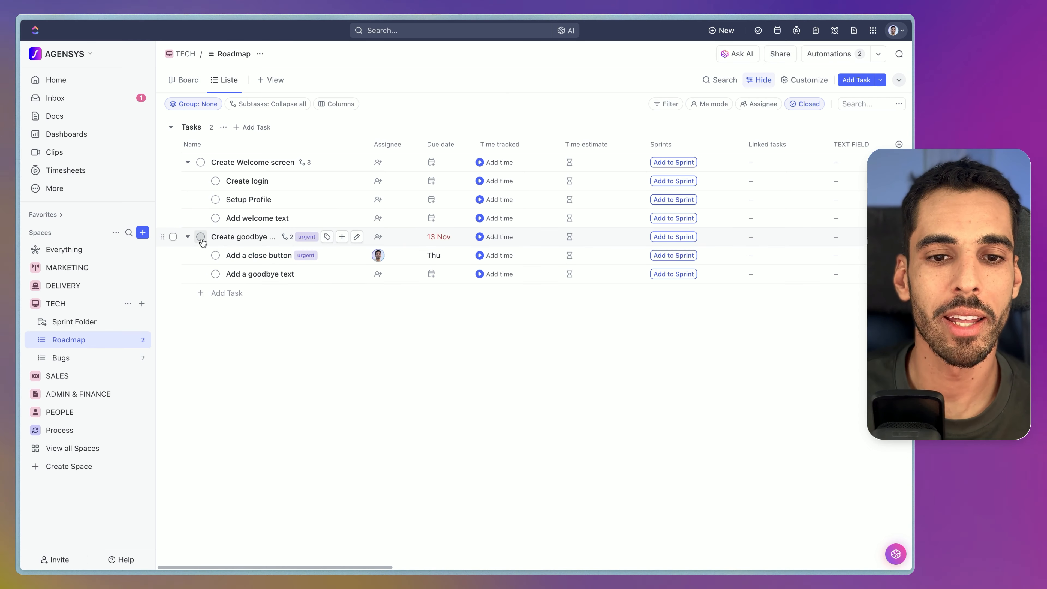
Set the "Add a close button" subtask to CLOSED and then change it to IN PROGRESS to test the automation.
{"action": "left_click", "coordinate": [215, 255]}
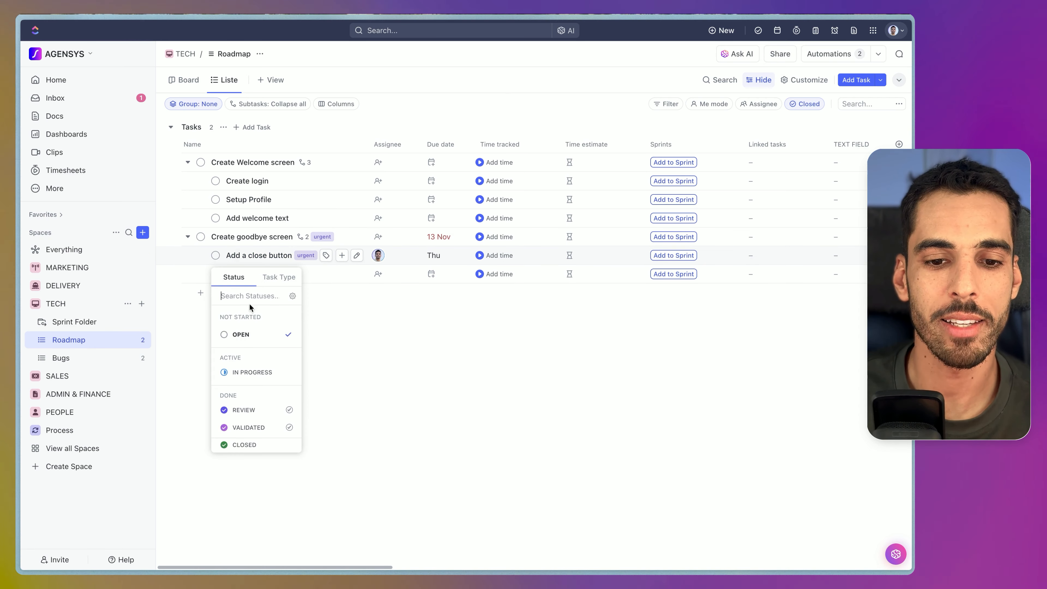
{"action": "left_click", "coordinate": [247, 445]}
{"action": "left_click", "coordinate": [215, 255]}
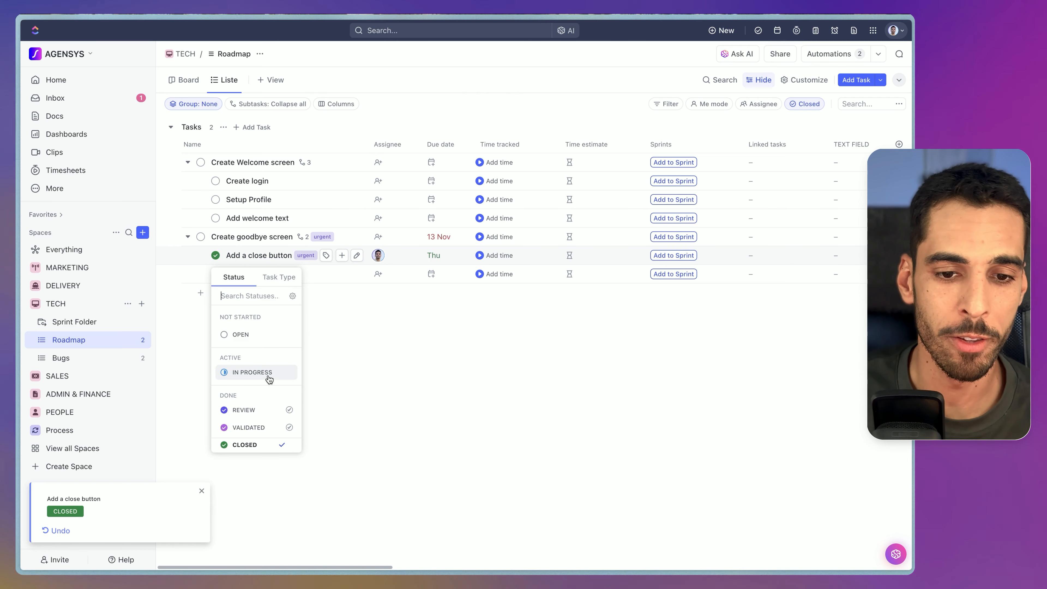
{"action": "left_click", "coordinate": [269, 373]}
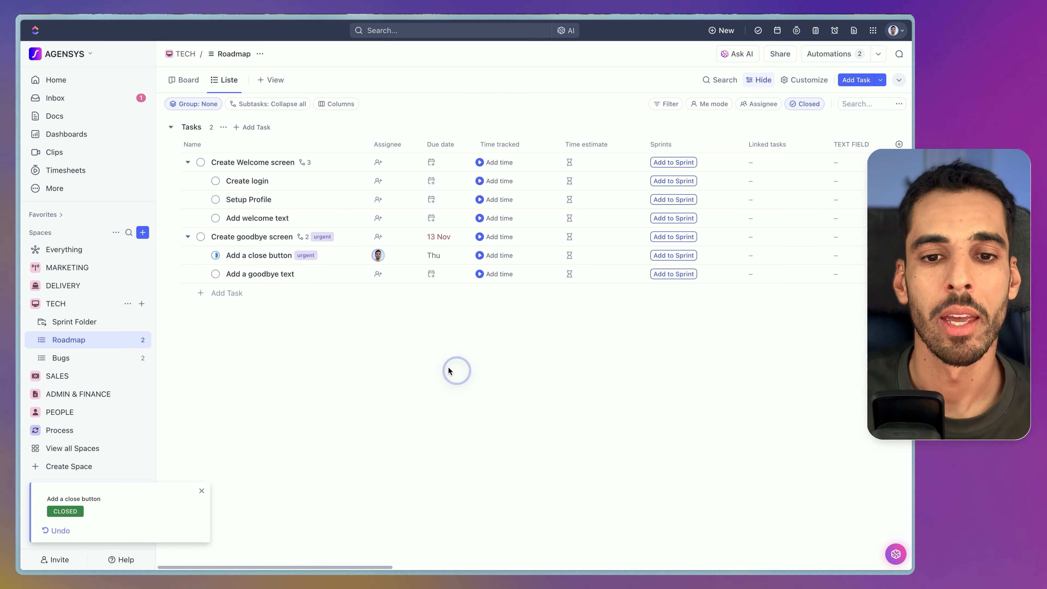
Close the "Add welcome text" subtask and the parent task "Create Welcome screen" together with all its subtasks.
{"action": "left_click", "coordinate": [215, 218]}
{"action": "left_click", "coordinate": [260, 406]}
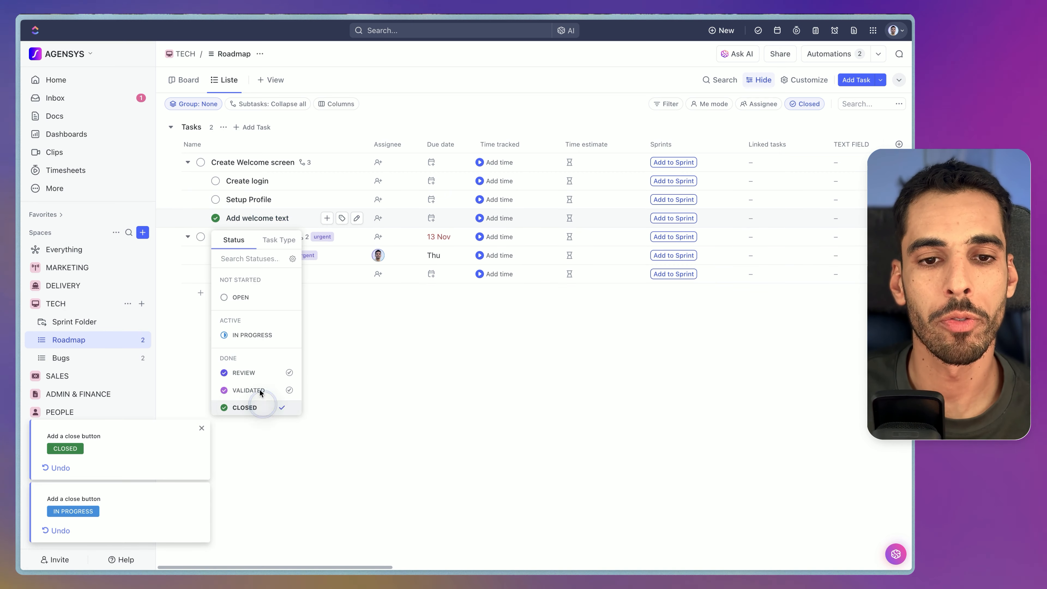
{"action": "left_click", "coordinate": [200, 162]}
{"action": "left_click", "coordinate": [236, 350]}
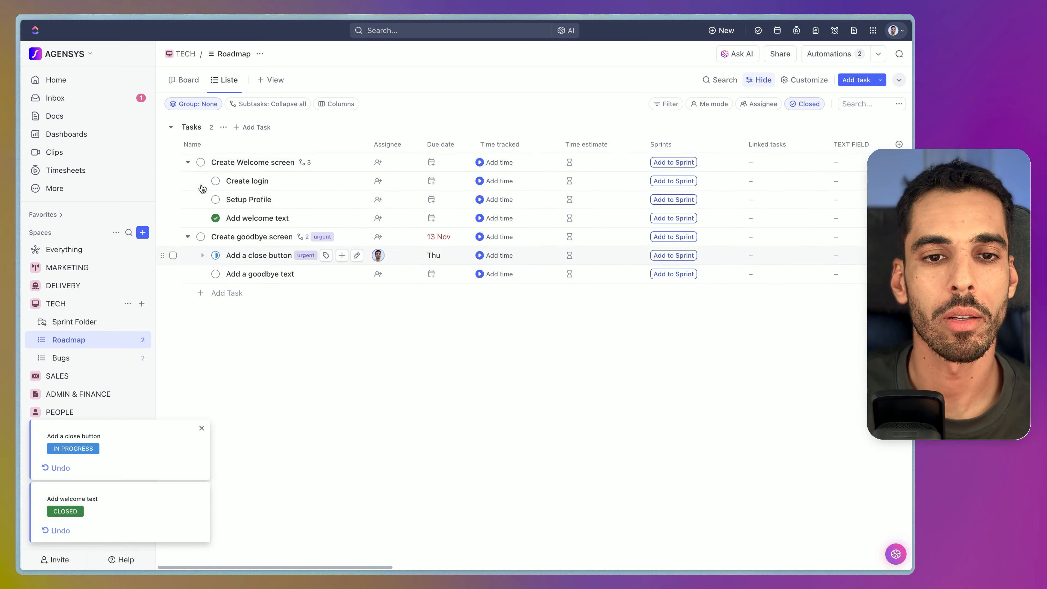
{"action": "left_click", "coordinate": [591, 166]}
Set "Create Welcome screen" and its subtasks "Add welcome text", "Setup Profile" and "Create login" back to OPEN.
{"action": "left_click", "coordinate": [200, 162]}
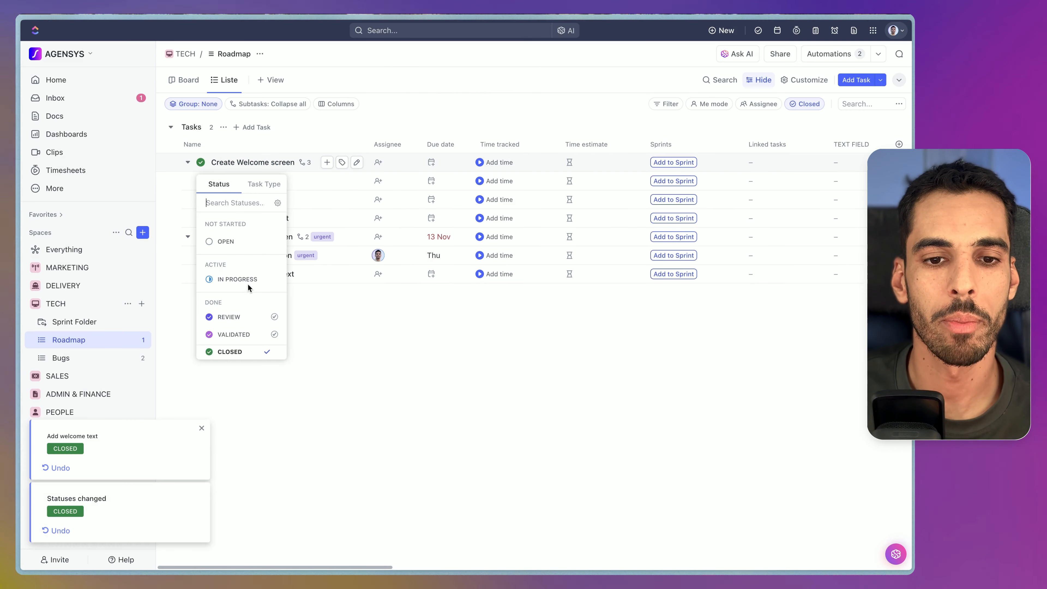
{"action": "left_click", "coordinate": [231, 241]}
{"action": "left_click", "coordinate": [215, 218]}
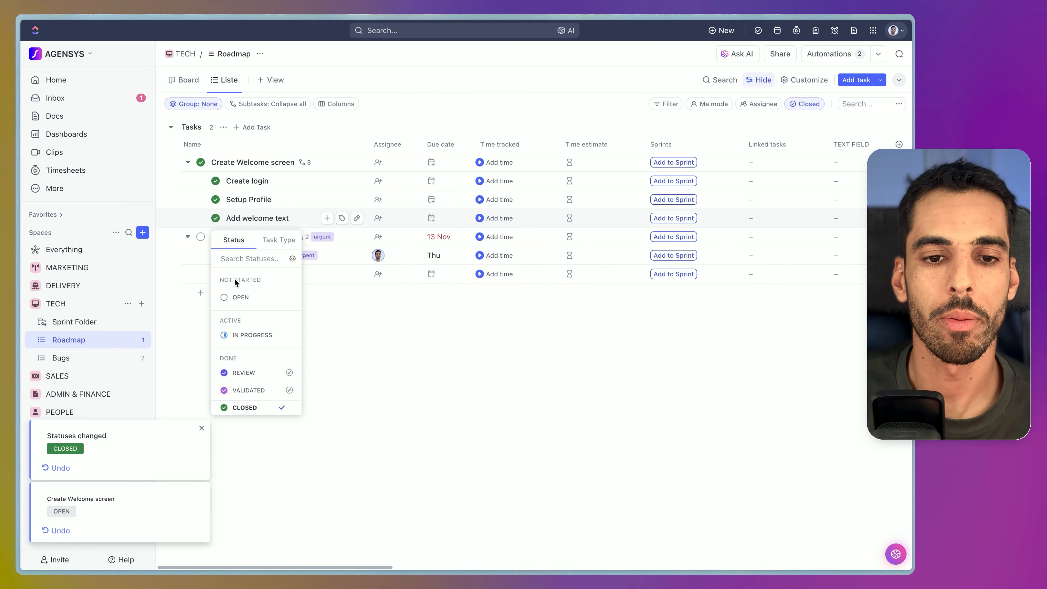
{"action": "left_click", "coordinate": [254, 301]}
{"action": "left_click", "coordinate": [215, 201]}
{"action": "left_click", "coordinate": [247, 282]}
{"action": "left_click", "coordinate": [215, 182]}
{"action": "left_click", "coordinate": [248, 264]}
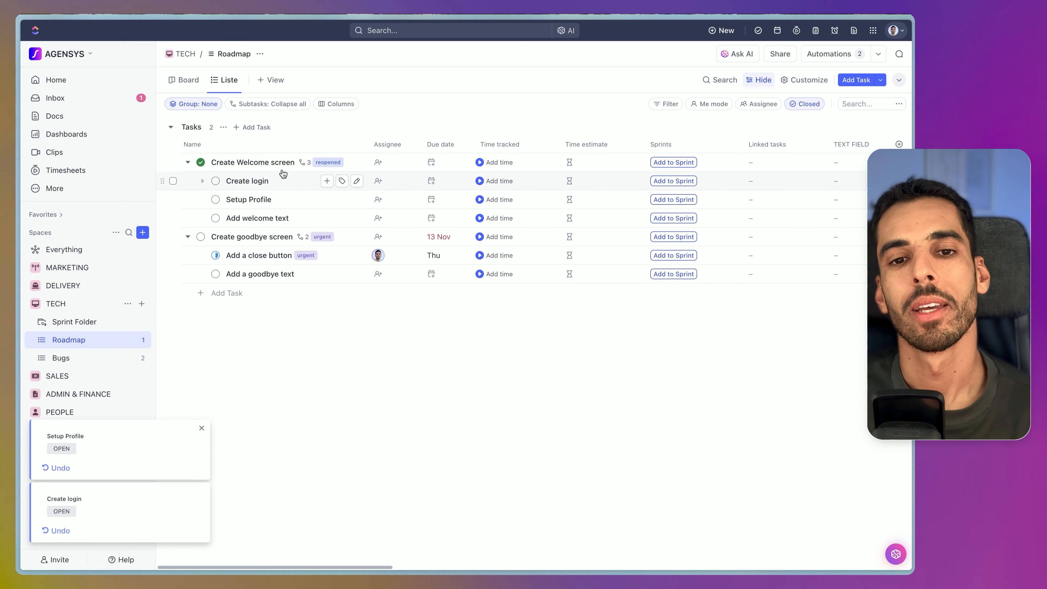
Expand "Create goodbye screen" and set it to CLOSED together with its subtasks.
{"action": "left_click", "coordinate": [247, 184]}
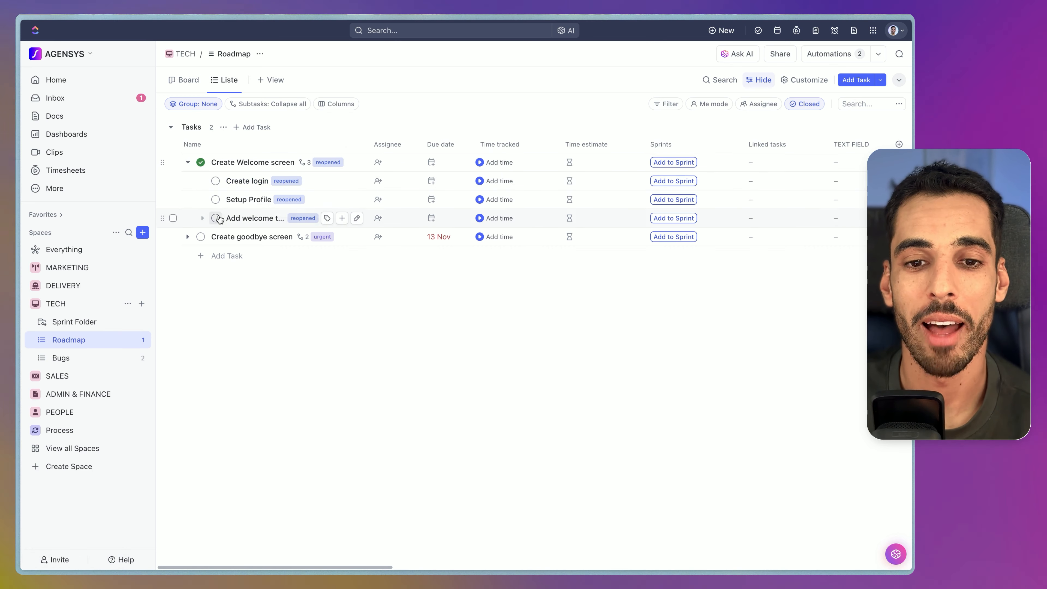
{"action": "left_click", "coordinate": [188, 237]}
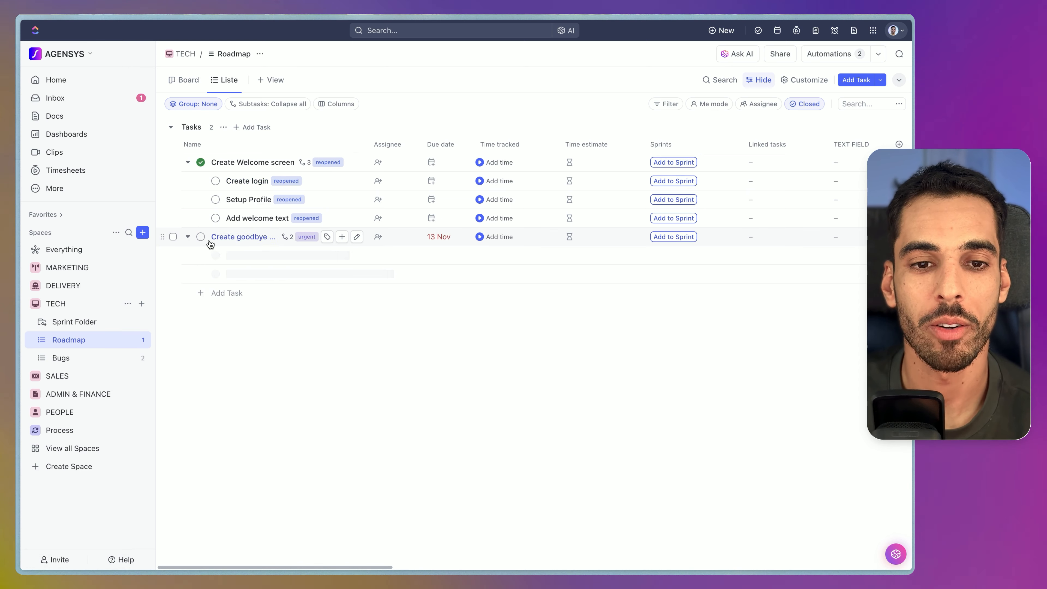
{"action": "left_click", "coordinate": [200, 236]}
{"action": "left_click", "coordinate": [240, 433]}
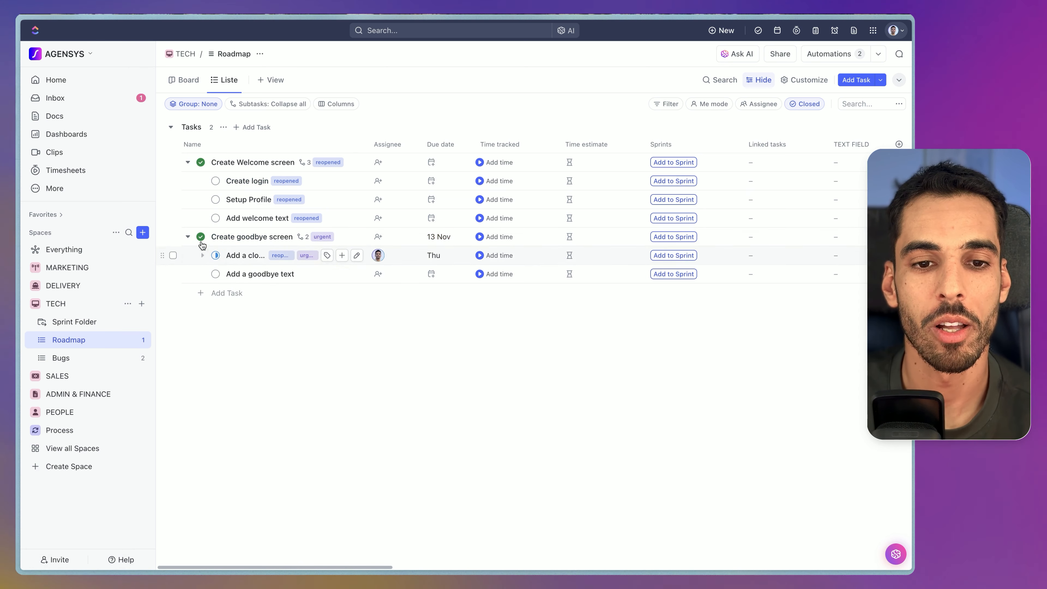
{"action": "left_click", "coordinate": [557, 173]}
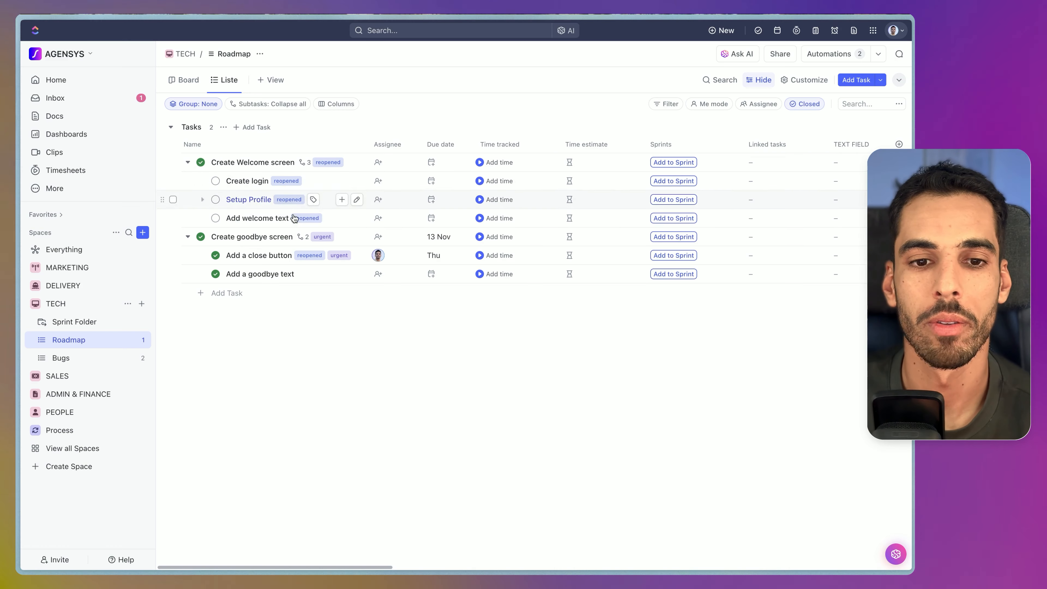
Set "Create goodbye screen" to OPEN, check the task's tags and activity, and close its details.
{"action": "left_click", "coordinate": [200, 237]}
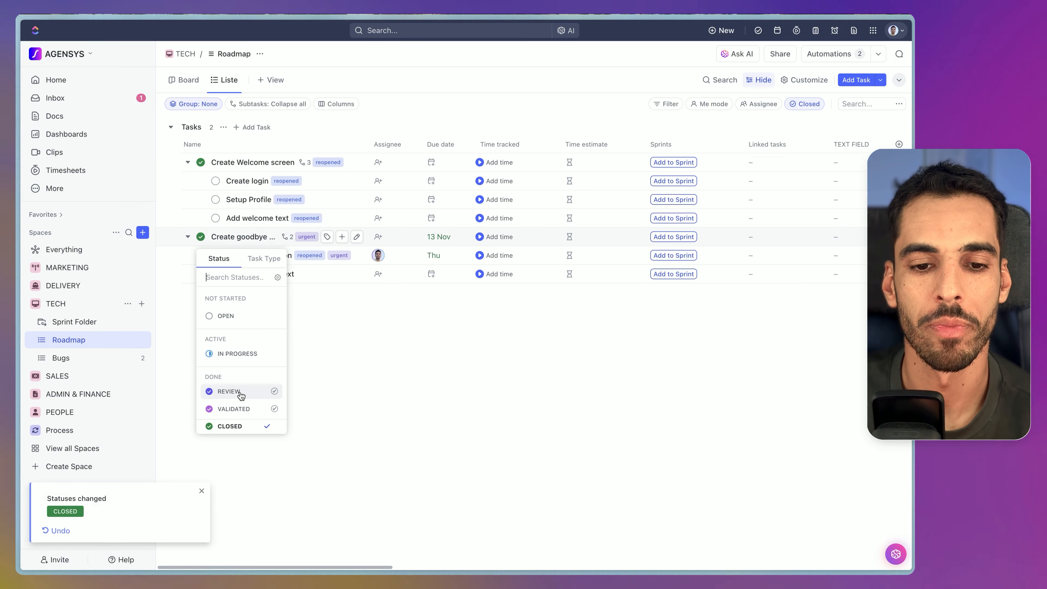
{"action": "left_click", "coordinate": [224, 316]}
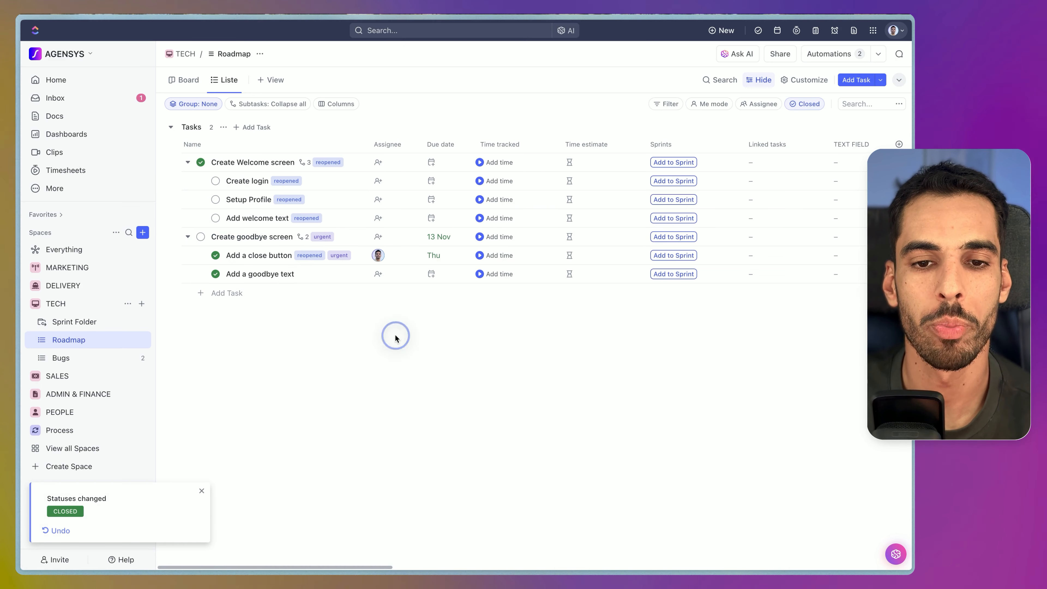
{"action": "left_click", "coordinate": [249, 236]}
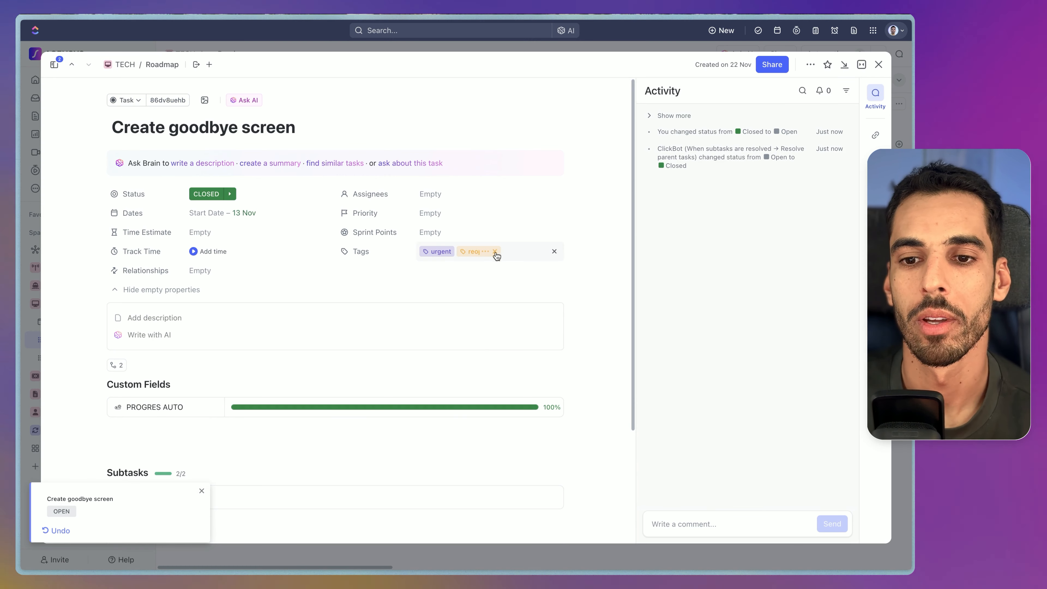
{"action": "key", "text": "Escape"}
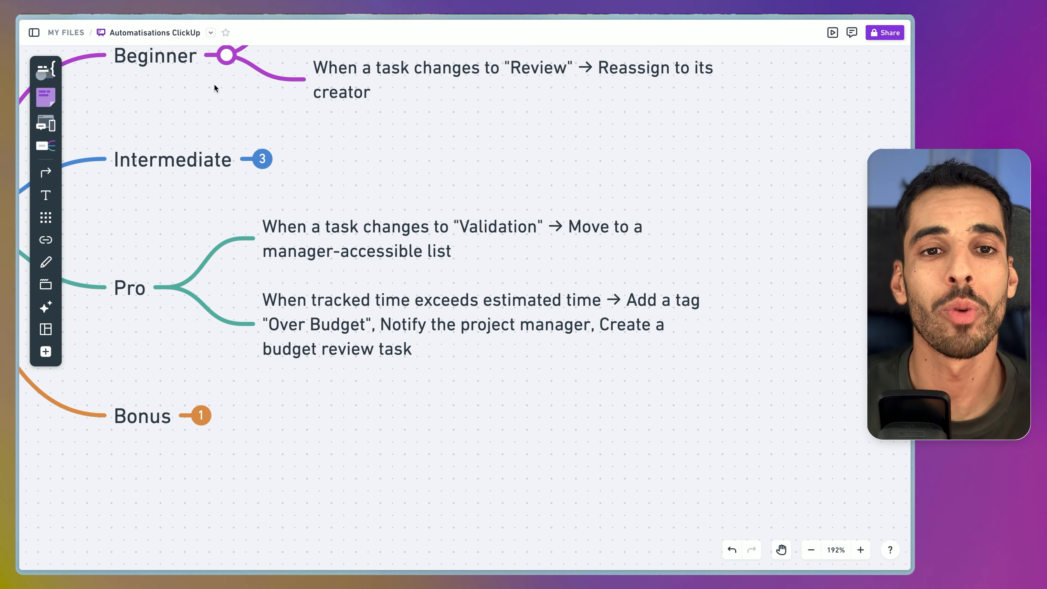
Switch to the "Automatisations ClickUp" mind map, collapse the Beginner branch and read the Pro automation for the "Validation" status.
{"action": "left_click", "coordinate": [226, 54]}
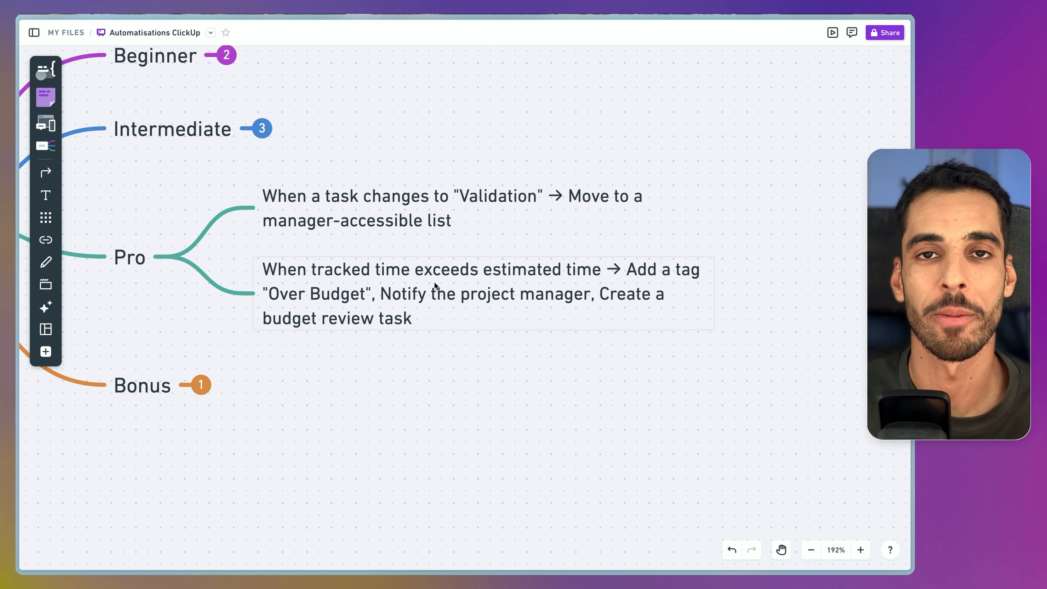
{"action": "left_click", "coordinate": [347, 217]}
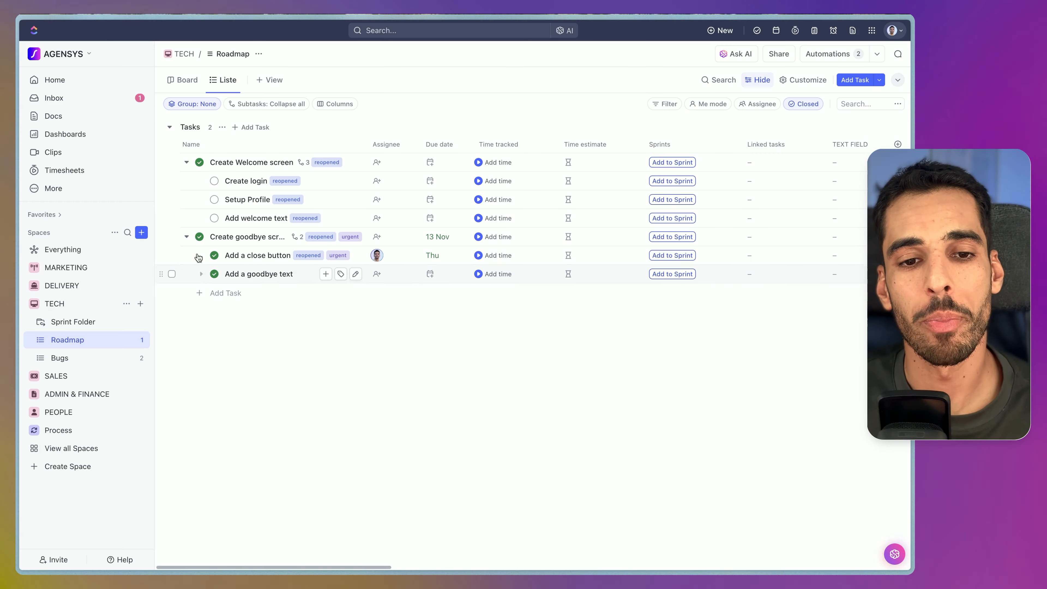
Back in ClickUp, set "Create goodbye screen" and its subtasks "Add a close button" and "Add a goodbye text" to OPEN.
{"action": "left_click", "coordinate": [200, 236]}
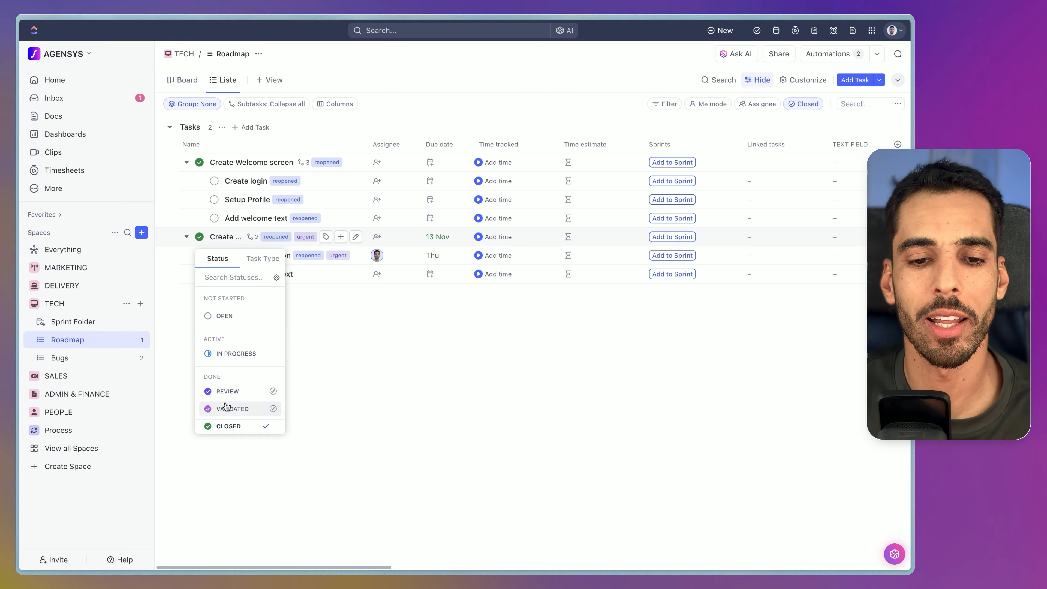
{"action": "left_click", "coordinate": [232, 317]}
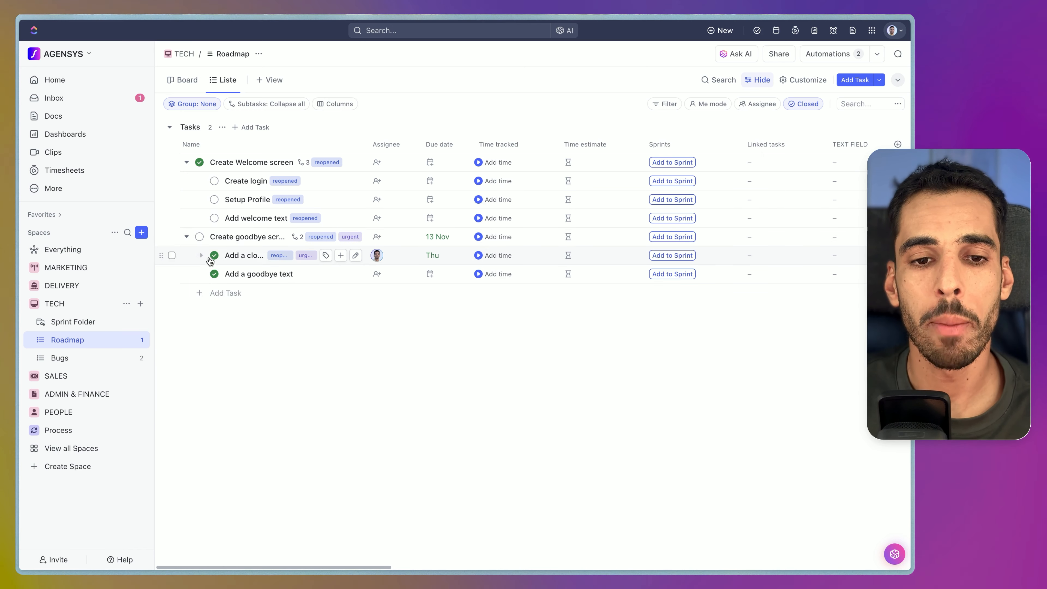
{"action": "left_click", "coordinate": [212, 258]}
{"action": "left_click", "coordinate": [230, 336]}
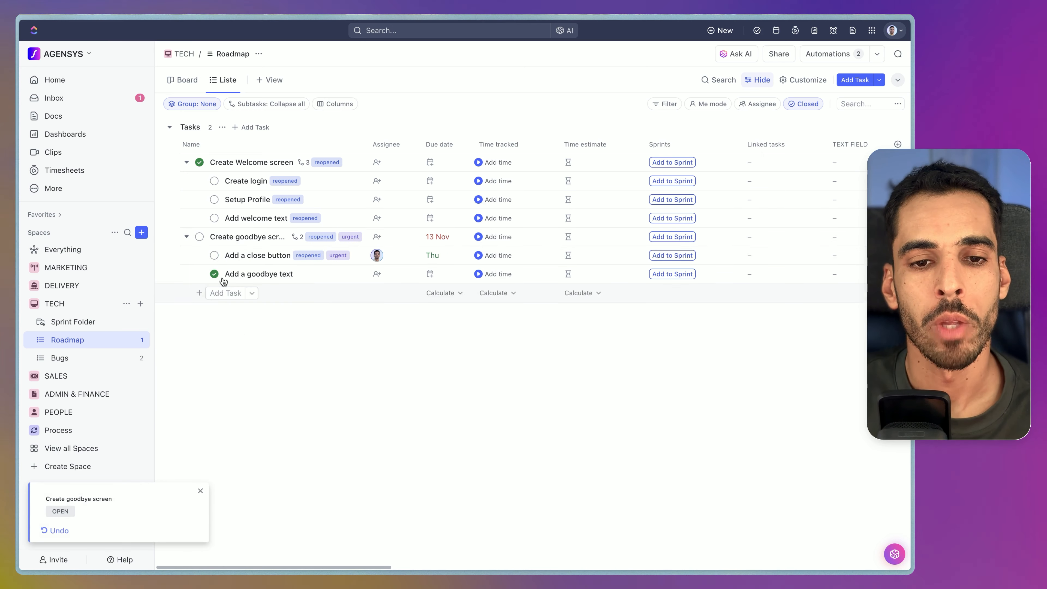
{"action": "left_click", "coordinate": [214, 274]}
Open the Bugs list and view the statuses available for the task "Bug on the screen".
{"action": "left_click", "coordinate": [82, 360]}
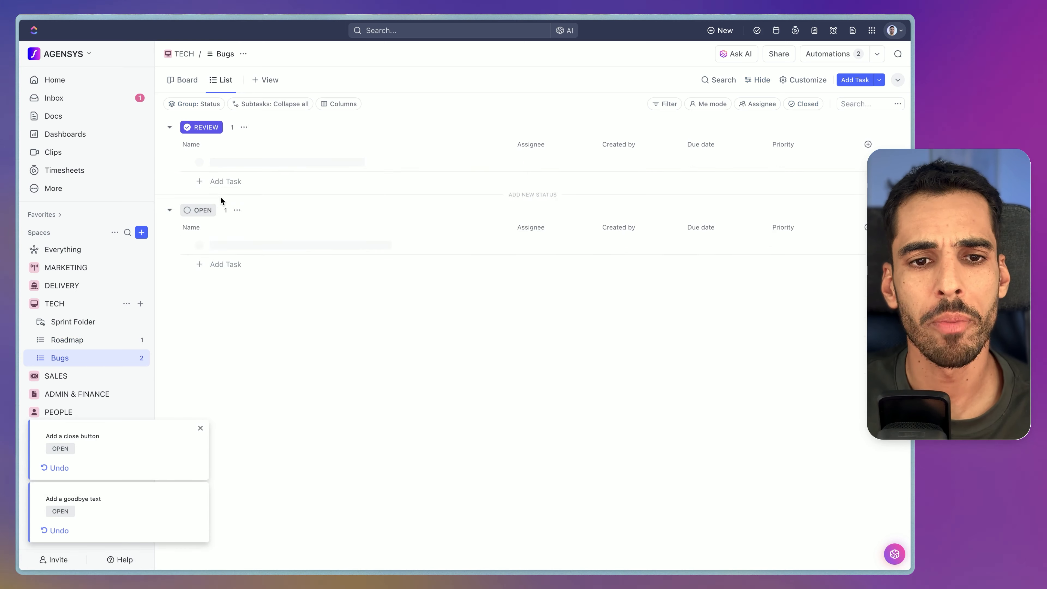
{"action": "left_click", "coordinate": [199, 162]}
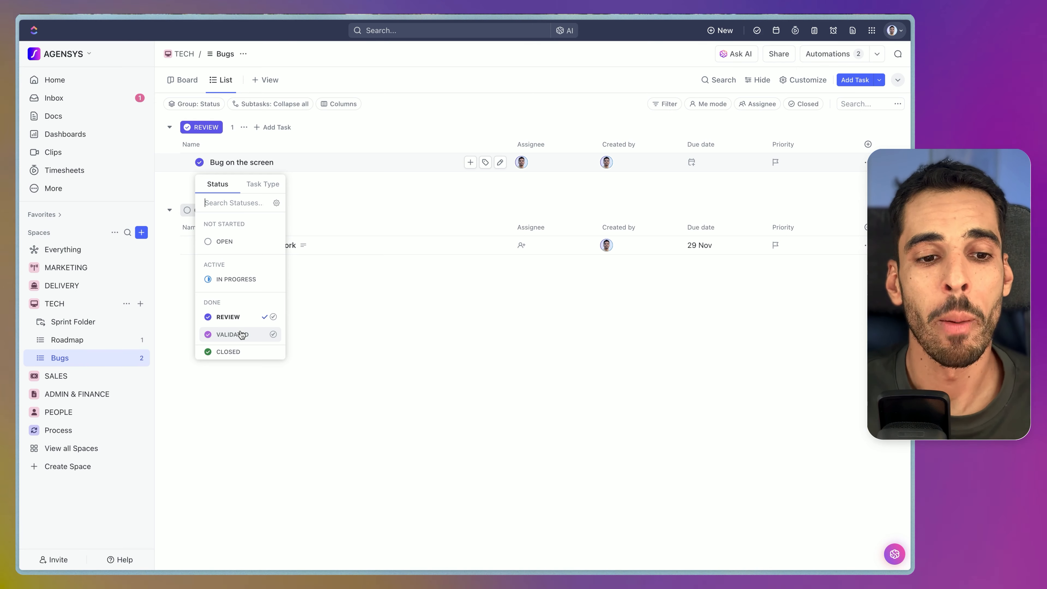
{"action": "left_click", "coordinate": [141, 306]}
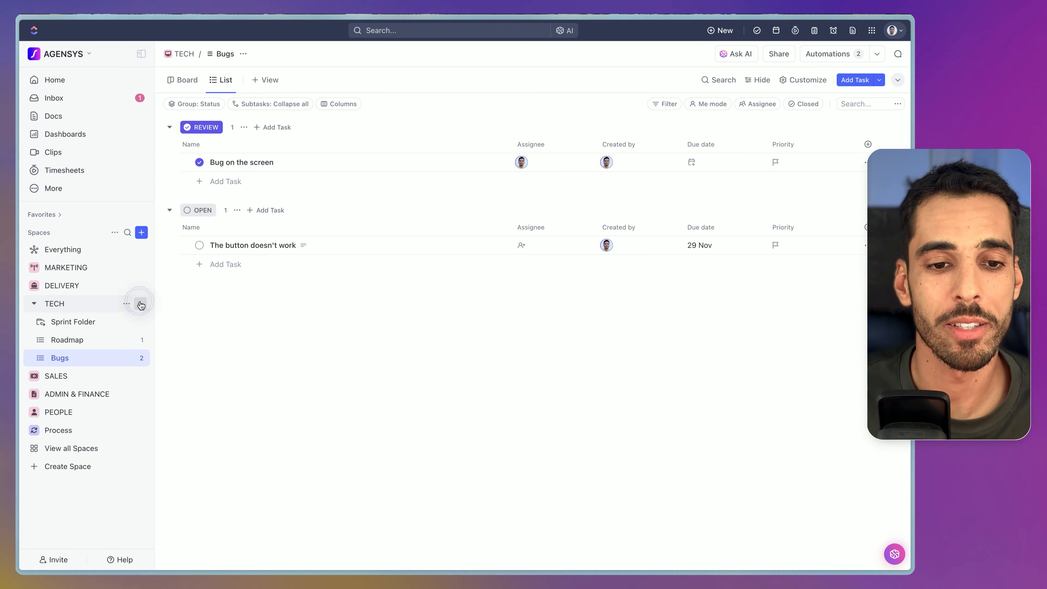
Create a new list named "Bug validation" in the TECH space.
{"action": "left_click", "coordinate": [141, 306]}
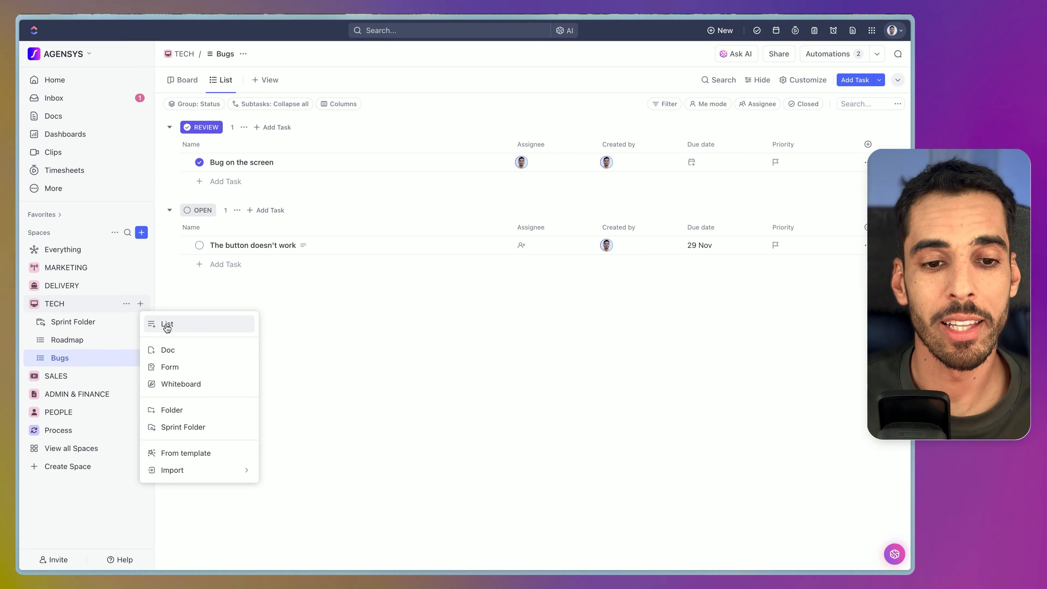
{"action": "left_click", "coordinate": [166, 326]}
{"action": "type", "text": "Bu"}
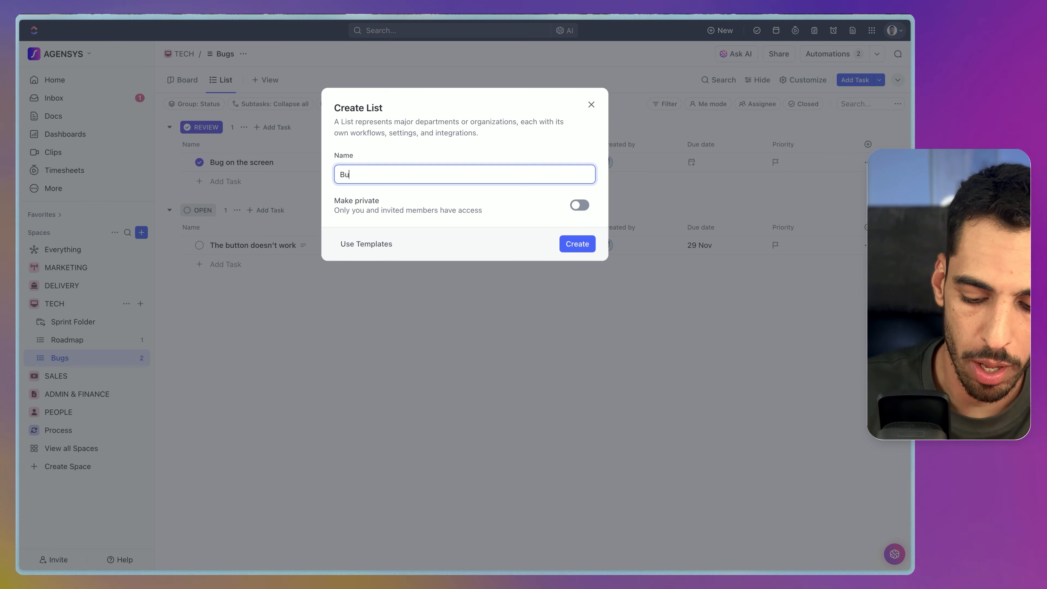
{"action": "type", "text": "g validati"}
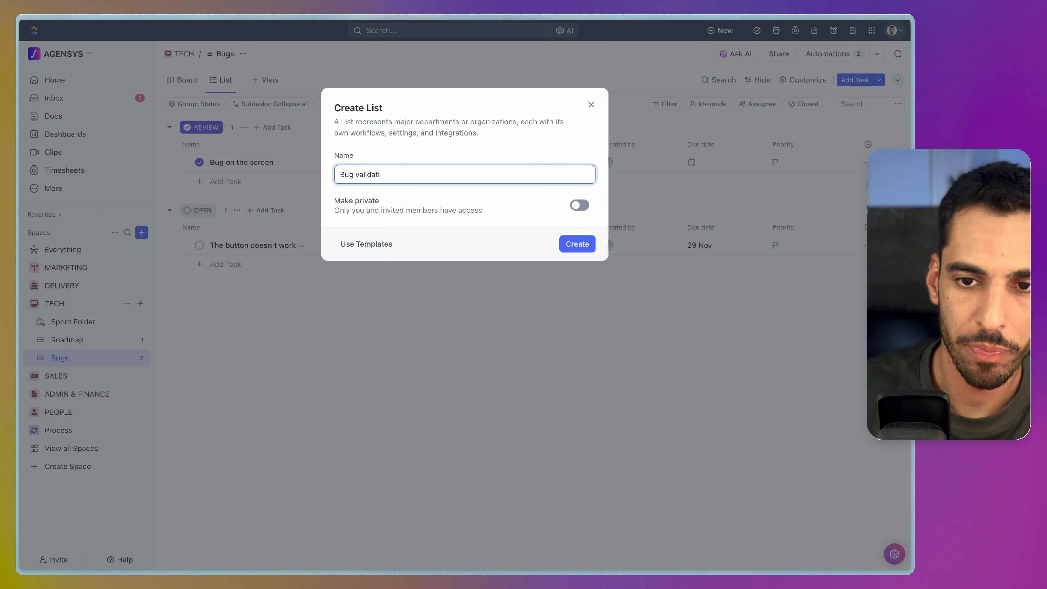
{"action": "type", "text": "on"}
{"action": "key", "text": "Return"}
Open the "Bug validation" list and bring up its sharing and permissions settings.
{"action": "right_click", "coordinate": [87, 377]}
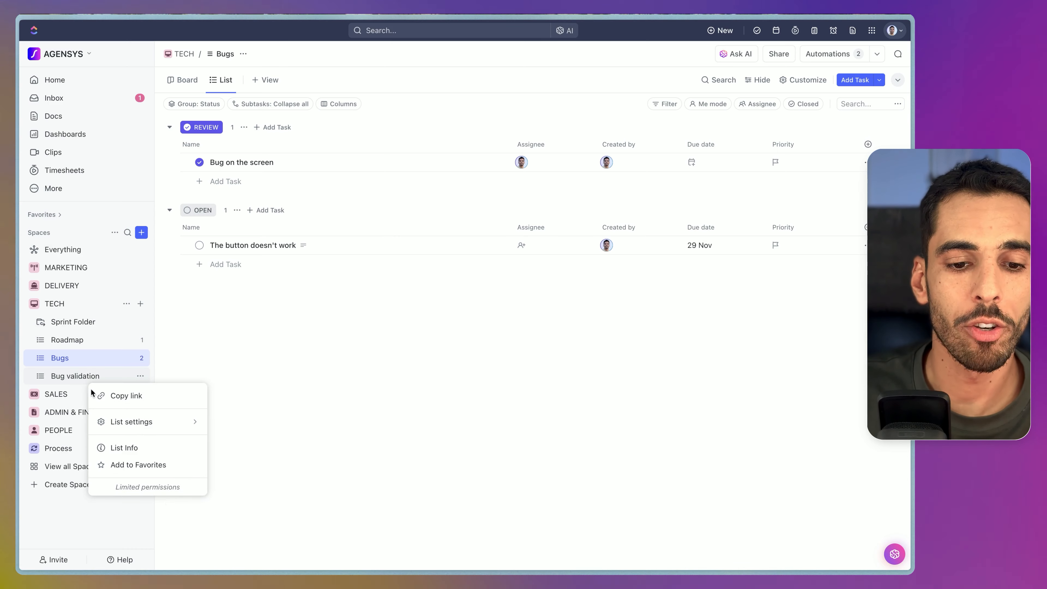
{"action": "left_click", "coordinate": [144, 373]}
{"action": "right_click", "coordinate": [100, 379]}
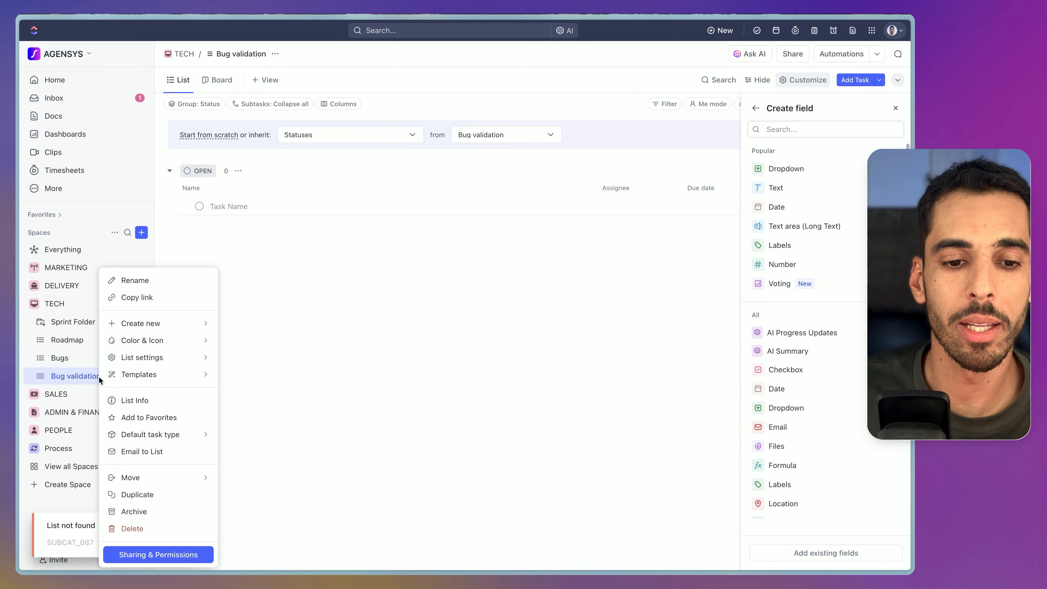
{"action": "left_click", "coordinate": [153, 554]}
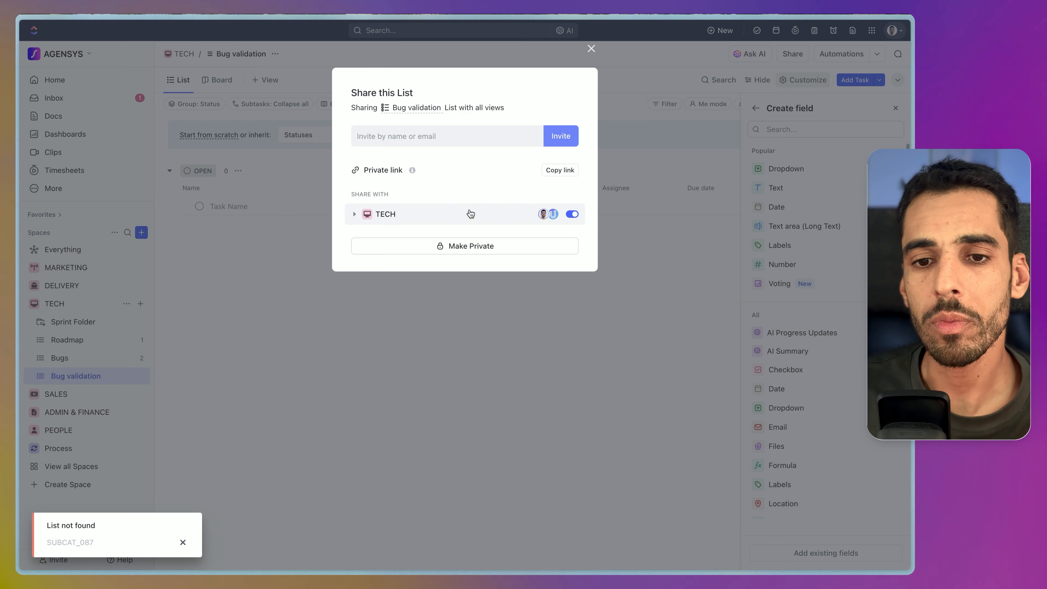
Share the "Bug validation" list with two managers among the workspace members, giving each View only permission.
{"action": "left_click", "coordinate": [490, 214]}
{"action": "left_click", "coordinate": [440, 136]}
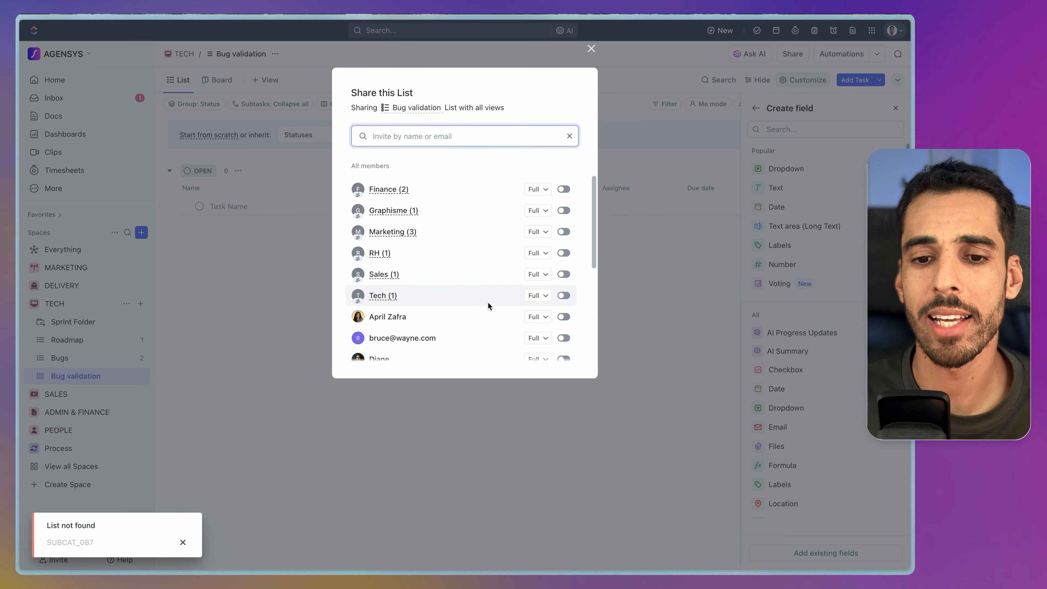
{"action": "scroll", "coordinate": [494, 314], "scroll_direction": "down", "scroll_amount": 5}
{"action": "left_click", "coordinate": [546, 215]}
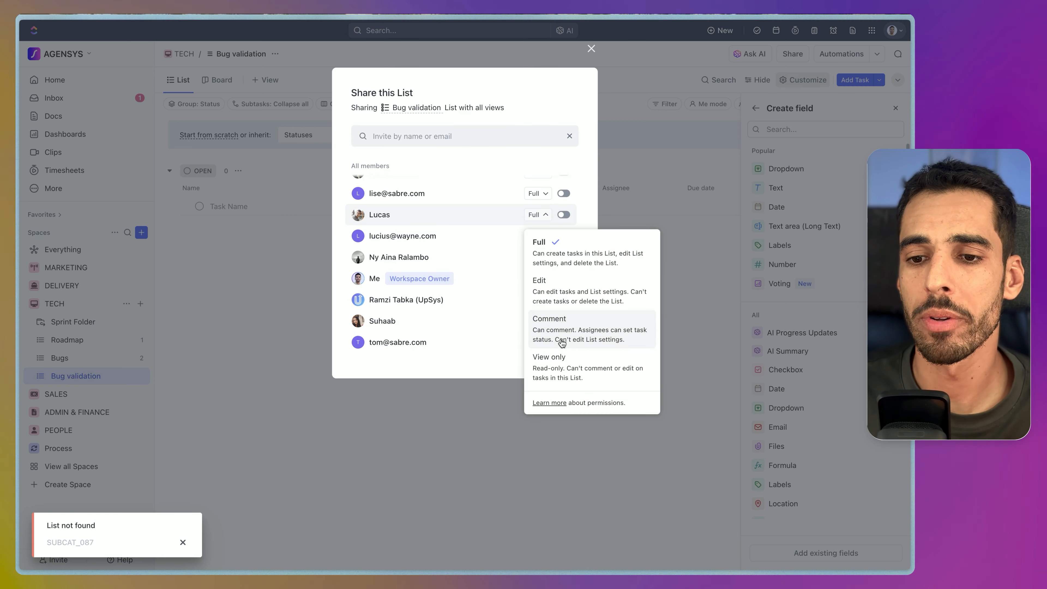
{"action": "left_click", "coordinate": [562, 355]}
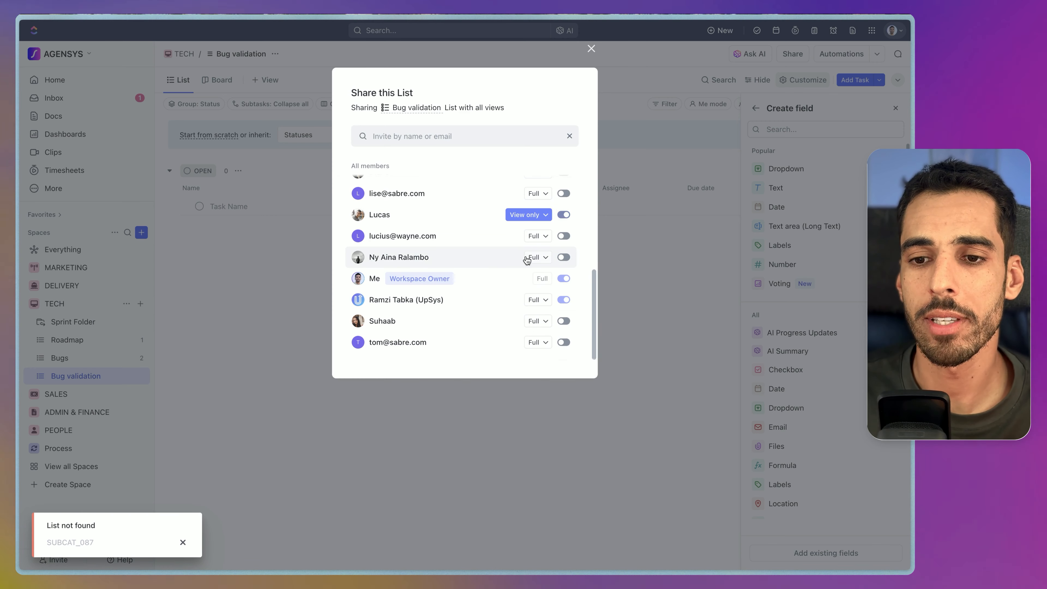
{"action": "scroll", "coordinate": [530, 256], "scroll_direction": "up", "scroll_amount": 1}
{"action": "left_click", "coordinate": [534, 202]}
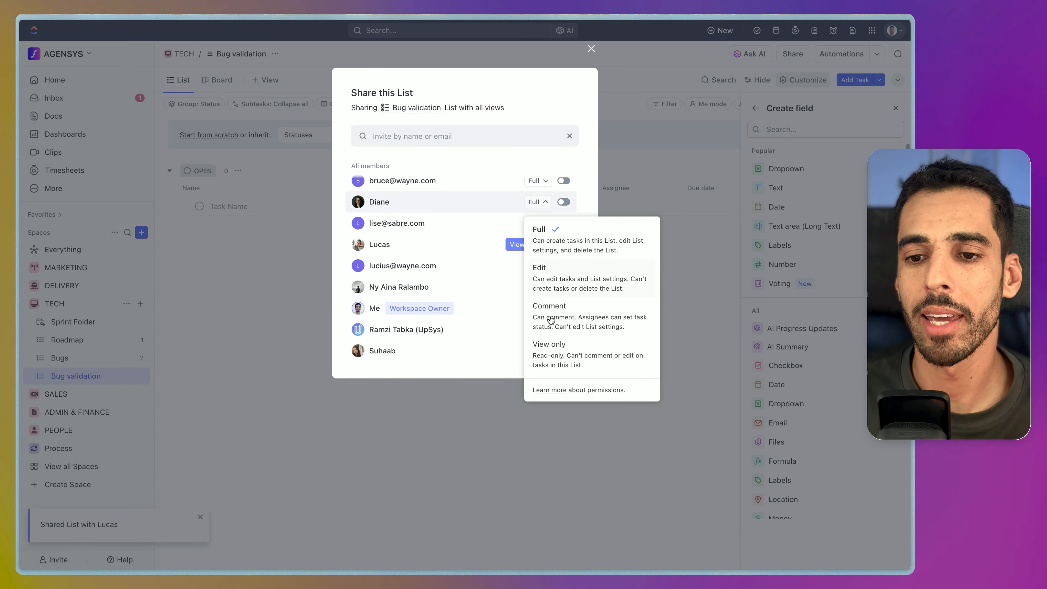
{"action": "left_click", "coordinate": [554, 343]}
{"action": "left_click", "coordinate": [591, 51]}
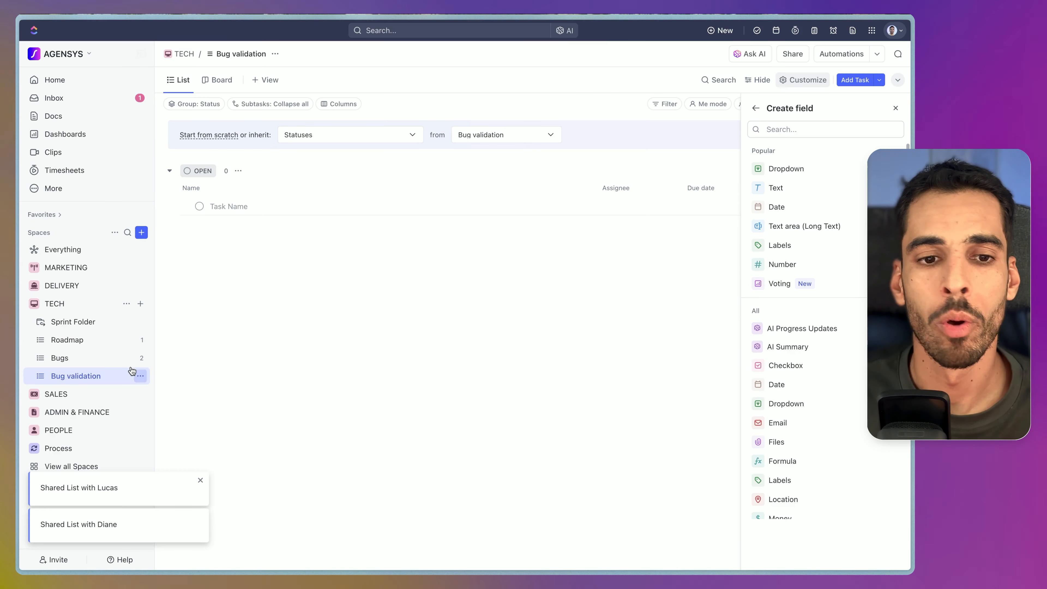
Return to the Bugs list and check the status options of "Bug on the screen" without changing them.
{"action": "left_click", "coordinate": [88, 356]}
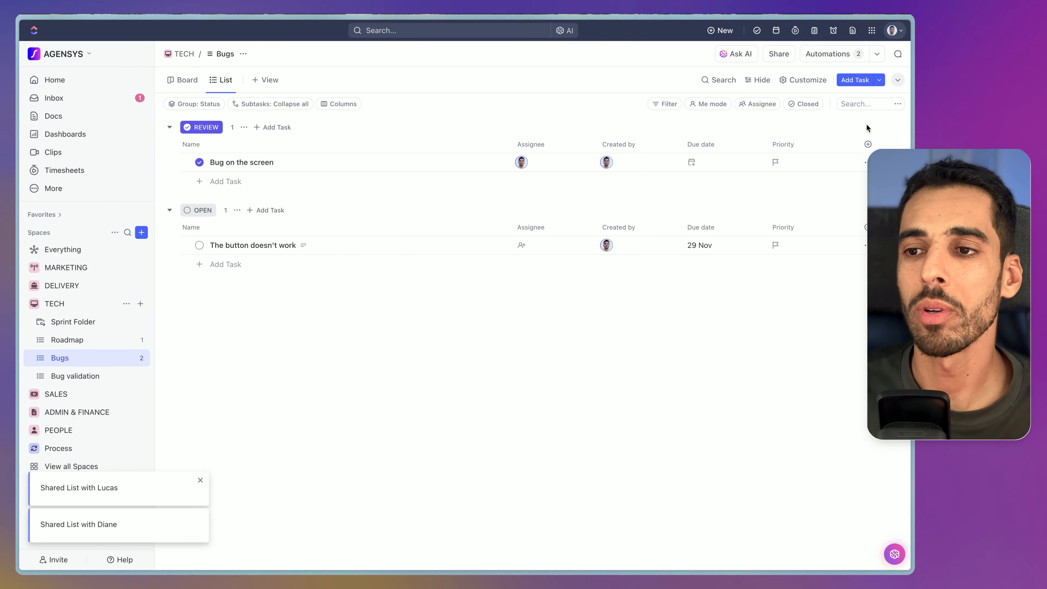
{"action": "left_click", "coordinate": [199, 162]}
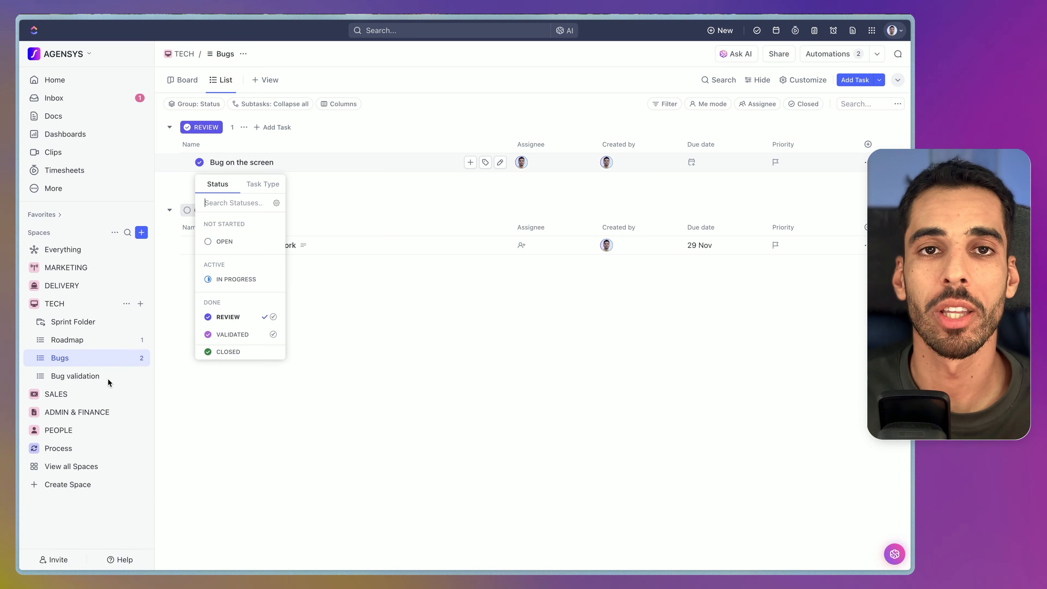
{"action": "left_click", "coordinate": [486, 446]}
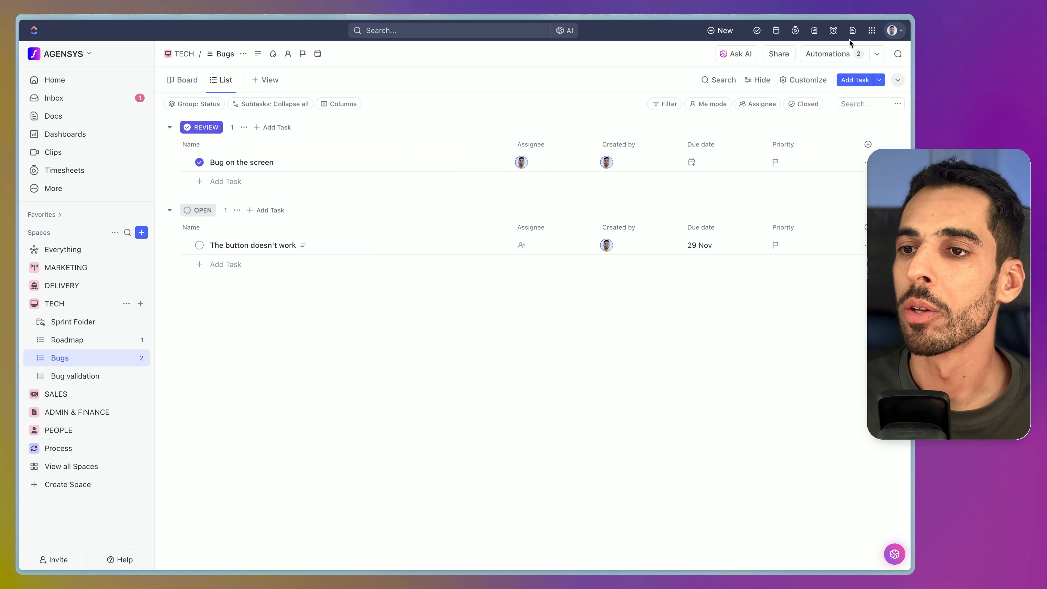
Add an automation to the Bugs list named 'When a task changes to "Validation" → Move to a manager-accessible list'.
{"action": "left_click", "coordinate": [833, 54]}
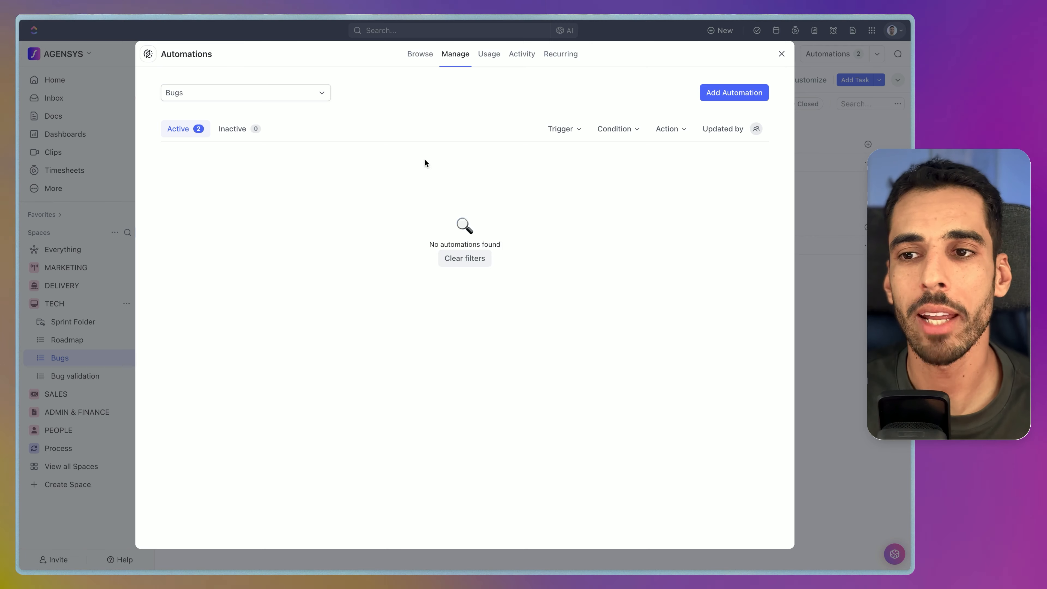
{"action": "left_click", "coordinate": [724, 93]}
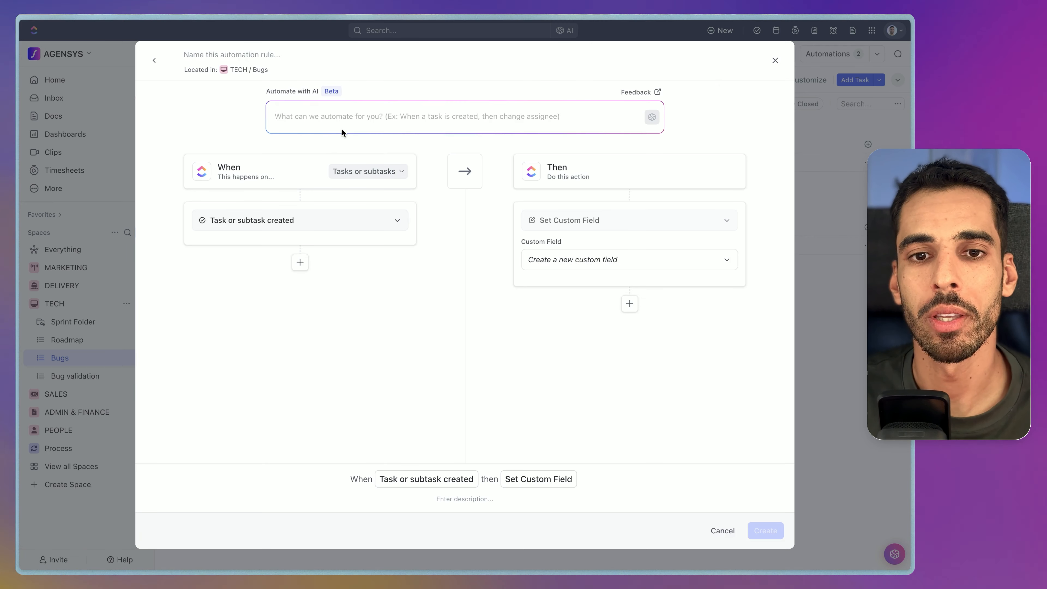
{"action": "left_click", "coordinate": [234, 53]}
{"action": "type", "text": "When a task changes to \"Validation\" → Move to a manager-accessible list"}
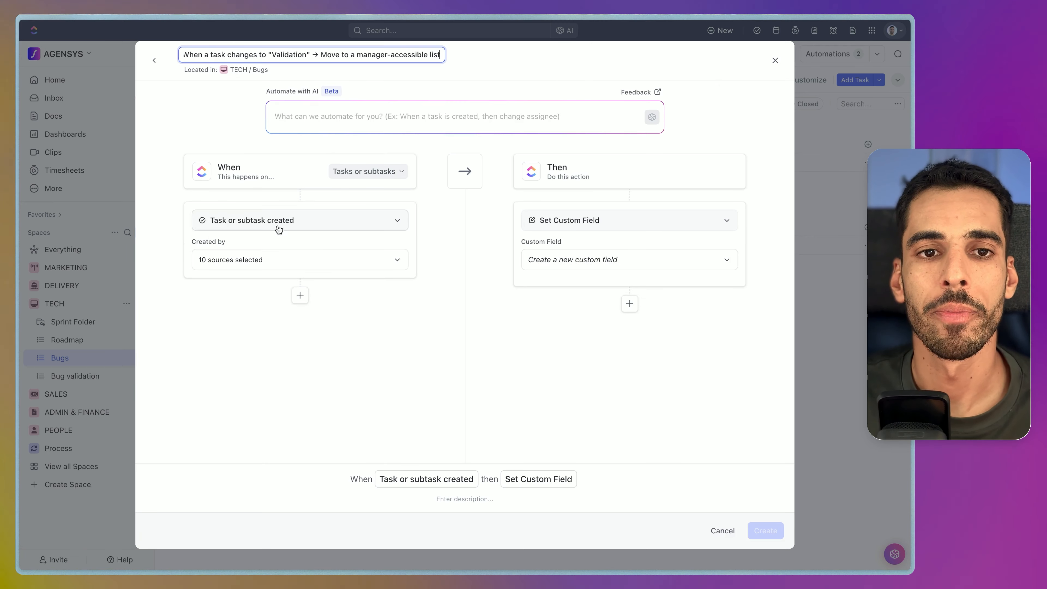
Set the automation's trigger to Status changes from Any Status to REVIEW, applying to Tasks only.
{"action": "left_click", "coordinate": [264, 219]}
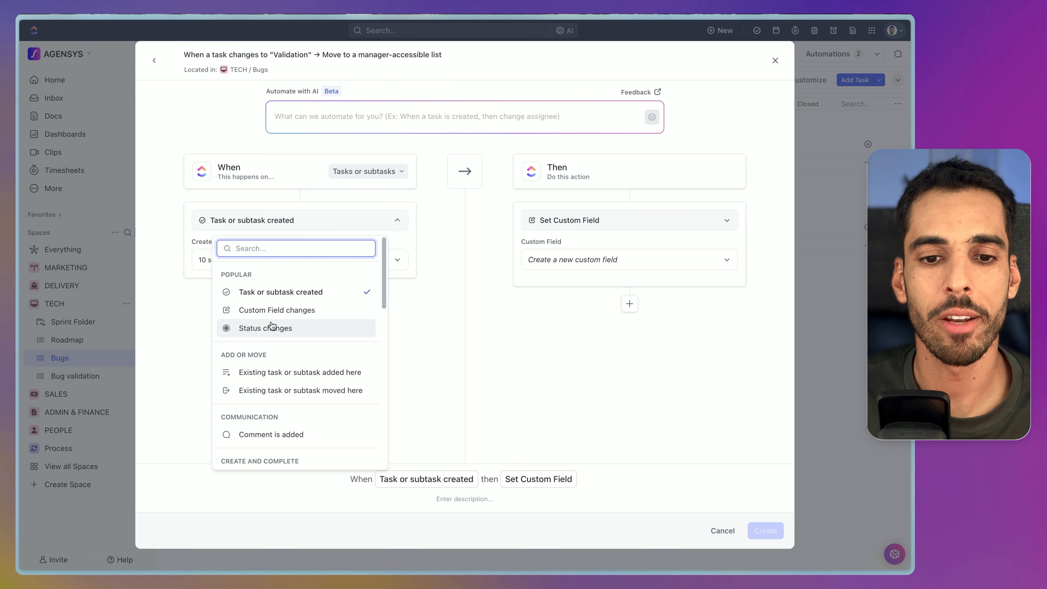
{"action": "left_click", "coordinate": [273, 328]}
{"action": "left_click", "coordinate": [242, 304]}
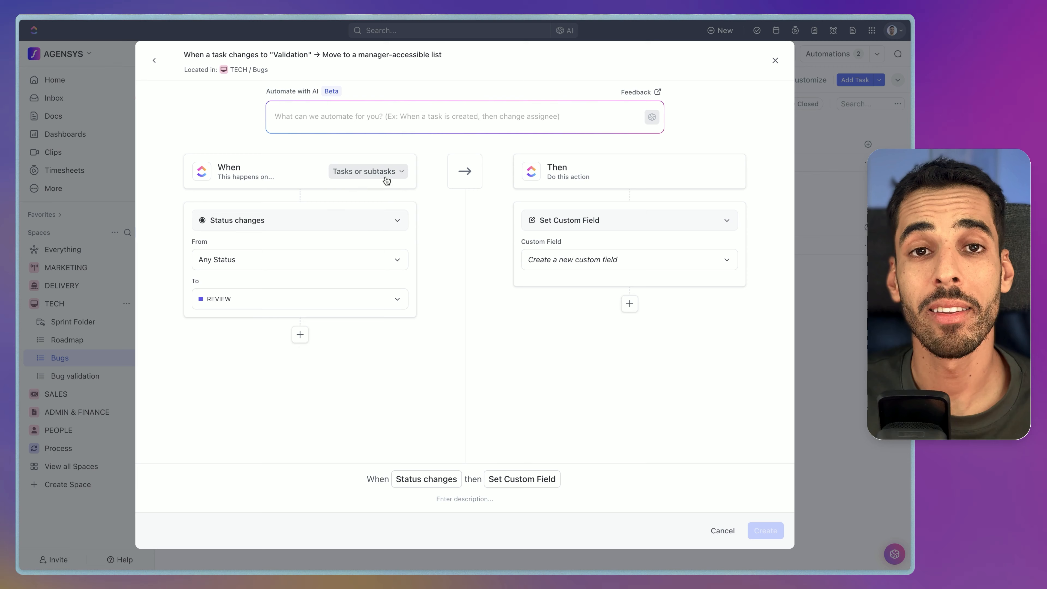
{"action": "left_click", "coordinate": [383, 173]}
{"action": "left_click", "coordinate": [351, 197]}
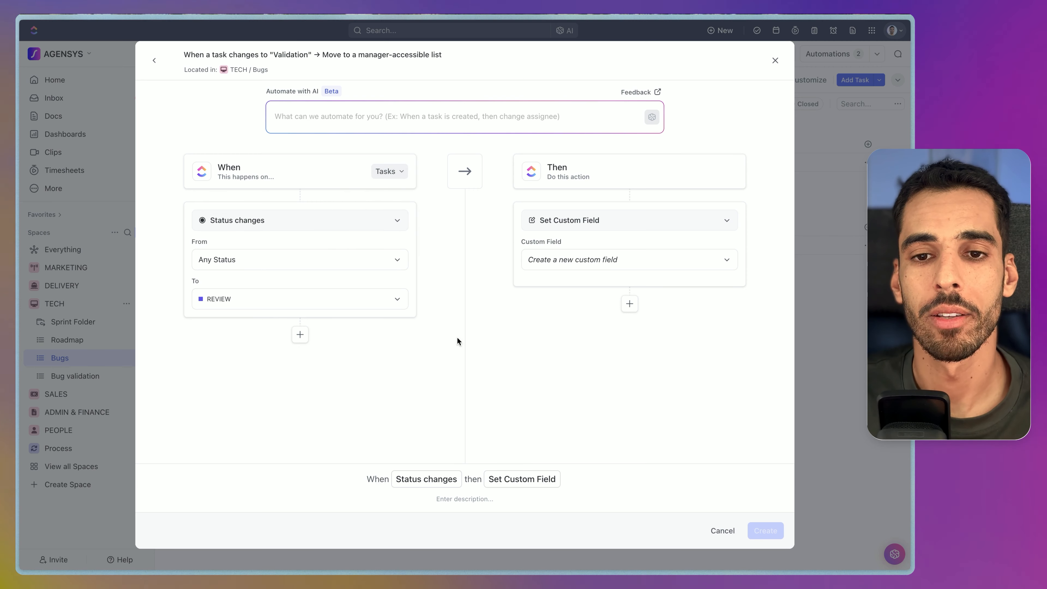
Set the automation's action to Move to List with "Bug validation" in the TECH space as the destination.
{"action": "left_click", "coordinate": [586, 220]}
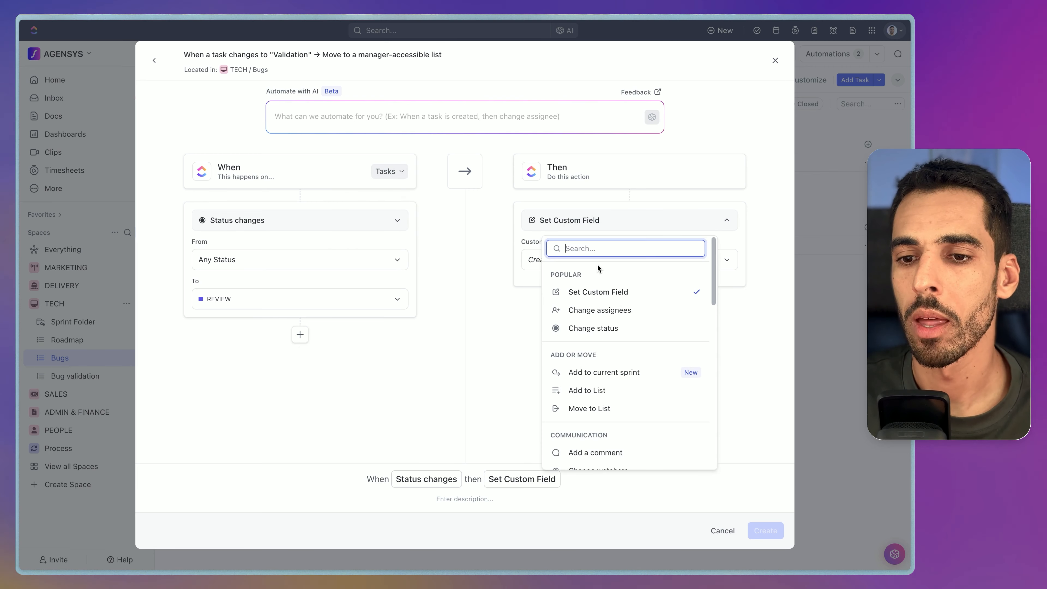
{"action": "type", "text": "mo"}
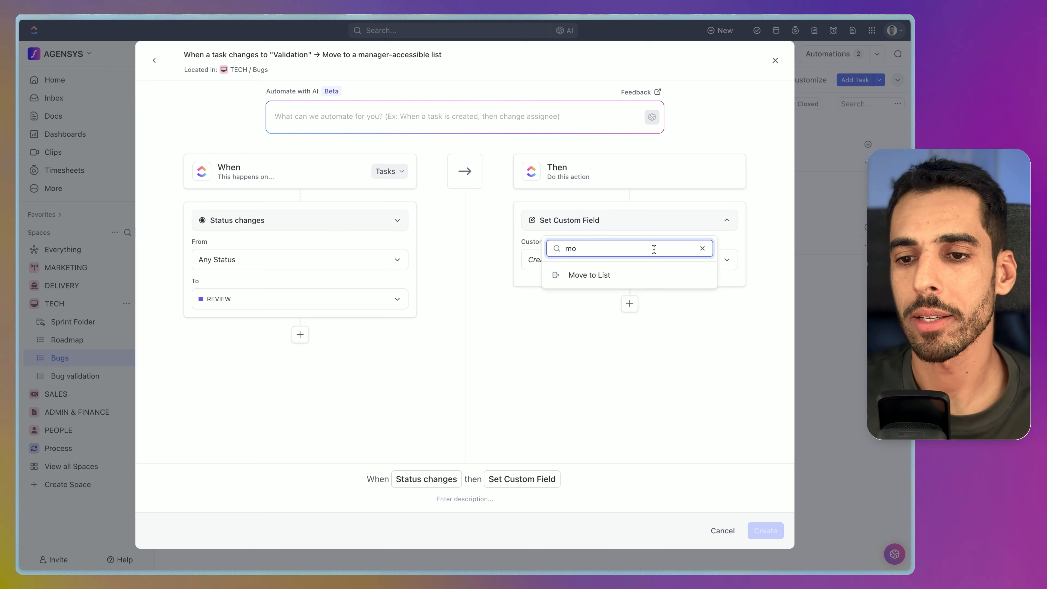
{"action": "left_click", "coordinate": [612, 276]}
{"action": "left_click", "coordinate": [598, 260]}
{"action": "type", "text": "bu"}
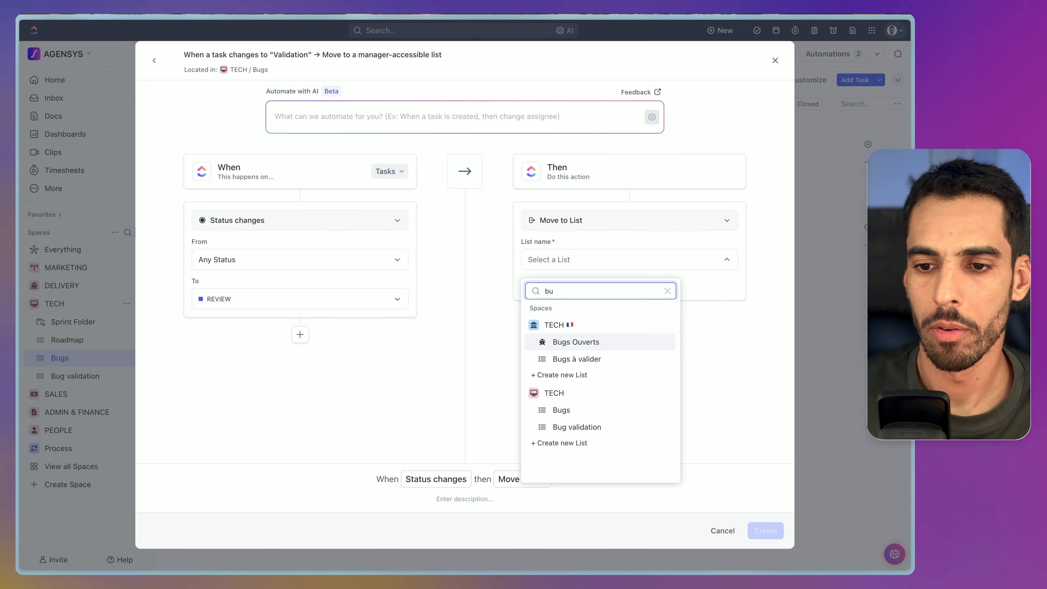
{"action": "left_click", "coordinate": [593, 426]}
Add a Change assignees action that assigns the task to yourself, and create the automation.
{"action": "left_click", "coordinate": [630, 313]}
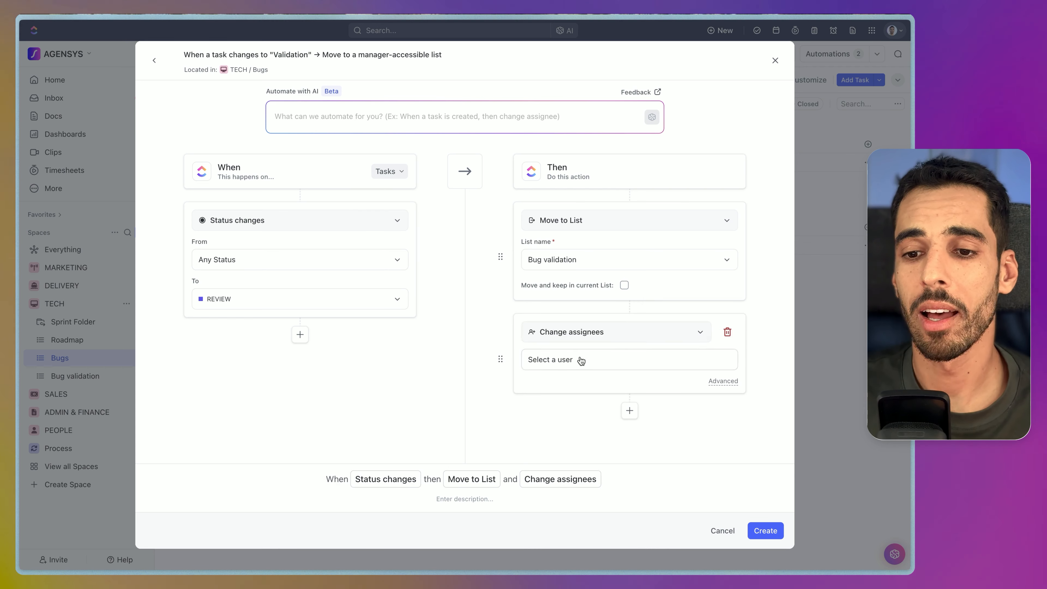
{"action": "left_click", "coordinate": [569, 359]}
{"action": "left_click", "coordinate": [565, 507]}
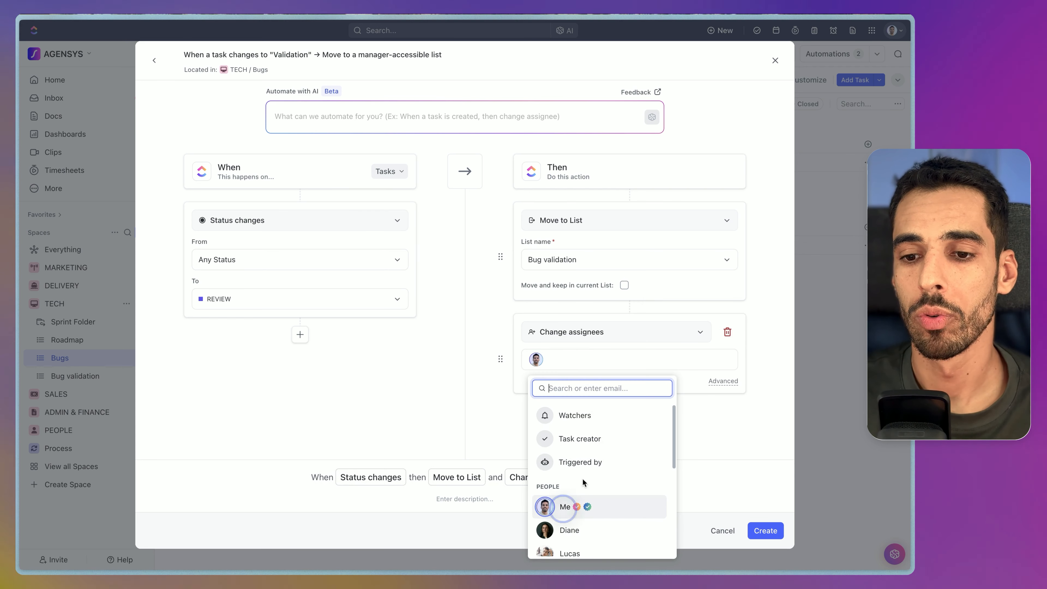
{"action": "left_click", "coordinate": [621, 358]}
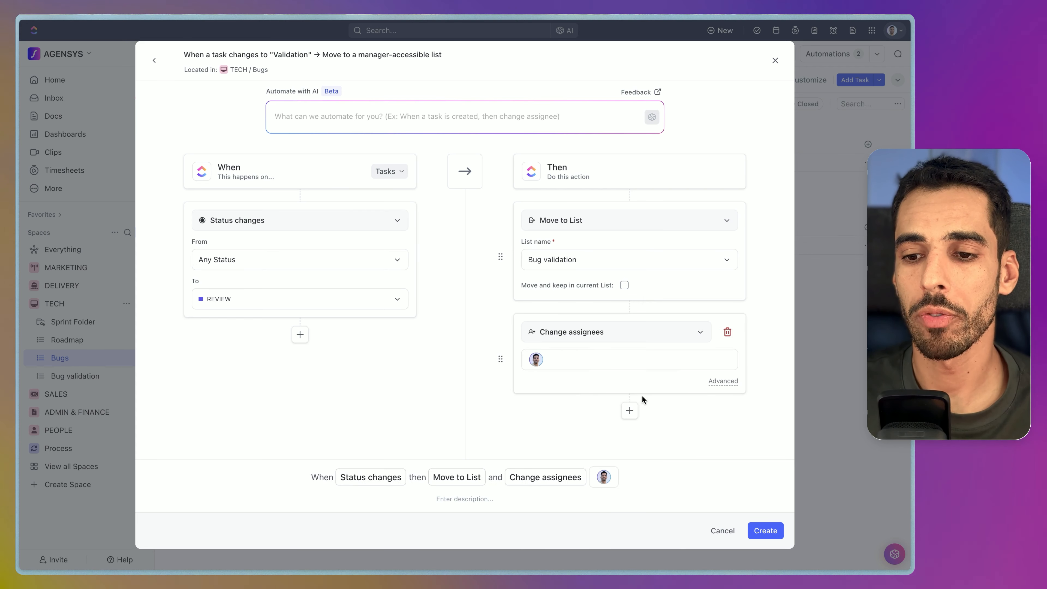
{"action": "left_click", "coordinate": [765, 533]}
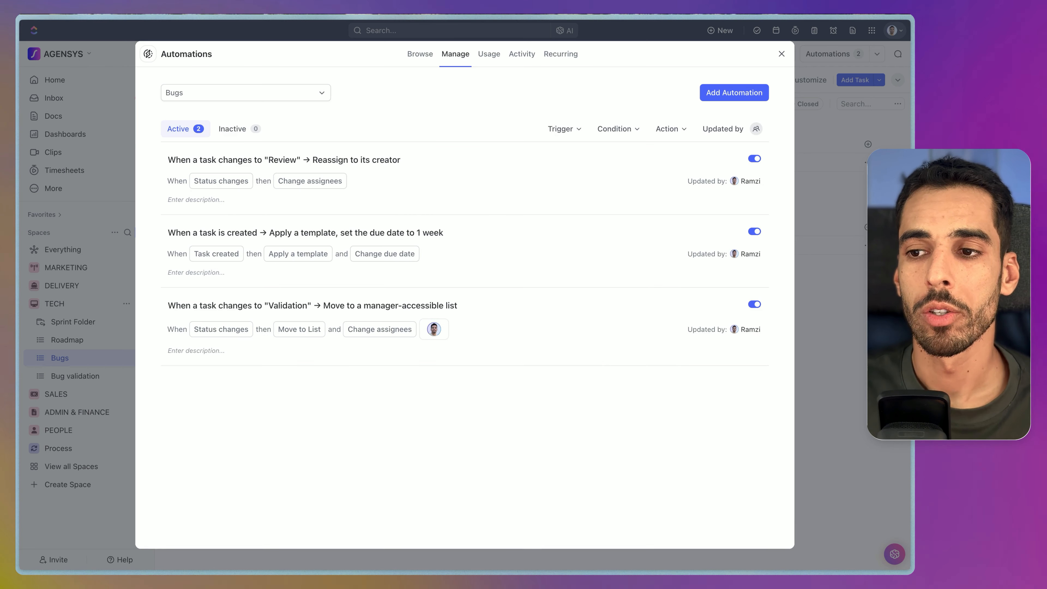
{"action": "left_click", "coordinate": [836, 319]}
Test the automation by setting "The button doesn't work" to REVIEW, and compare the Bugs and "Bug validation" lists.
{"action": "left_click", "coordinate": [199, 244]}
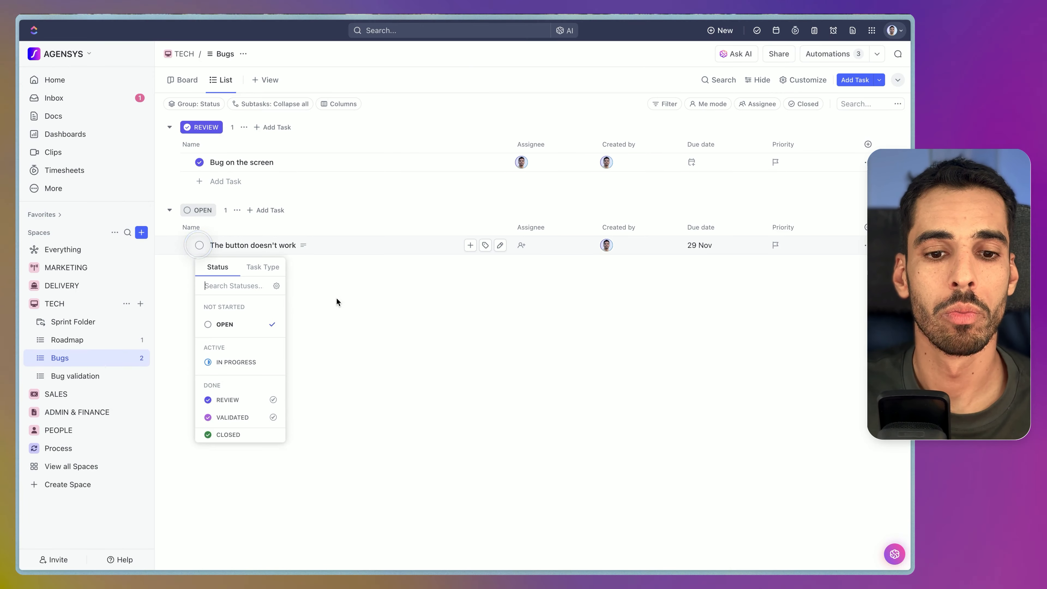
{"action": "left_click", "coordinate": [243, 400]}
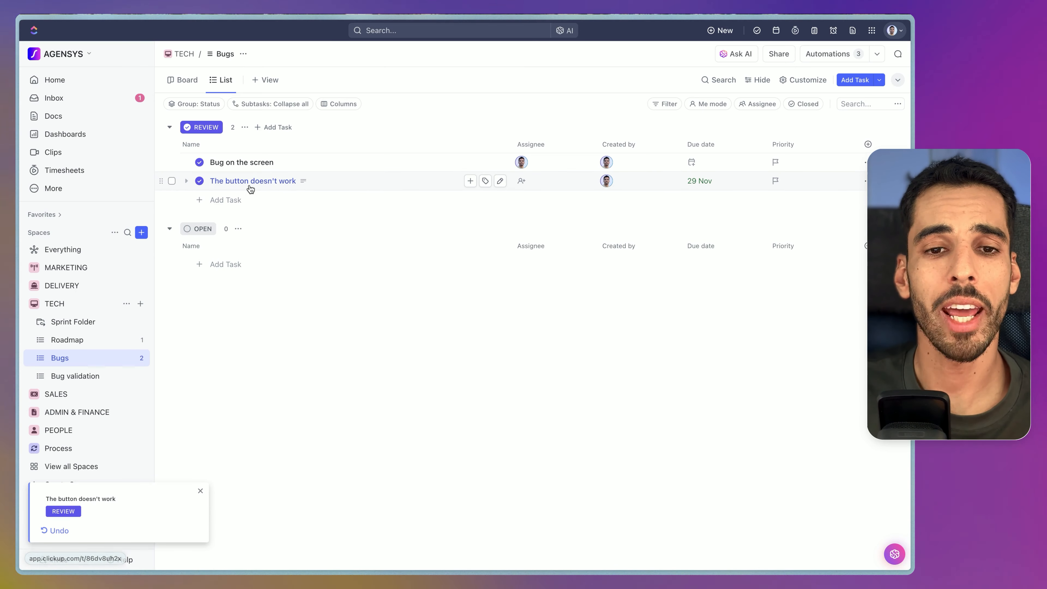
{"action": "left_click", "coordinate": [80, 375]}
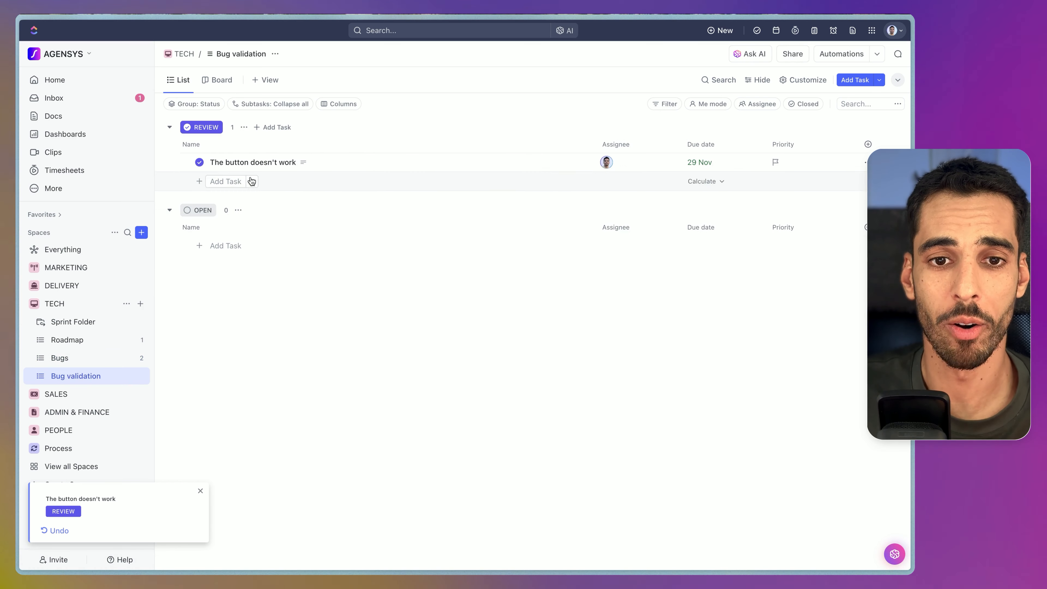
{"action": "left_click", "coordinate": [93, 356]}
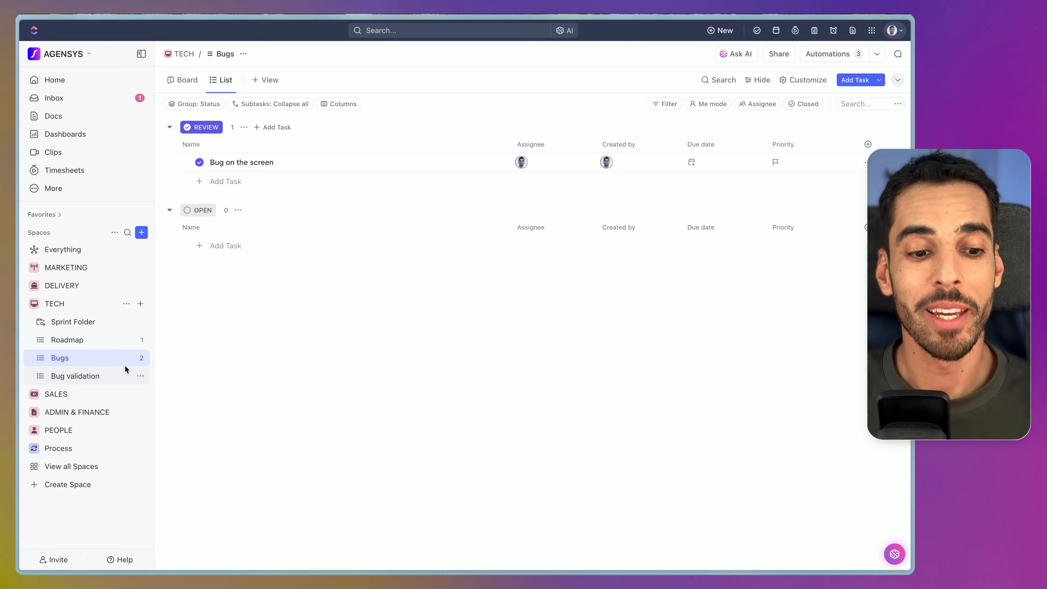
{"action": "left_click", "coordinate": [125, 370]}
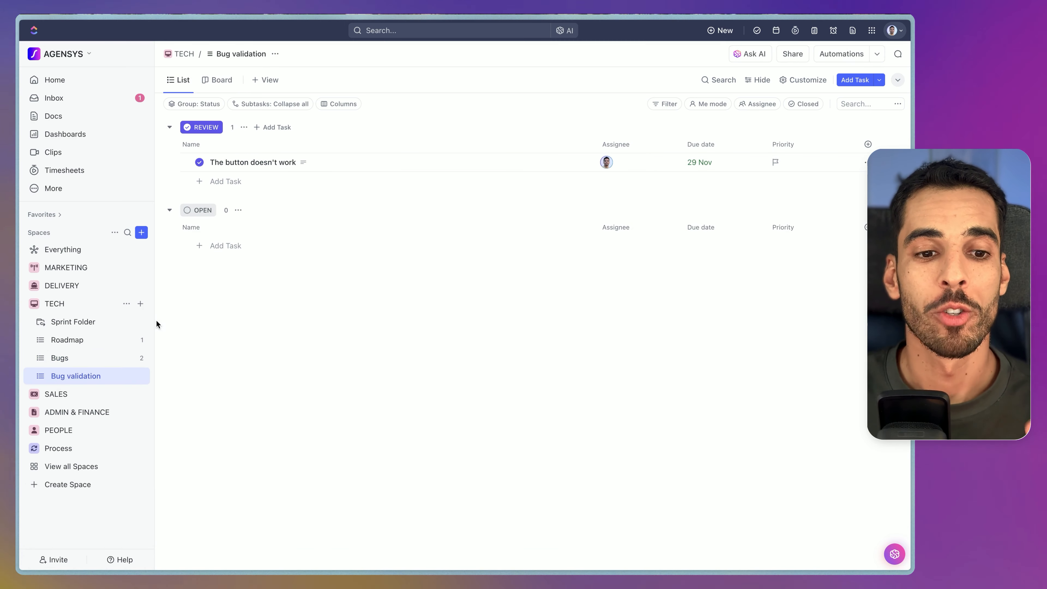
View the statuses available for "The button doesn't work" in the "Bug validation" list.
{"action": "left_click", "coordinate": [198, 163]}
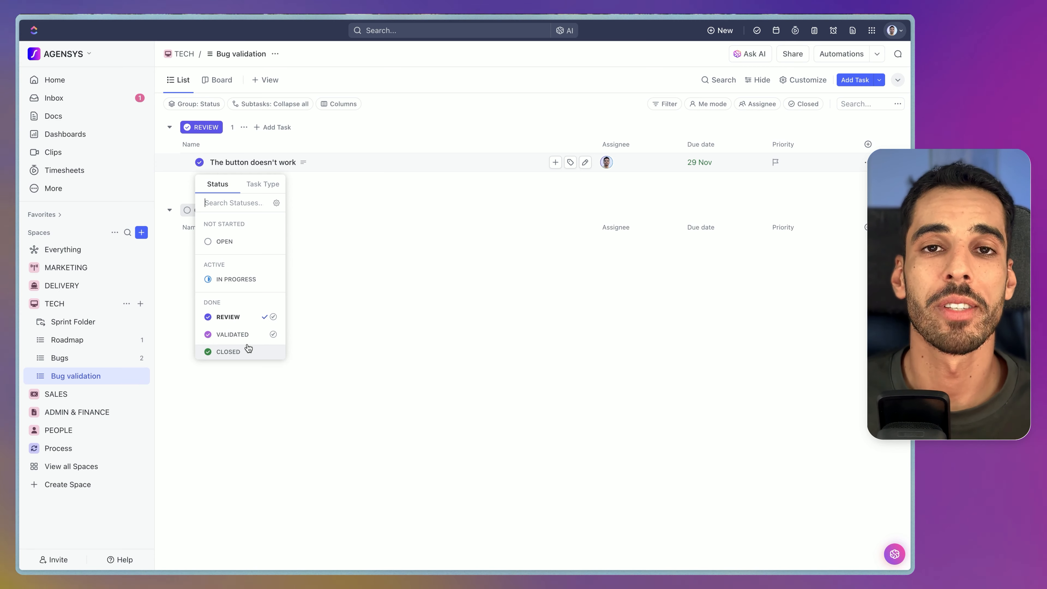
{"action": "left_click", "coordinate": [238, 385]}
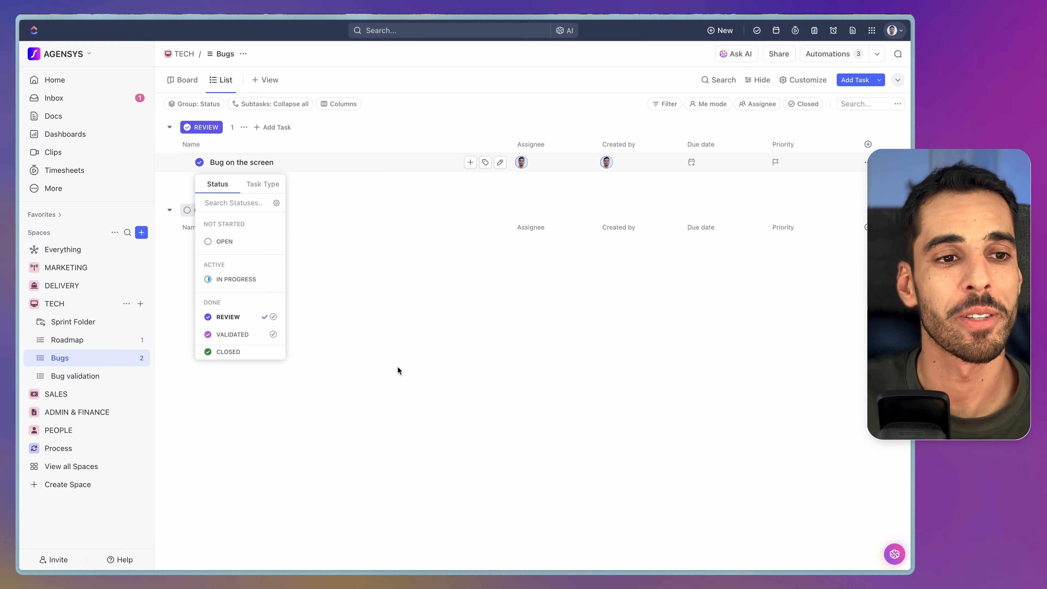
{"action": "left_click", "coordinate": [395, 366]}
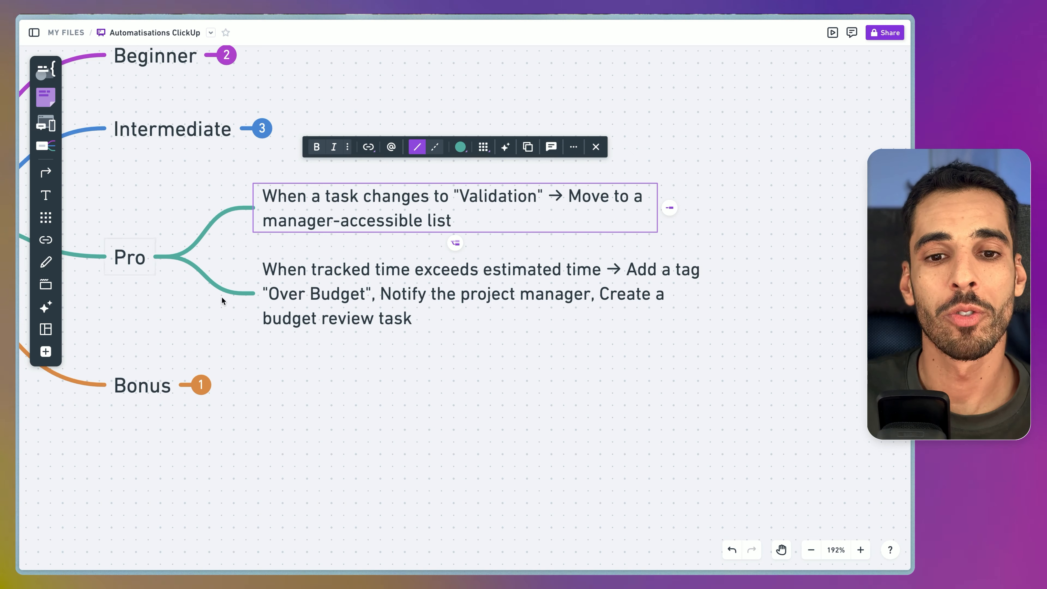
In the "Automatisations ClickUp" mind map, remove "Create a budget review task" from the Pro idea about tracked time exceeding estimated time.
{"action": "left_click", "coordinate": [437, 326]}
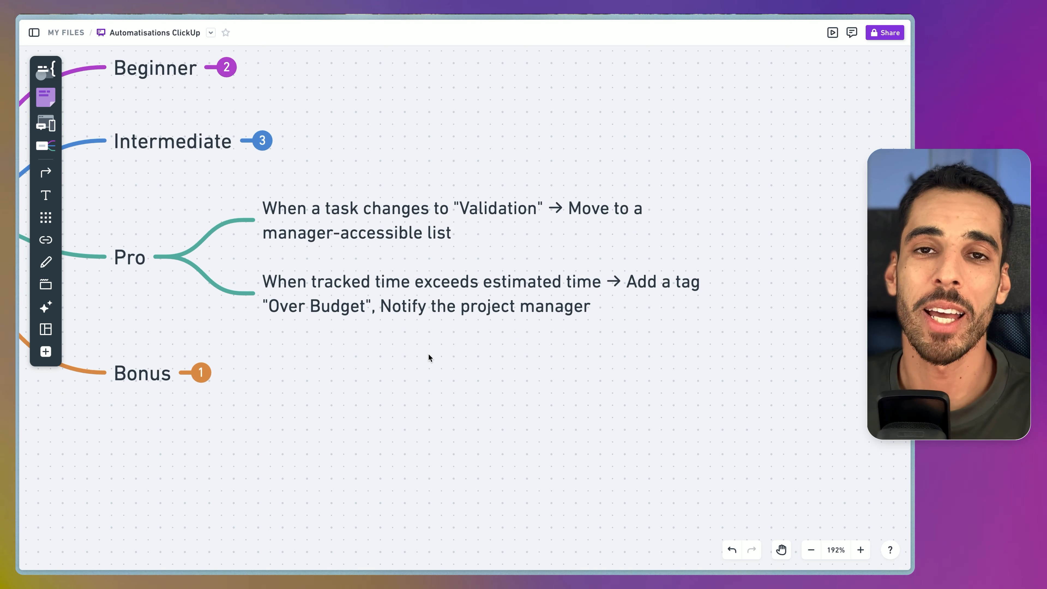
{"action": "left_click", "coordinate": [386, 306]}
{"action": "left_click", "coordinate": [321, 381]}
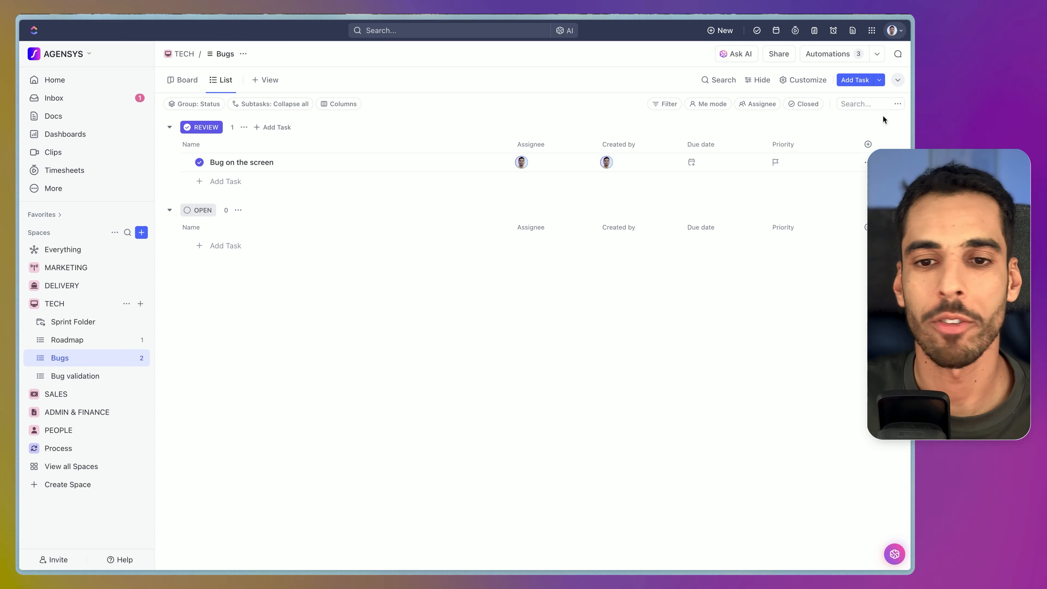
Back in ClickUp, add a Time tracked column to the Bugs list and hide its Priority column.
{"action": "left_click", "coordinate": [866, 143]}
{"action": "type", "text": "tim"}
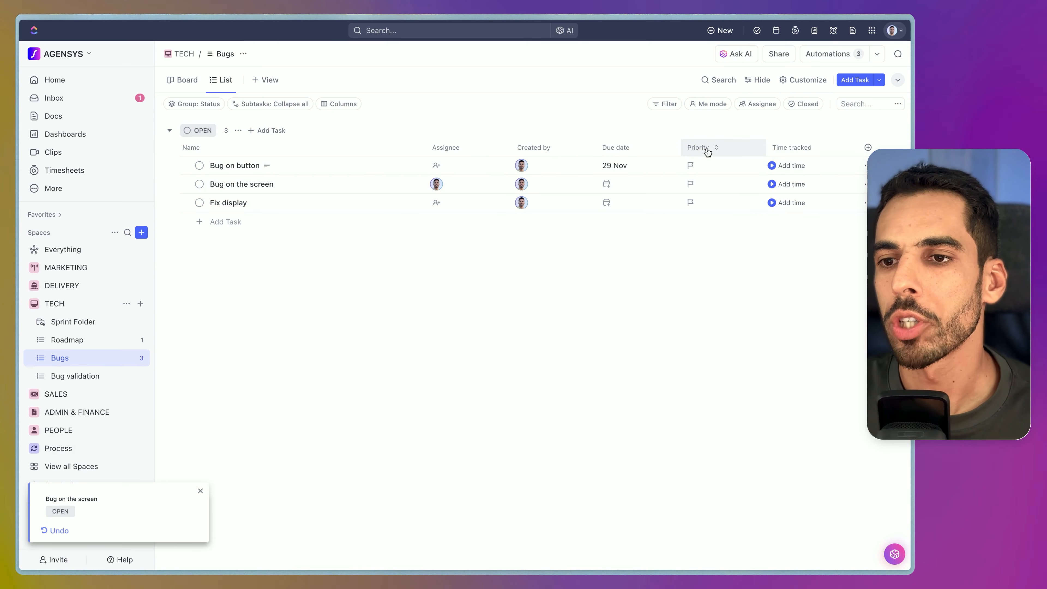
{"action": "left_click", "coordinate": [705, 148]}
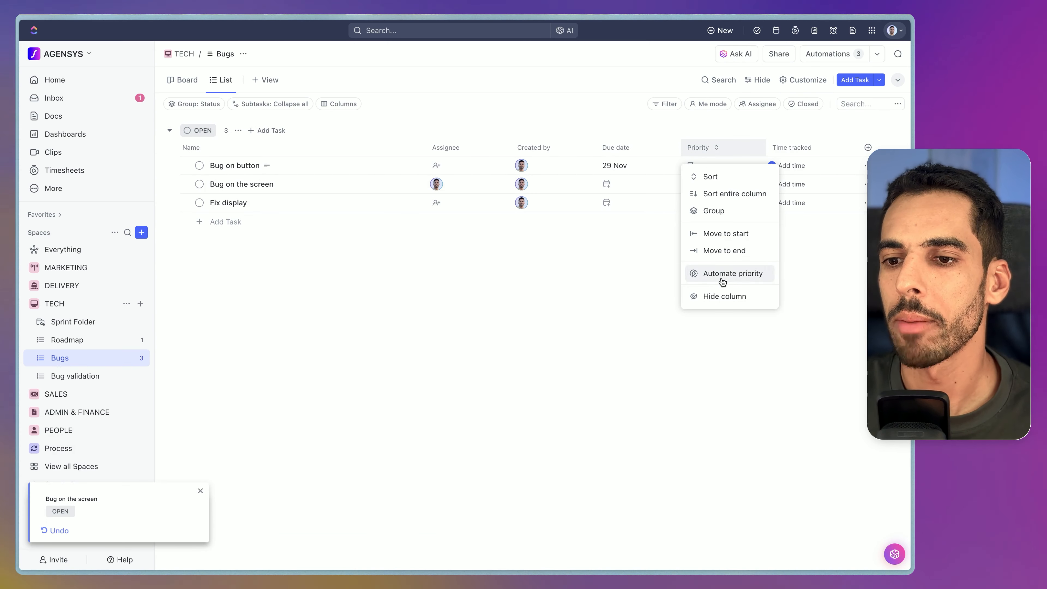
{"action": "left_click", "coordinate": [724, 296]}
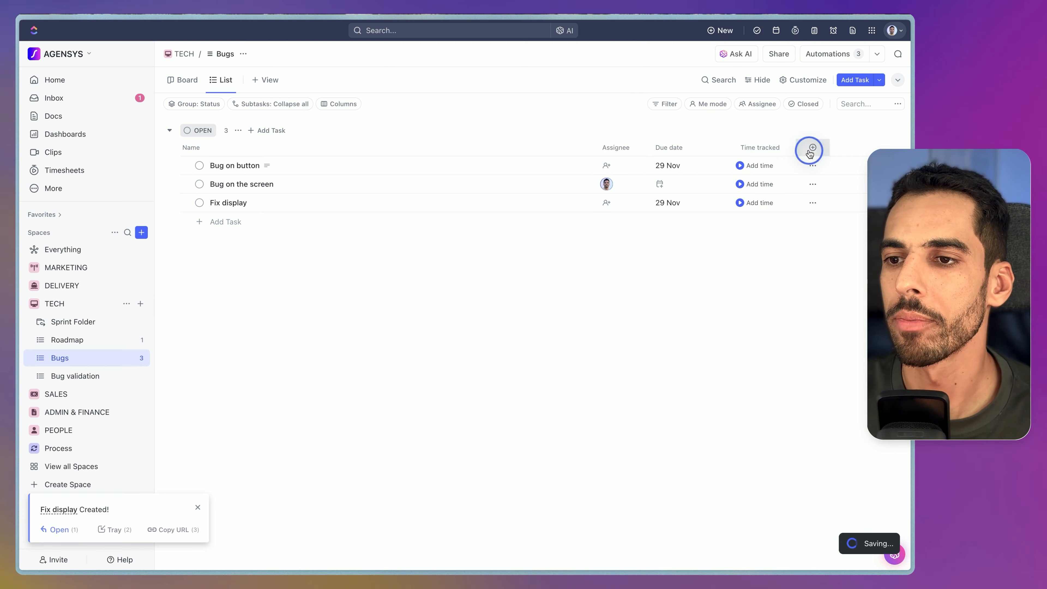
Add a Time estimate column to the Bugs list and narrow the Name column.
{"action": "left_click", "coordinate": [814, 147]}
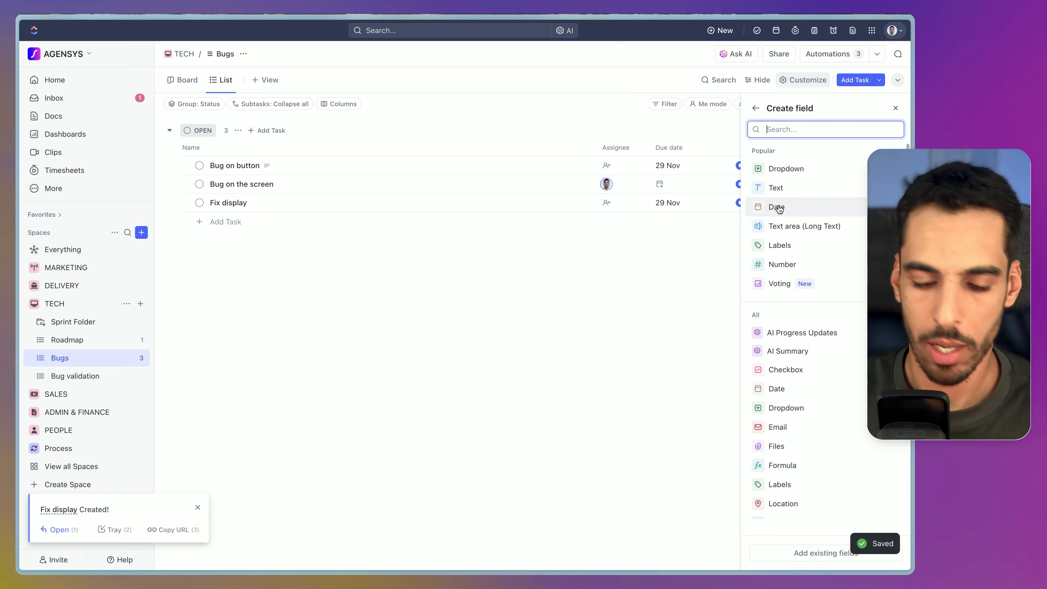
{"action": "type", "text": "ti"}
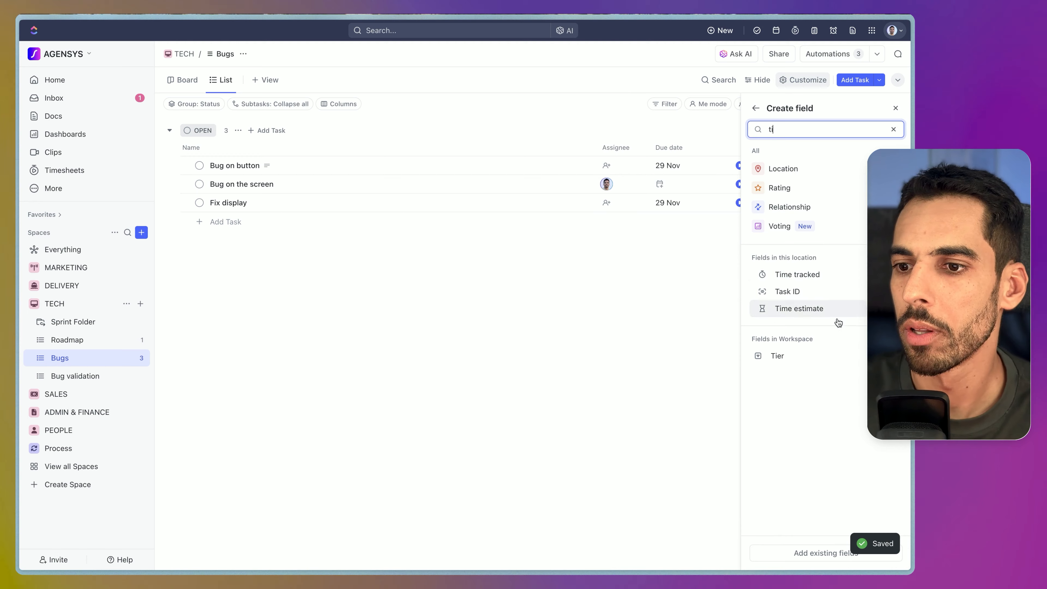
{"action": "left_click", "coordinate": [837, 310]}
{"action": "left_click", "coordinate": [638, 330]}
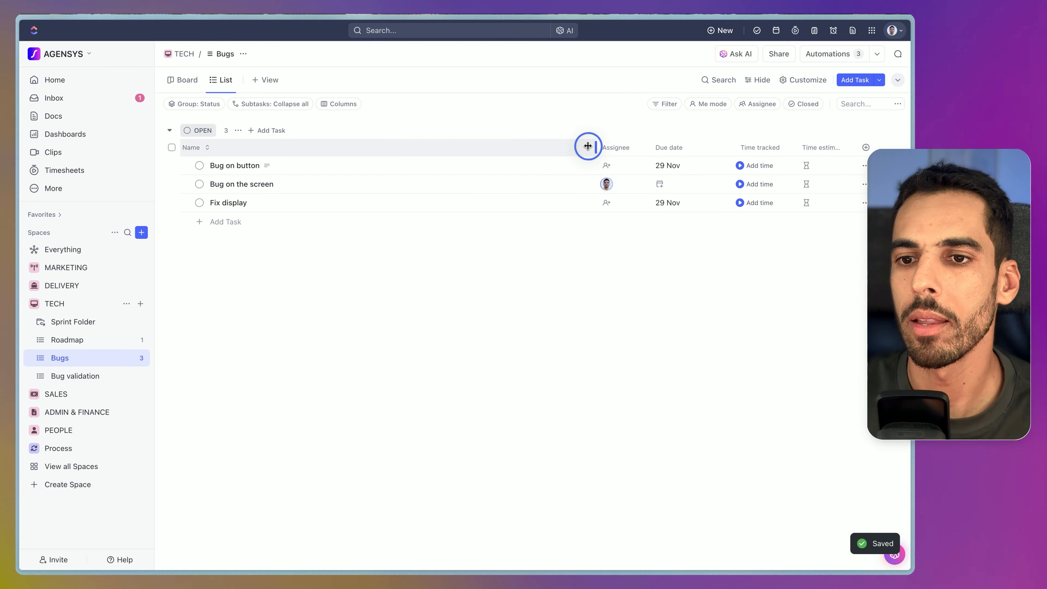
{"action": "left_click_drag", "start_coordinate": [587, 145], "coordinate": [385, 146]}
Create a Formula field named "Time difference" in the Bugs list.
{"action": "left_click", "coordinate": [655, 147]}
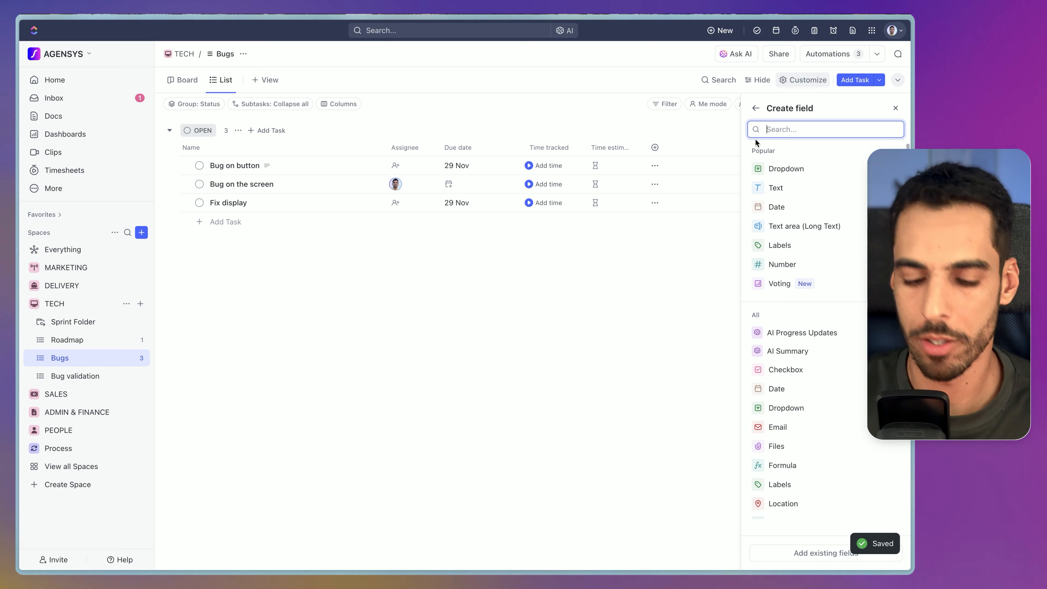
{"action": "type", "text": "fo"}
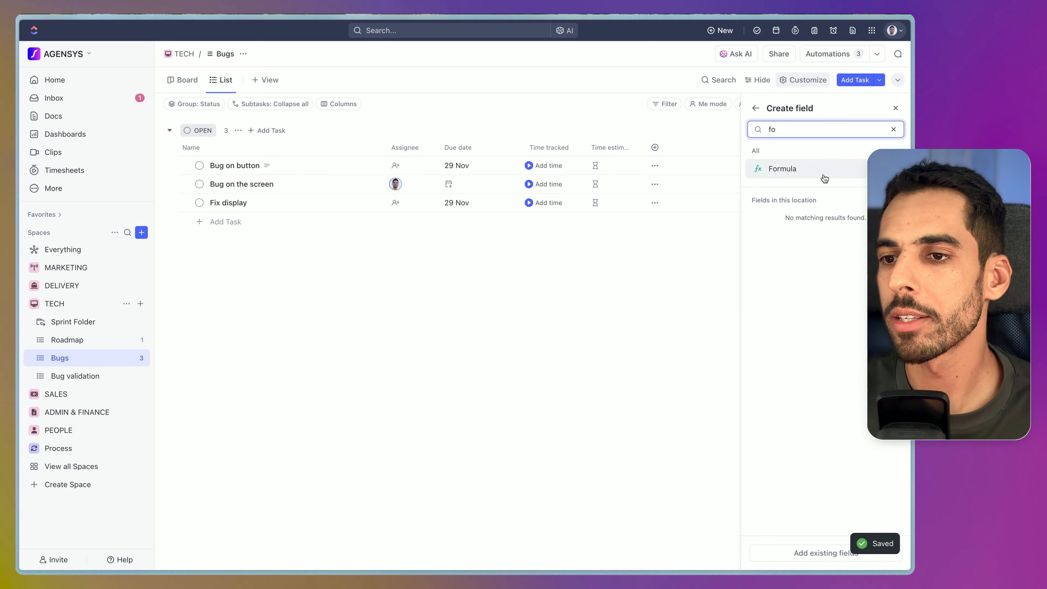
{"action": "left_click", "coordinate": [823, 178]}
{"action": "type", "text": "Time difference"}
{"action": "key", "text": "Return"}
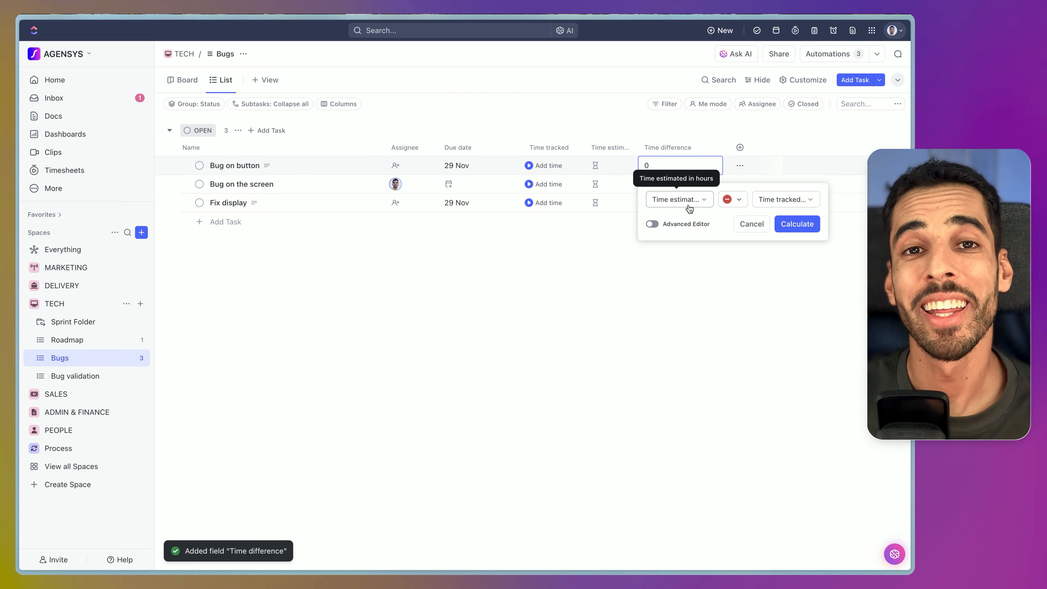
Calculate the Time difference formula as time estimated in hours minus time tracked in hours.
{"action": "left_click", "coordinate": [691, 204]}
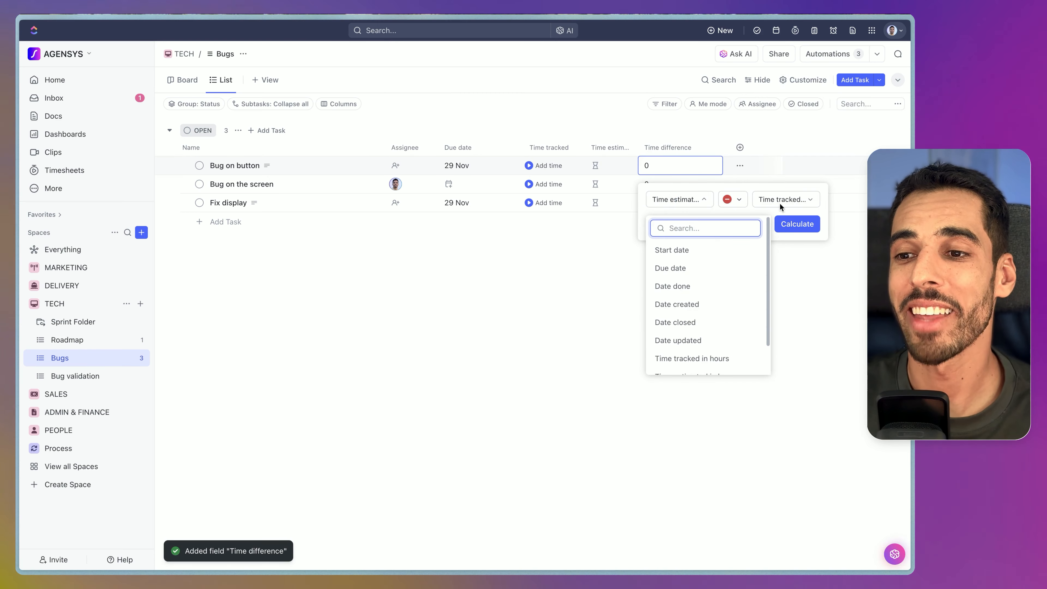
{"action": "left_click", "coordinate": [779, 202]}
{"action": "left_click", "coordinate": [777, 202]}
{"action": "left_click", "coordinate": [671, 168]}
{"action": "left_click", "coordinate": [671, 167]}
{"action": "left_click", "coordinate": [670, 168]}
{"action": "left_click", "coordinate": [684, 199]}
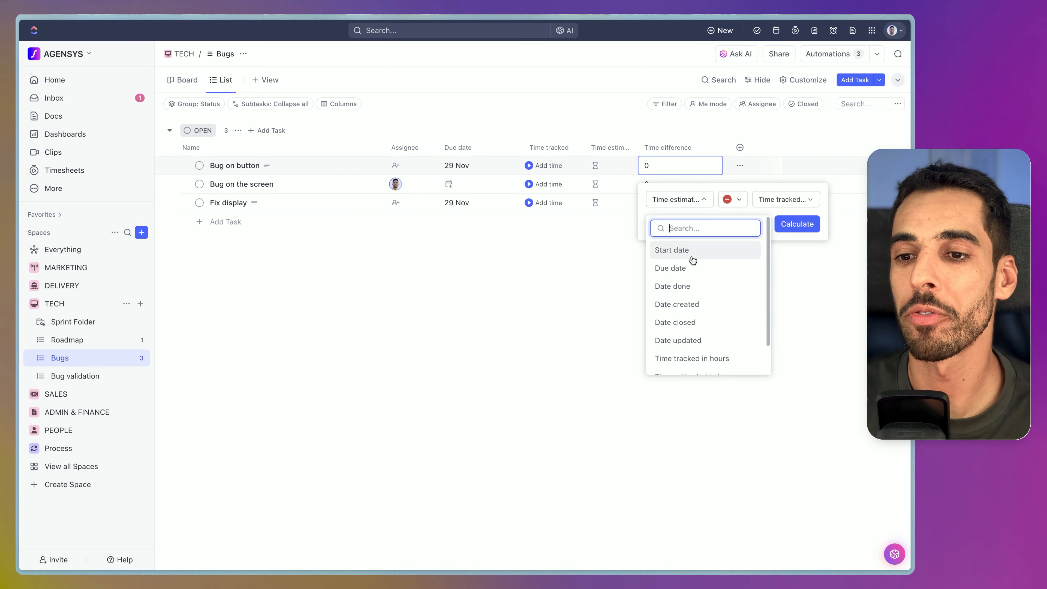
{"action": "scroll", "coordinate": [694, 304], "scroll_direction": "down", "scroll_amount": 2}
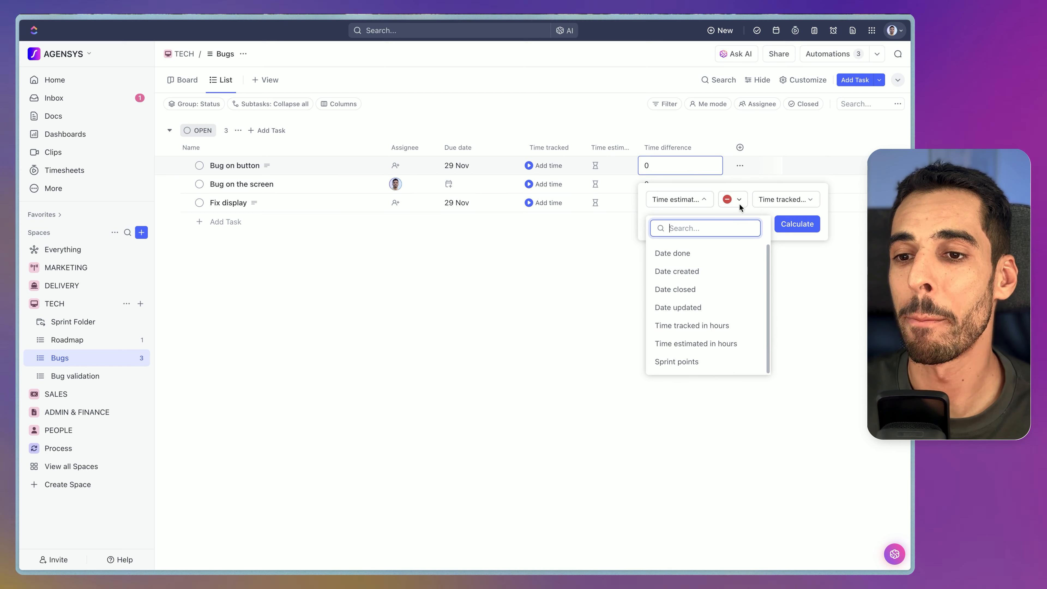
{"action": "left_click", "coordinate": [752, 202]}
{"action": "left_click", "coordinate": [807, 228]}
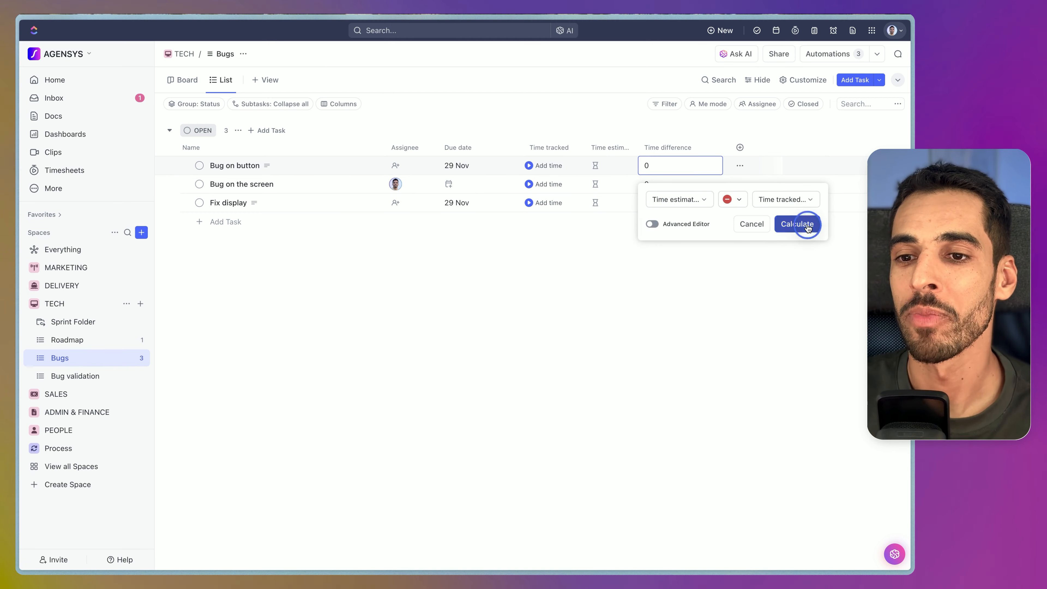
Set the time estimates to 4h for "Bug on button", 3h for "Bug on the screen" and 2h for "Fix display".
{"action": "left_click", "coordinate": [603, 165]}
{"action": "type", "text": "4"}
{"action": "key", "text": "Return"}
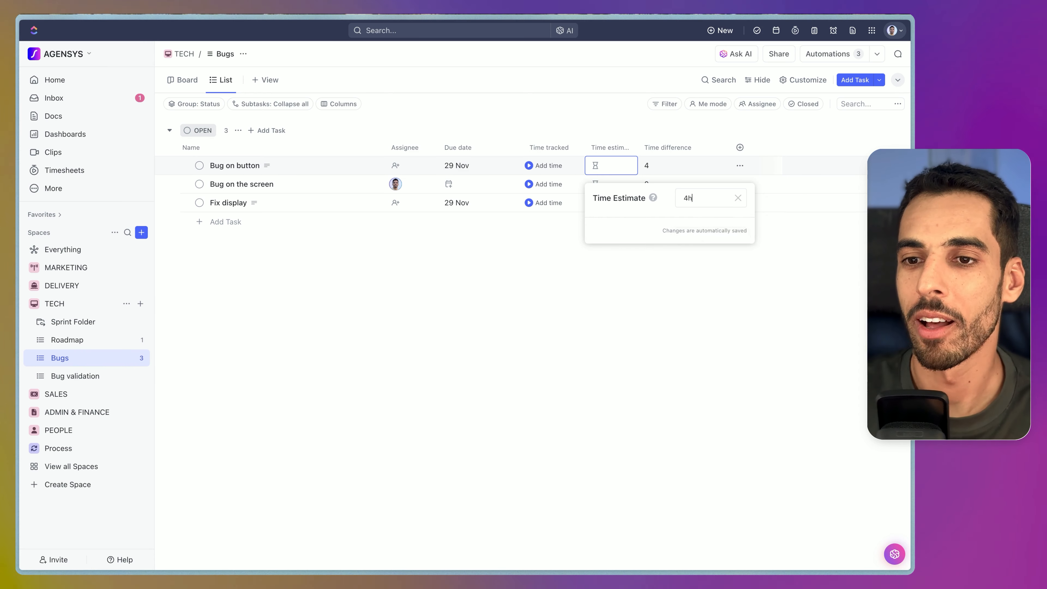
{"action": "left_click", "coordinate": [655, 187]}
{"action": "left_click", "coordinate": [600, 186]}
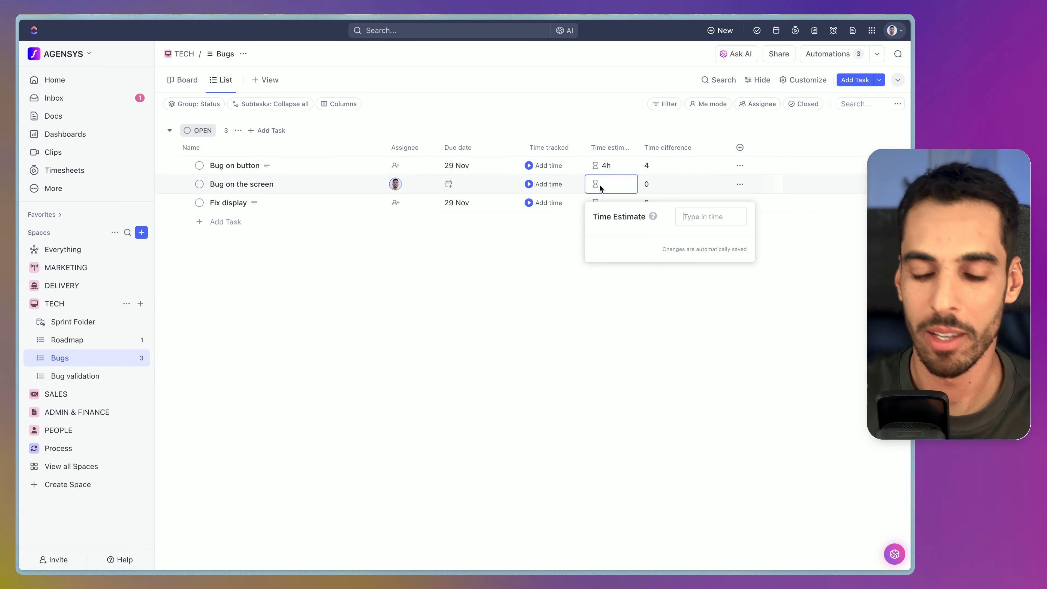
{"action": "type", "text": "3h"}
{"action": "key", "text": "Return"}
{"action": "left_click", "coordinate": [605, 204]}
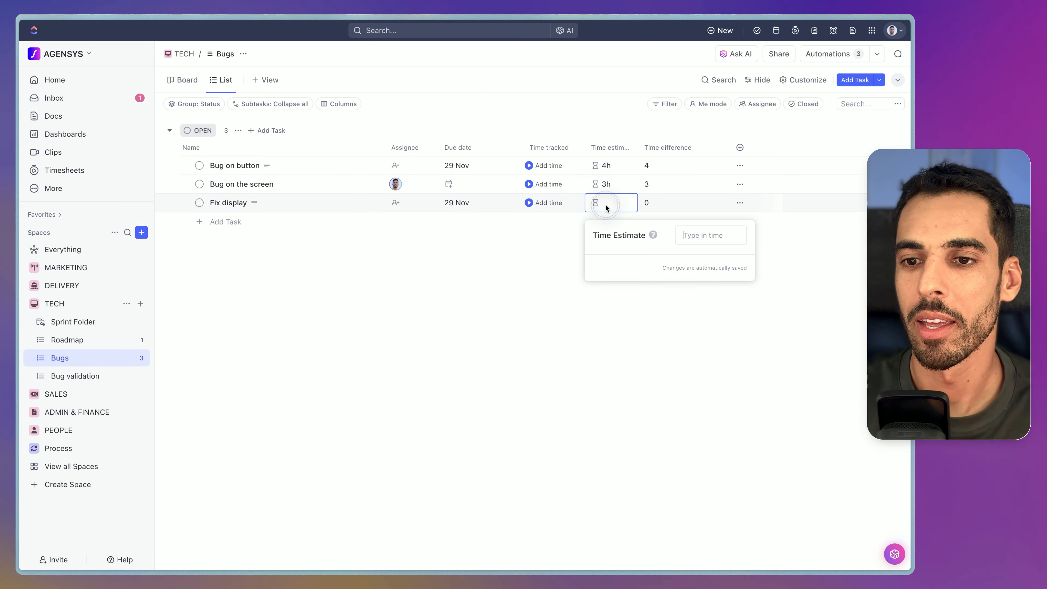
{"action": "key", "text": "Escape"}
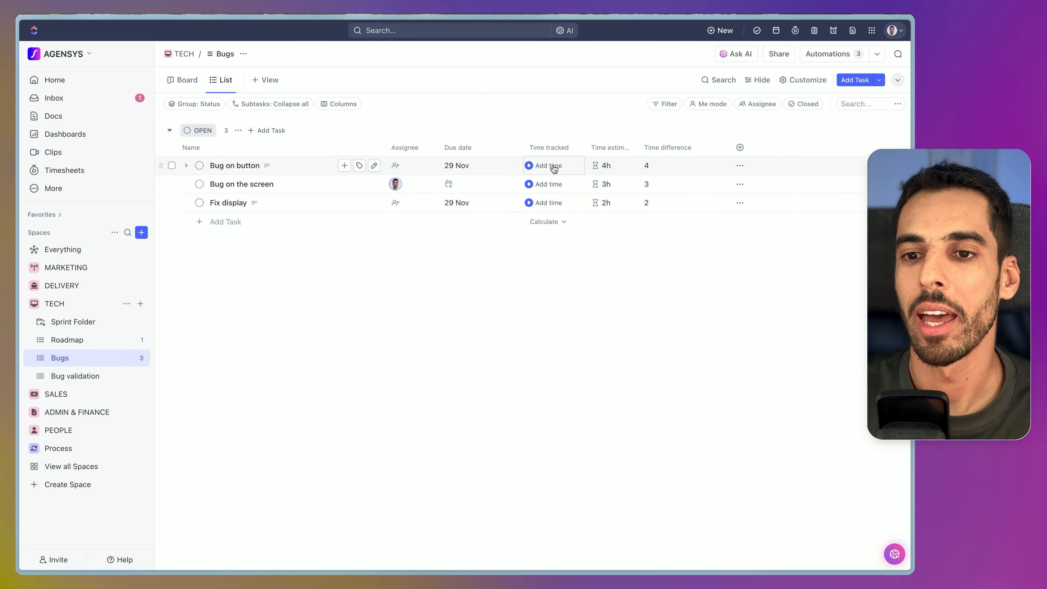
Log 2h of tracked time on "Bug on button" and 10h on "Bug on the screen".
{"action": "left_click", "coordinate": [550, 166]}
{"action": "left_click", "coordinate": [599, 247]}
{"action": "type", "text": "2"}
{"action": "key", "text": "Return"}
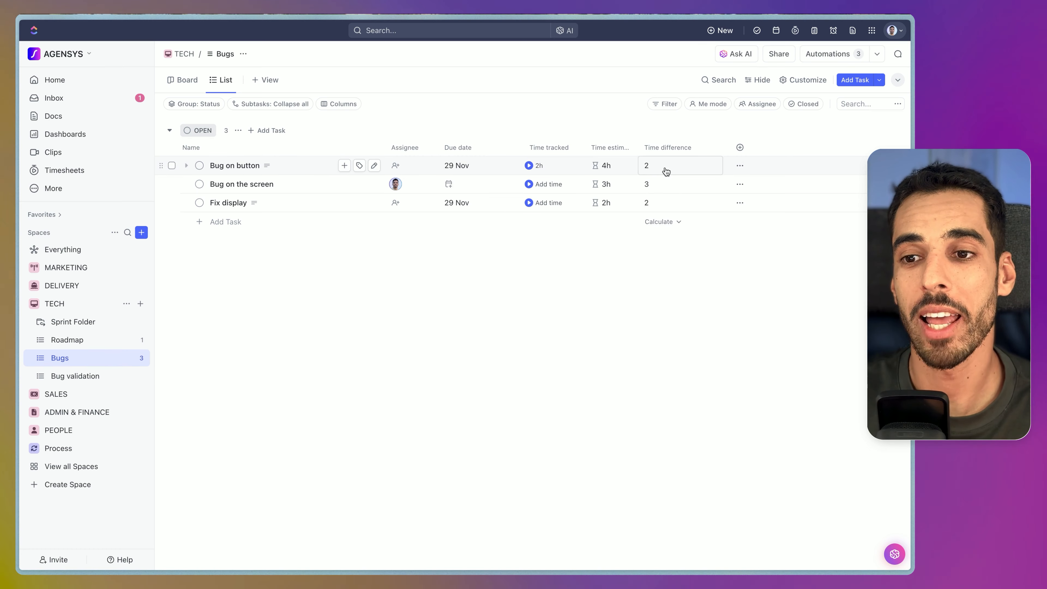
{"action": "left_click", "coordinate": [553, 185]}
{"action": "type", "text": "10"}
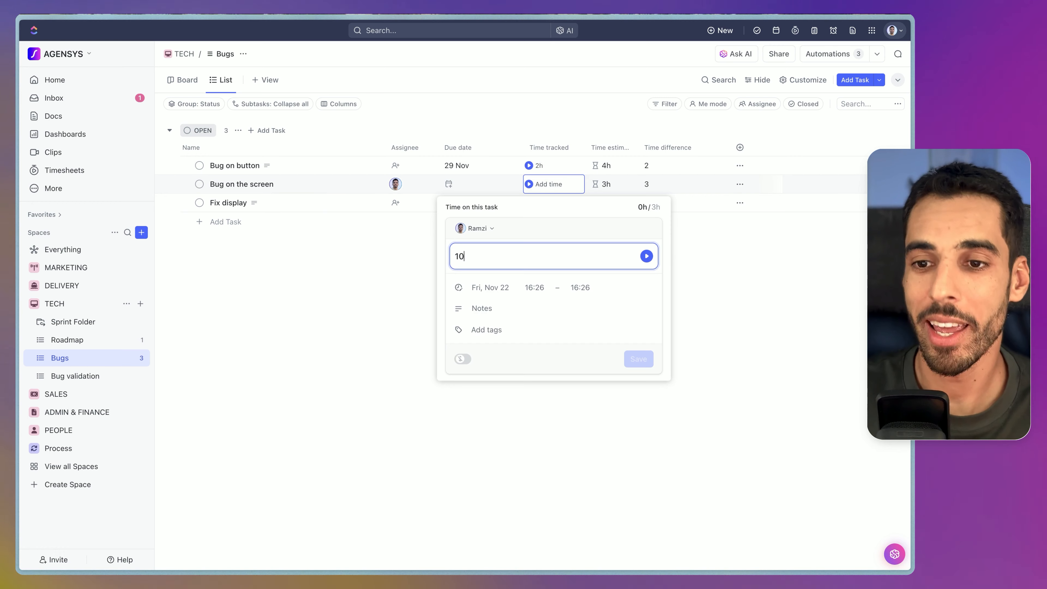
{"action": "key", "text": "Return"}
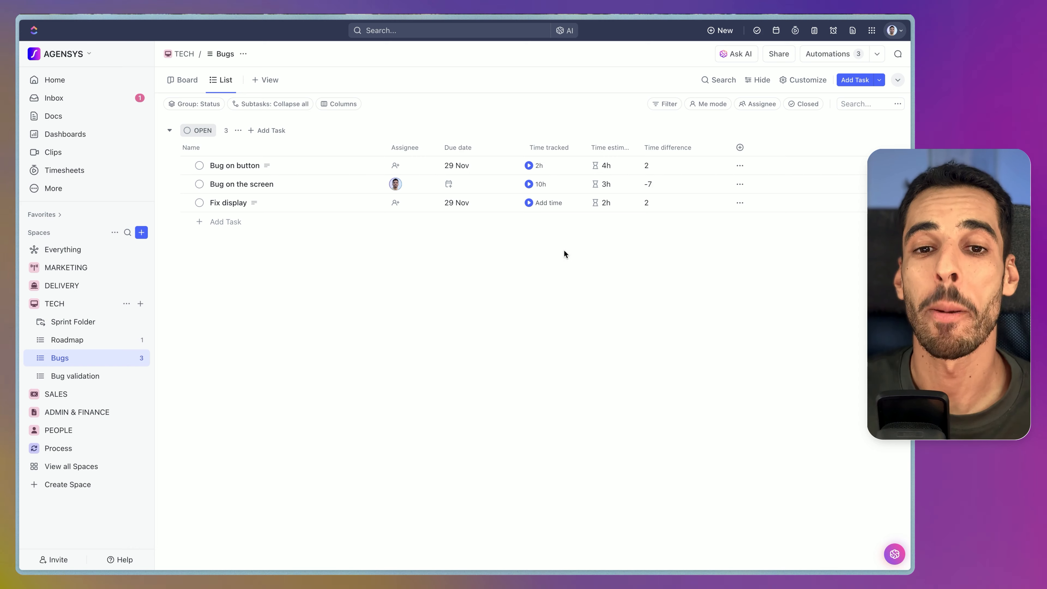
Create the tag "over bugdet" on the task "Bug on the screen".
{"action": "left_click", "coordinate": [359, 184]}
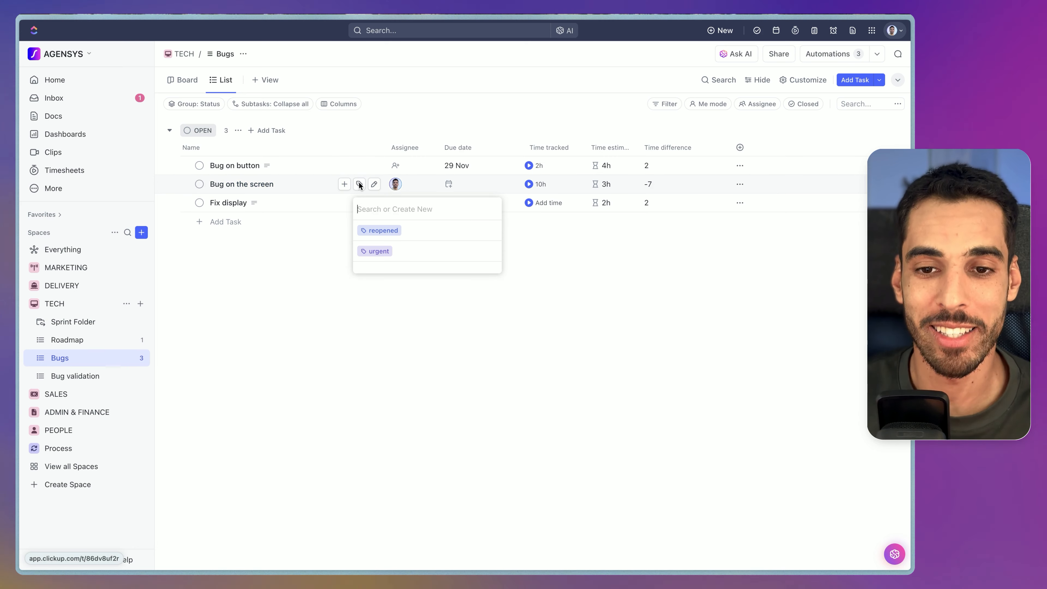
{"action": "type", "text": "over bi"}
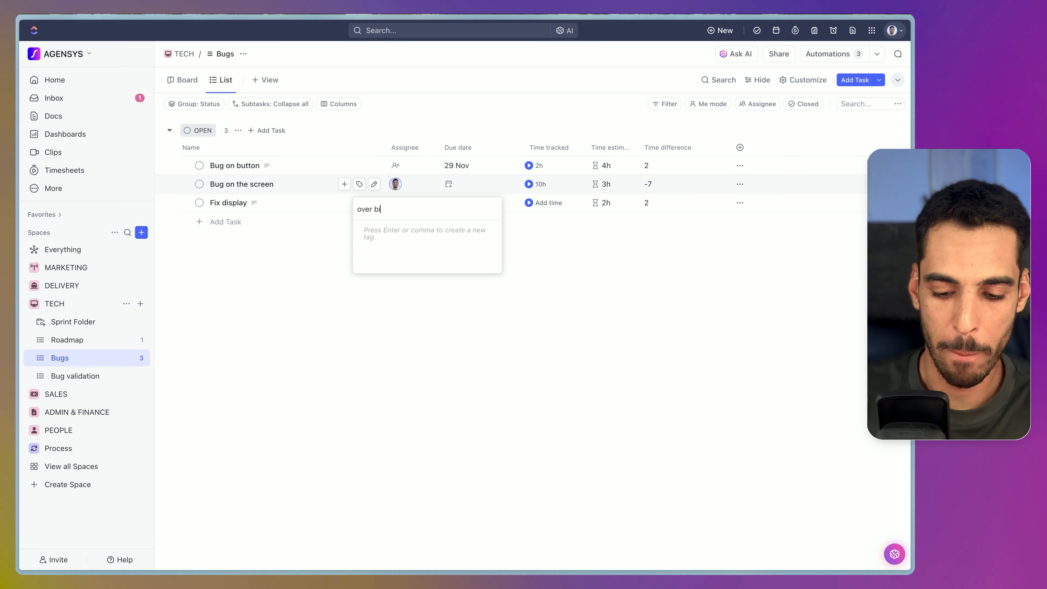
{"action": "type", "text": "dget"}
{"action": "key", "text": "BackSpace"}
{"action": "key", "text": "BackSpace"}
{"action": "key", "text": "BackSpace"}
{"action": "key", "text": "BackSpace"}
{"action": "key", "text": "BackSpace"}
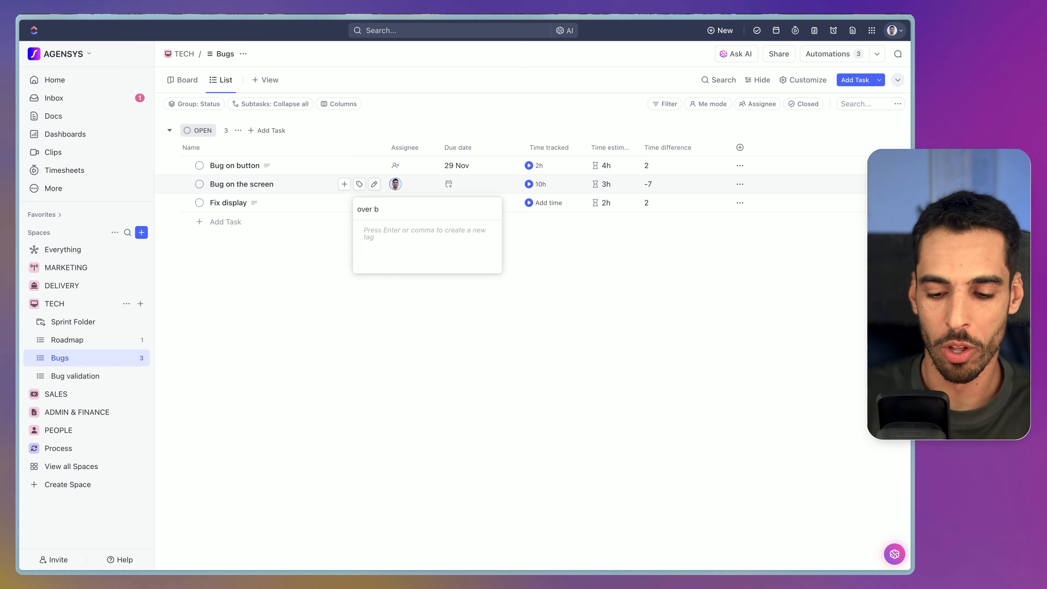
{"action": "type", "text": "ugdet"}
{"action": "key", "text": "Return"}
{"action": "left_click", "coordinate": [494, 362]}
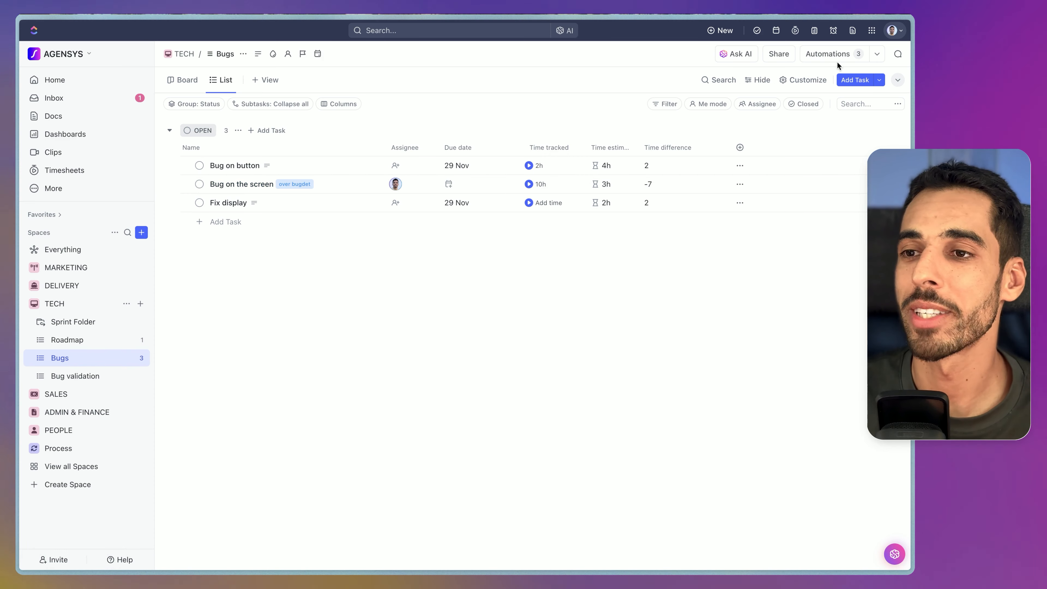
Start a new Bugs automation named 'When tracked time exceeds estimated time → Add a tag "Over Budget", Notify the project manager'.
{"action": "left_click", "coordinate": [840, 60]}
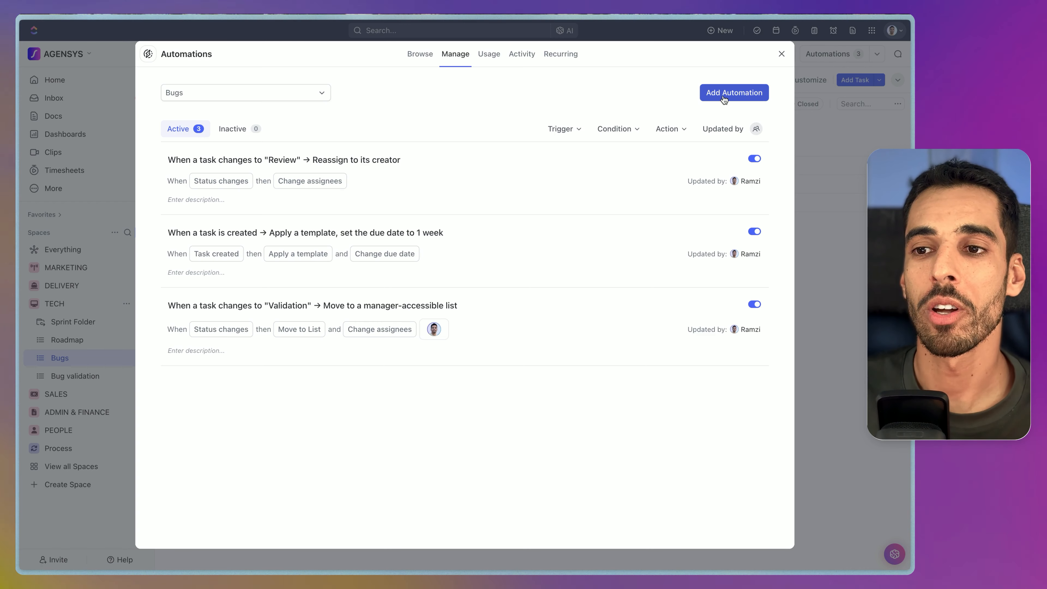
{"action": "left_click", "coordinate": [719, 95]}
{"action": "left_click", "coordinate": [229, 58]}
{"action": "type", "text": "When tracked time exceeds estimated time → Add a tag \"Over Budget\", Notify the project manager"}
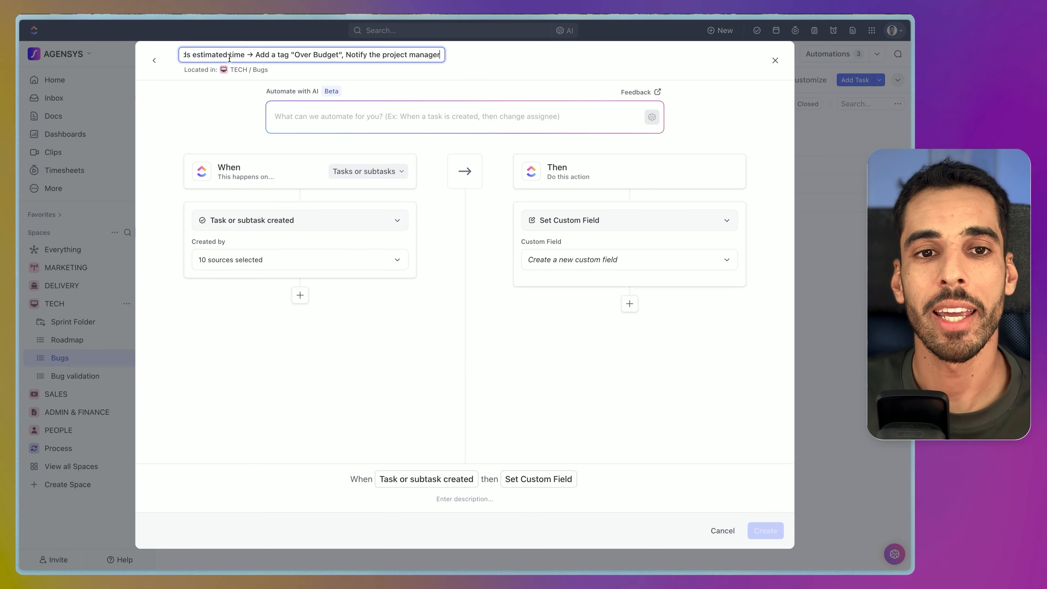
Set the automation's trigger to Time tracked.
{"action": "left_click", "coordinate": [248, 219]}
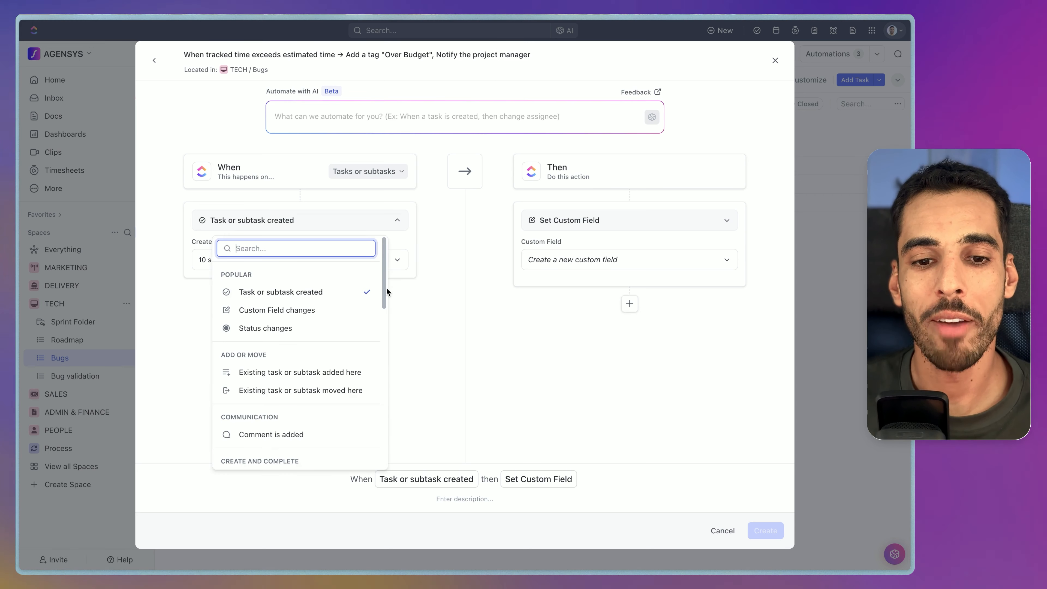
{"action": "scroll", "coordinate": [287, 330], "scroll_direction": "down", "scroll_amount": 5}
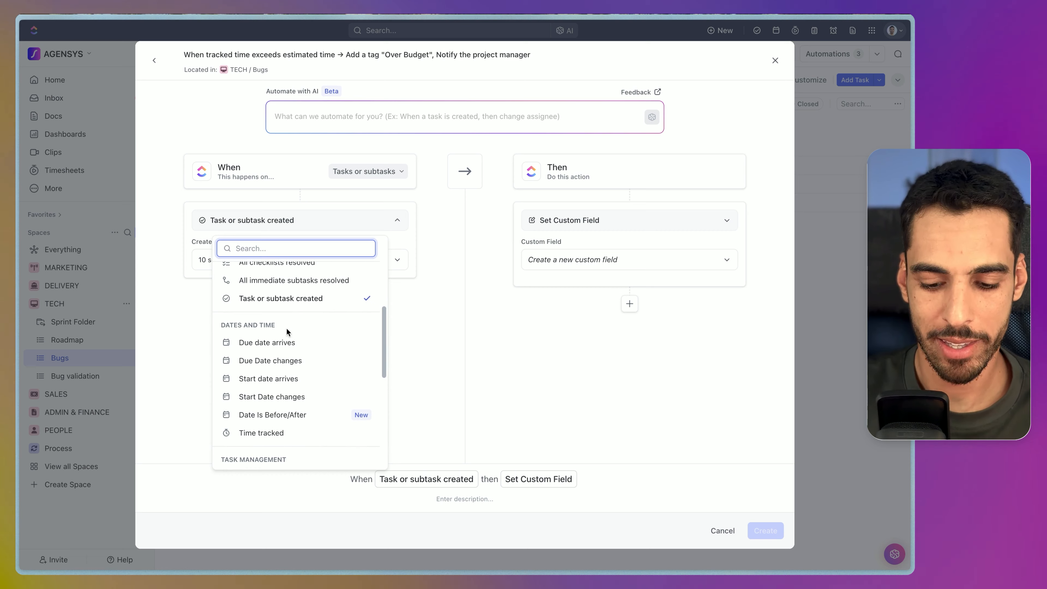
{"action": "type", "text": "time"}
{"action": "left_click", "coordinate": [288, 274]}
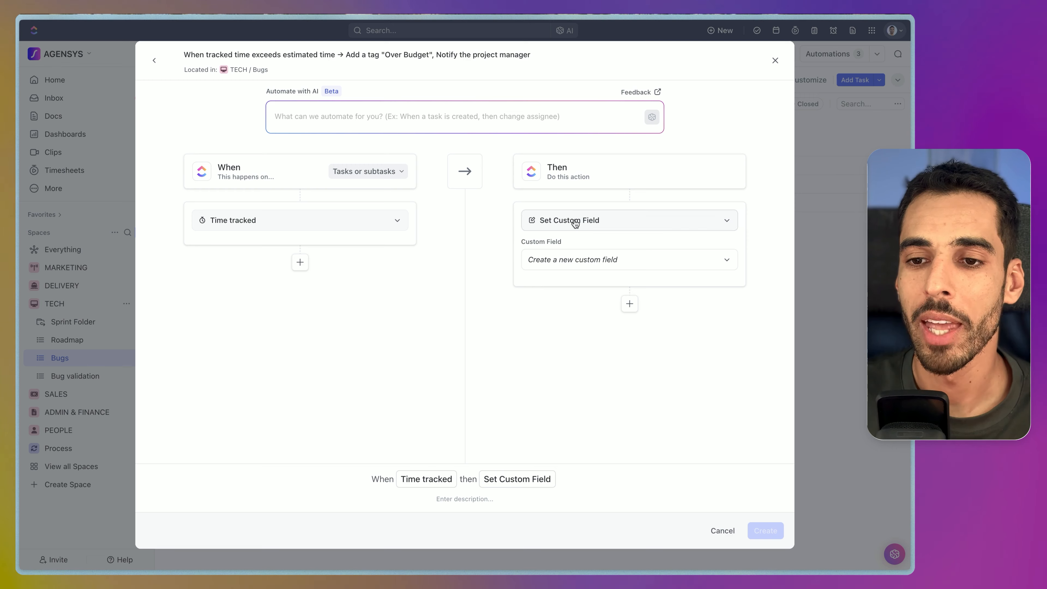
Add a condition to the trigger requiring the custom field Time difference to be less than 0.
{"action": "left_click", "coordinate": [300, 262]}
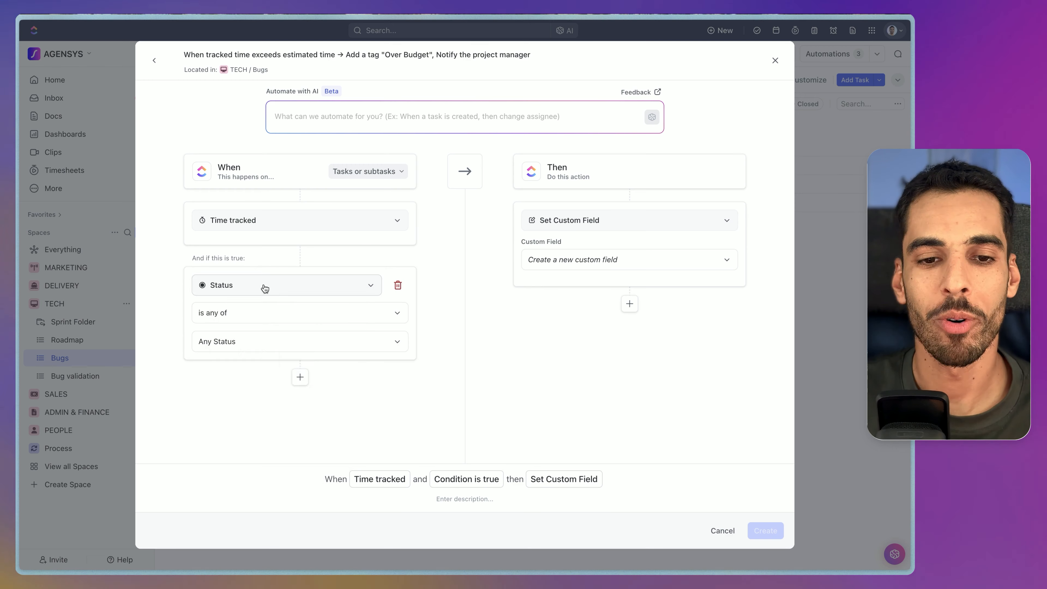
{"action": "left_click", "coordinate": [264, 286]}
{"action": "type", "text": "c"}
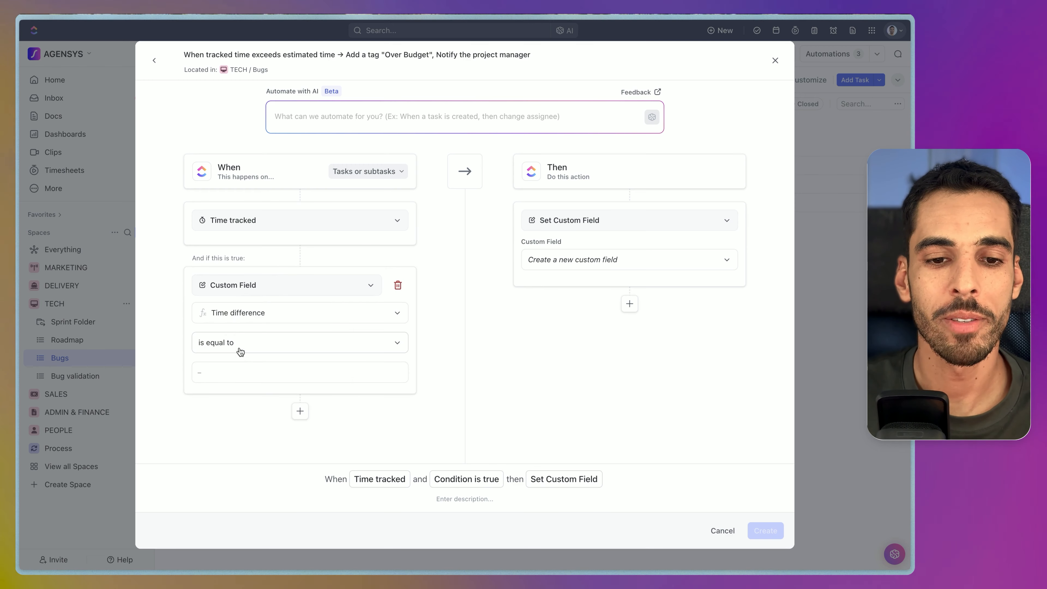
{"action": "left_click", "coordinate": [240, 350]}
{"action": "left_click", "coordinate": [231, 433]}
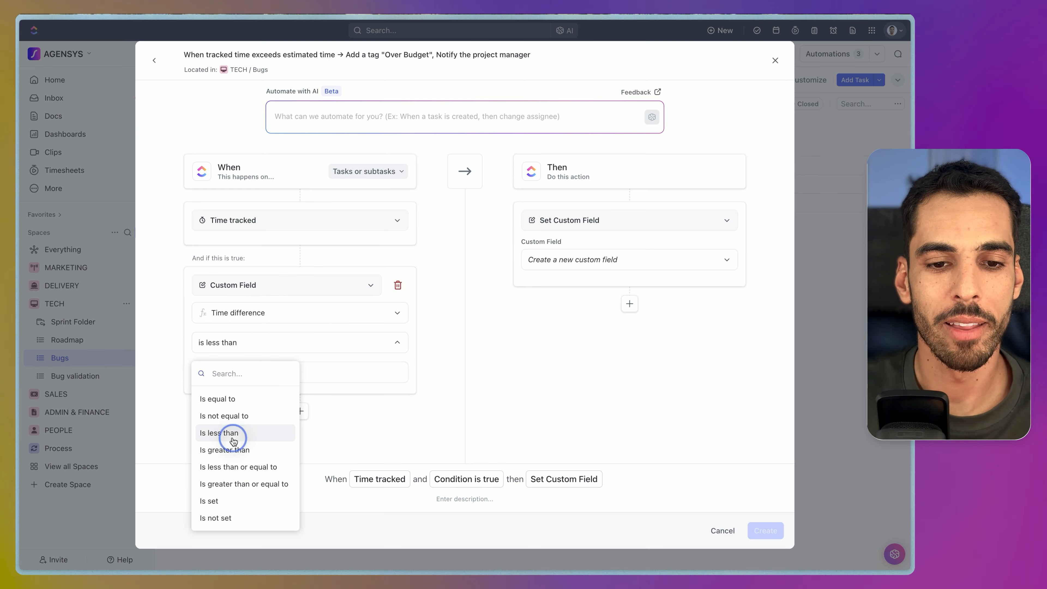
{"action": "left_click", "coordinate": [222, 371]}
{"action": "type", "text": "0"}
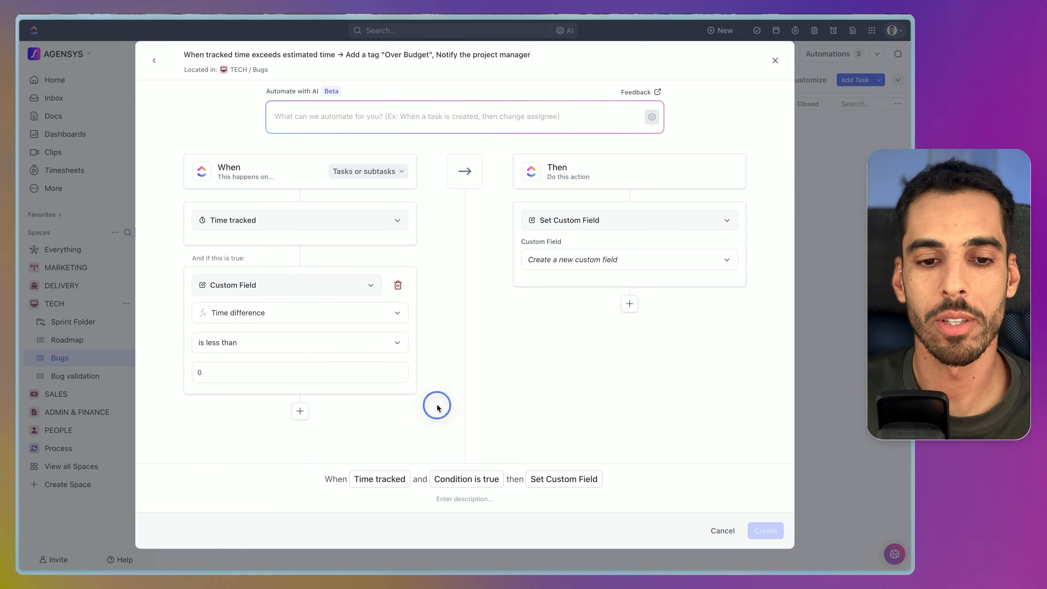
Make the automation's first action Change tags, adding the "over bugdet" tag.
{"action": "left_click", "coordinate": [590, 213]}
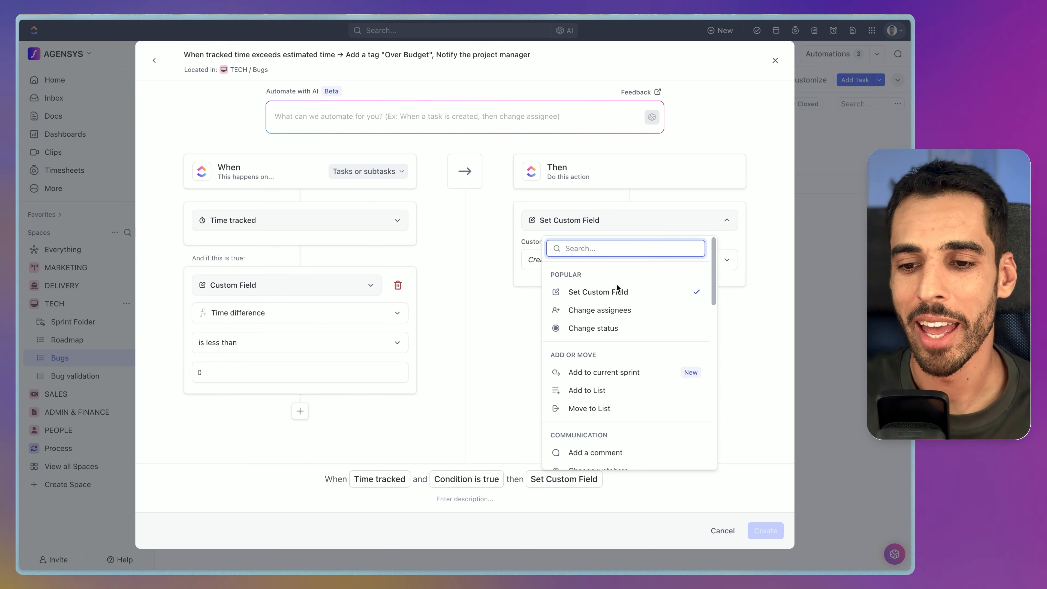
{"action": "scroll", "coordinate": [596, 379], "scroll_direction": "down", "scroll_amount": 2}
{"action": "type", "text": "tag"}
{"action": "key", "text": "Return"}
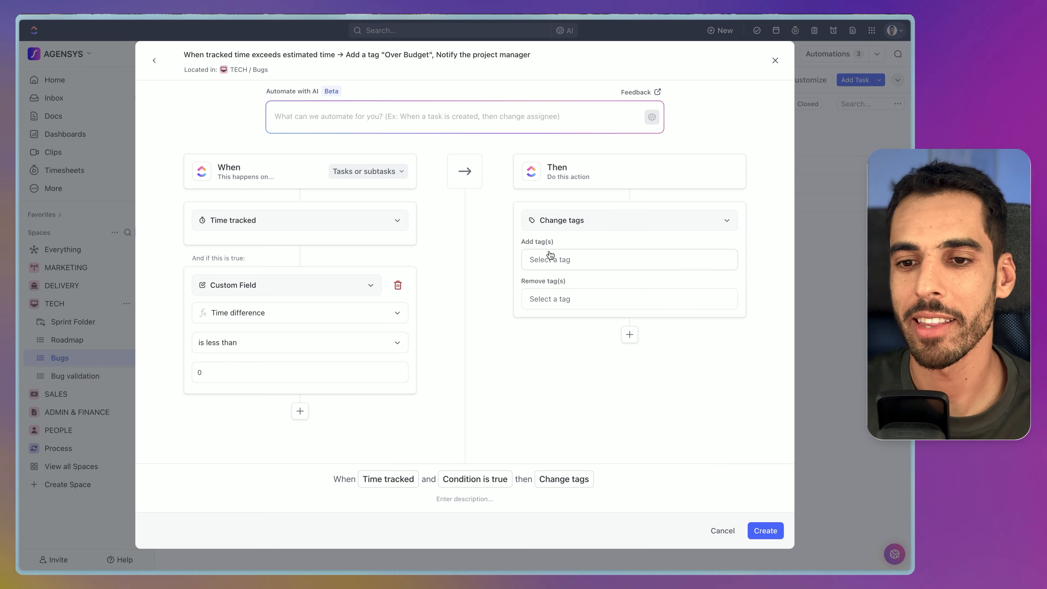
{"action": "left_click", "coordinate": [550, 257]}
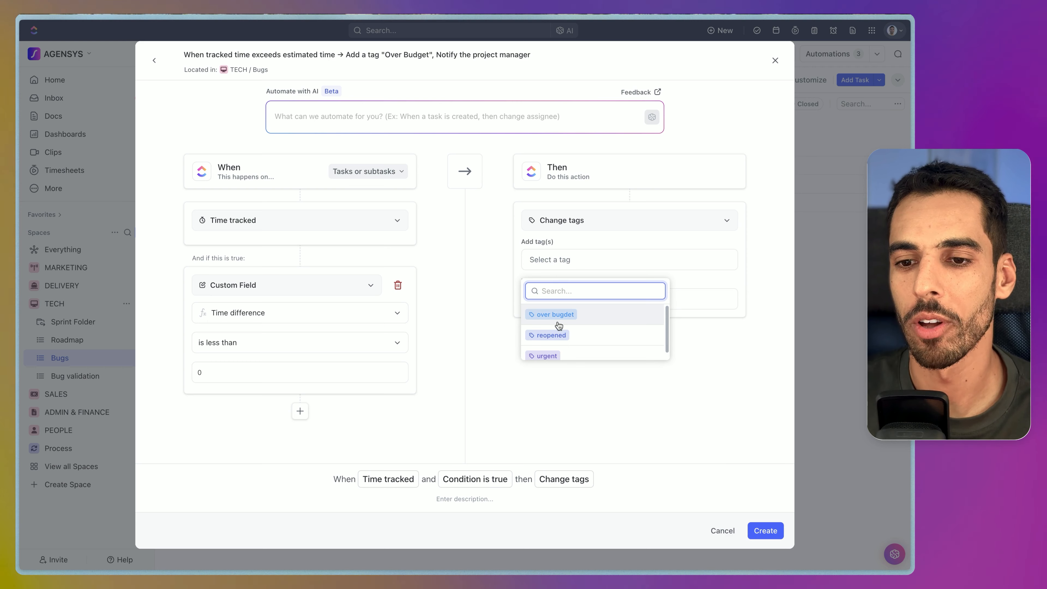
{"action": "left_click", "coordinate": [558, 325]}
Add a second action, Add a comment, mentioning the project manager with the text "This is over budget!", and create the automation.
{"action": "left_click", "coordinate": [627, 398]}
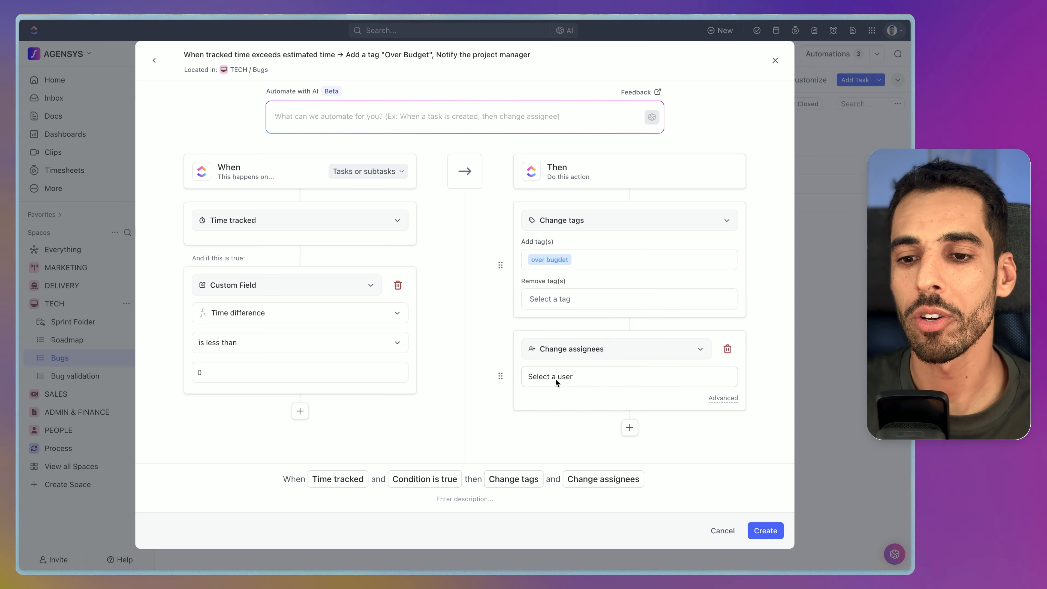
{"action": "left_click", "coordinate": [559, 349]}
{"action": "left_click", "coordinate": [573, 347]}
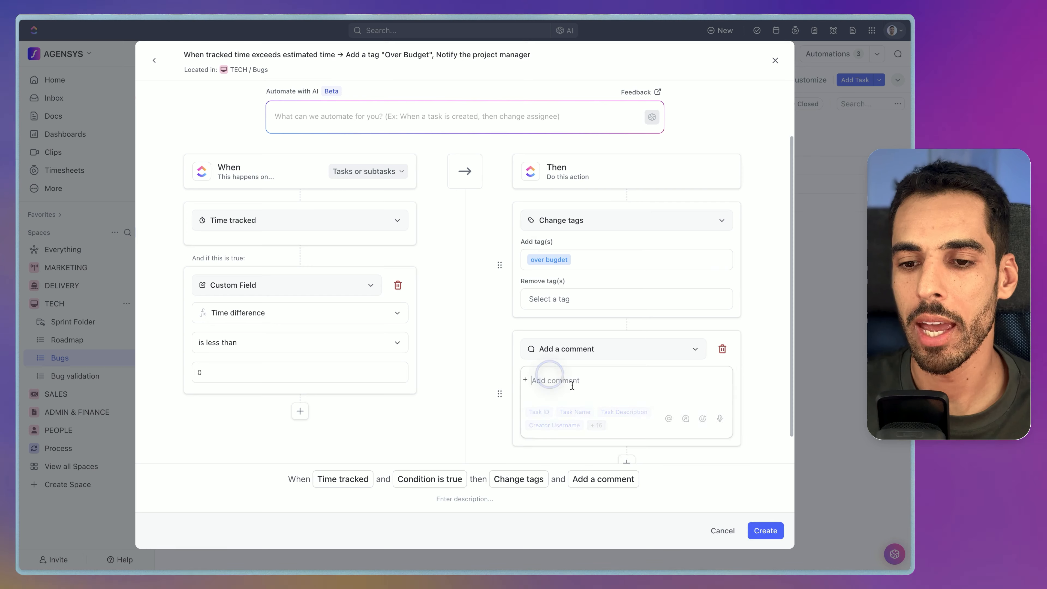
{"action": "type", "text": "@ra"}
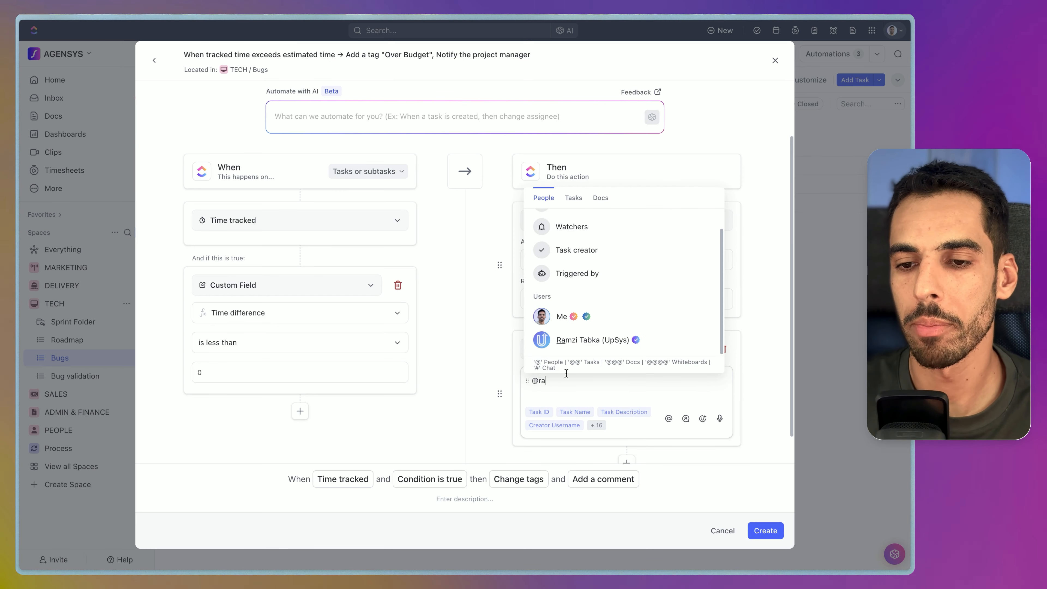
{"action": "left_click", "coordinate": [592, 339]}
{"action": "type", "text": "This is"}
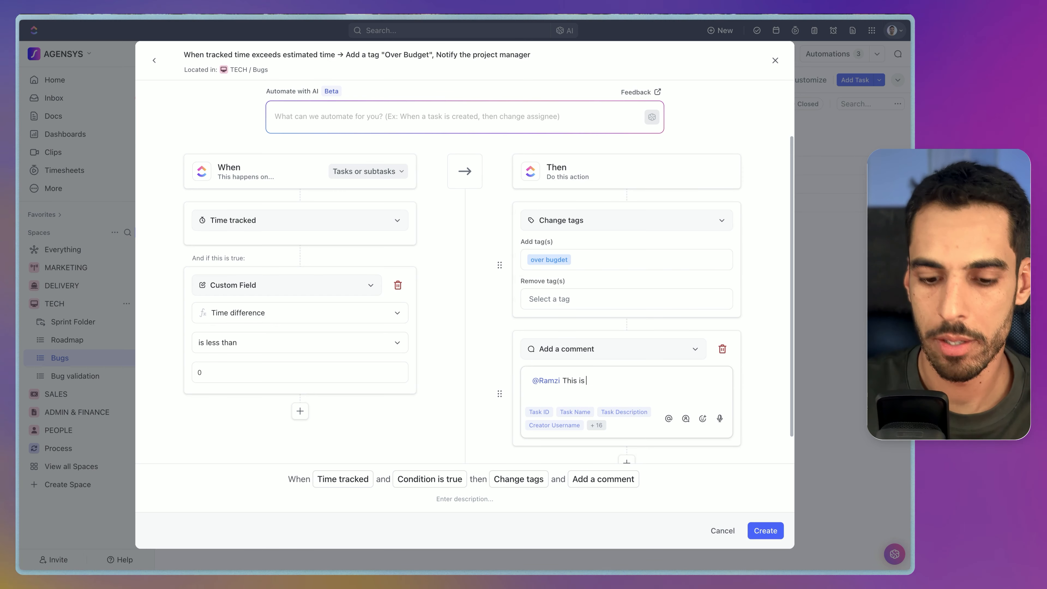
{"action": "type", "text": "over budget"}
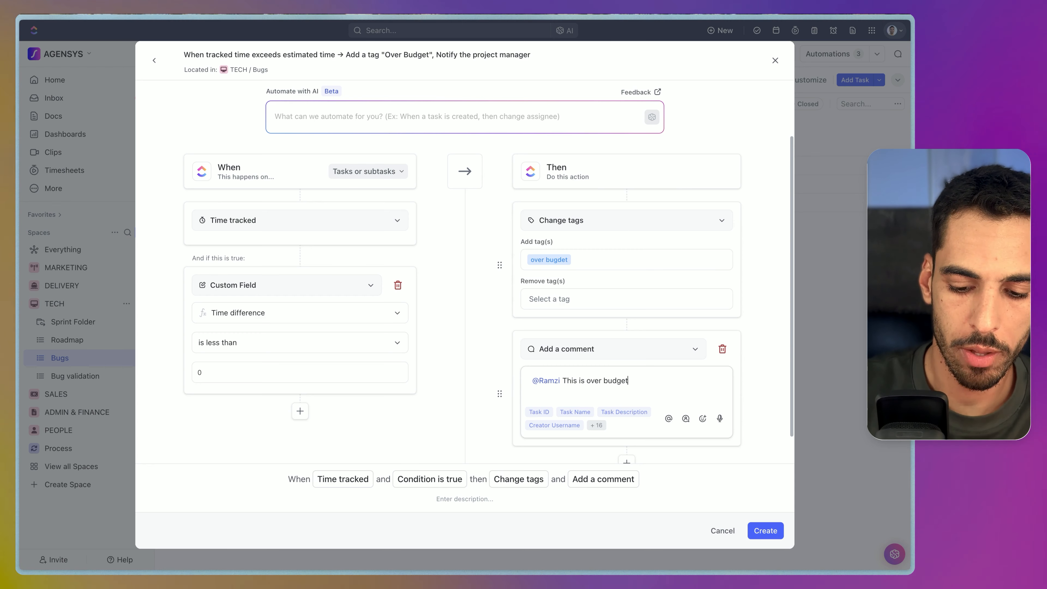
{"action": "type", "text": "!"}
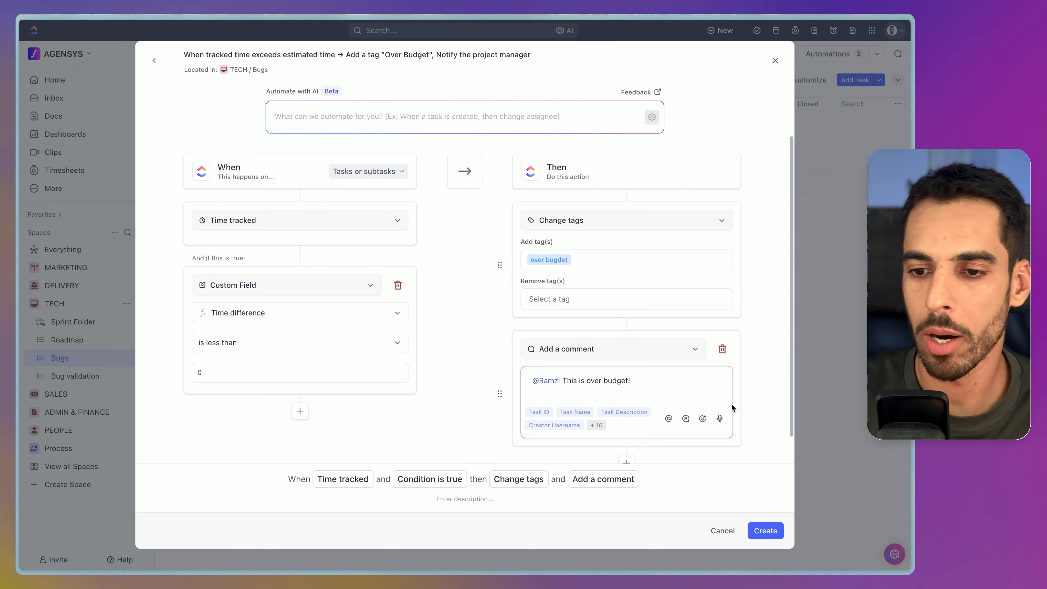
{"action": "key", "text": "ctrl+a"}
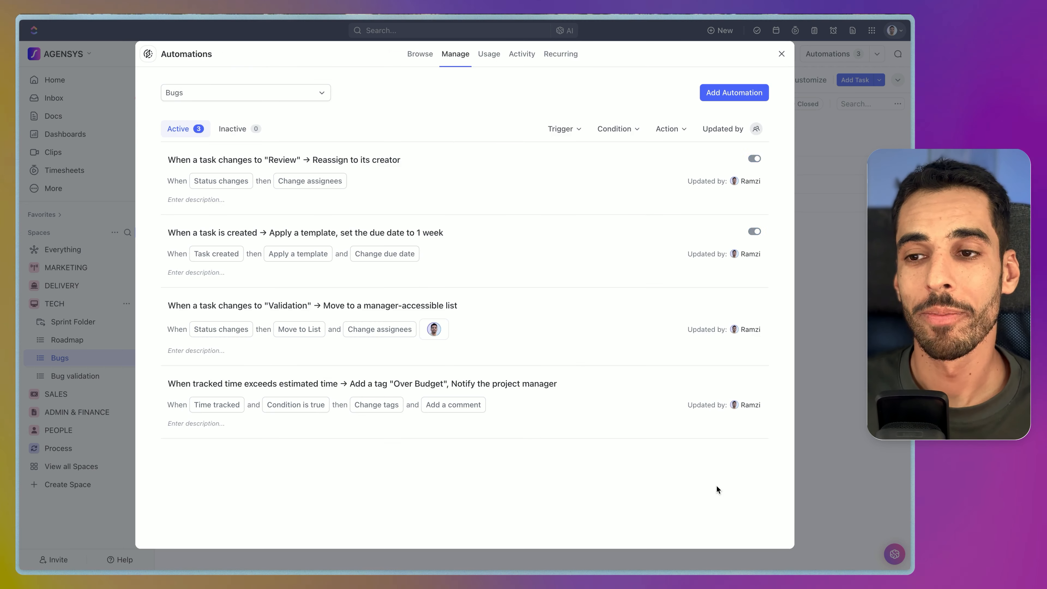
{"action": "left_click", "coordinate": [828, 342]}
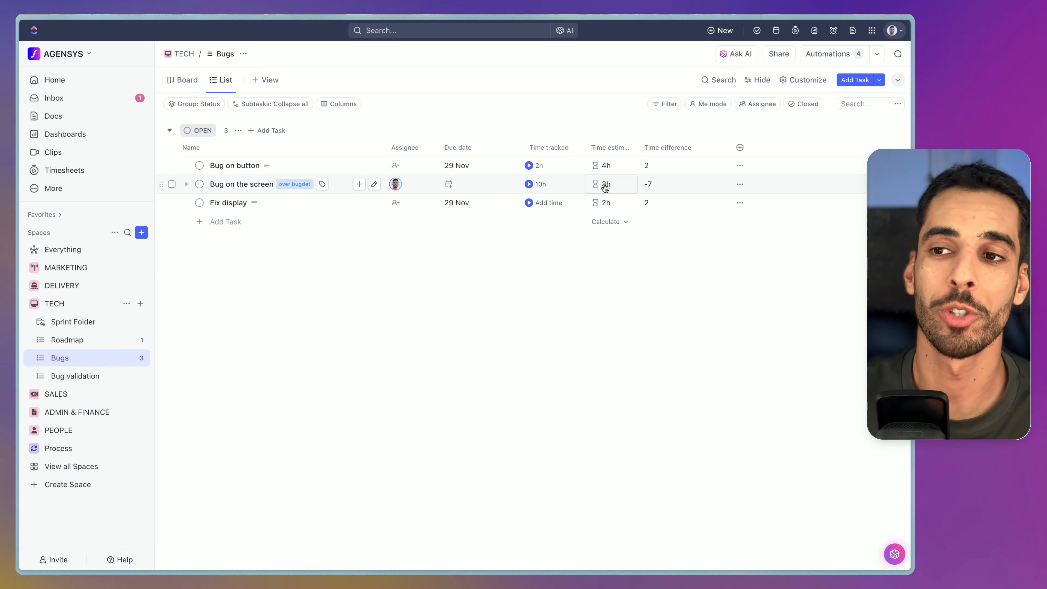
Log 10 hours of tracked time on the Fix display task to test the over-budget automation.
{"action": "left_click", "coordinate": [548, 203]}
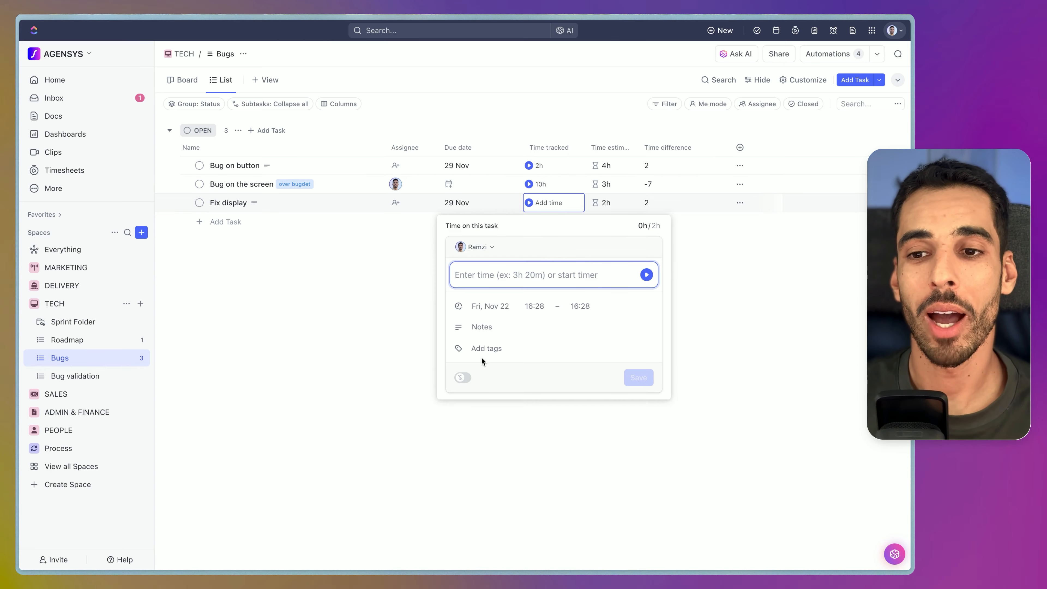
{"action": "type", "text": "10"}
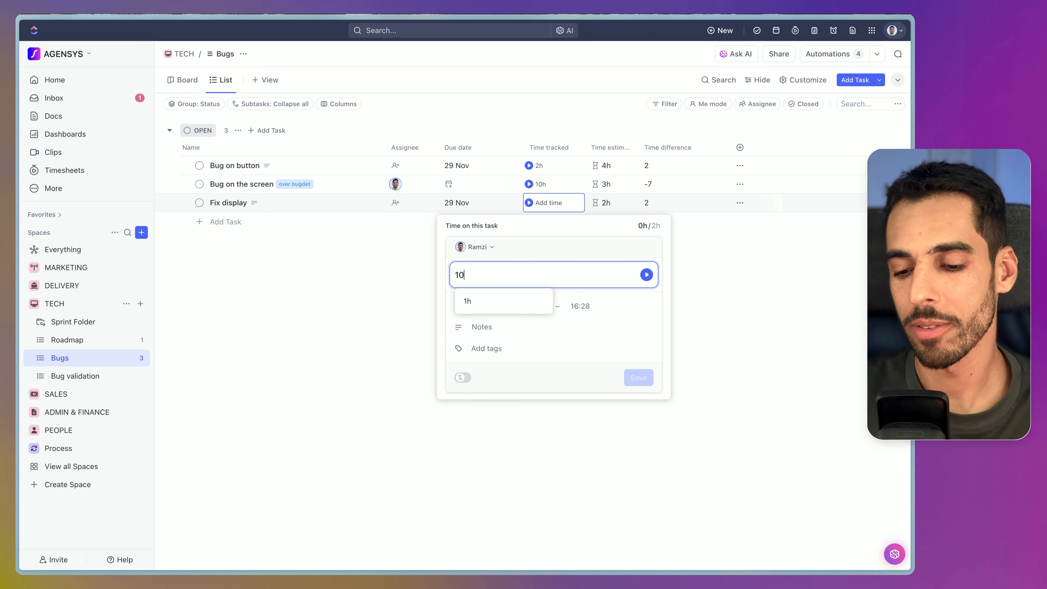
{"action": "key", "text": "Return"}
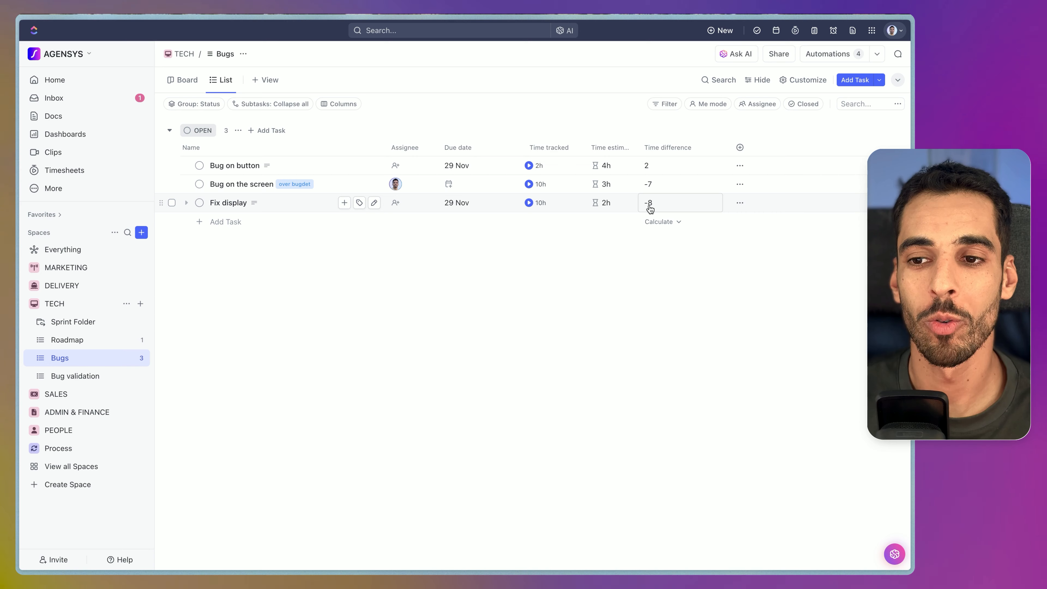
Check the Fix display task's activity and tags, and filter the Bugs list by the "over bugdet" tag.
{"action": "left_click", "coordinate": [237, 208]}
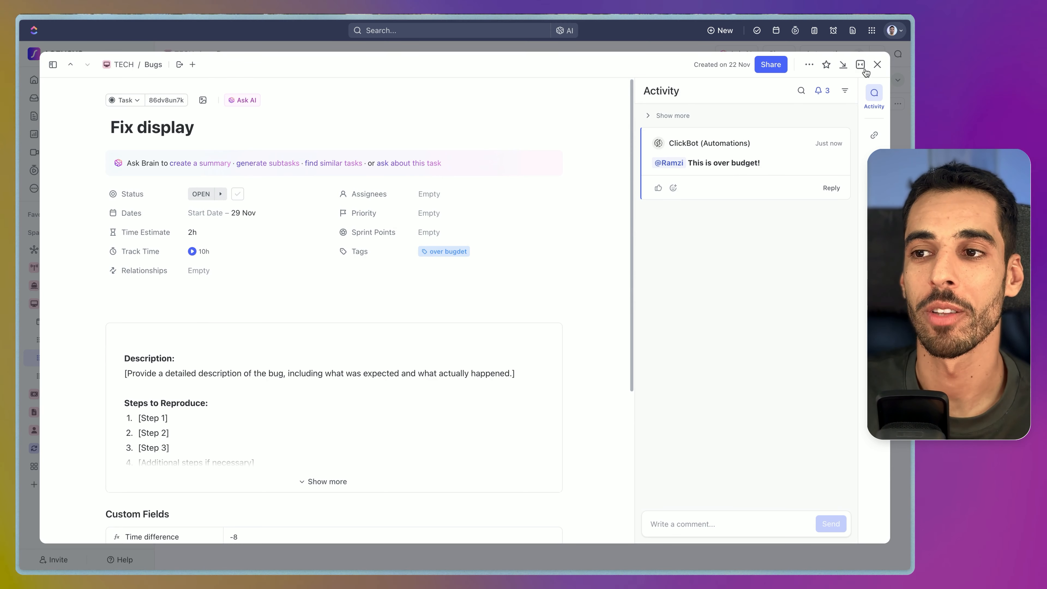
{"action": "left_click", "coordinate": [877, 65]}
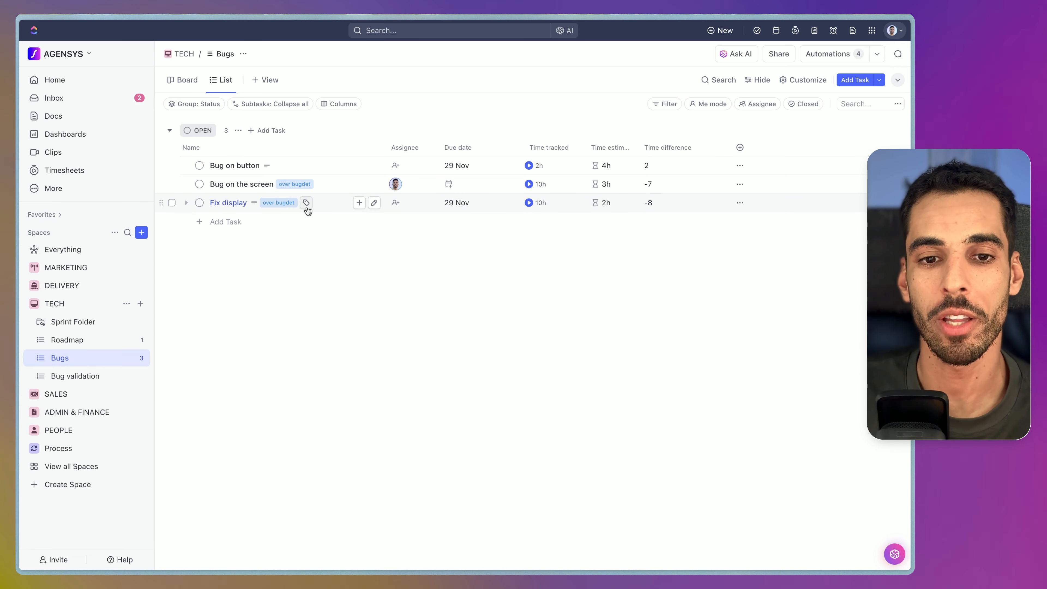
{"action": "left_click", "coordinate": [267, 203]}
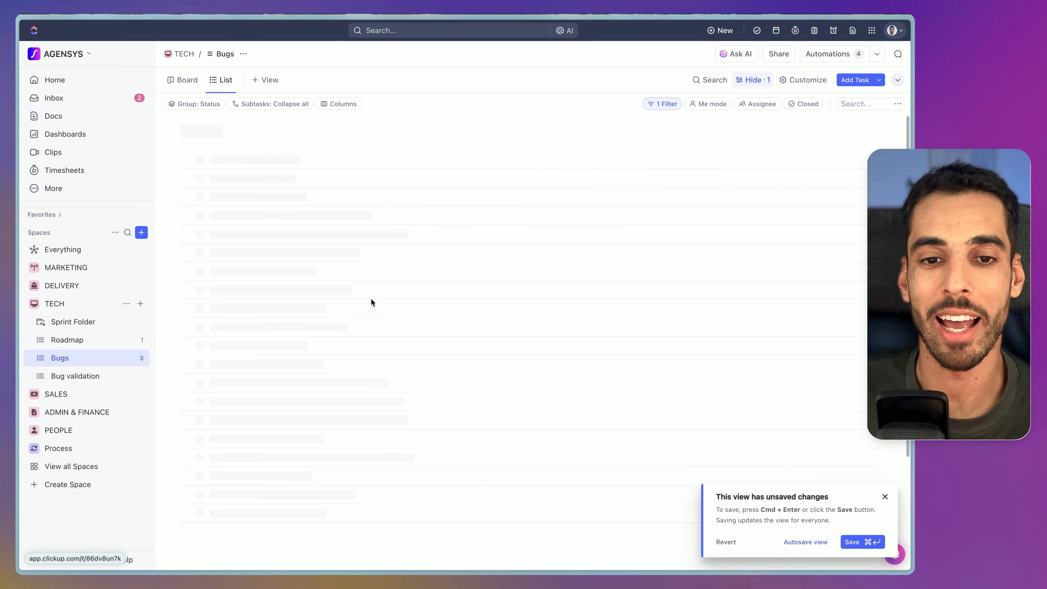
{"action": "left_click", "coordinate": [791, 545]}
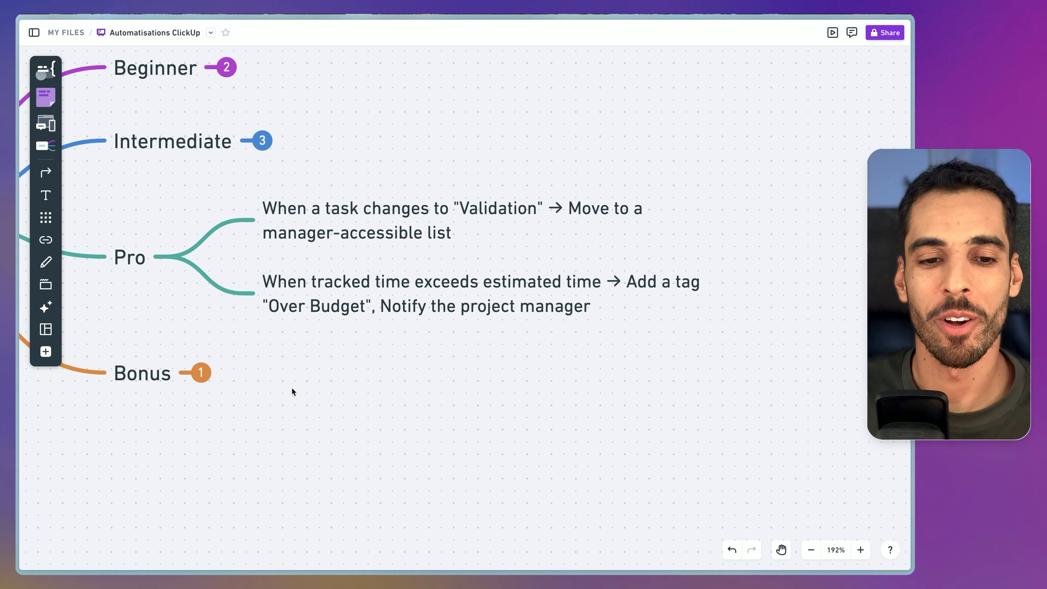
In the Automatisations ClickUp mind map, expand the Bonus branch and reword its item to "Automatically archive tasks after 365 days".
{"action": "left_click", "coordinate": [201, 371]}
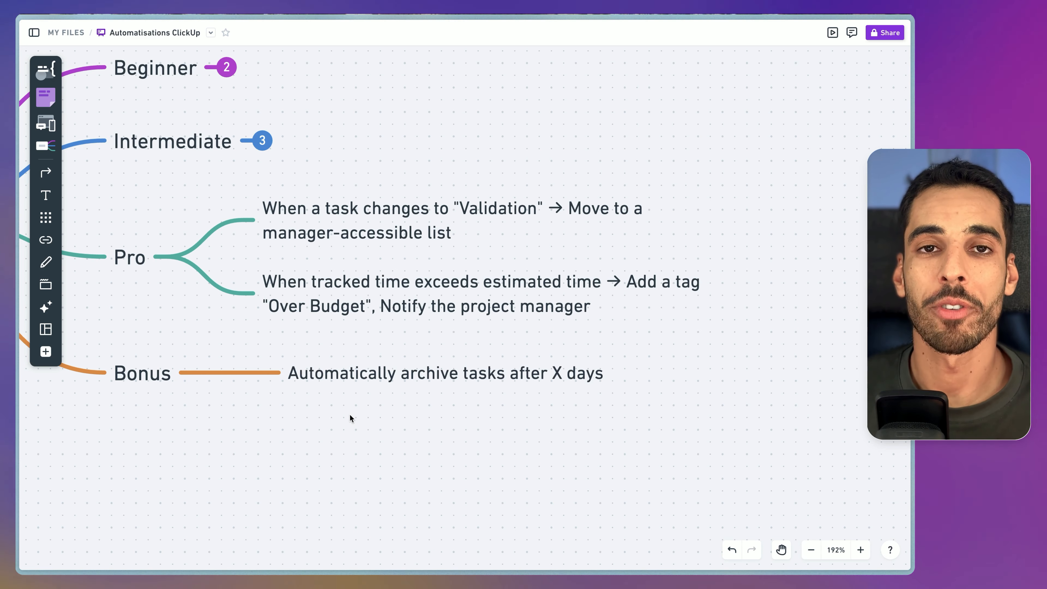
{"action": "left_click", "coordinate": [556, 371]}
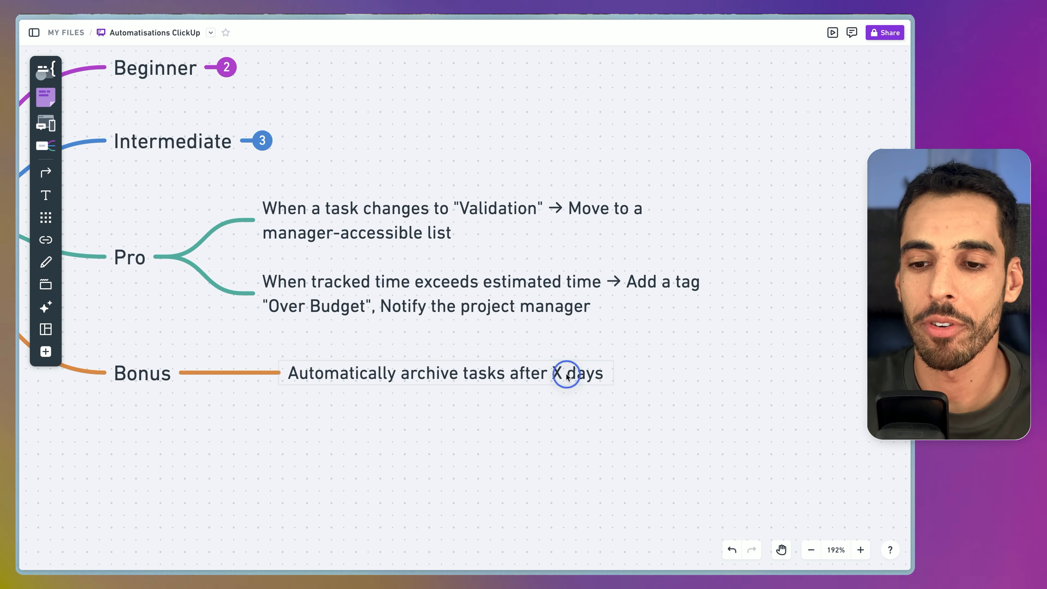
{"action": "key", "text": "BackSpace"}
{"action": "type", "text": "365"}
{"action": "left_click", "coordinate": [523, 442]}
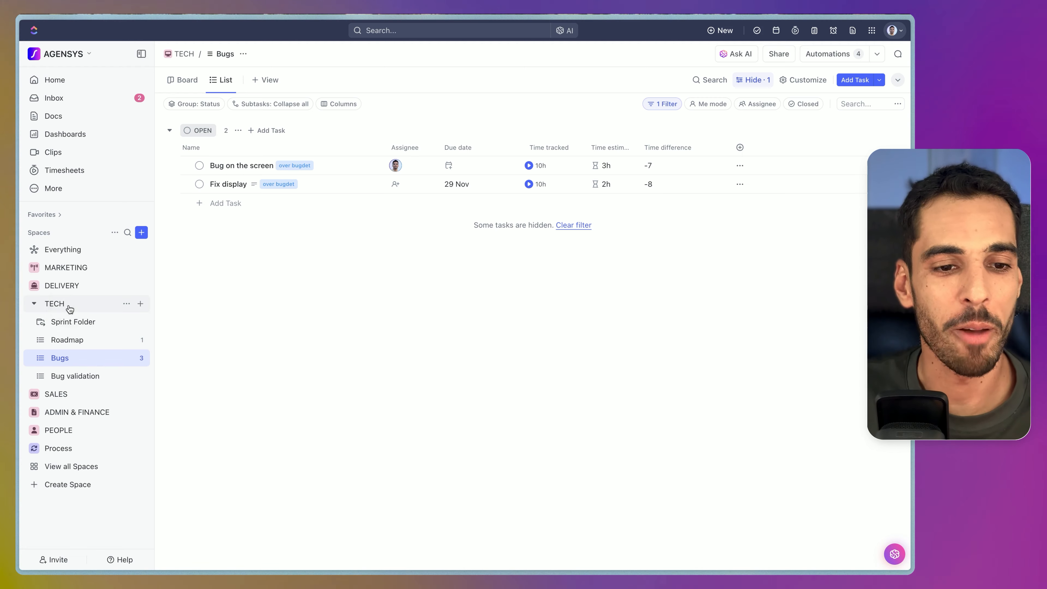
Switch to ClickUp and start a new automation for the TECH space named "Automatically archive tasks after 365 days".
{"action": "left_click", "coordinate": [67, 305]}
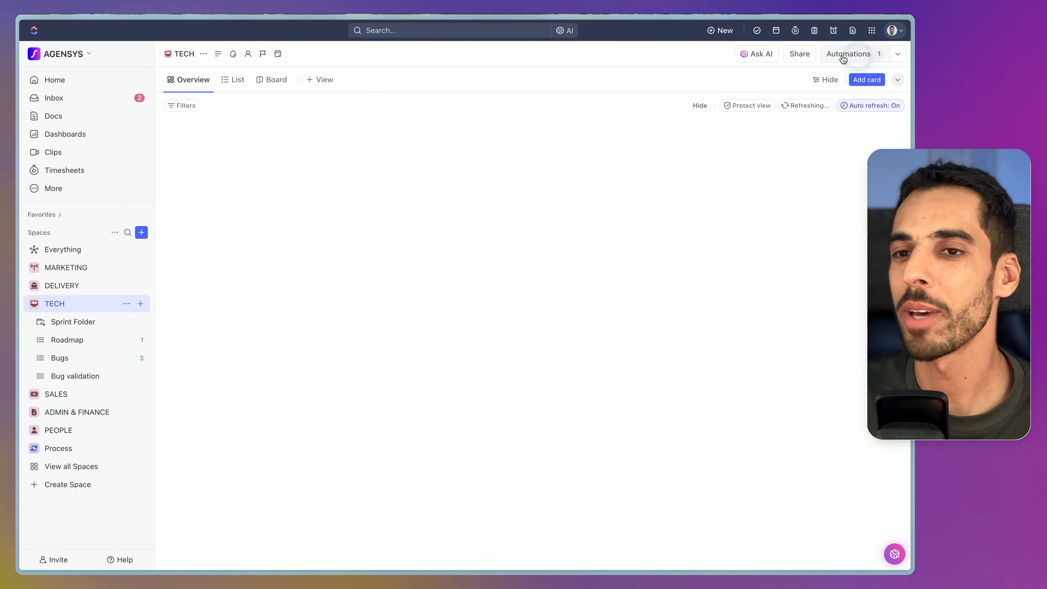
{"action": "left_click", "coordinate": [848, 54]}
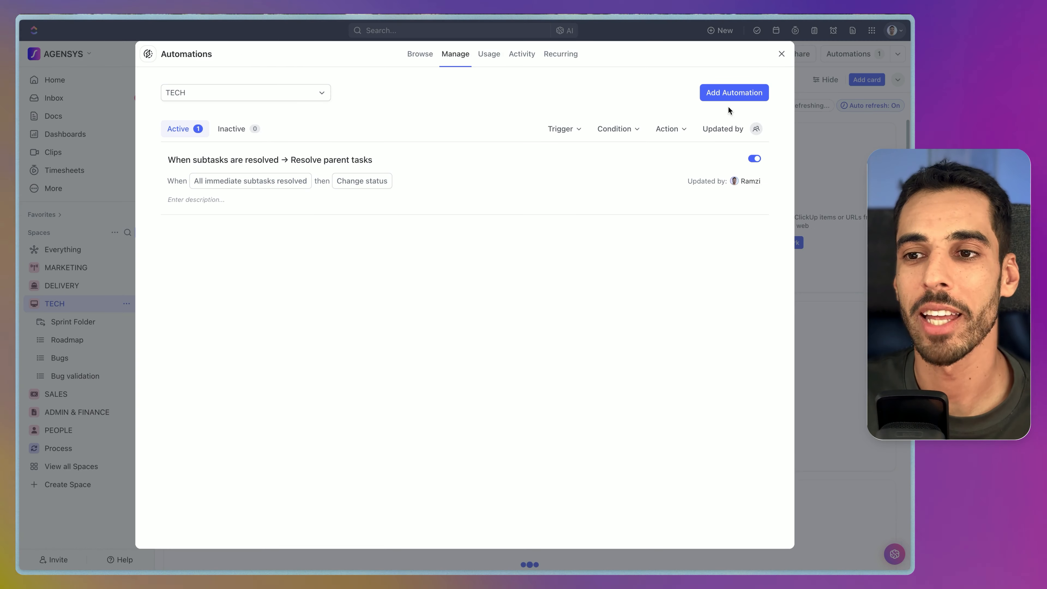
{"action": "left_click", "coordinate": [734, 94]}
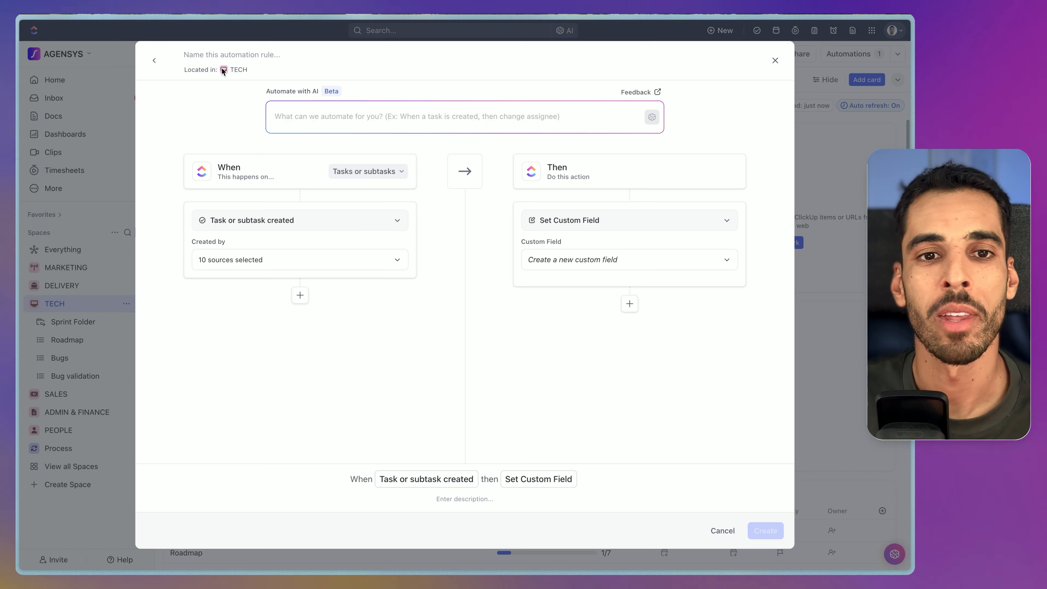
{"action": "type", "text": "Automatically archive tasks after 365 days"}
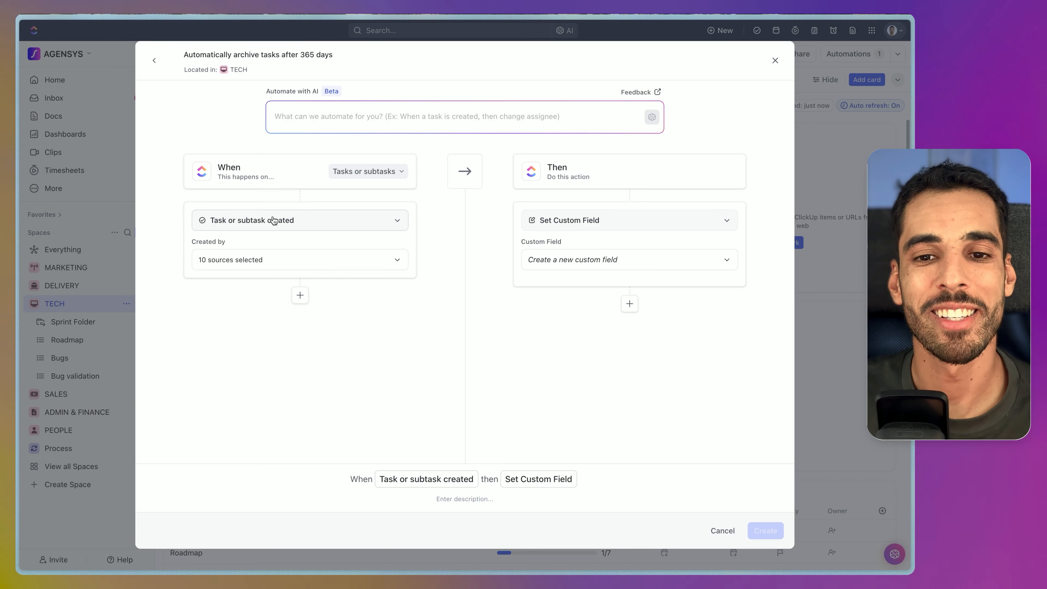
Set the automation's trigger to Date Is Before/After, at 365 days after the due date.
{"action": "left_click", "coordinate": [275, 220]}
{"action": "scroll", "coordinate": [306, 367], "scroll_direction": "down", "scroll_amount": 3}
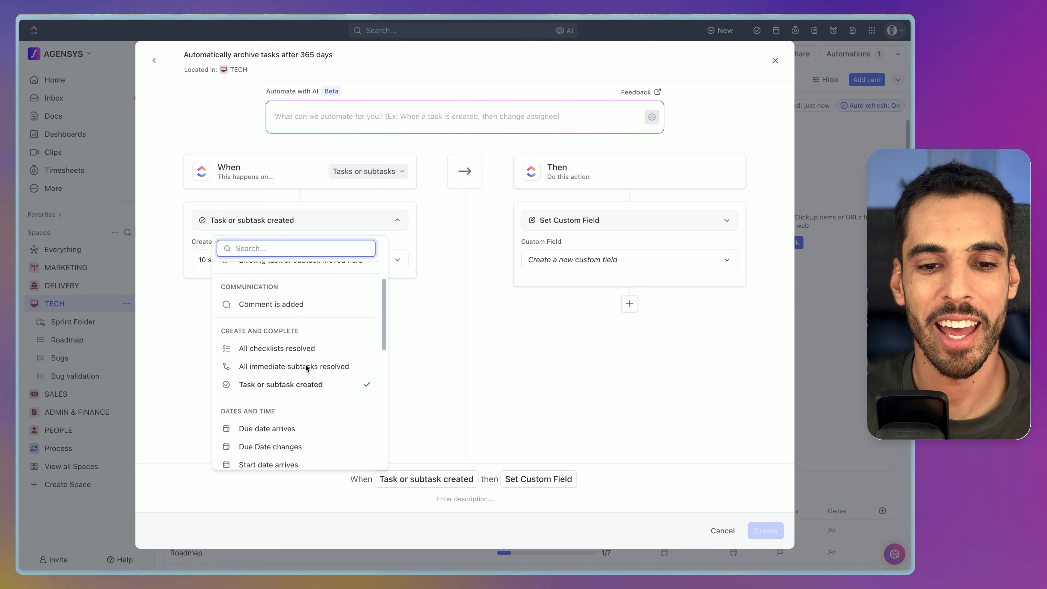
{"action": "scroll", "coordinate": [305, 367], "scroll_direction": "down", "scroll_amount": 3}
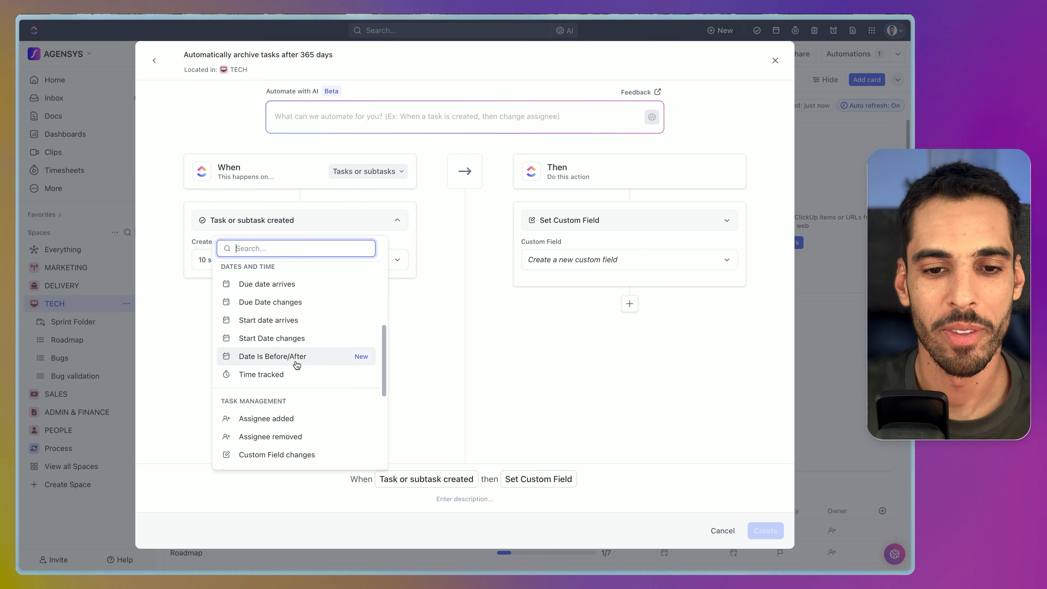
{"action": "left_click", "coordinate": [297, 365]}
{"action": "left_click", "coordinate": [261, 256]}
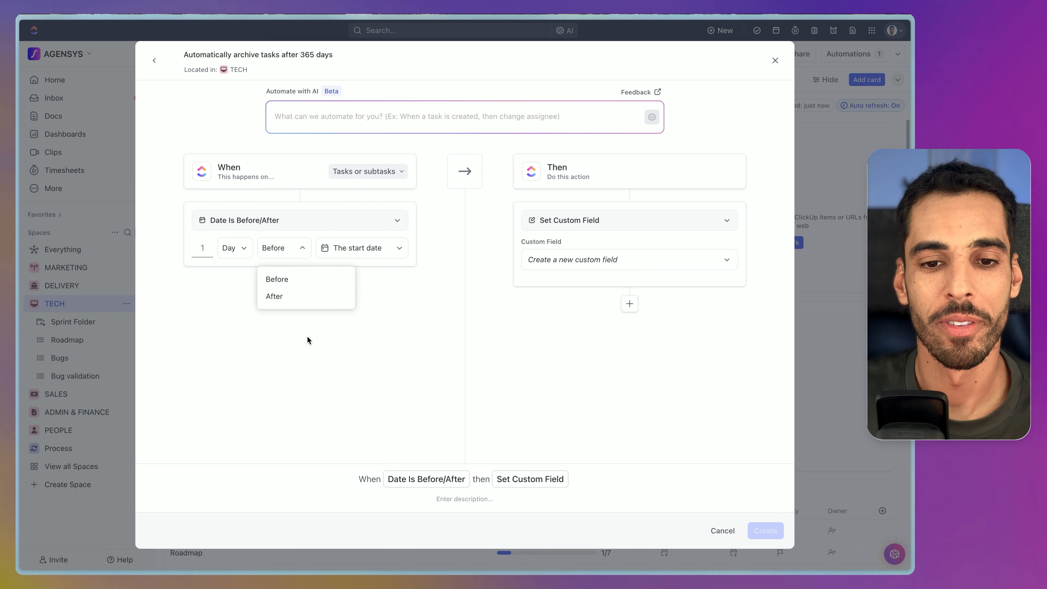
{"action": "left_click", "coordinate": [285, 296]}
{"action": "left_click", "coordinate": [358, 247]}
{"action": "left_click", "coordinate": [349, 310]}
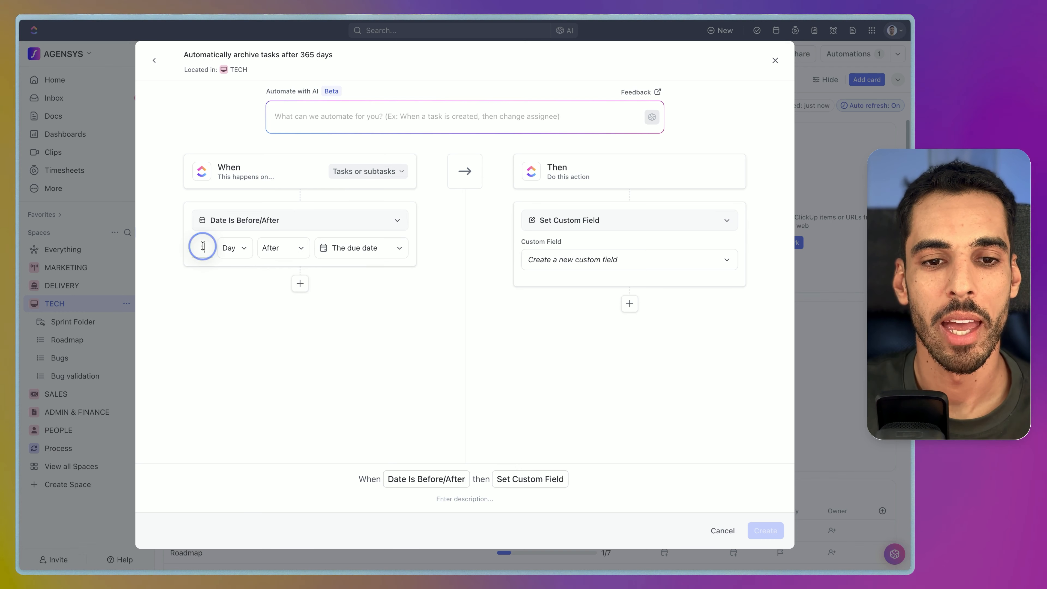
{"action": "double_click", "coordinate": [203, 248]}
{"action": "type", "text": "365"}
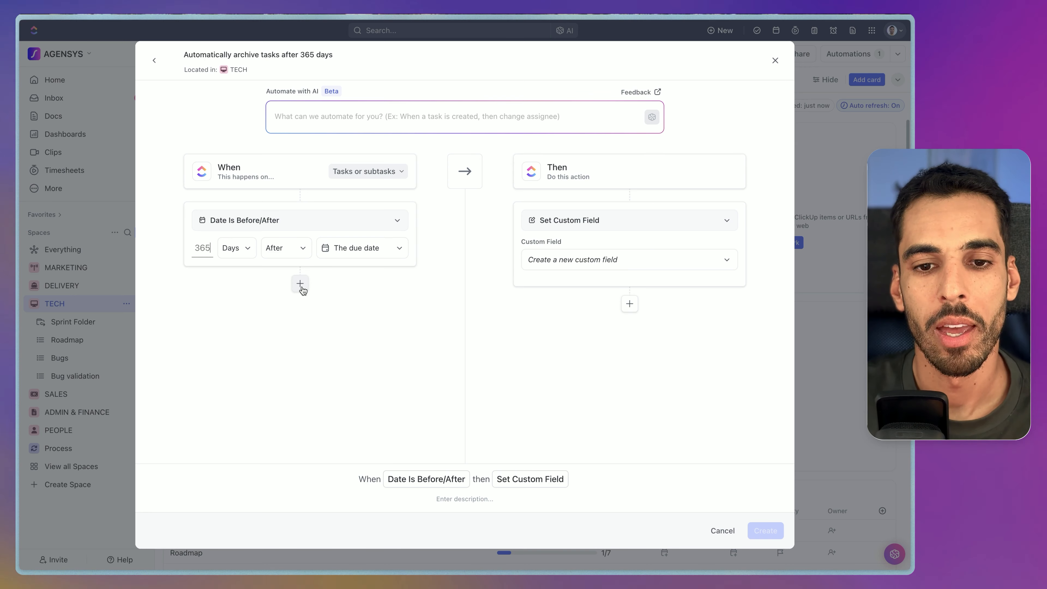
Set the automation's action to Archive task or subtask, leaving the trigger without a status condition.
{"action": "left_click", "coordinate": [300, 285]}
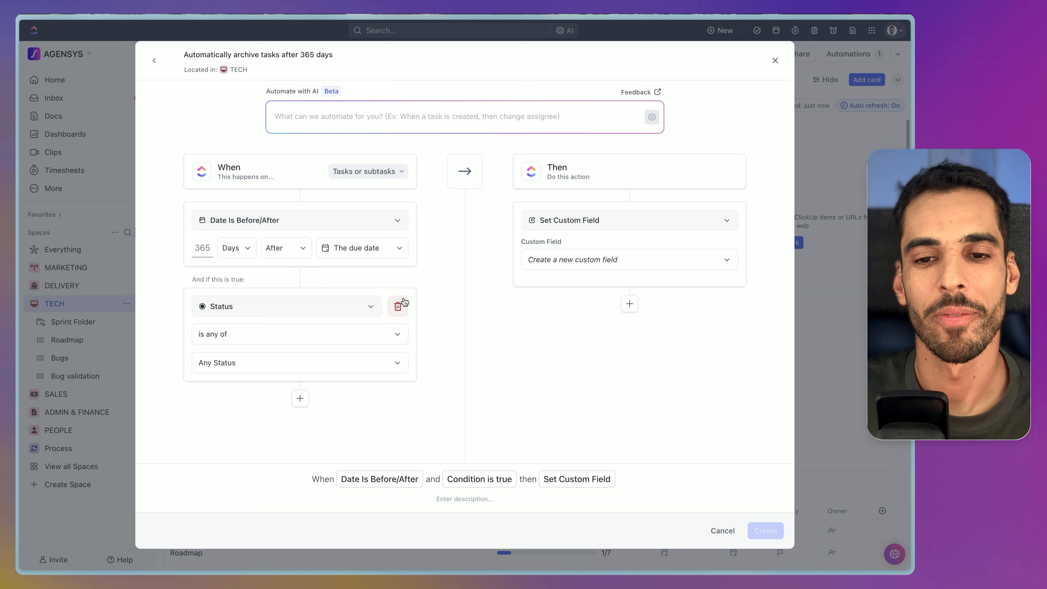
{"action": "left_click", "coordinate": [398, 306]}
{"action": "left_click", "coordinate": [726, 220]}
{"action": "type", "text": "a"}
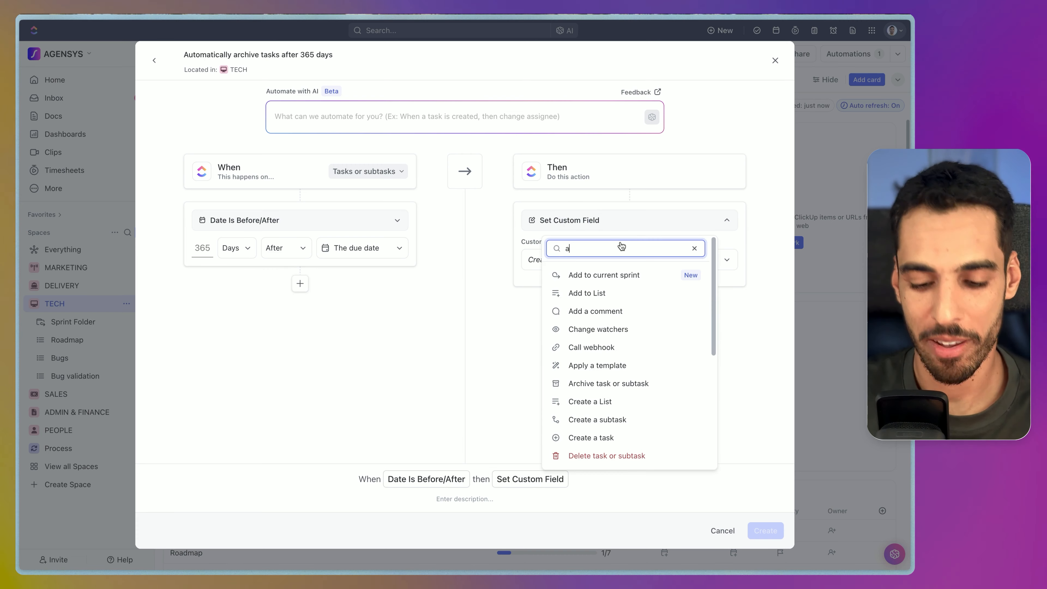
{"action": "type", "text": "rch"}
{"action": "left_click", "coordinate": [606, 275]}
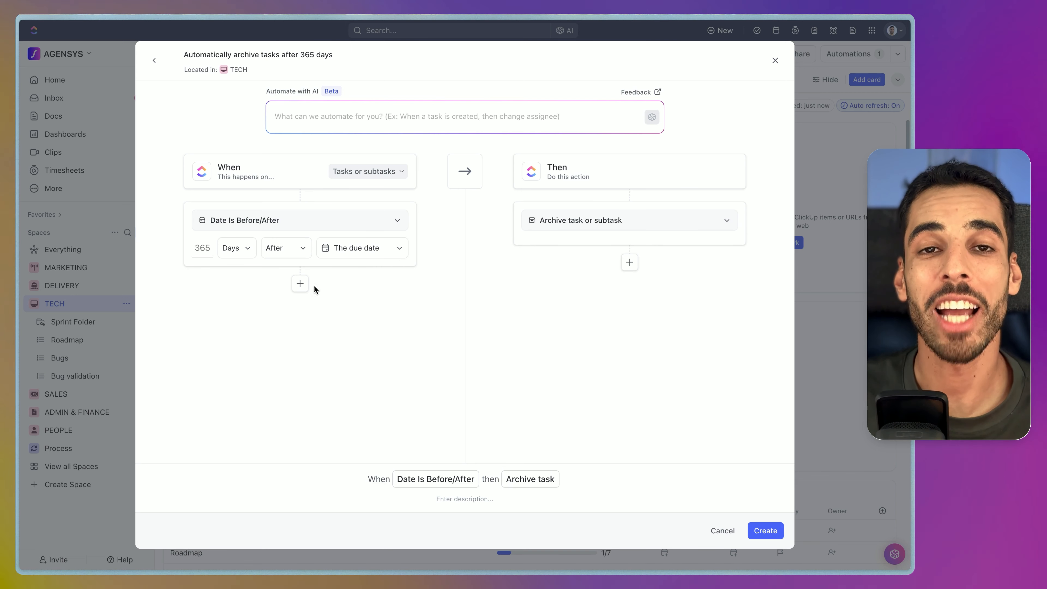
Add a trigger condition requiring the current date to be at least 90 days after the closed date.
{"action": "left_click", "coordinate": [300, 284]}
{"action": "left_click", "coordinate": [250, 306]}
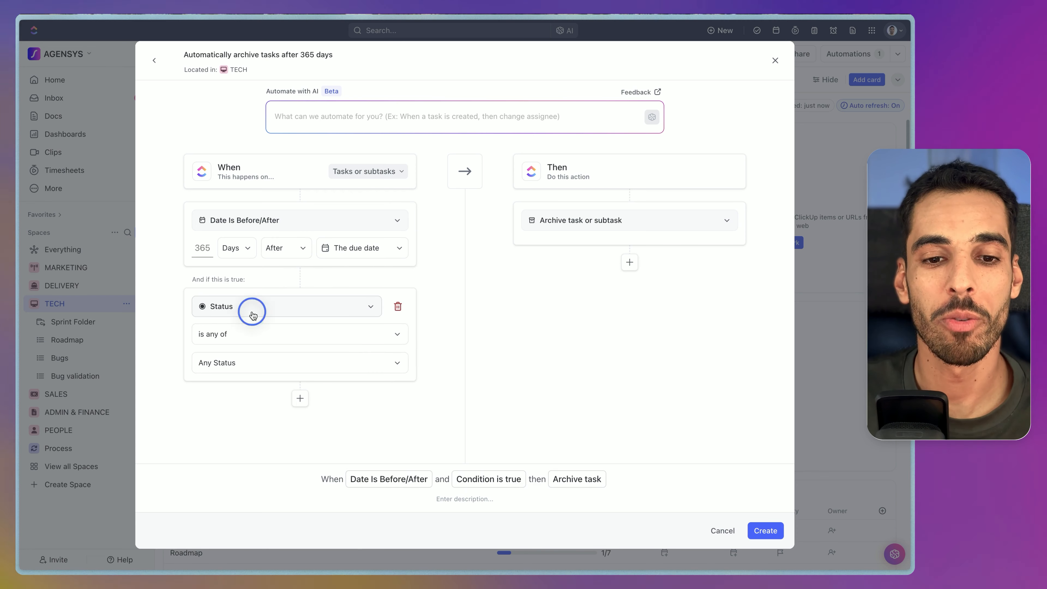
{"action": "type", "text": "dat"}
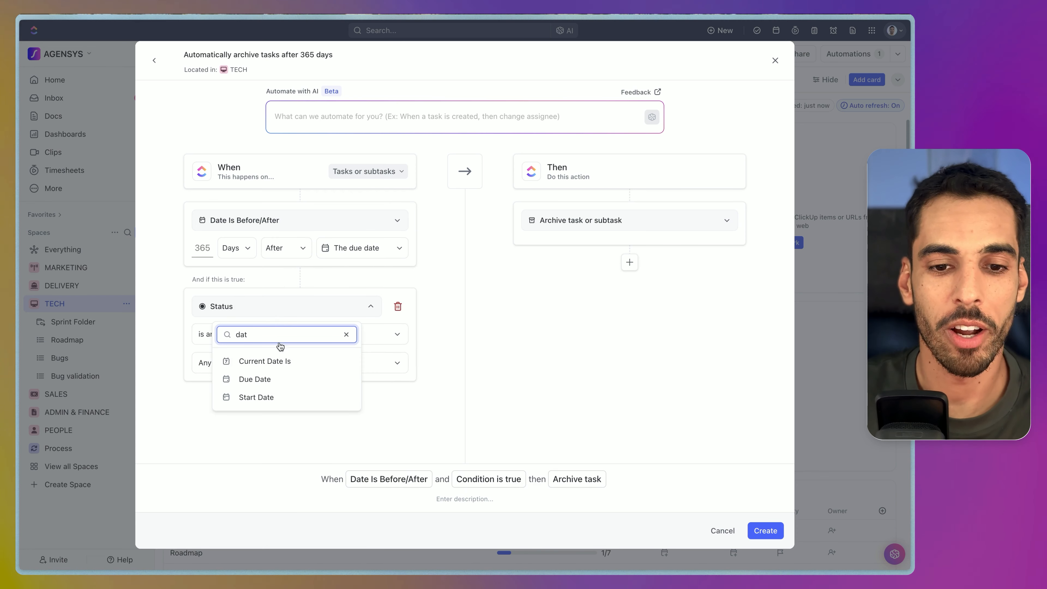
{"action": "left_click", "coordinate": [266, 362]}
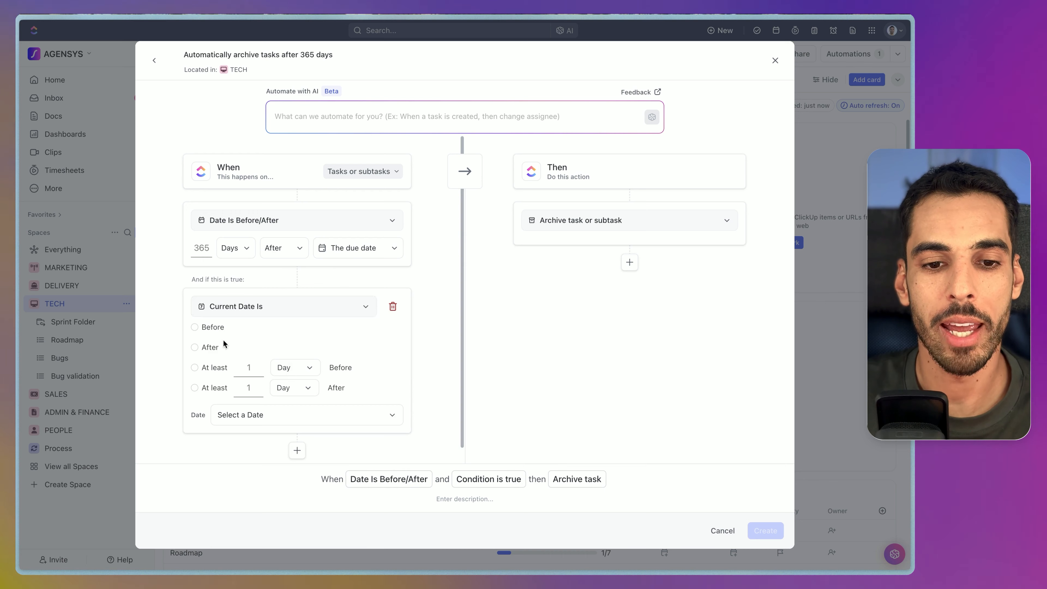
{"action": "left_click", "coordinate": [253, 383]}
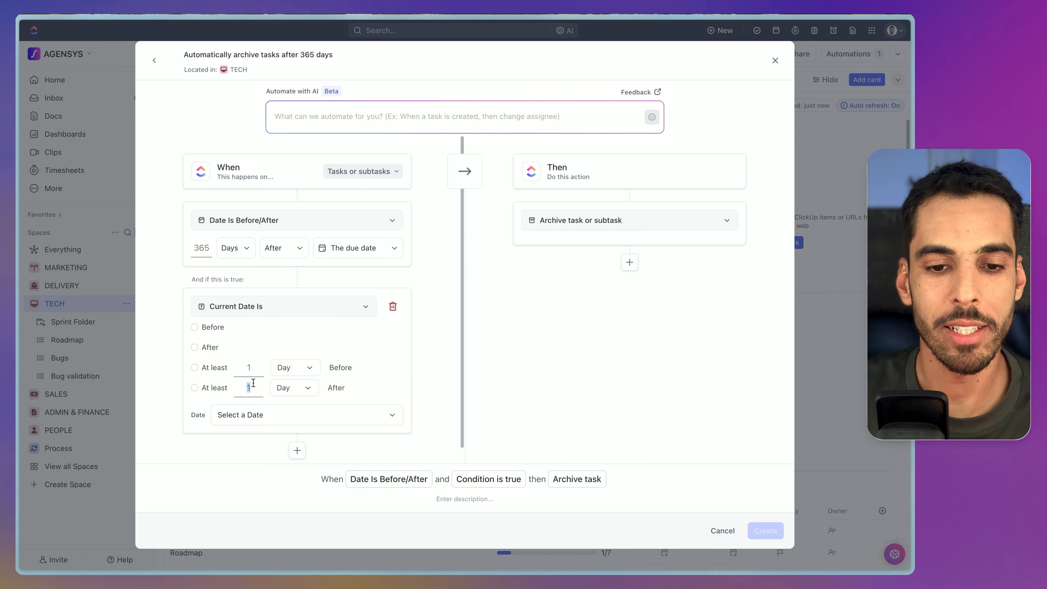
{"action": "key", "text": "BackSpace"}
{"action": "type", "text": "89"}
{"action": "left_click", "coordinate": [223, 416]}
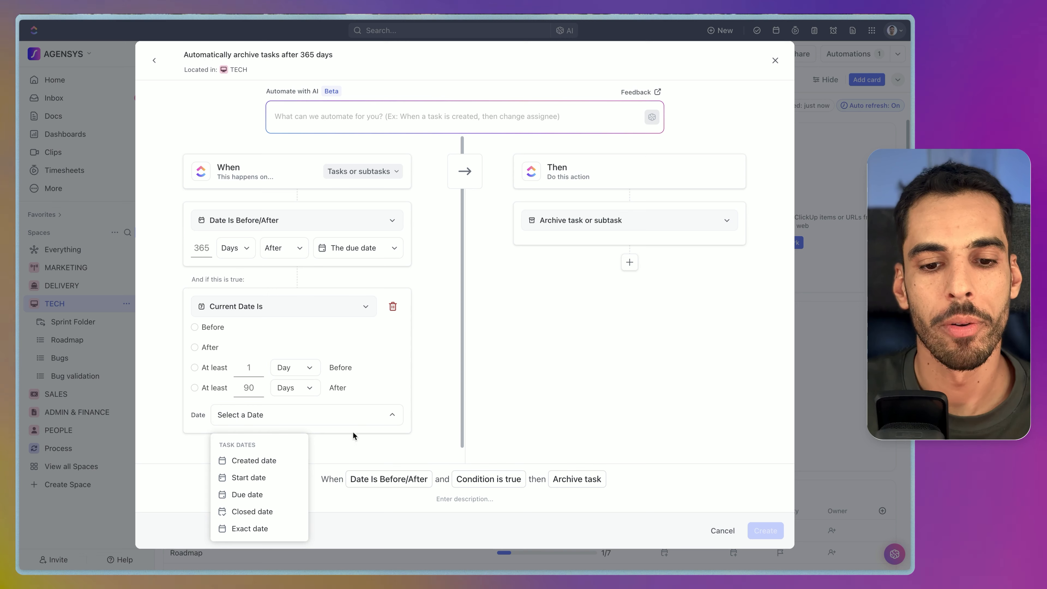
{"action": "left_click", "coordinate": [261, 511]}
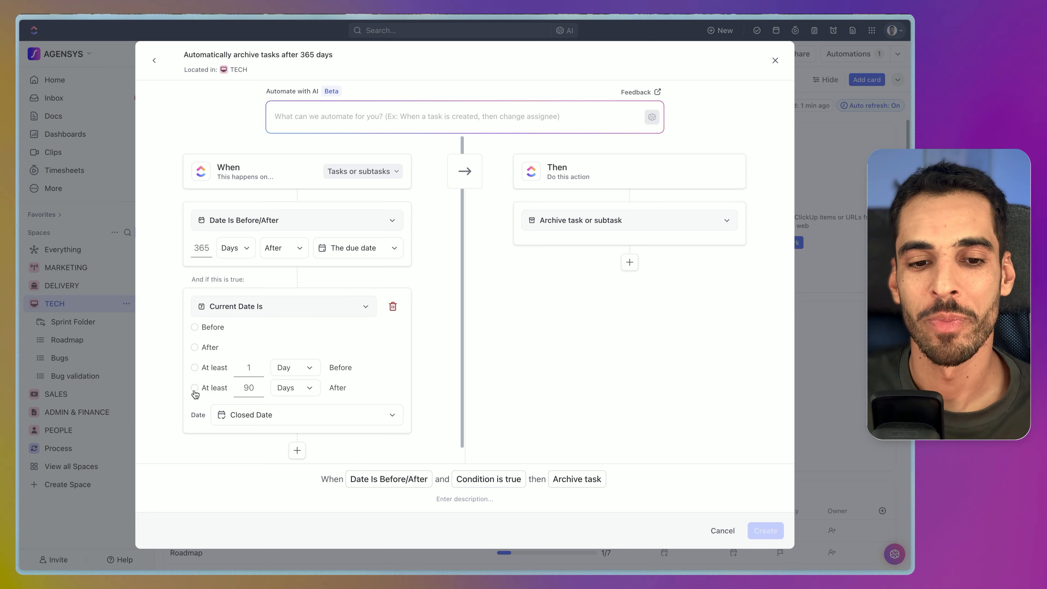
{"action": "left_click", "coordinate": [195, 387]}
Create the archiving automation and open the TECH space's Roadmap list.
{"action": "left_click", "coordinate": [765, 530]}
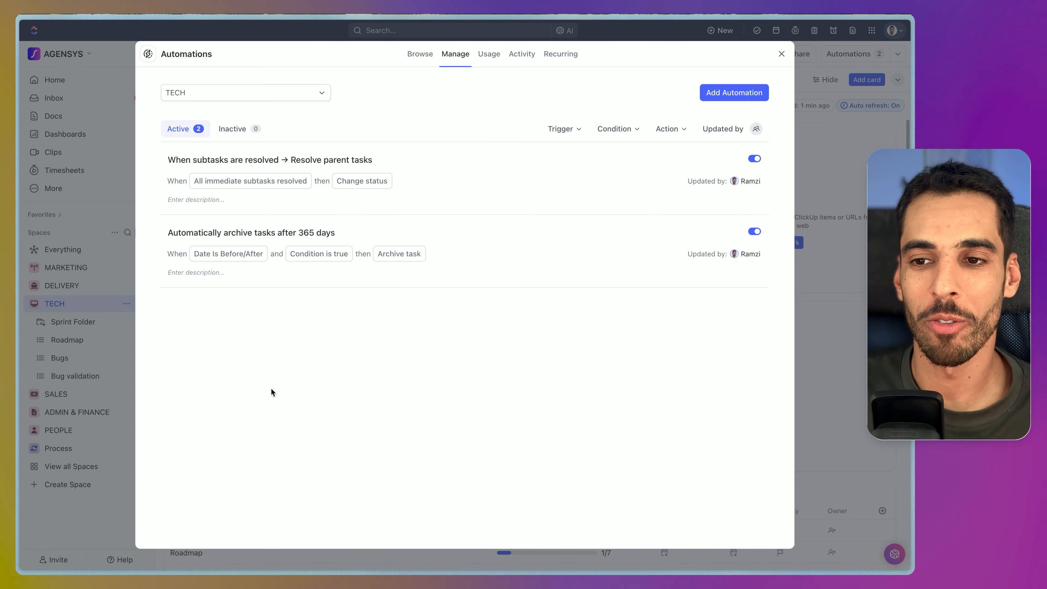
{"action": "left_click", "coordinate": [781, 54]}
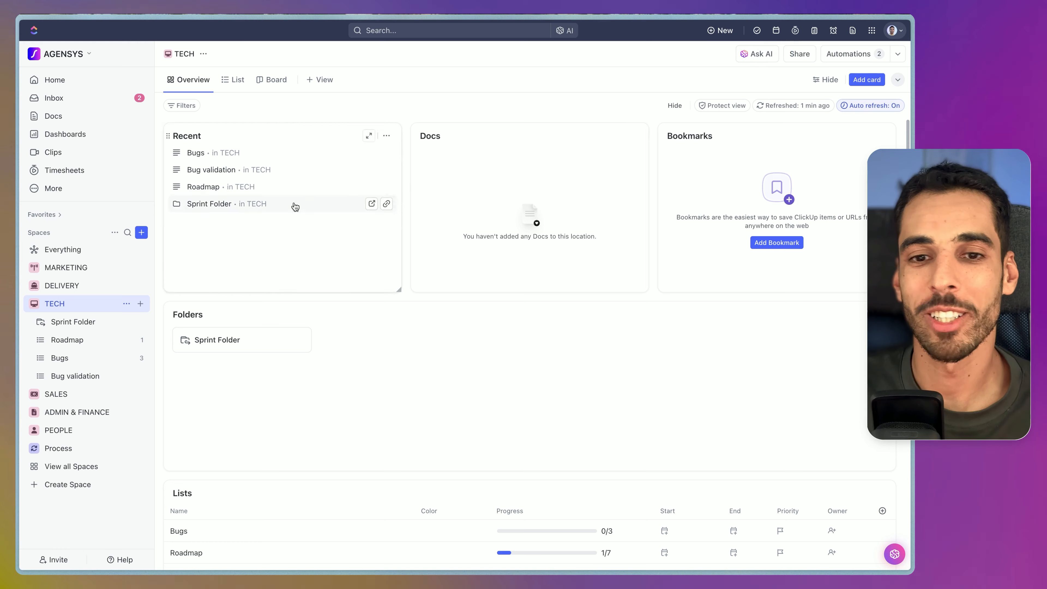
{"action": "left_click", "coordinate": [103, 341]}
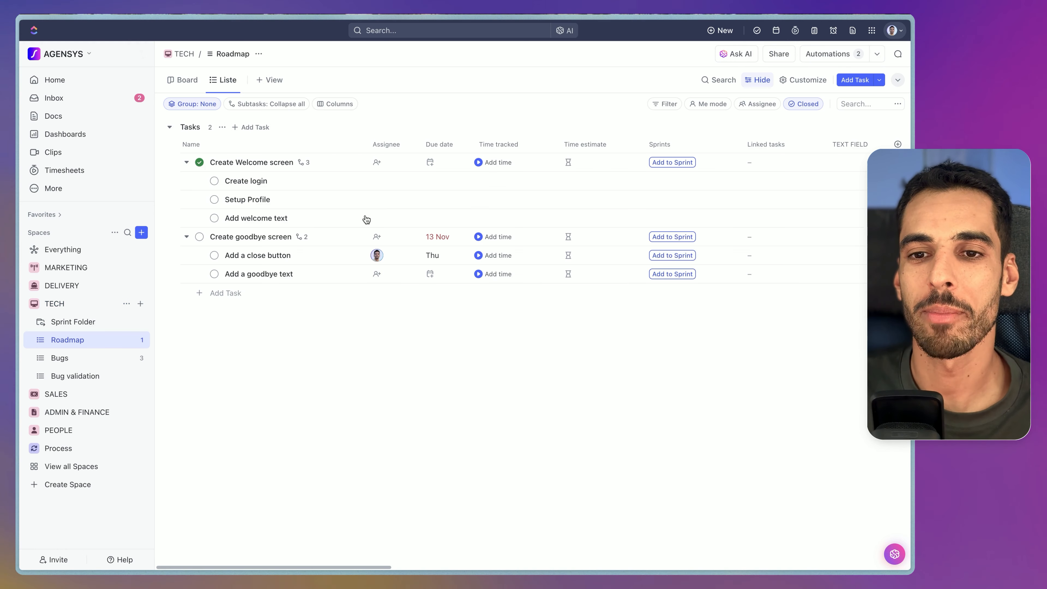